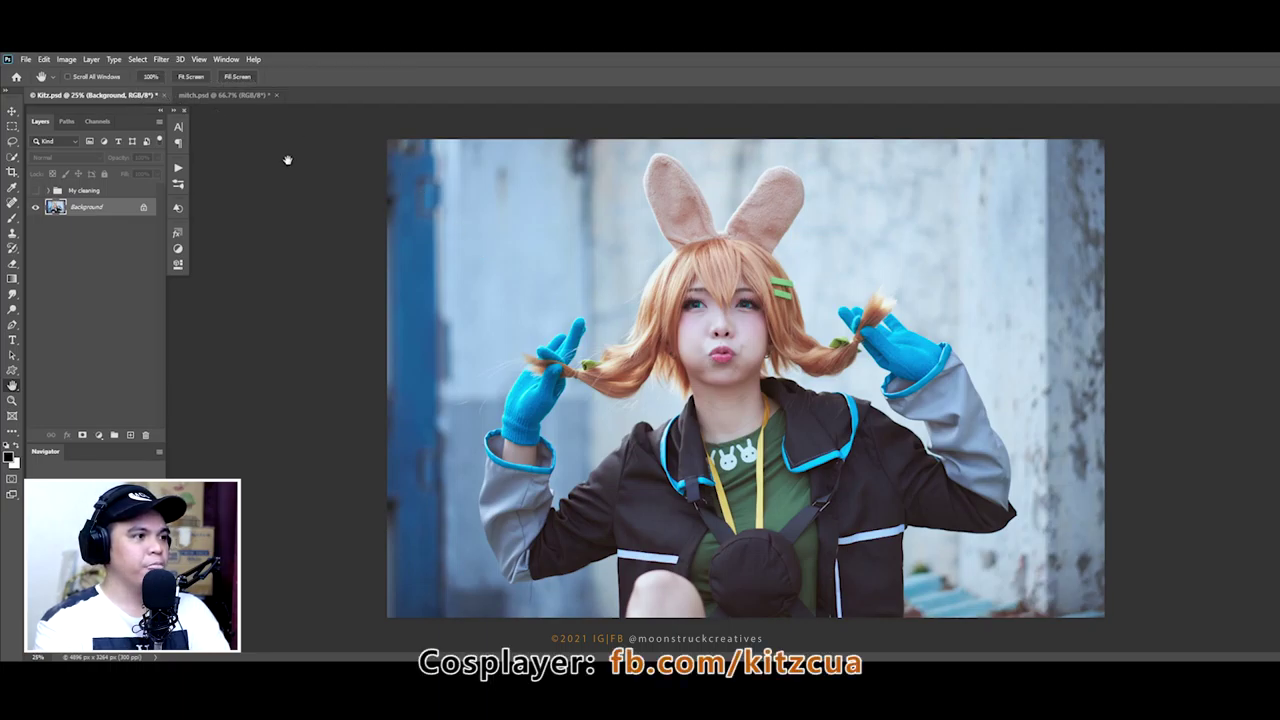
# Step: Inspect the first portrait's face at 100% and about 182%, panning to the eyes and hair clips
pyautogui.click(241, 96)
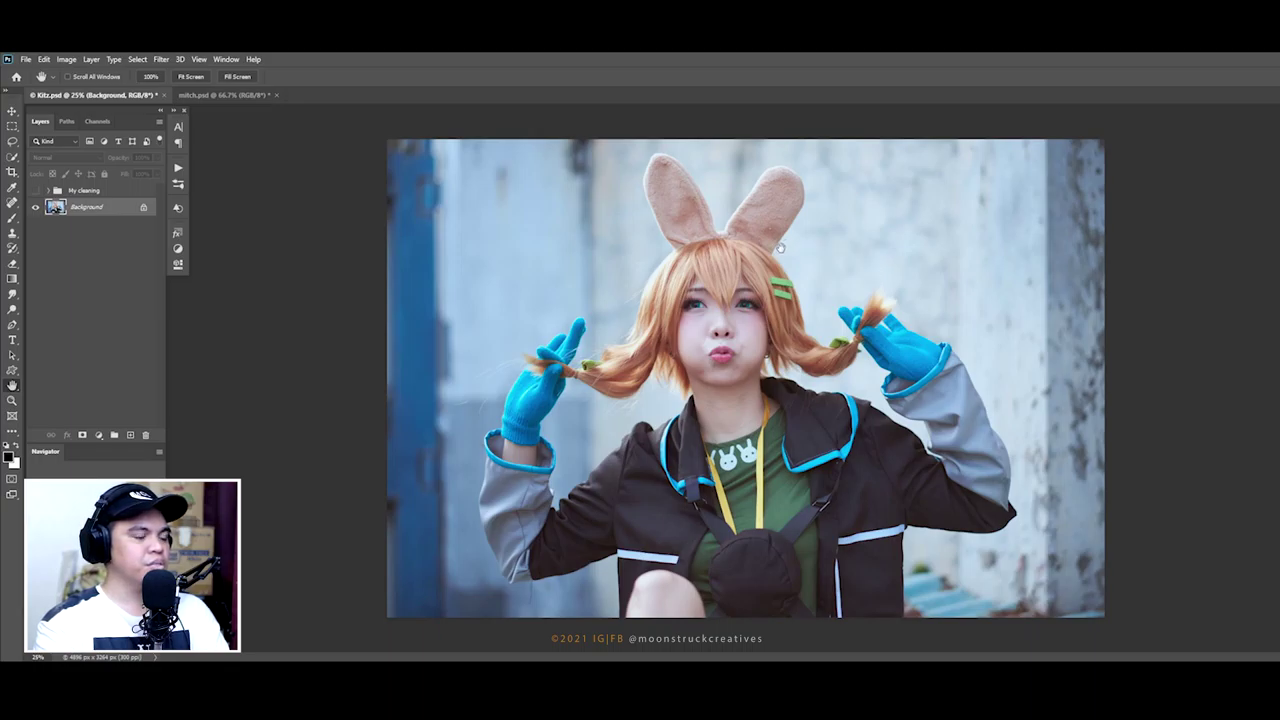
pyautogui.hotkey('ctrl', '1')
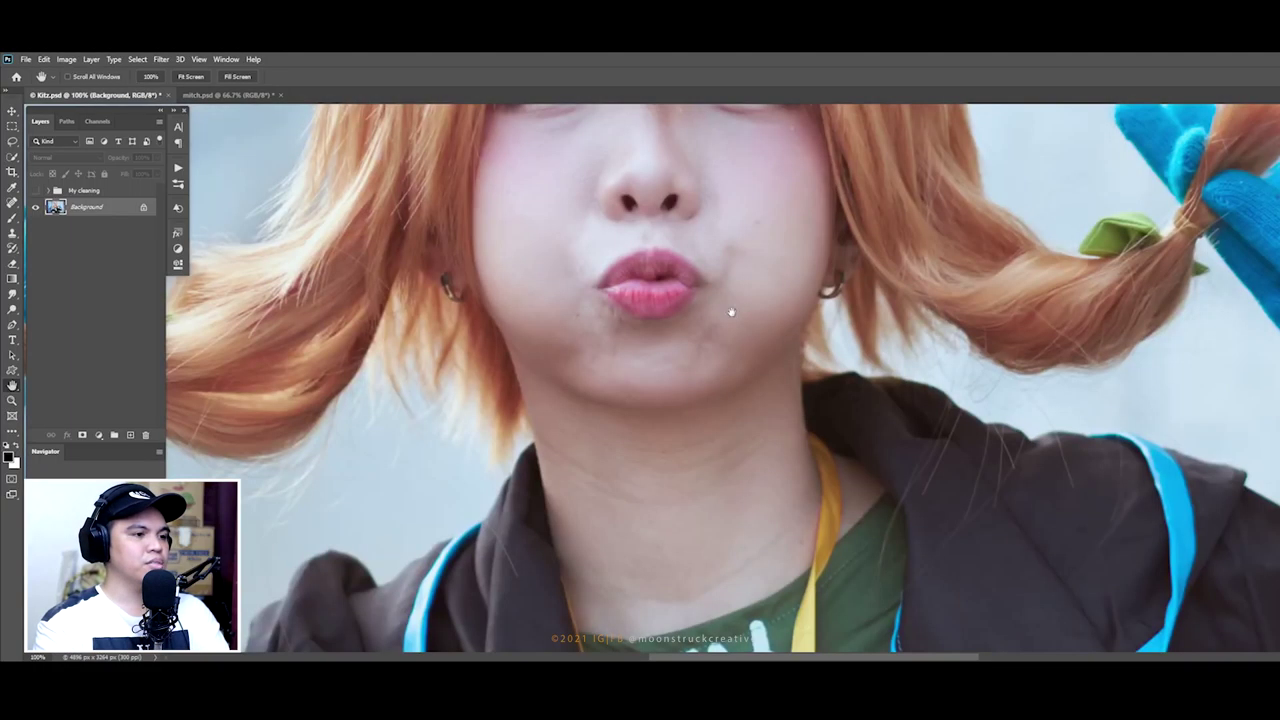
pyautogui.moveTo(728, 208); pyautogui.dragTo(787, 411)
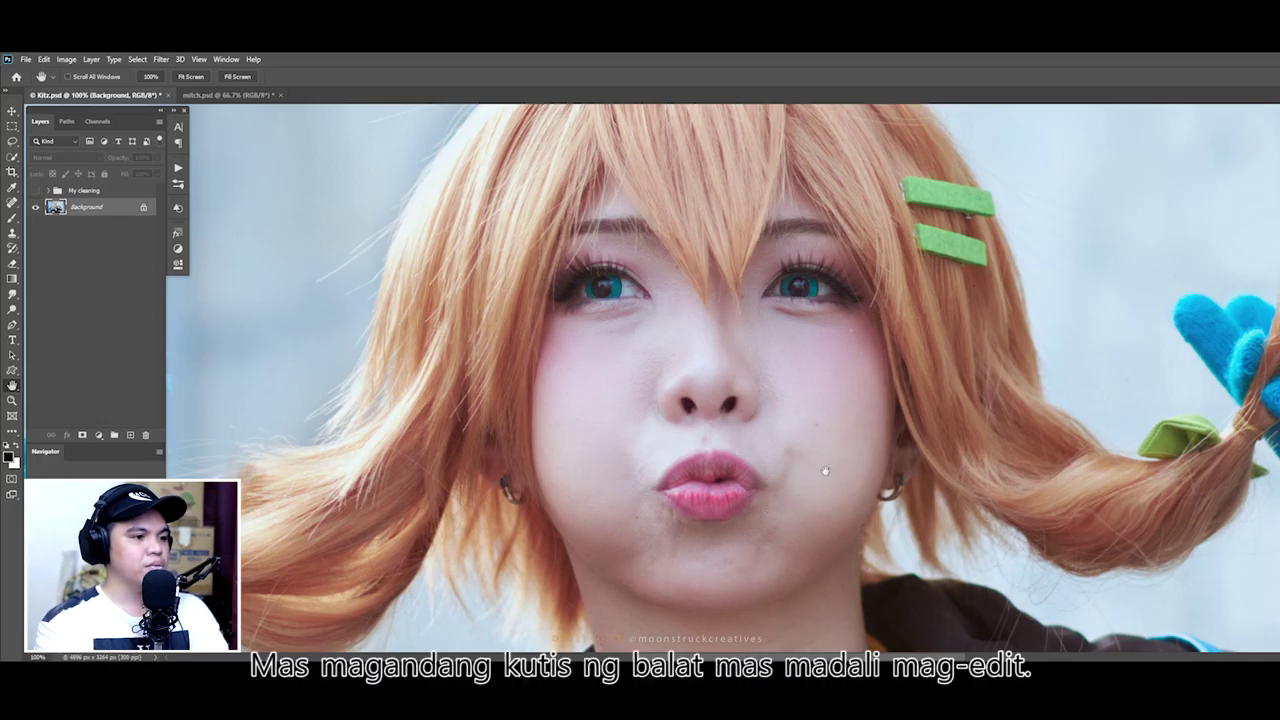
pyautogui.press('z')
pyautogui.moveTo(782, 421); pyautogui.dragTo(830, 421)
pyautogui.press('h')
pyautogui.moveTo(671, 461); pyautogui.dragTo(693, 352)
pyautogui.hotkey('ctrl', '0')
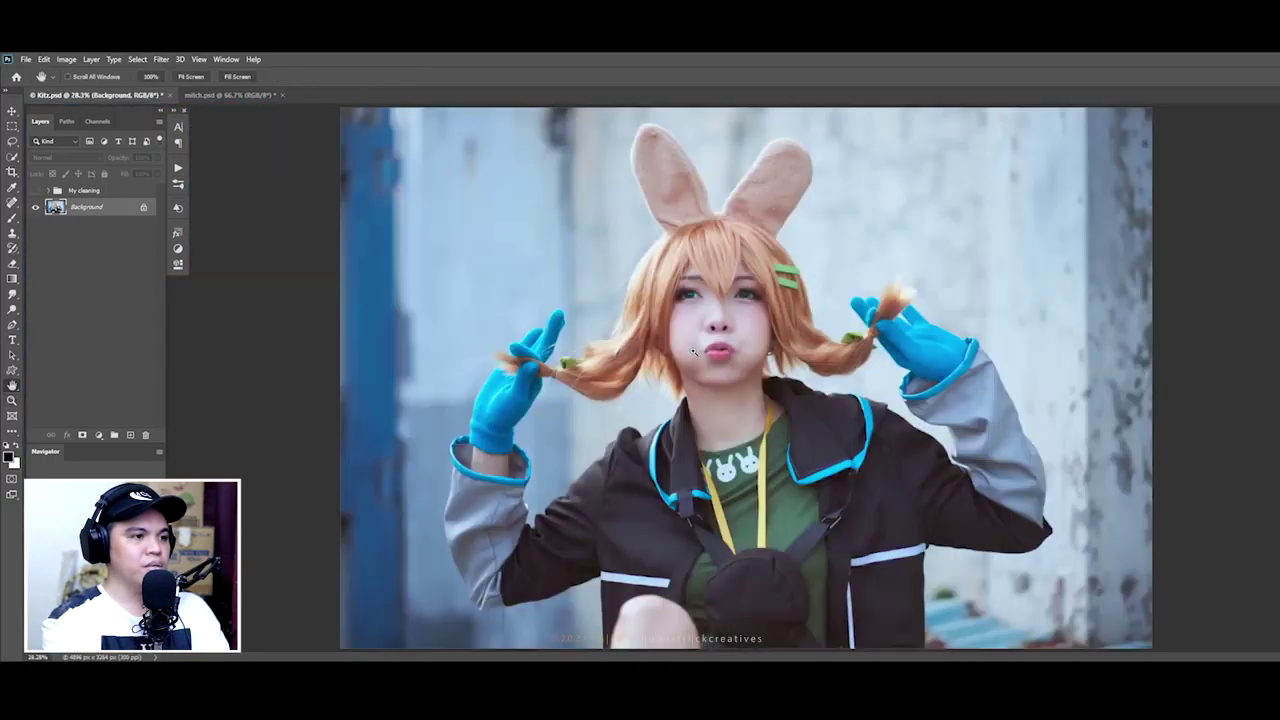
pyautogui.hotkey('ctrl', '1')
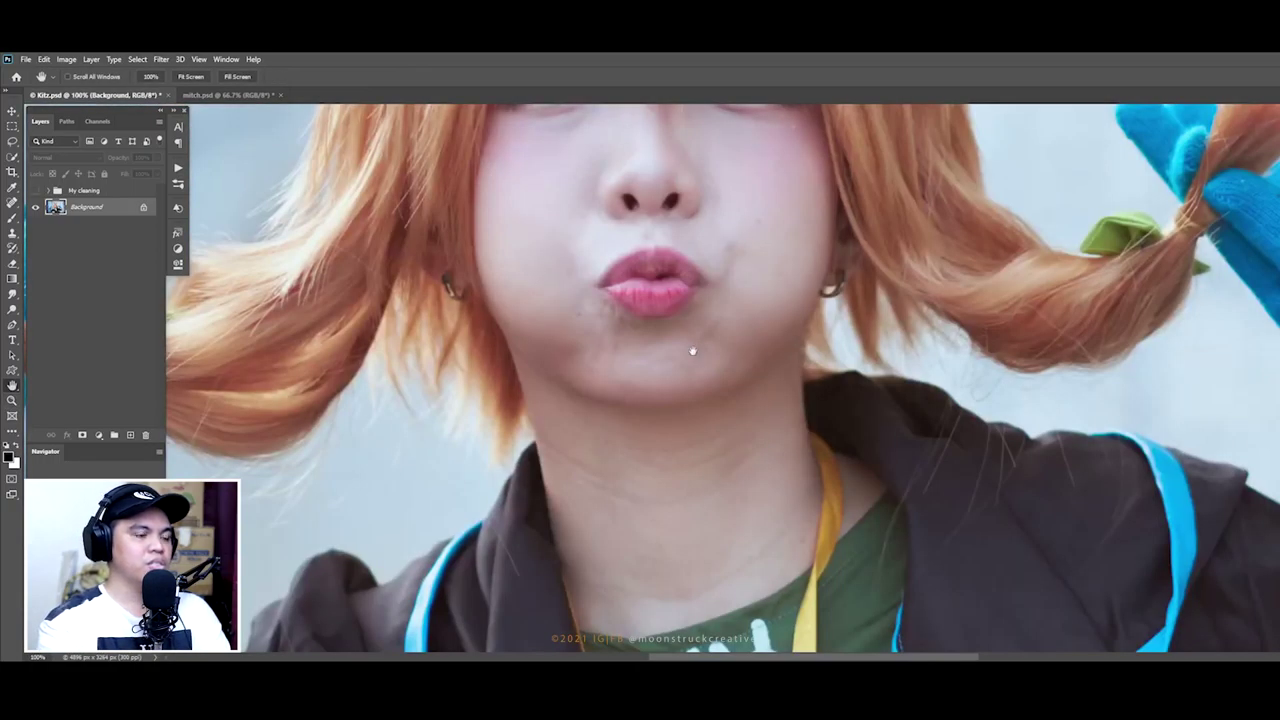
pyautogui.moveTo(724, 178); pyautogui.dragTo(754, 363)
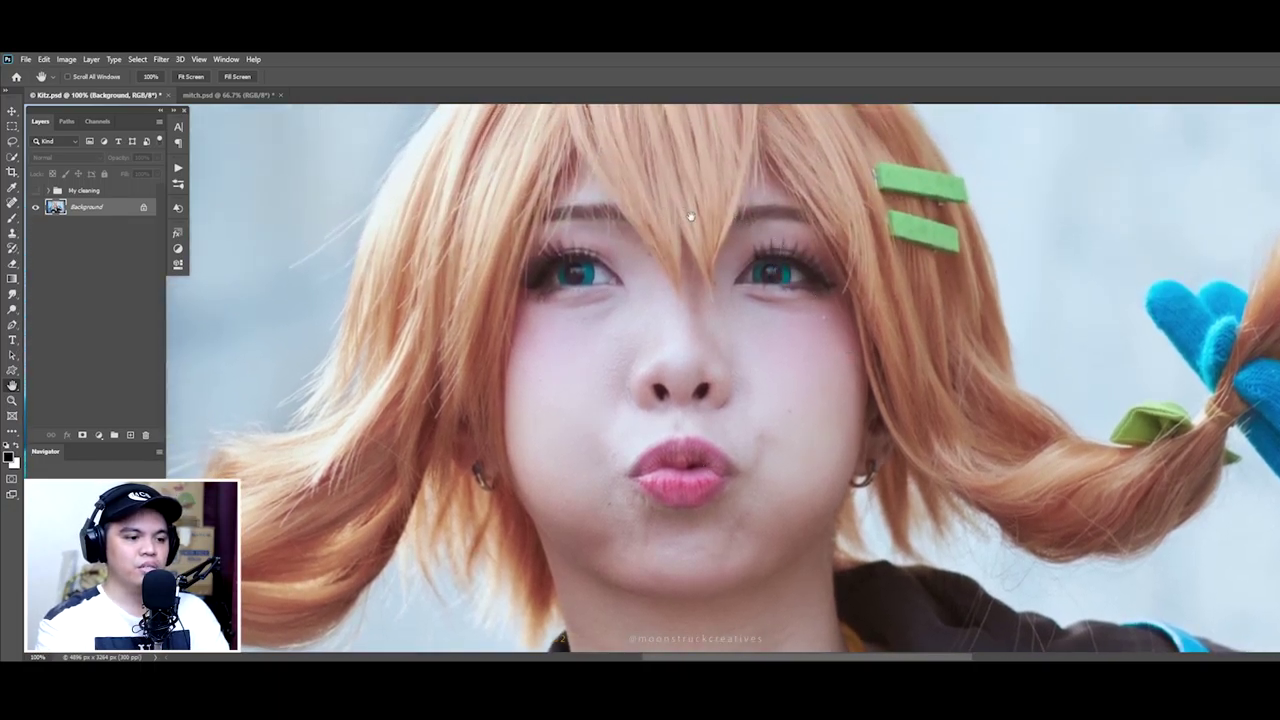
# Step: Pan across the eyes, bangs, nose and lips at 100% view
pyautogui.scroll(5, 827, 316)
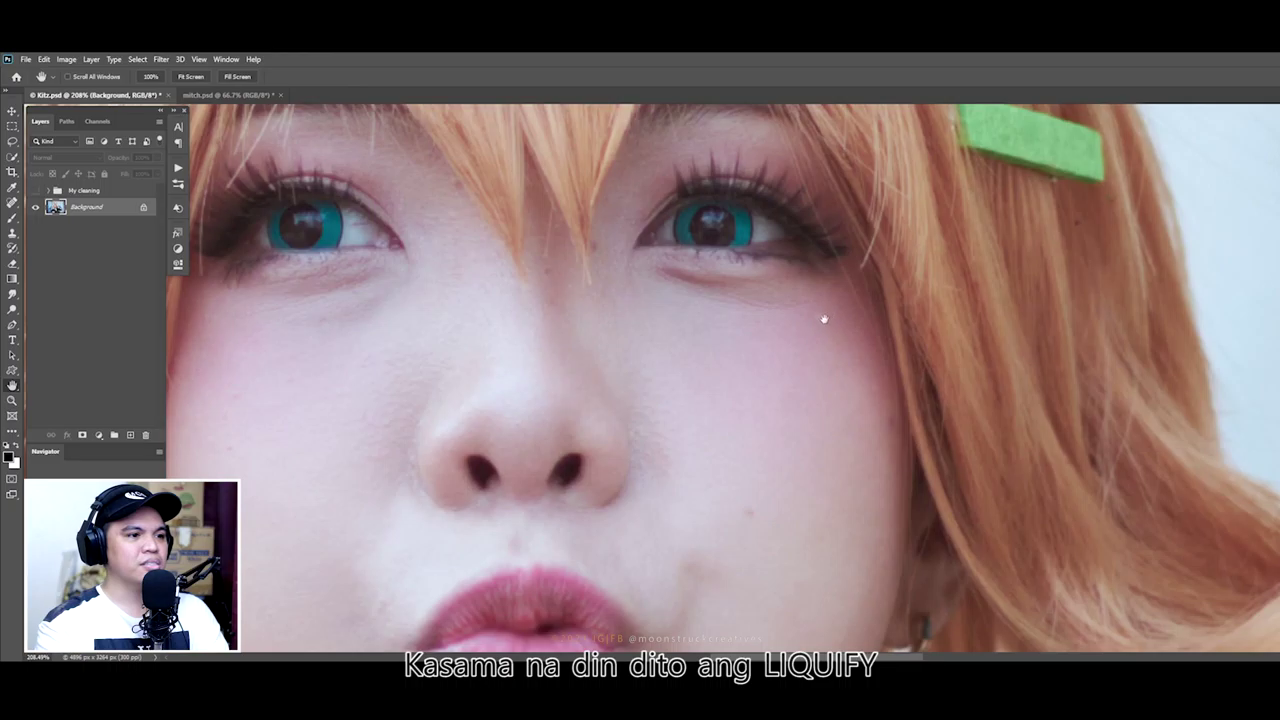
pyautogui.scroll(-5, 745, 520)
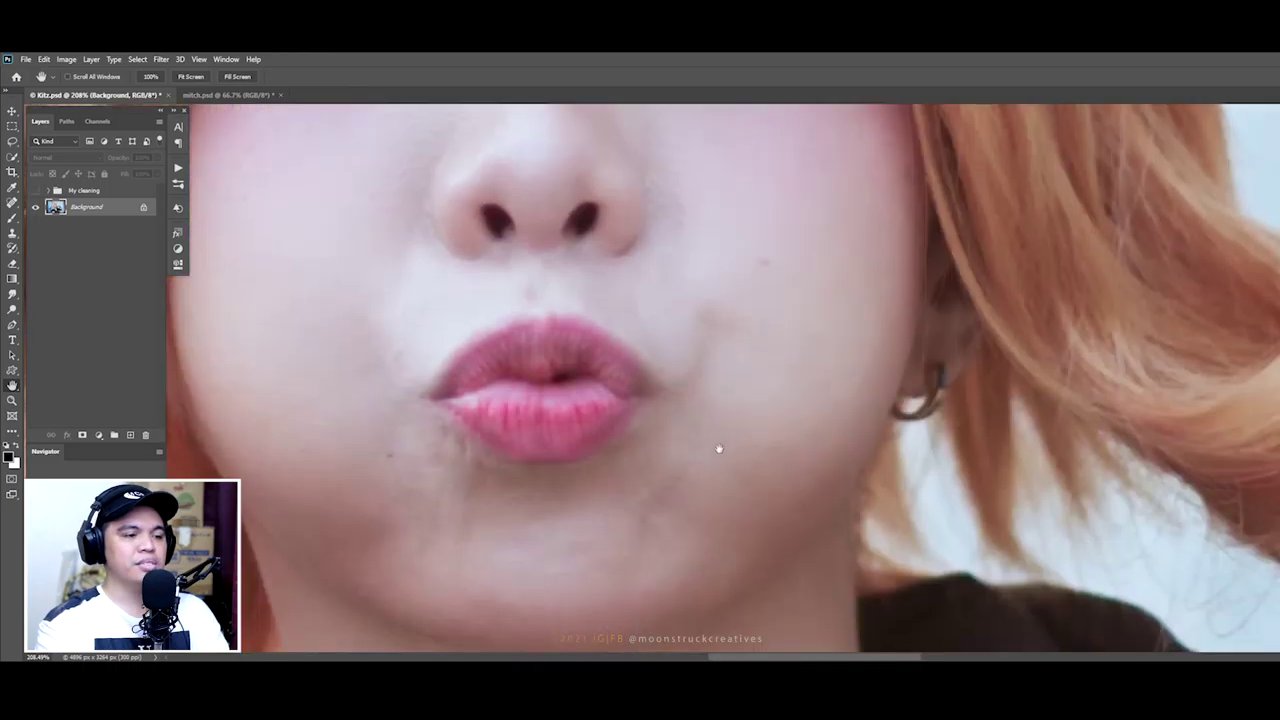
pyautogui.moveTo(408, 461)
pyautogui.mouseDown()
pyautogui.moveTo(614, 371)
pyautogui.moveTo(602, 391)
pyautogui.mouseUp()
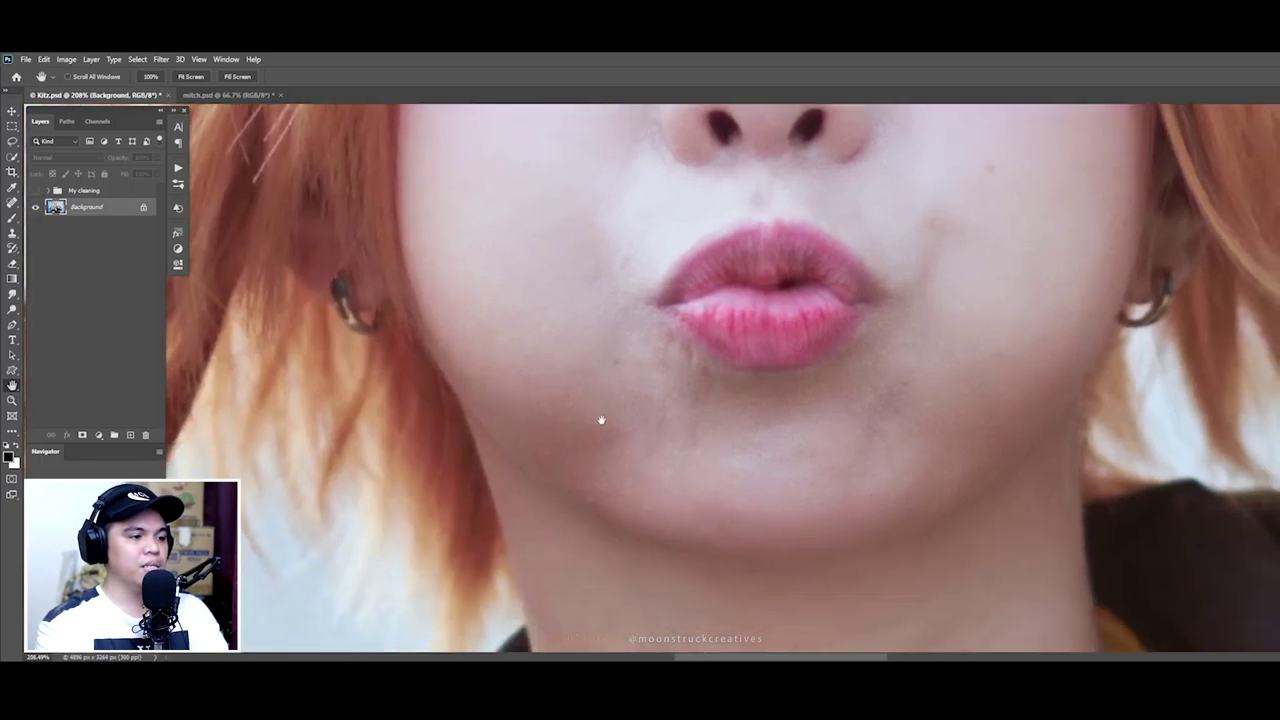
pyautogui.moveTo(624, 274); pyautogui.dragTo(633, 520)
pyautogui.moveTo(762, 264); pyautogui.dragTo(724, 462)
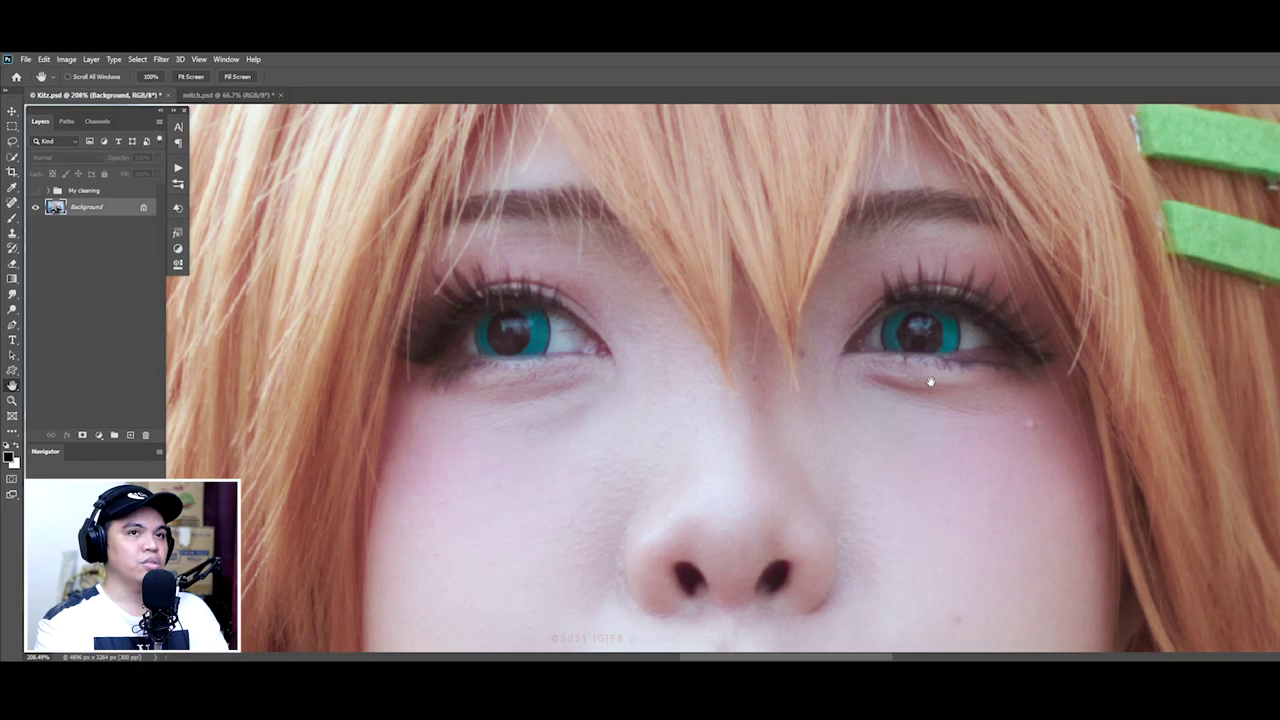
pyautogui.moveTo(748, 552)
pyautogui.mouseDown()
pyautogui.moveTo(793, 238)
pyautogui.moveTo(752, 327)
pyautogui.mouseUp()
pyautogui.hotkey('ctrl', '1')
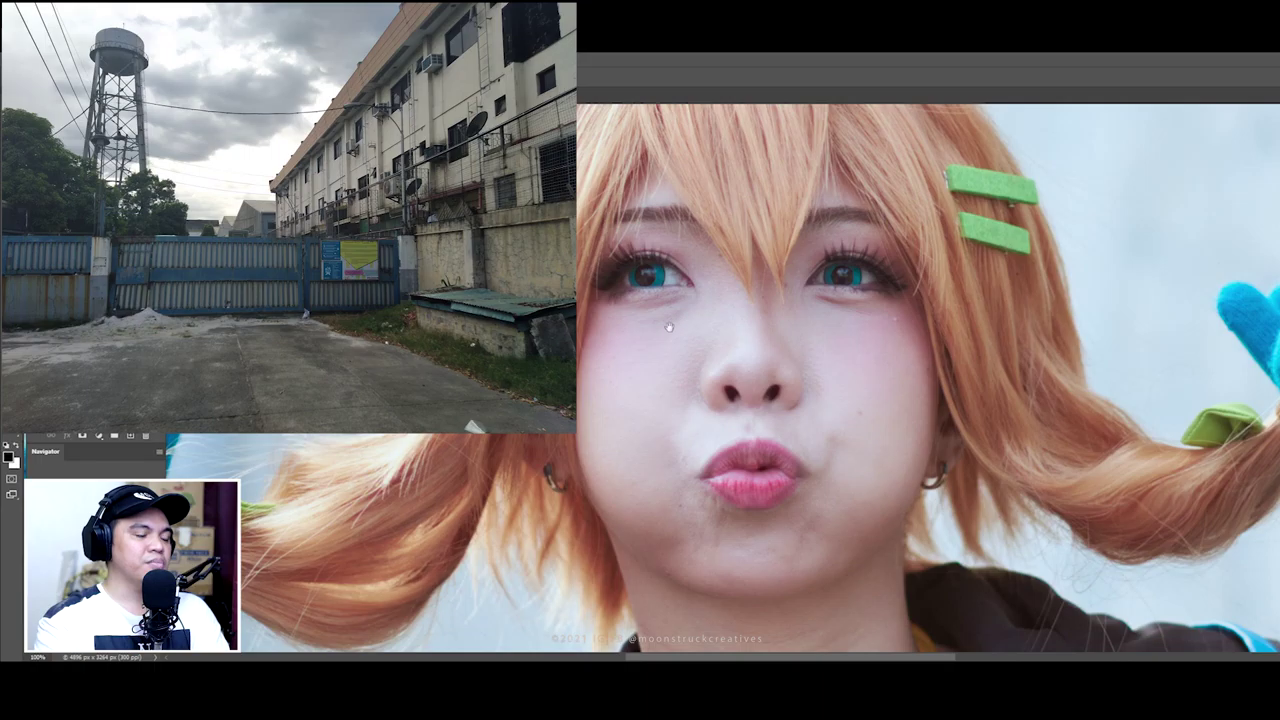
# Step: Magnify to about 214% and pan between the eyes, bangs, nose and mouth
pyautogui.scroll(3, 700, 384)
pyautogui.moveTo(857, 423); pyautogui.dragTo(839, 435)
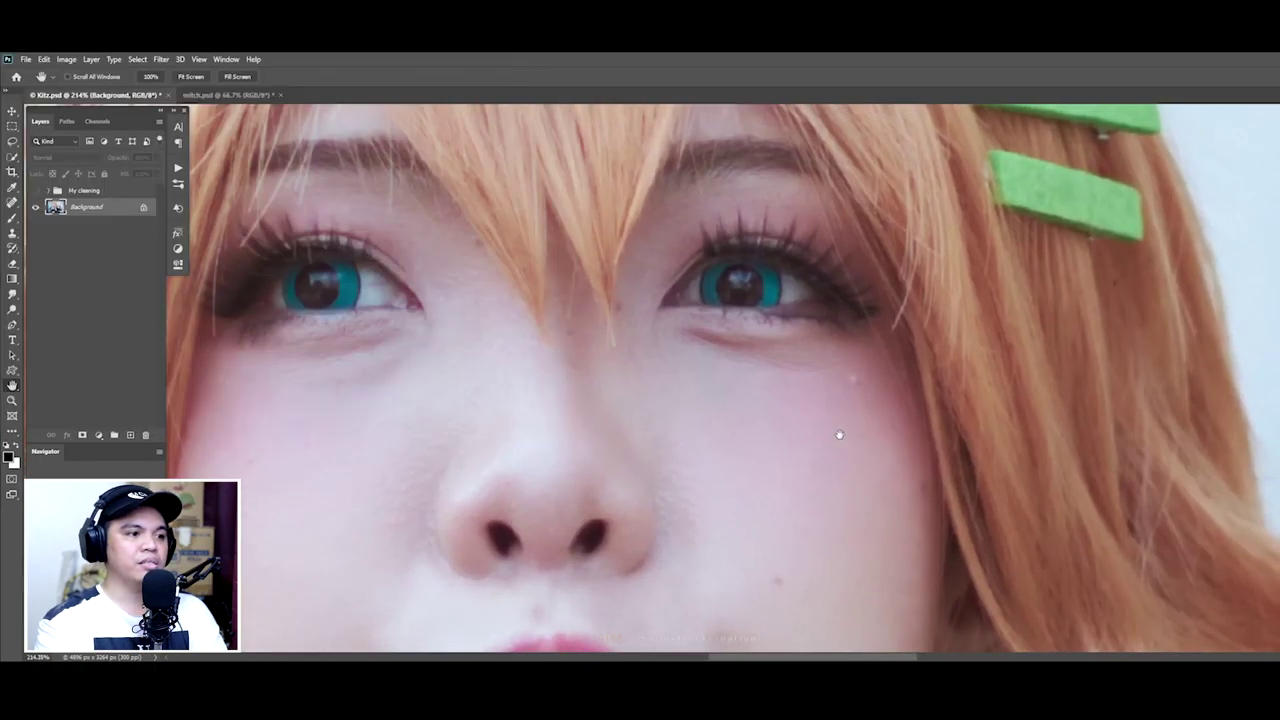
pyautogui.moveTo(924, 489); pyautogui.dragTo(877, 303)
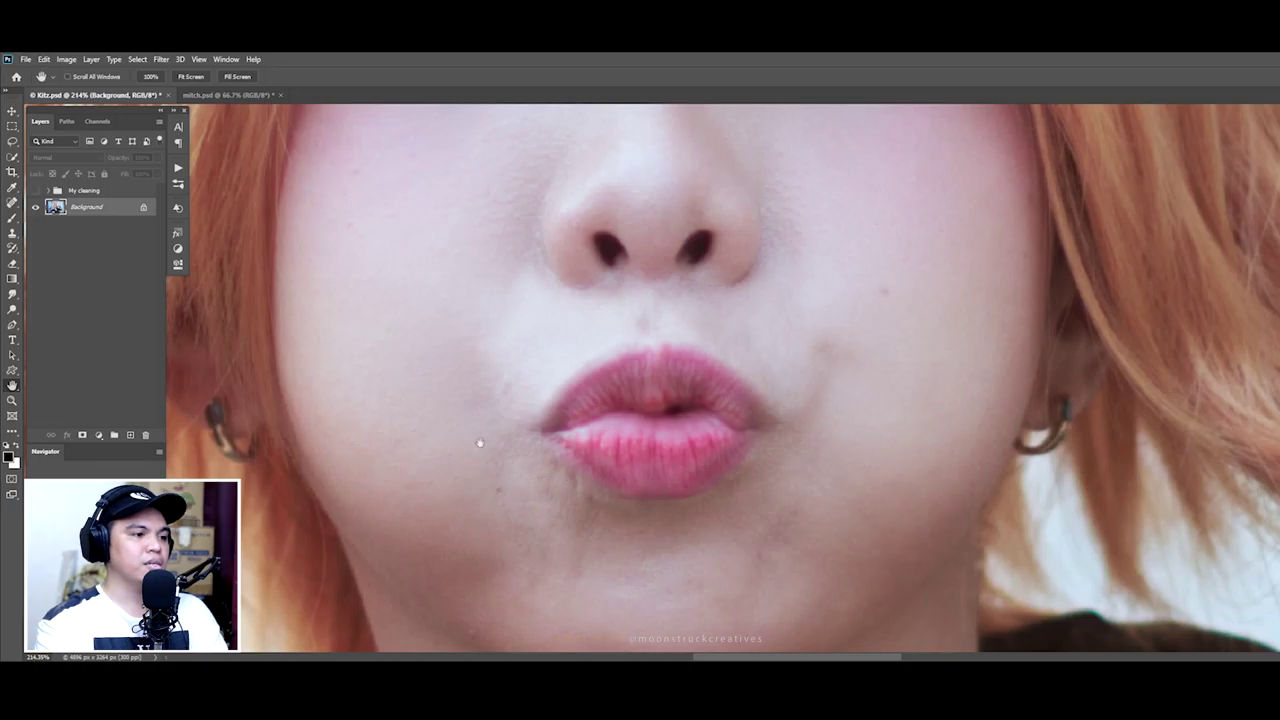
pyautogui.moveTo(482, 338); pyautogui.dragTo(557, 583)
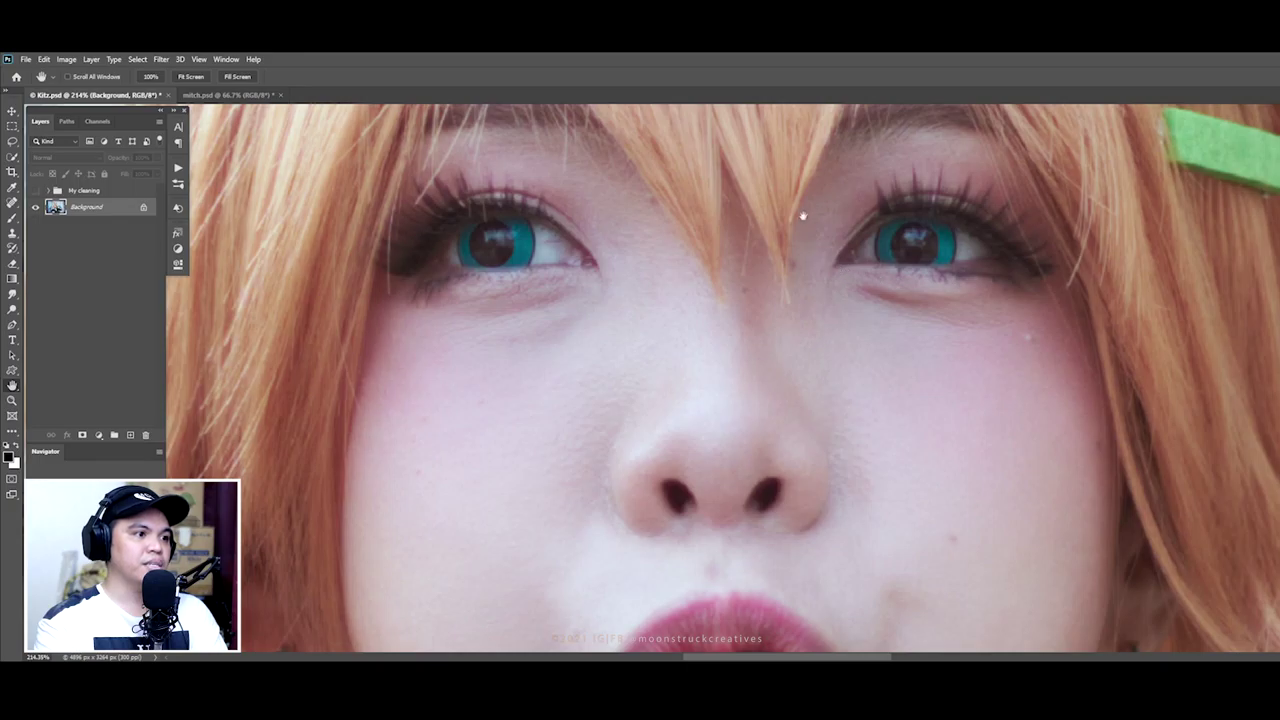
pyautogui.moveTo(802, 216); pyautogui.dragTo(866, 423)
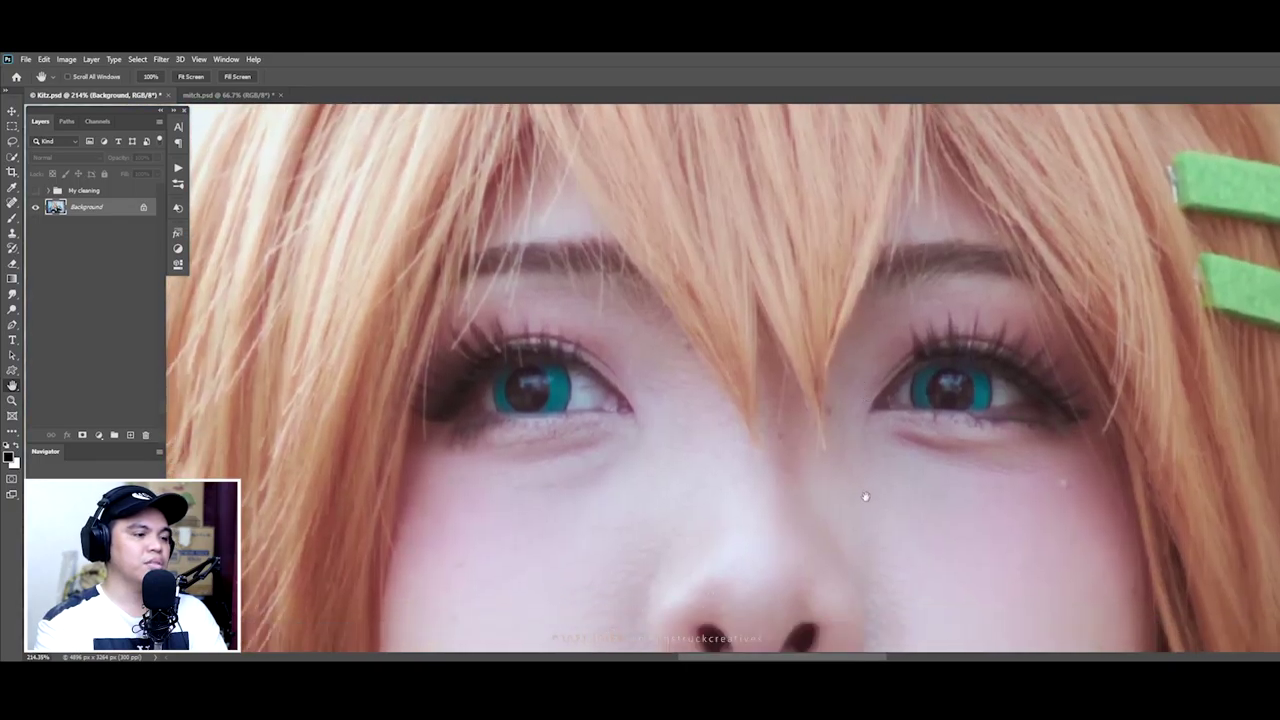
pyautogui.moveTo(866, 496); pyautogui.dragTo(791, 209)
# Step: Zoom out to check the lips, chin and neck, then bring up mitch.psd
pyautogui.press('z')
pyautogui.keyDown('alt'); pyautogui.click(880, 263); pyautogui.keyUp('alt')
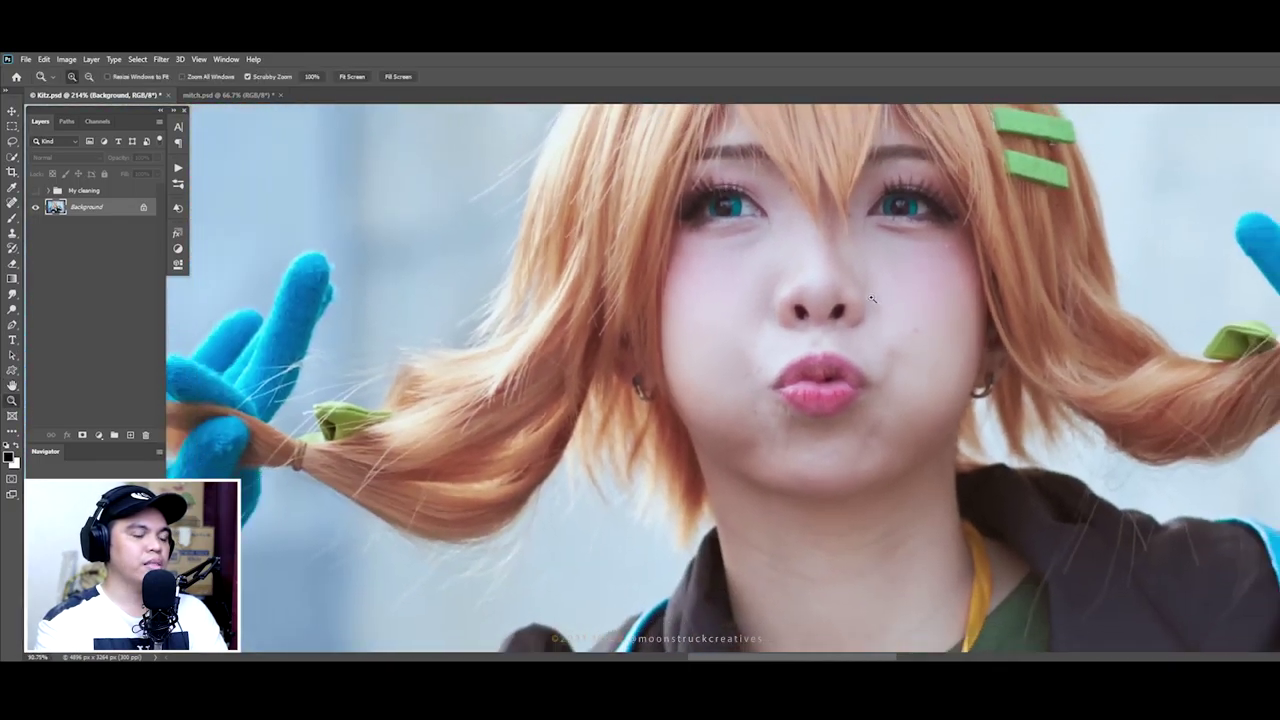
pyautogui.scroll(-3, 840, 400)
pyautogui.moveTo(814, 309); pyautogui.dragTo(825, 414)
pyautogui.press('h')
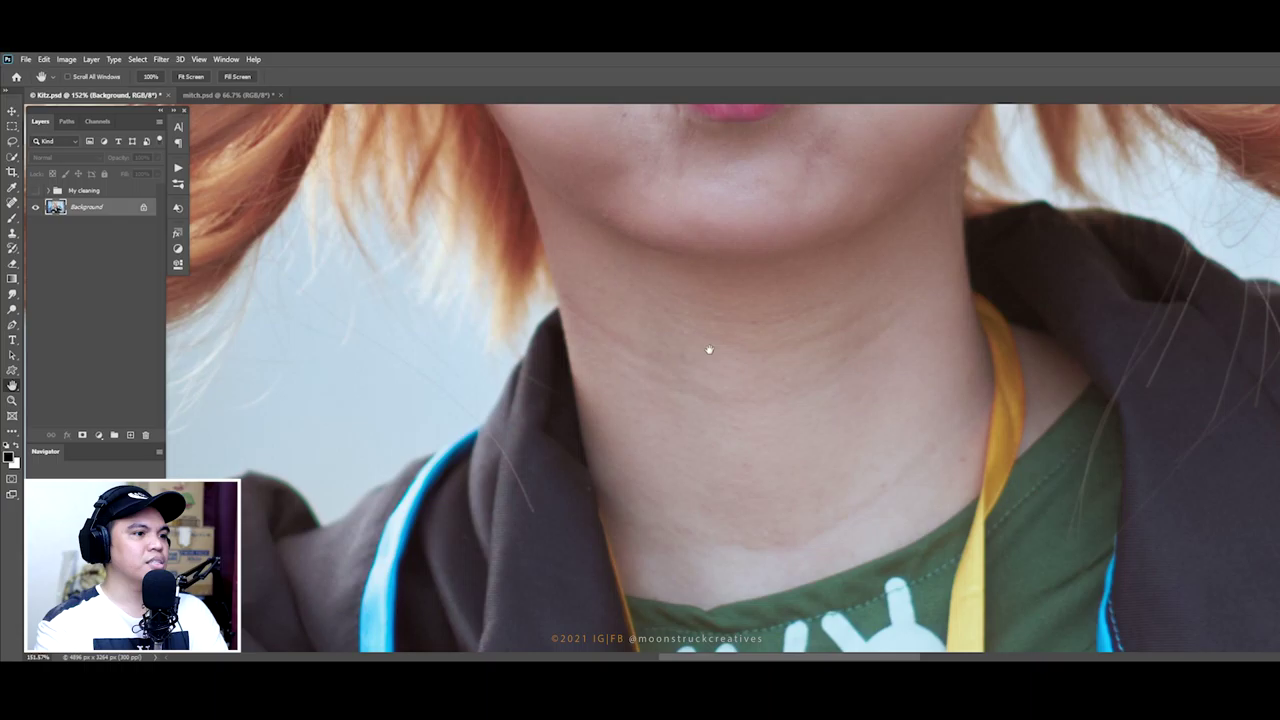
pyautogui.scroll(3, 751, 400)
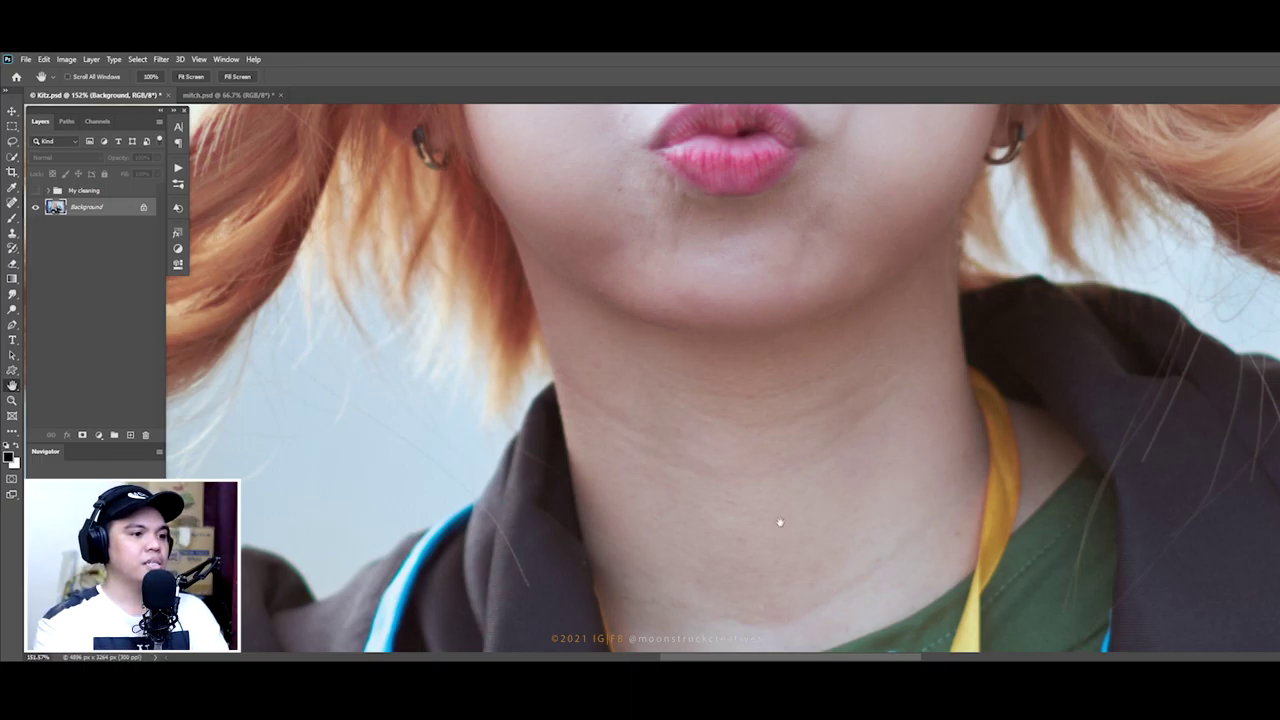
pyautogui.moveTo(708, 331); pyautogui.dragTo(795, 441)
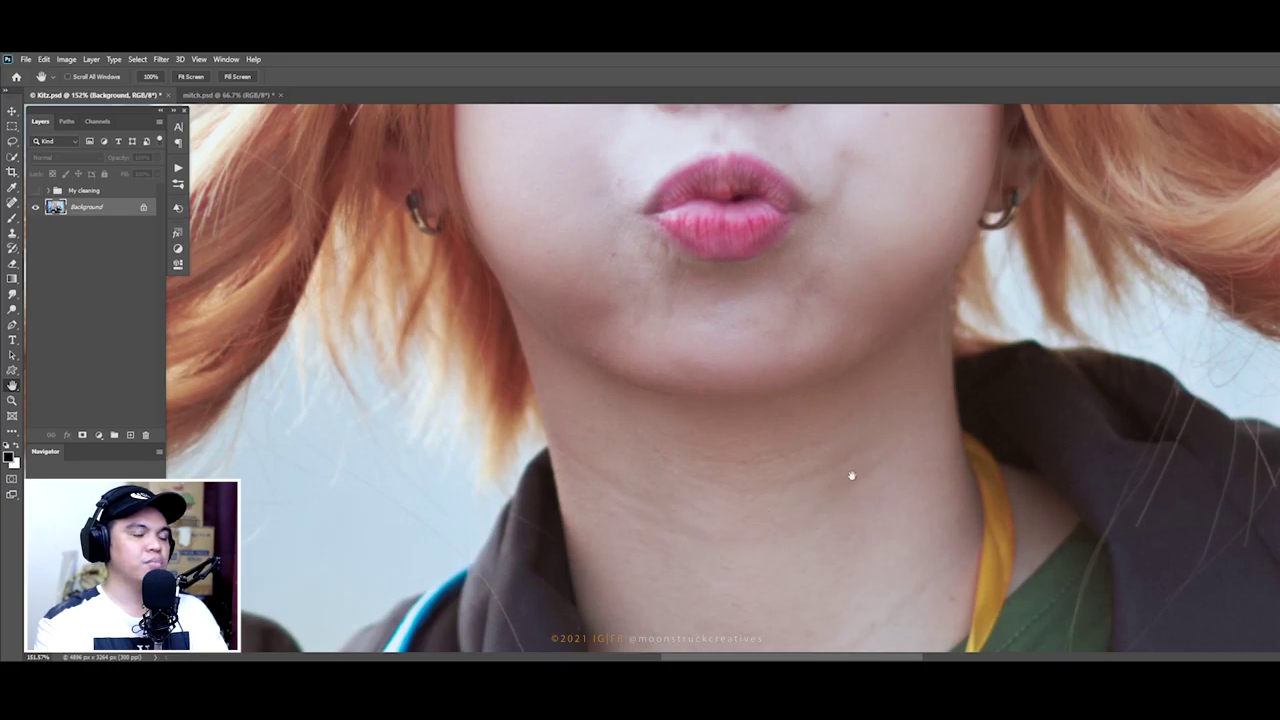
pyautogui.click(228, 94)
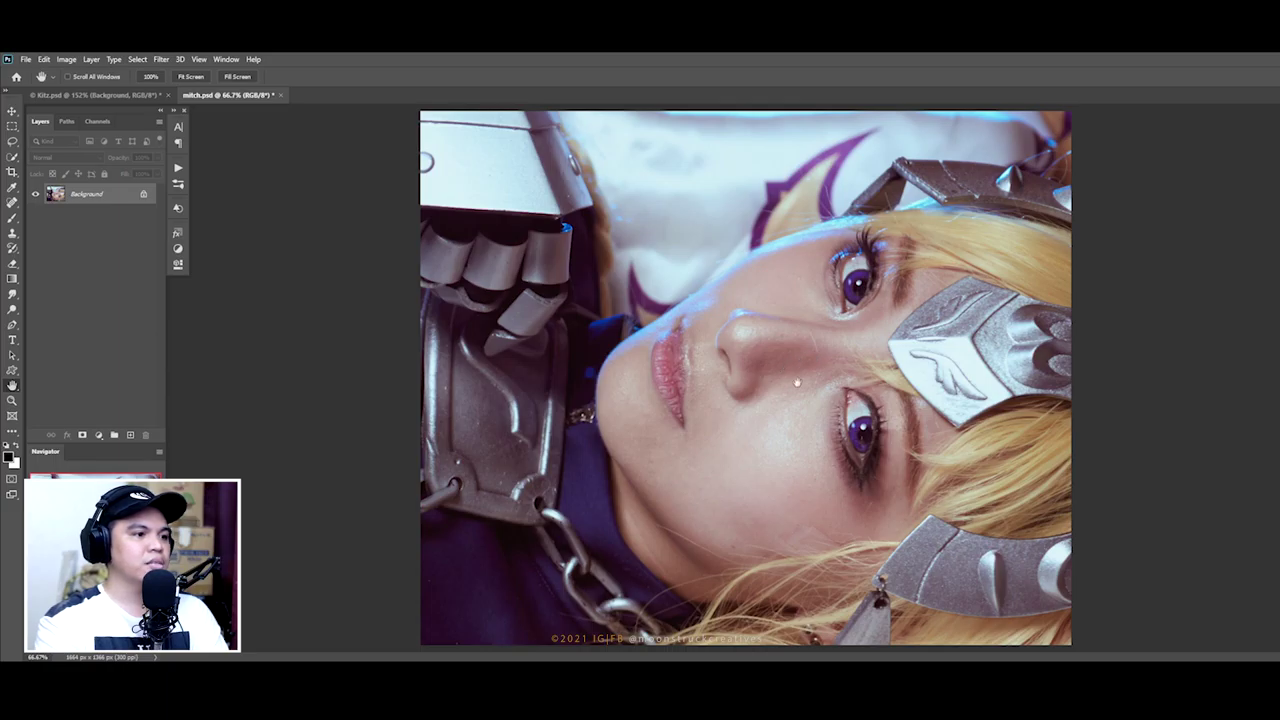
# Step: Zoom mitch.psd to 130% and pan over the lips, eyes and armoured glove
pyautogui.keyDown('ctrl'); pyautogui.click(826, 427); pyautogui.keyUp('ctrl')
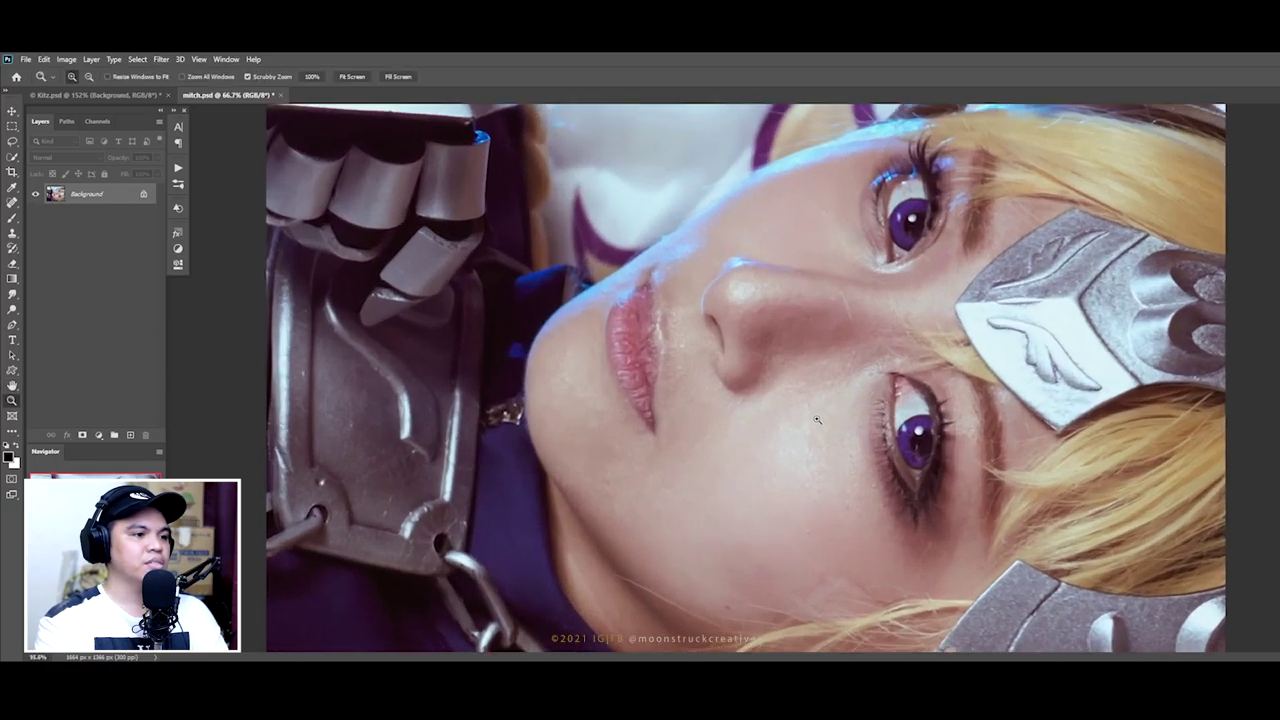
pyautogui.moveTo(826, 427); pyautogui.dragTo(771, 350)
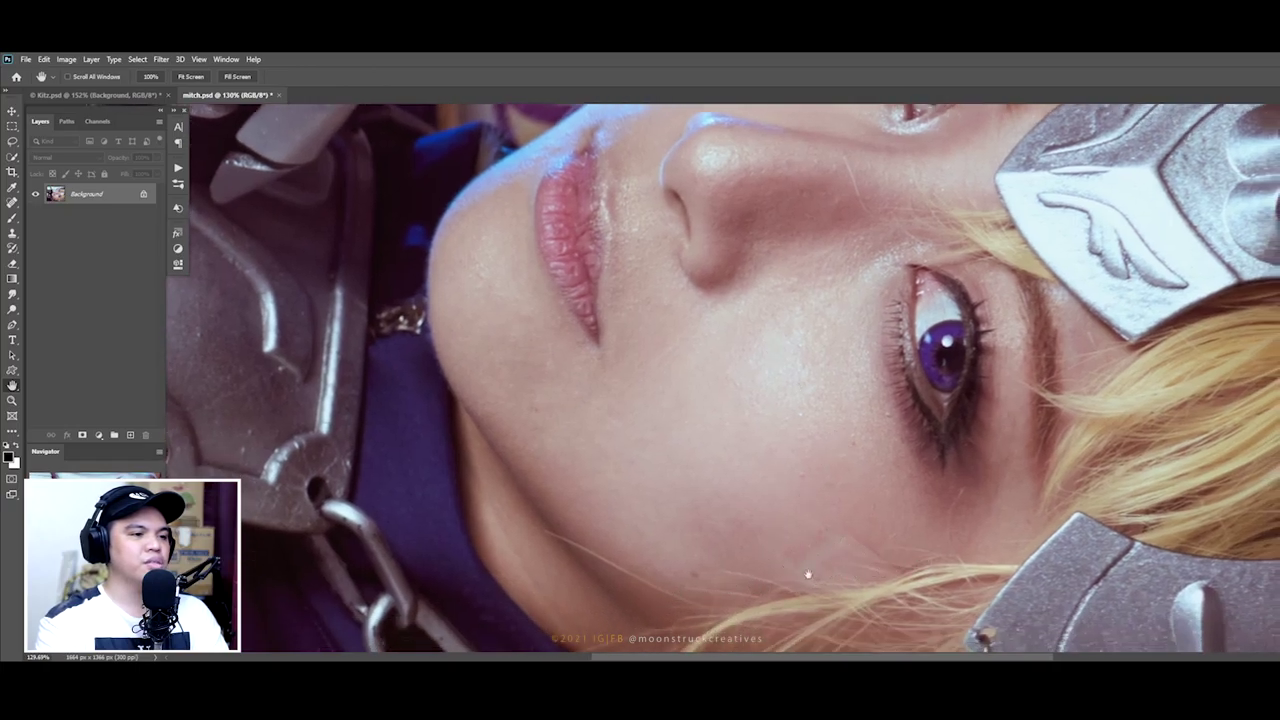
pyautogui.moveTo(764, 389); pyautogui.dragTo(811, 543)
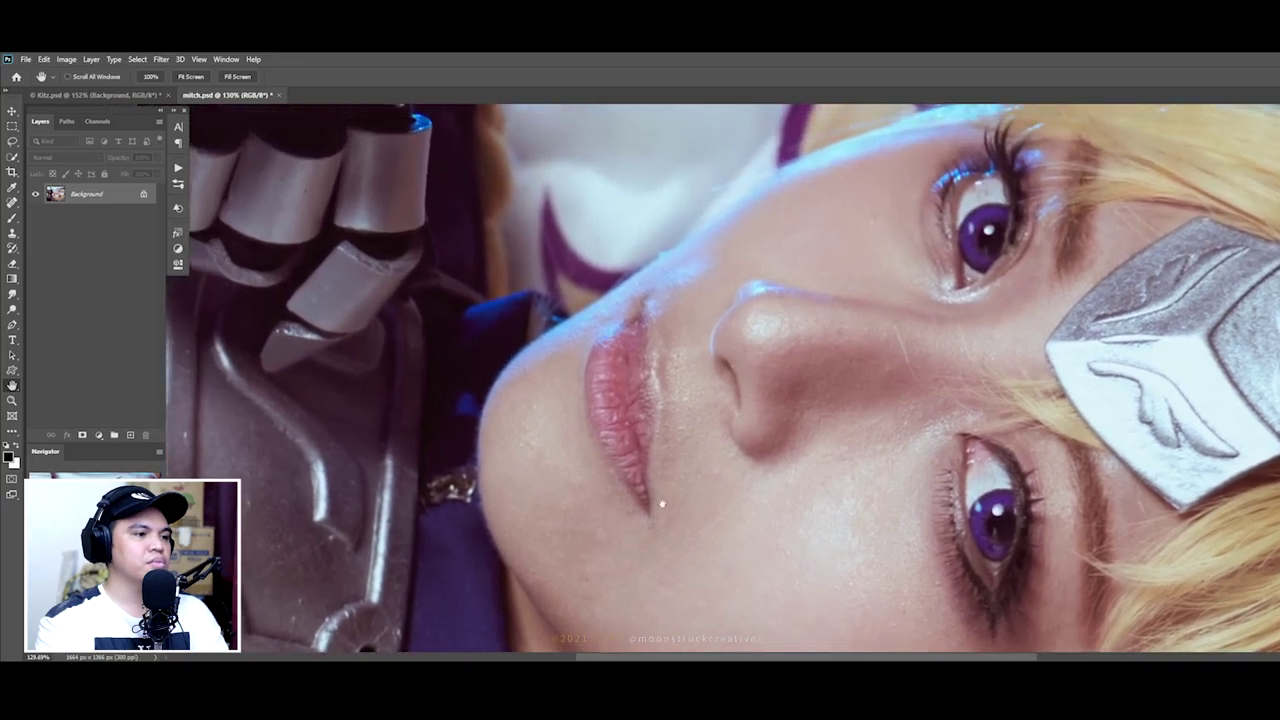
pyautogui.moveTo(712, 491); pyautogui.dragTo(778, 461)
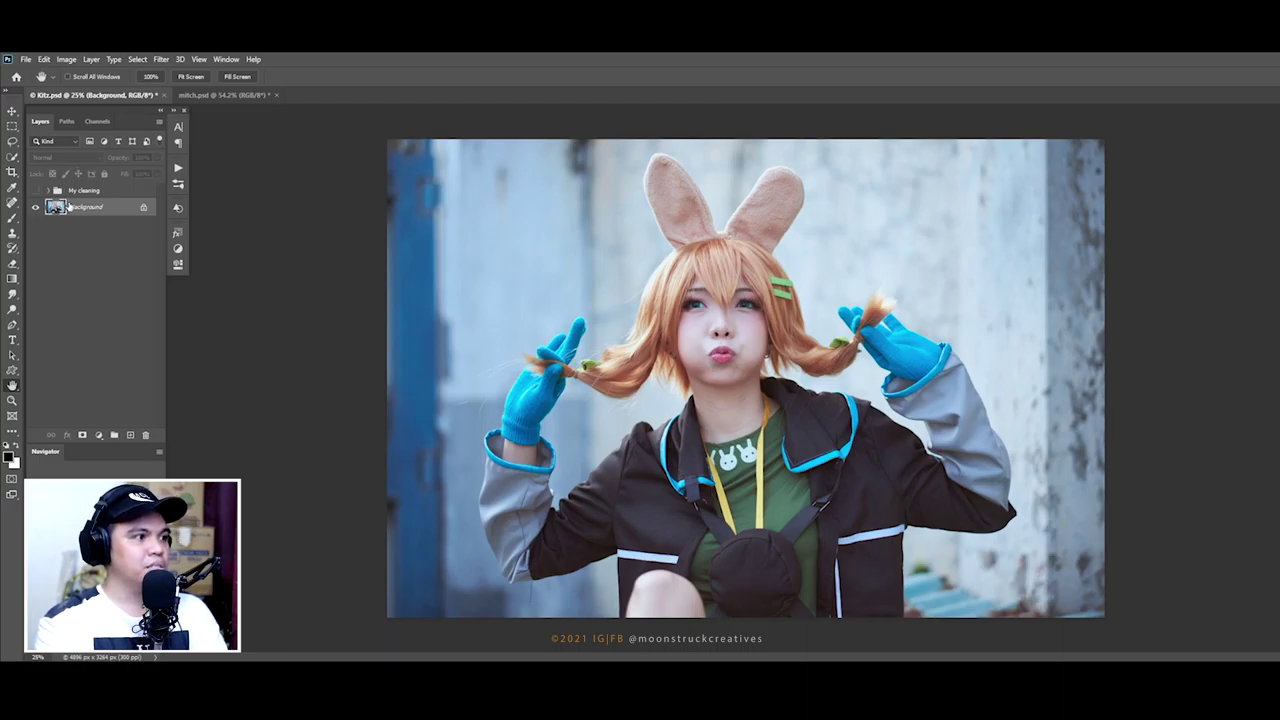
# Step: View the face at 100%, then duplicate the Background layer and name it IP
pyautogui.hotkey('ctrl', '1')
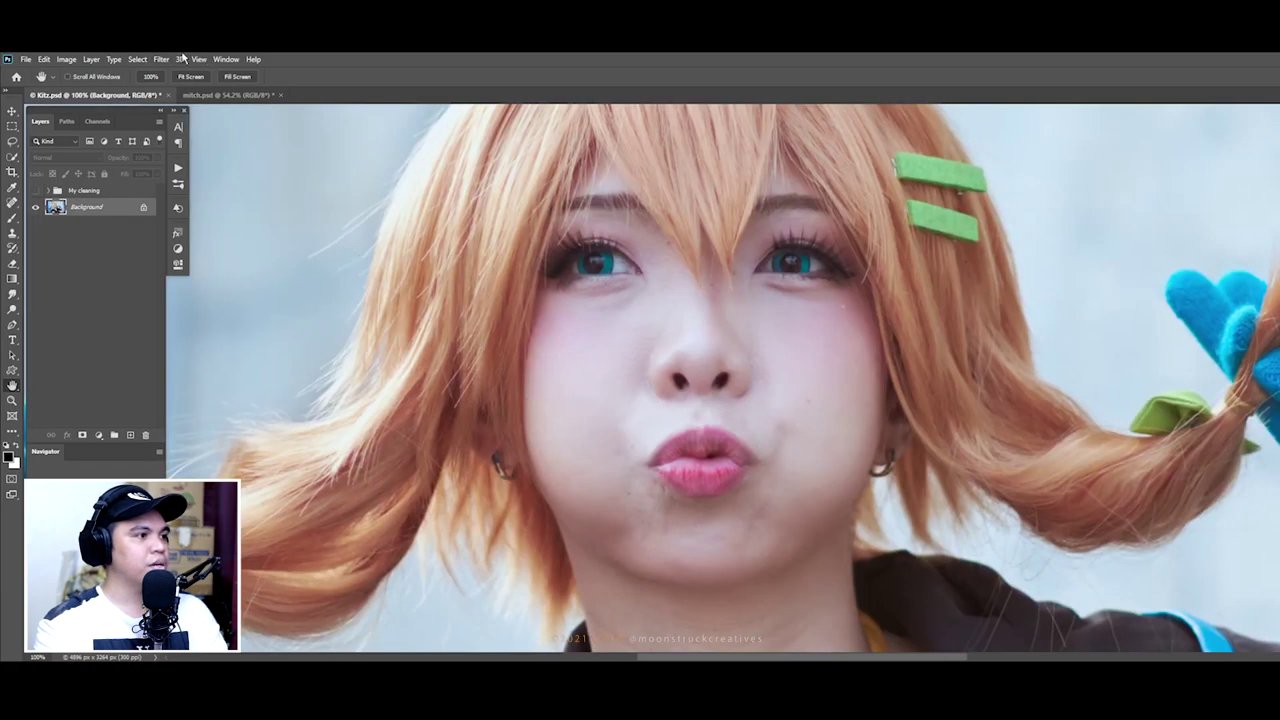
pyautogui.click(160, 60)
pyautogui.moveTo(187, 397)
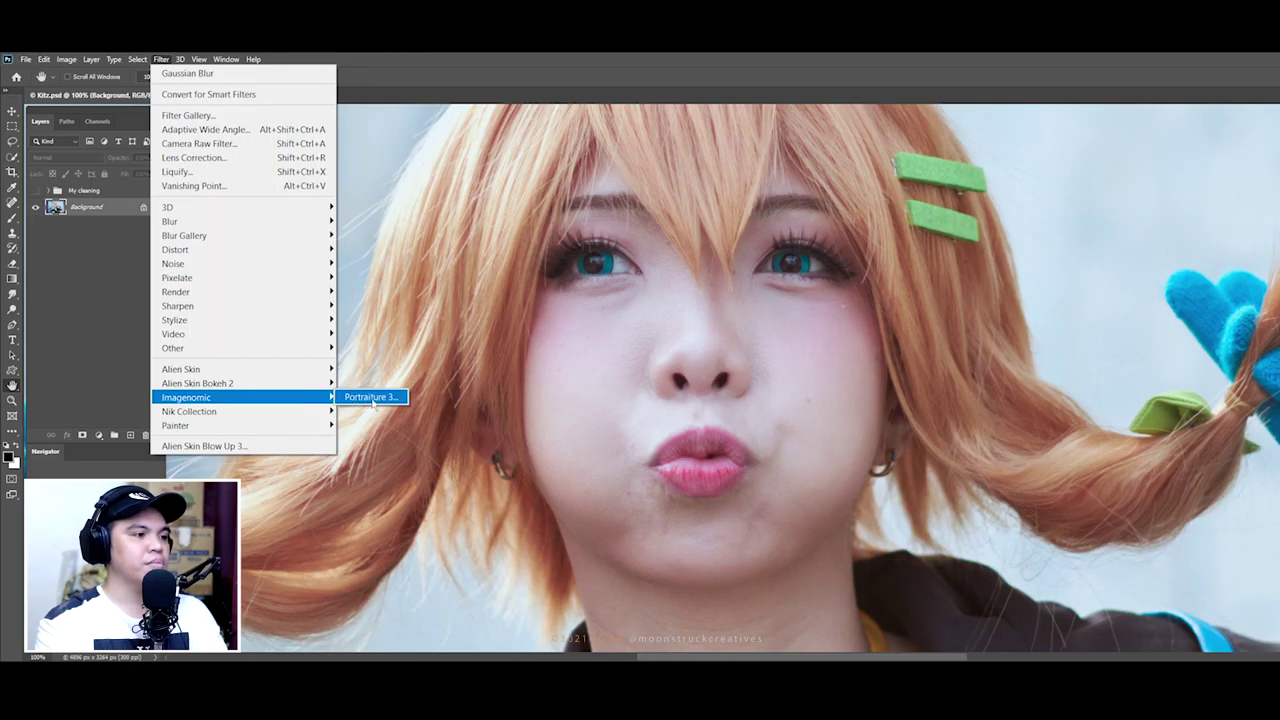
pyautogui.click(370, 397)
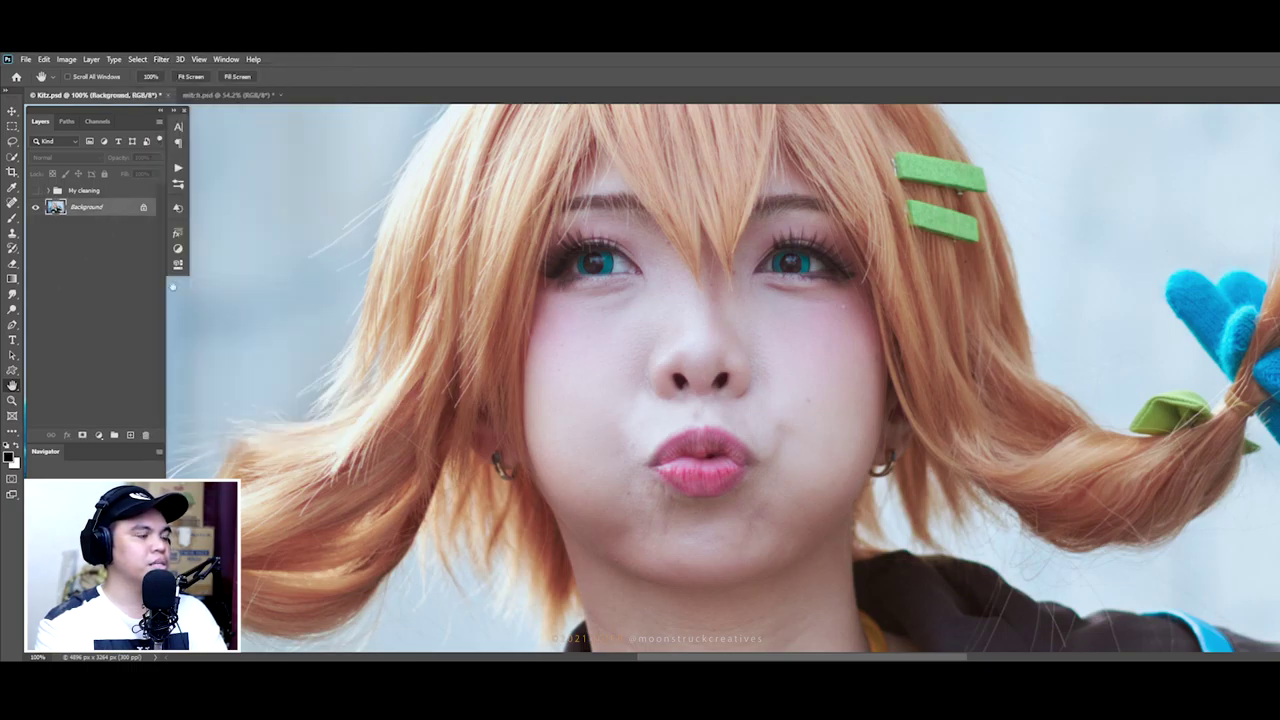
pyautogui.moveTo(86, 206); pyautogui.dragTo(131, 436)
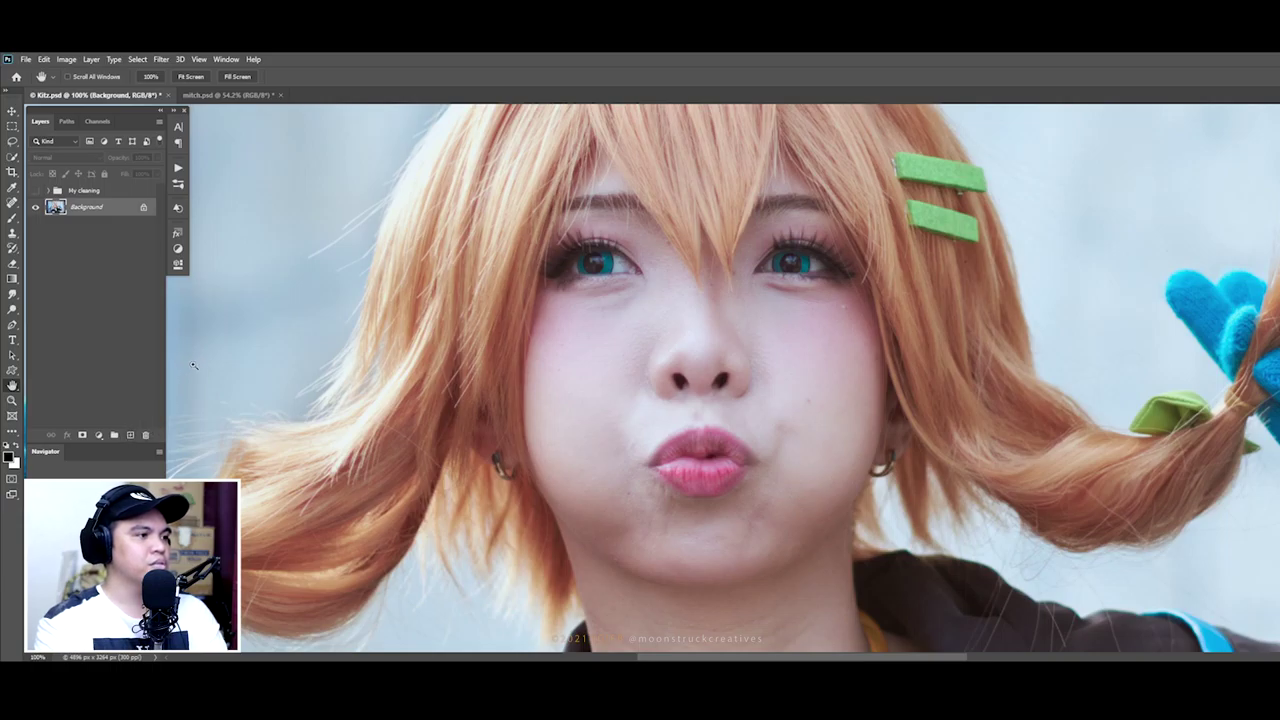
pyautogui.doubleClick(95, 207)
pyautogui.write('P')
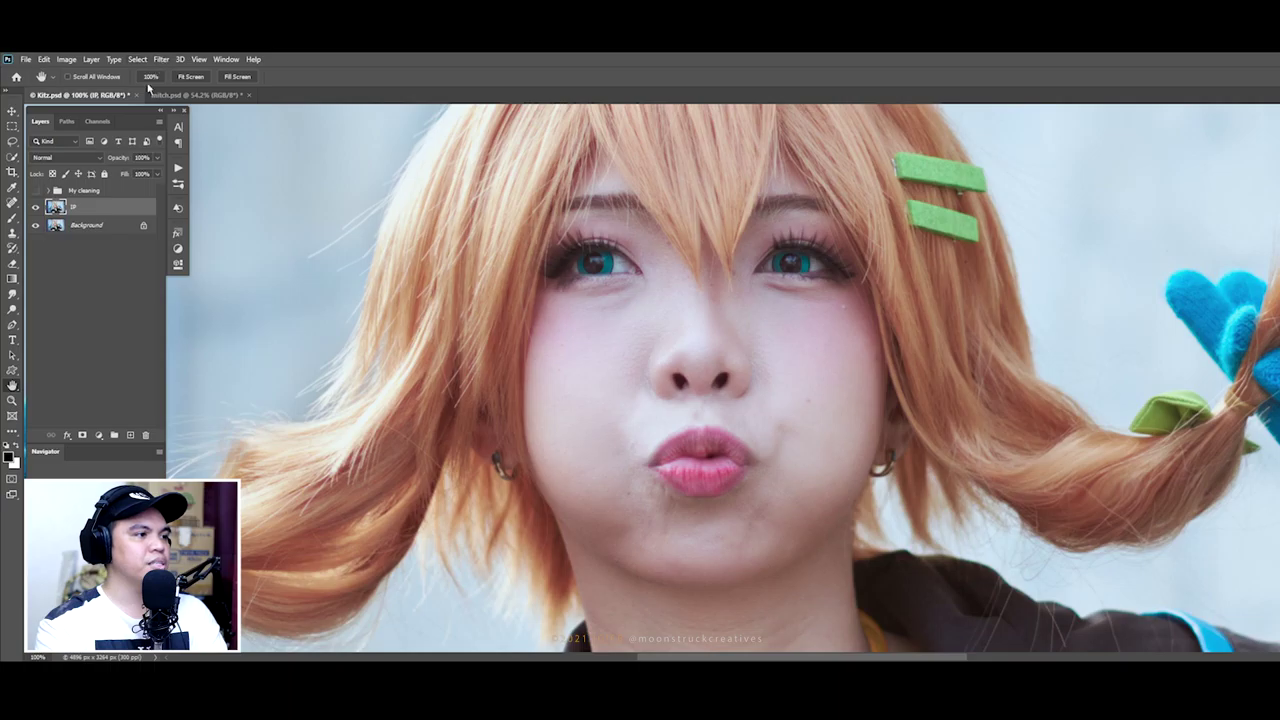
# Step: Convert the IP layer into a smart object
pyautogui.rightClick(82, 209)
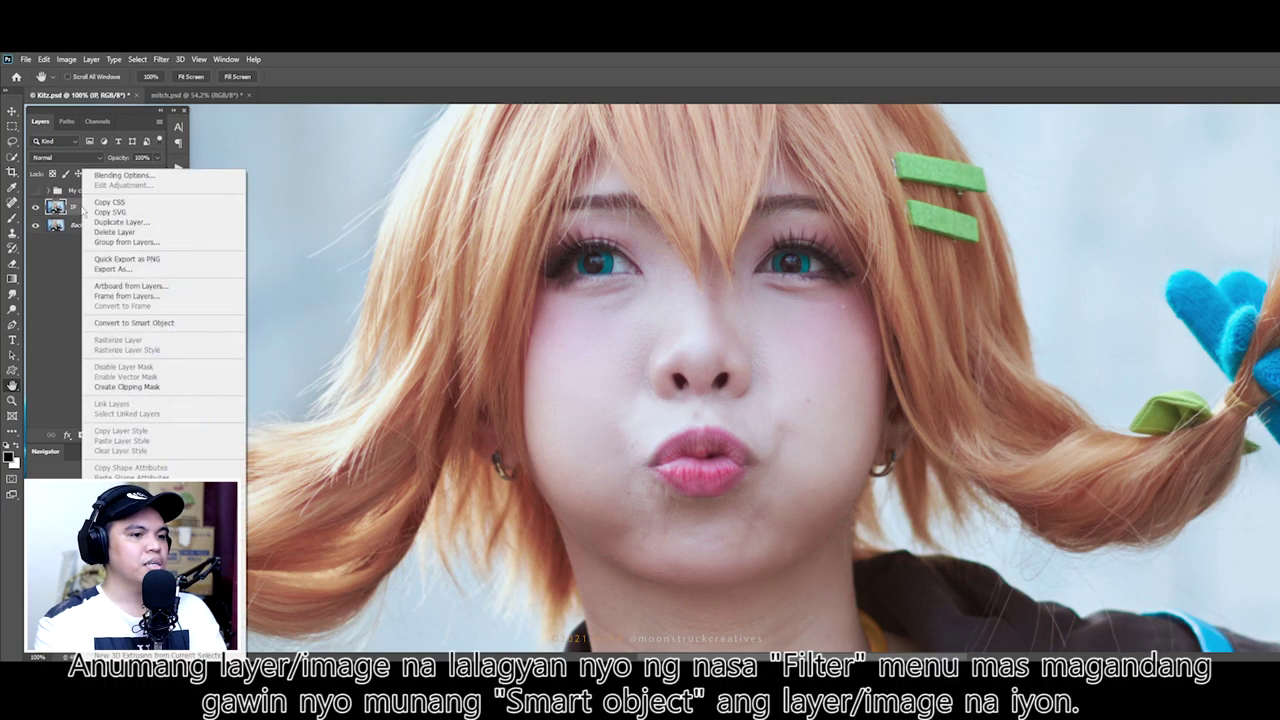
pyautogui.press('Escape')
pyautogui.click(84, 225)
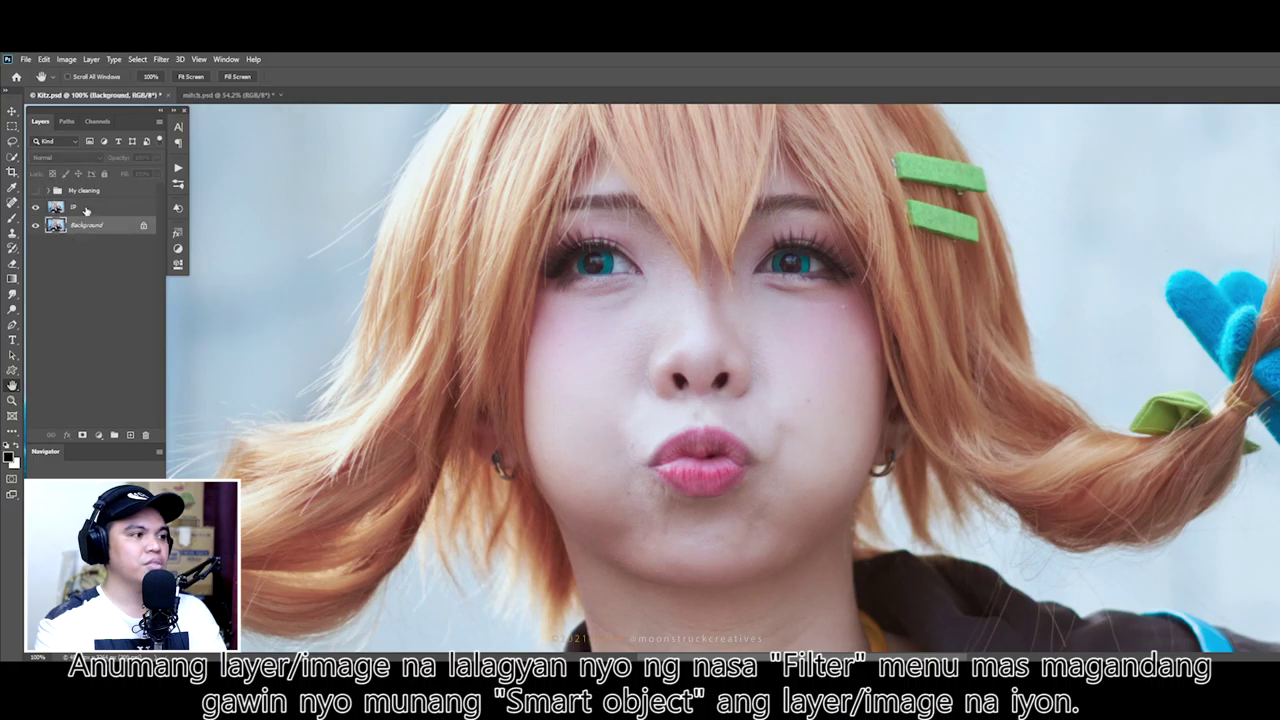
pyautogui.click(86, 213)
pyautogui.rightClick(89, 210)
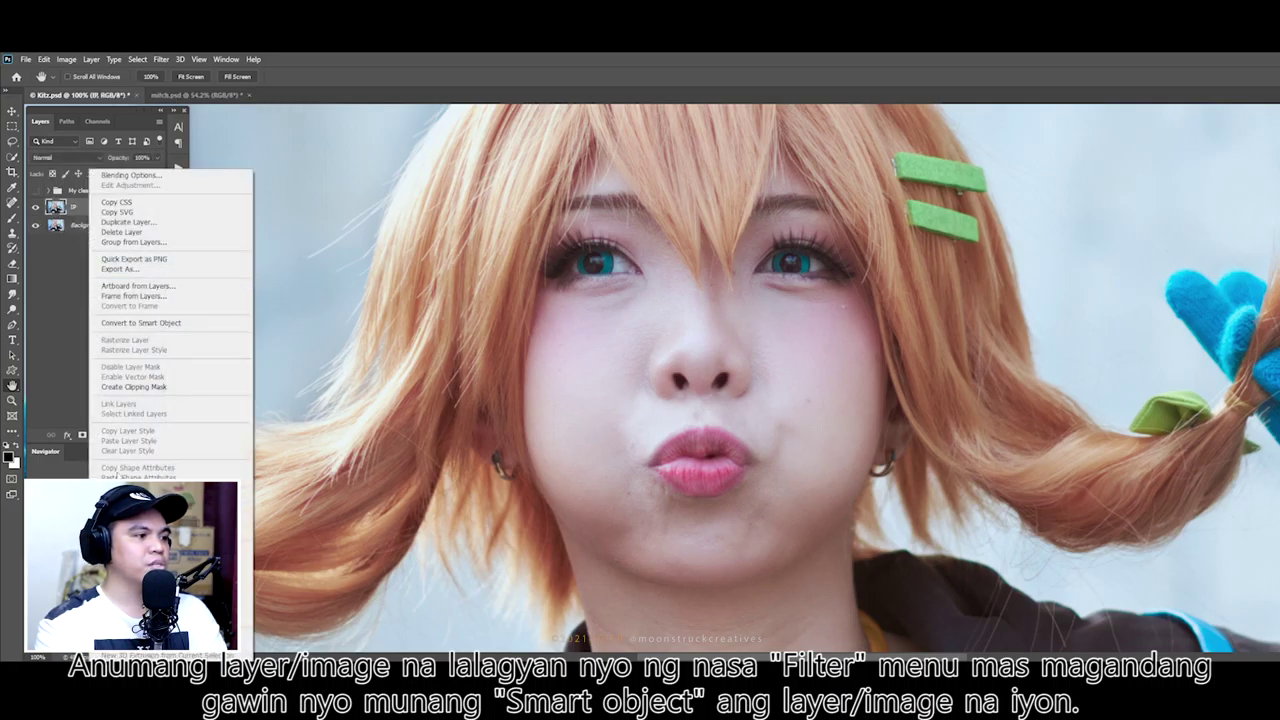
pyautogui.click(121, 323)
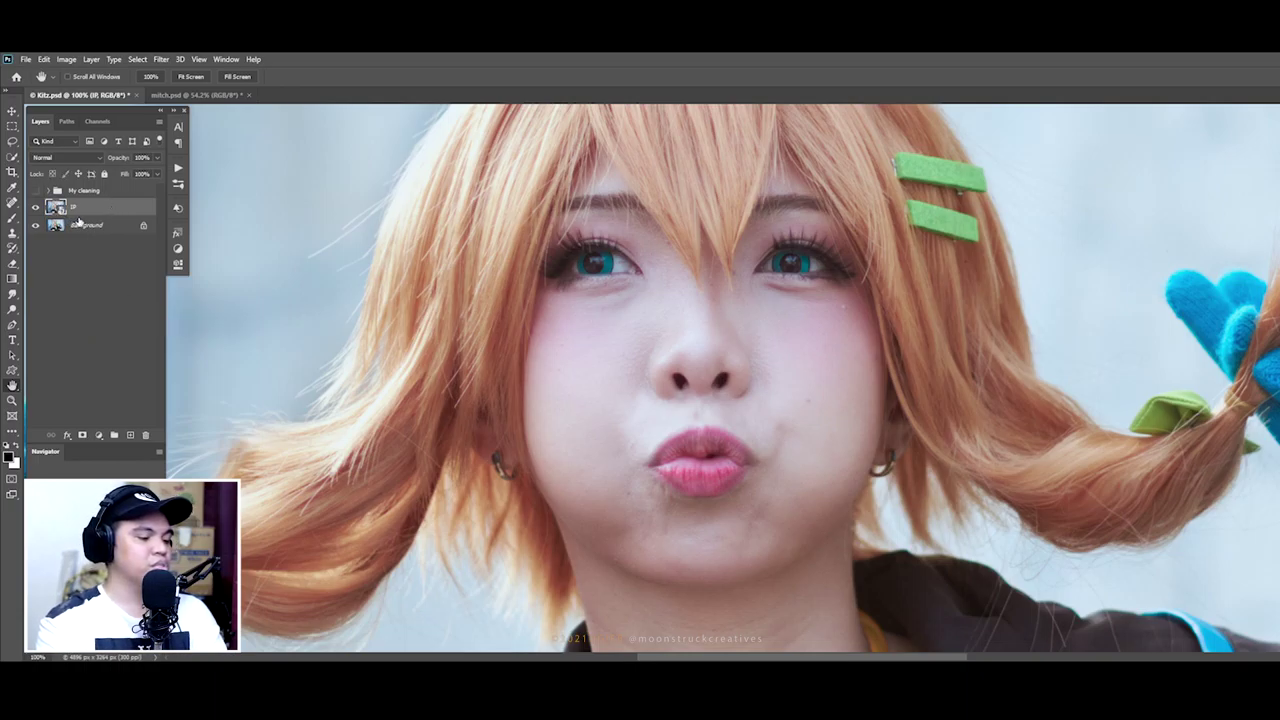
pyautogui.click(160, 59)
# Step: Run Portraiture 3 with the Smoothing: Strong preset, previewing the face at 100%
pyautogui.click(371, 397)
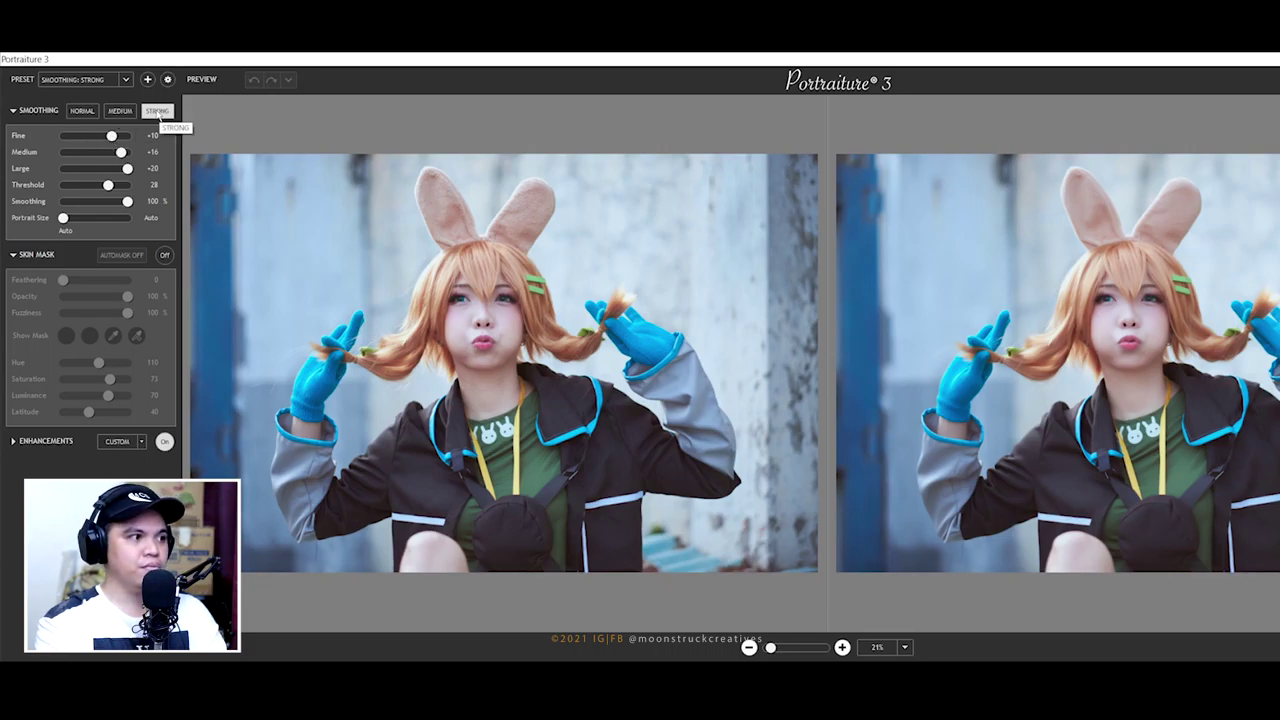
pyautogui.click(904, 647)
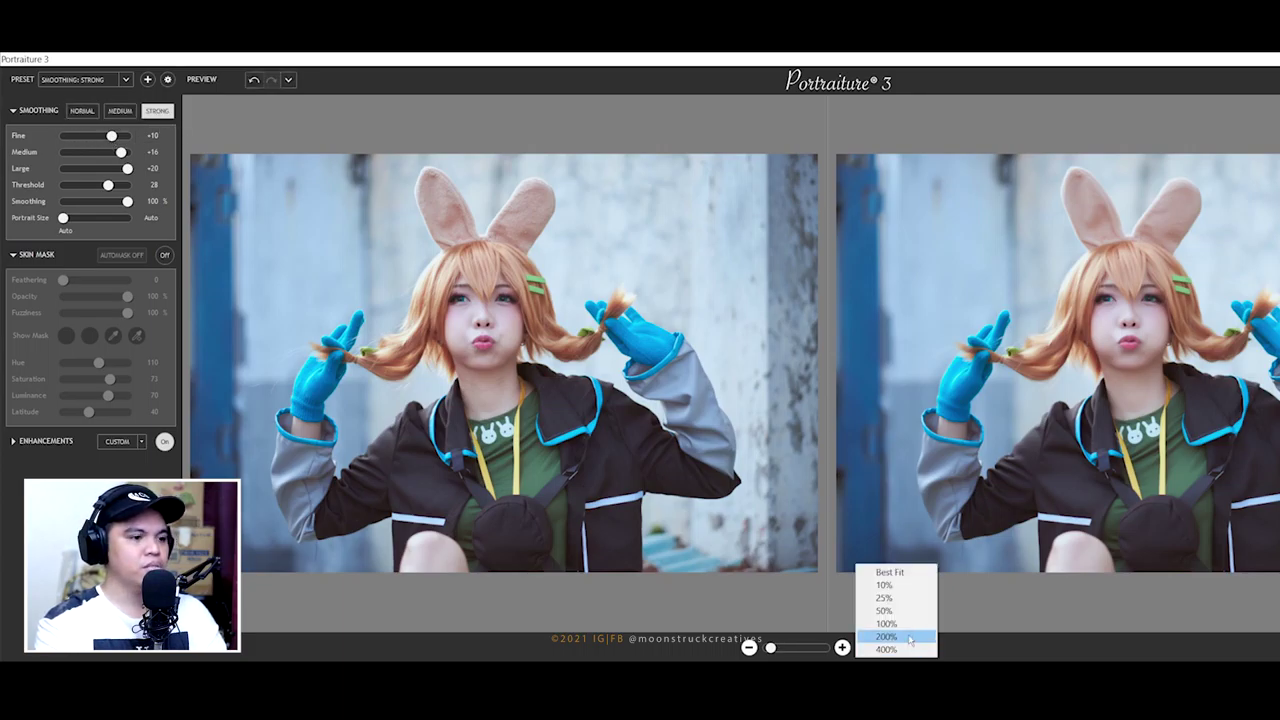
pyautogui.click(900, 572)
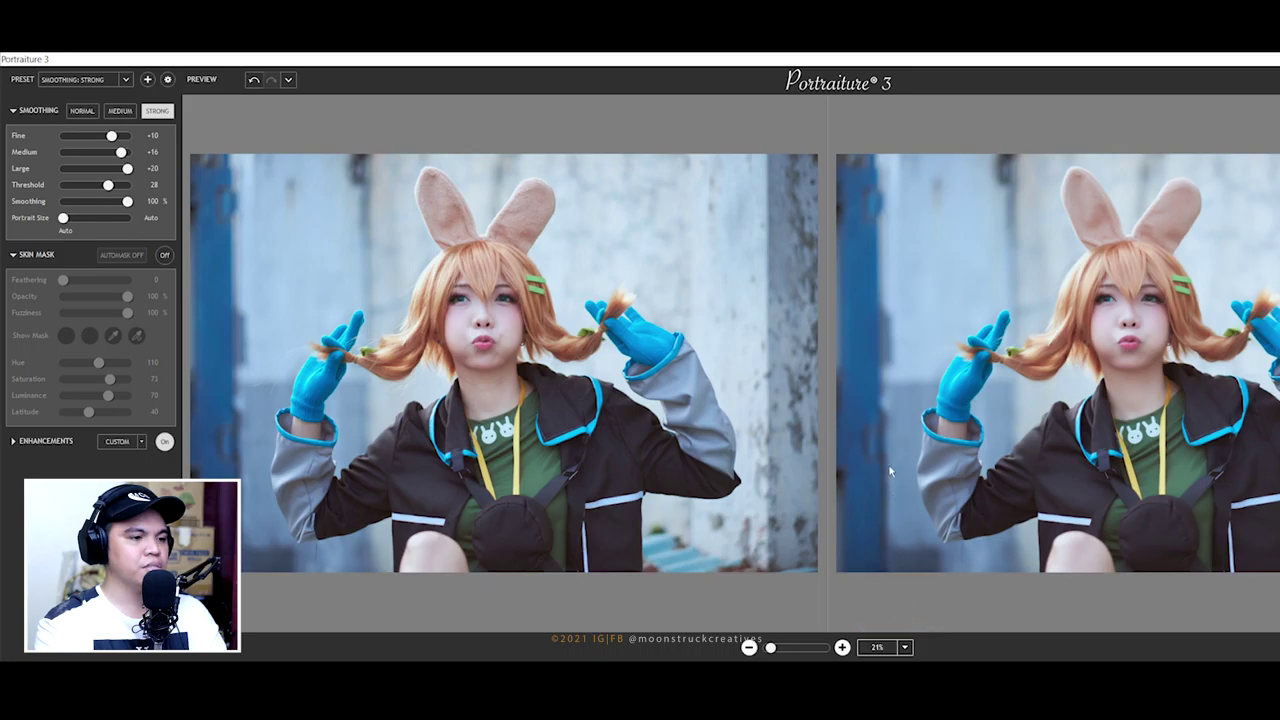
pyautogui.click(890, 470)
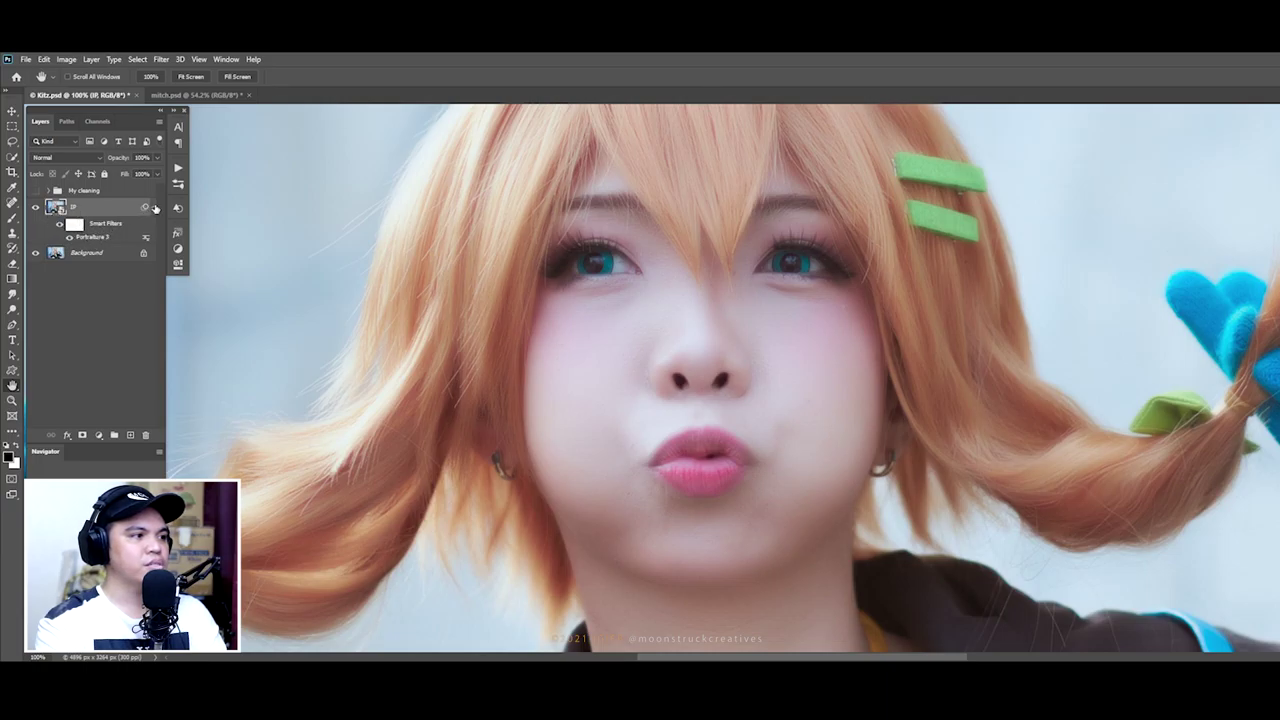
# Step: Fill the Portraiture smart-filter mask with black and keep the mask targeted for painting
pyautogui.click(74, 224)
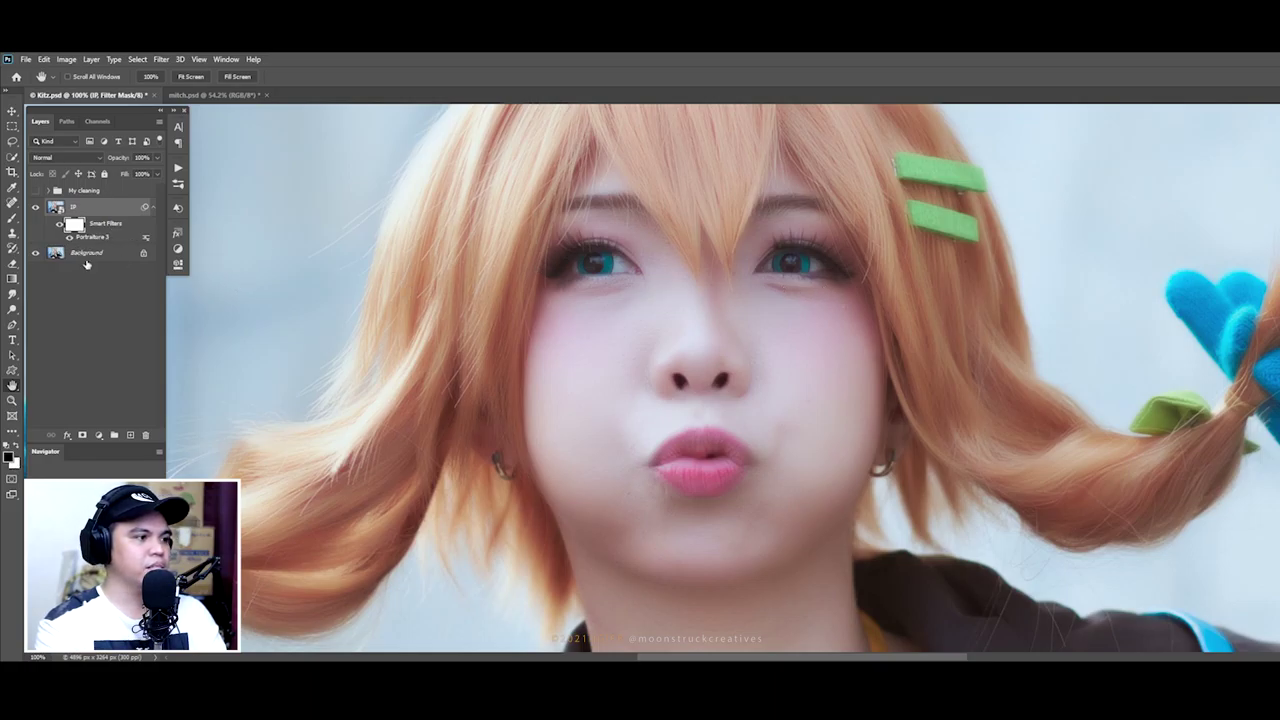
pyautogui.press('x')
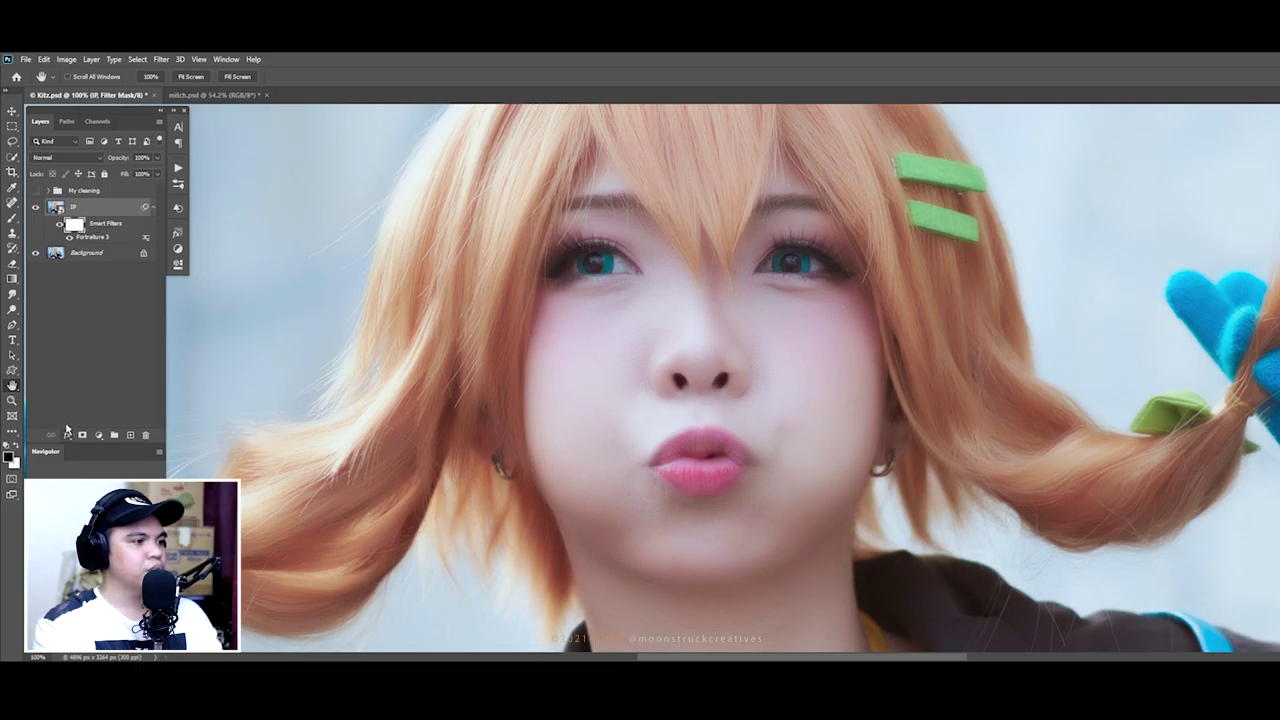
pyautogui.hotkey('alt', 'BackSpace')
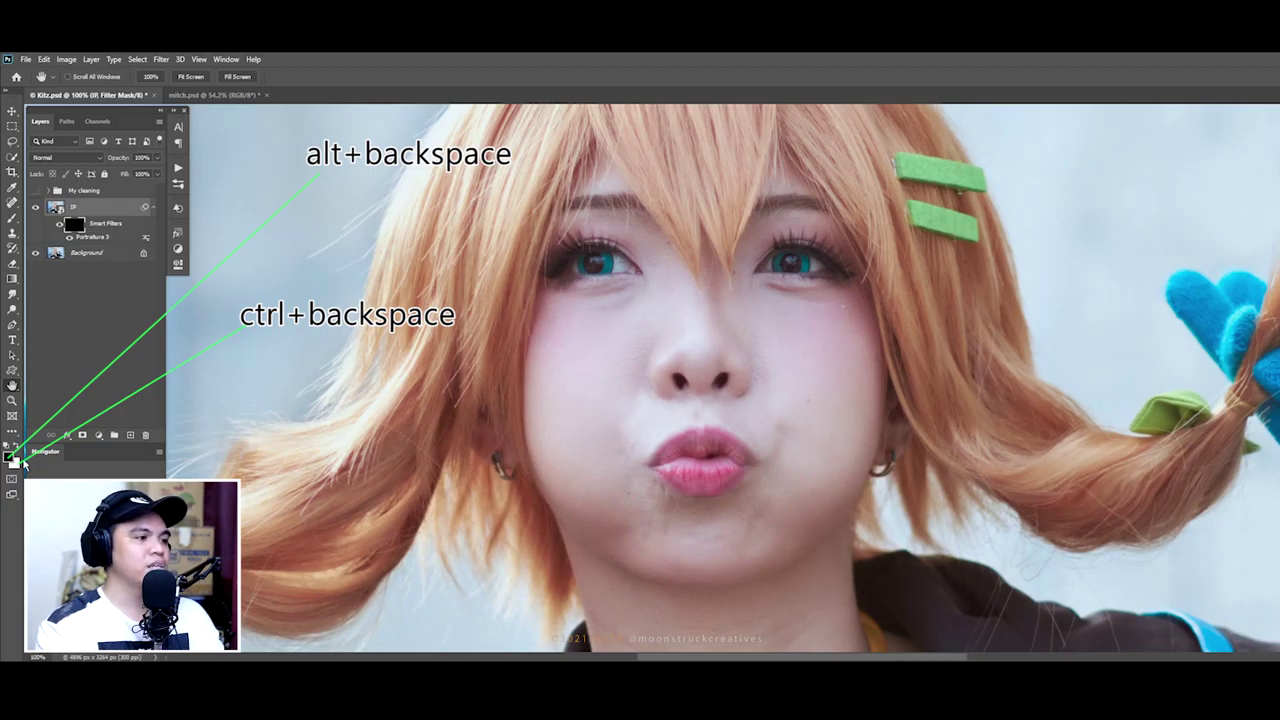
pyautogui.hotkey('ctrl', 'BackSpace')
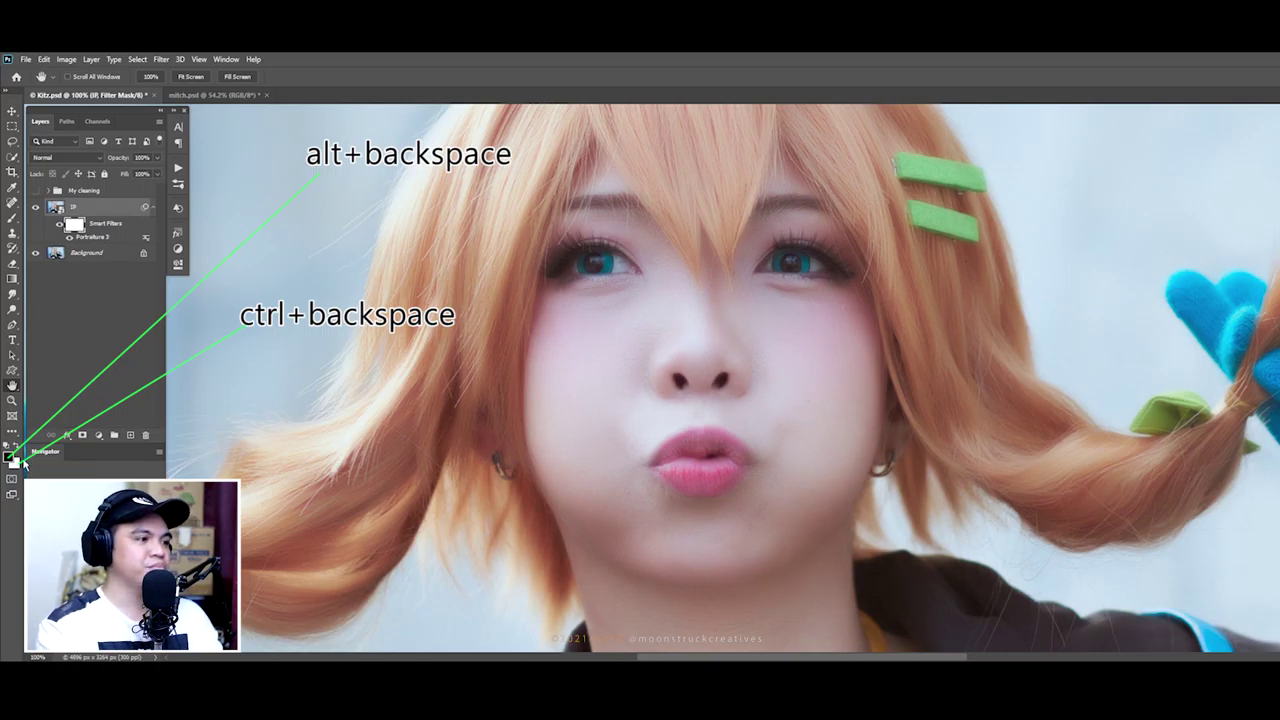
pyautogui.press('x')
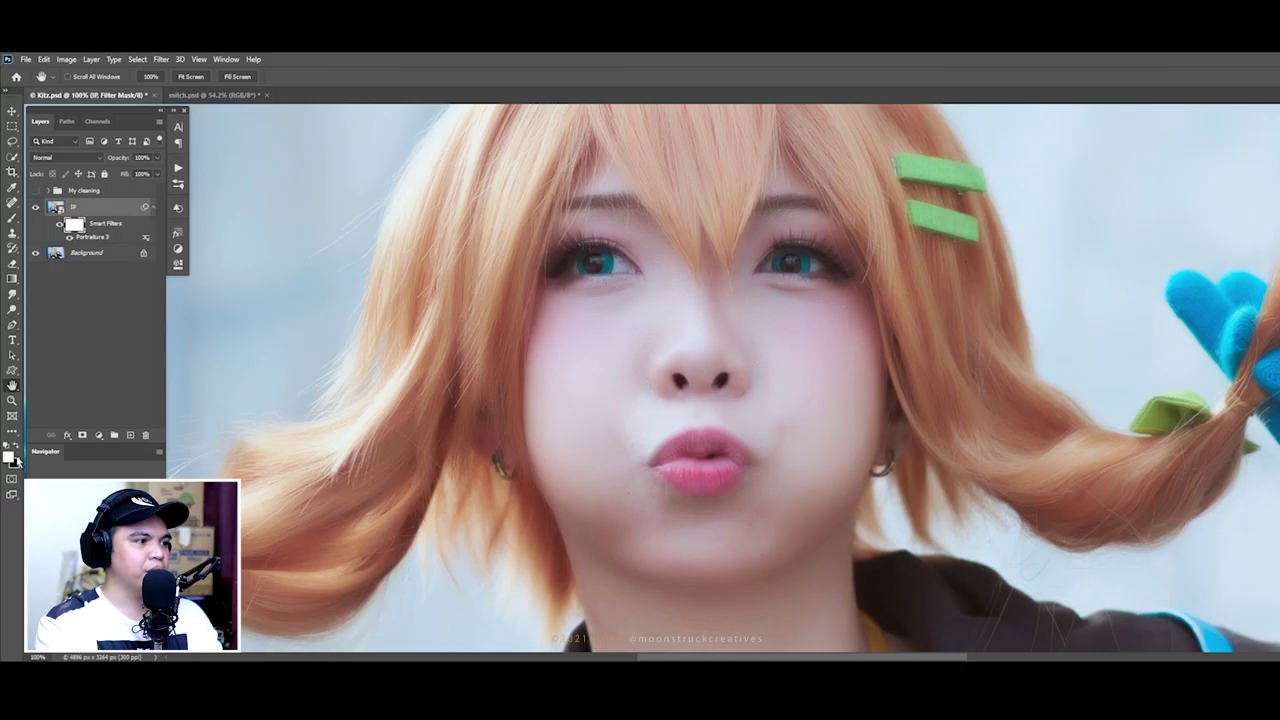
pyautogui.press('x')
pyautogui.press('x')
pyautogui.press('x')
pyautogui.press('x')
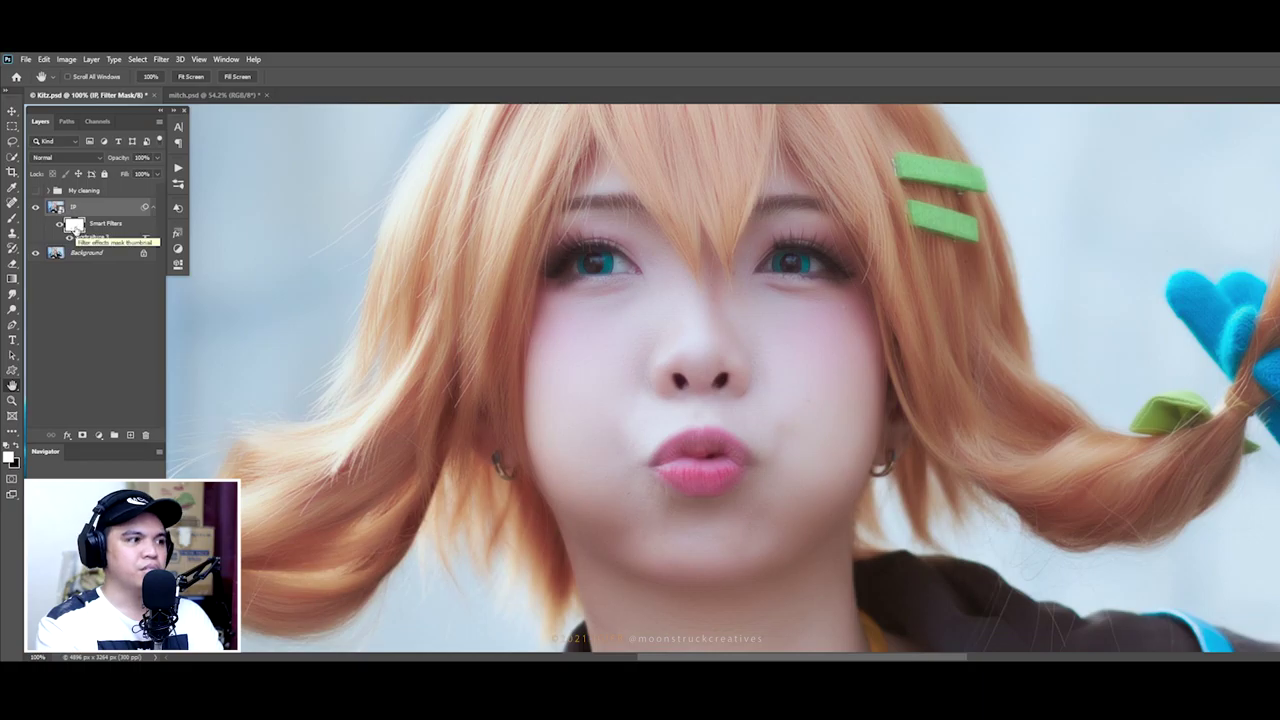
pyautogui.click(70, 238)
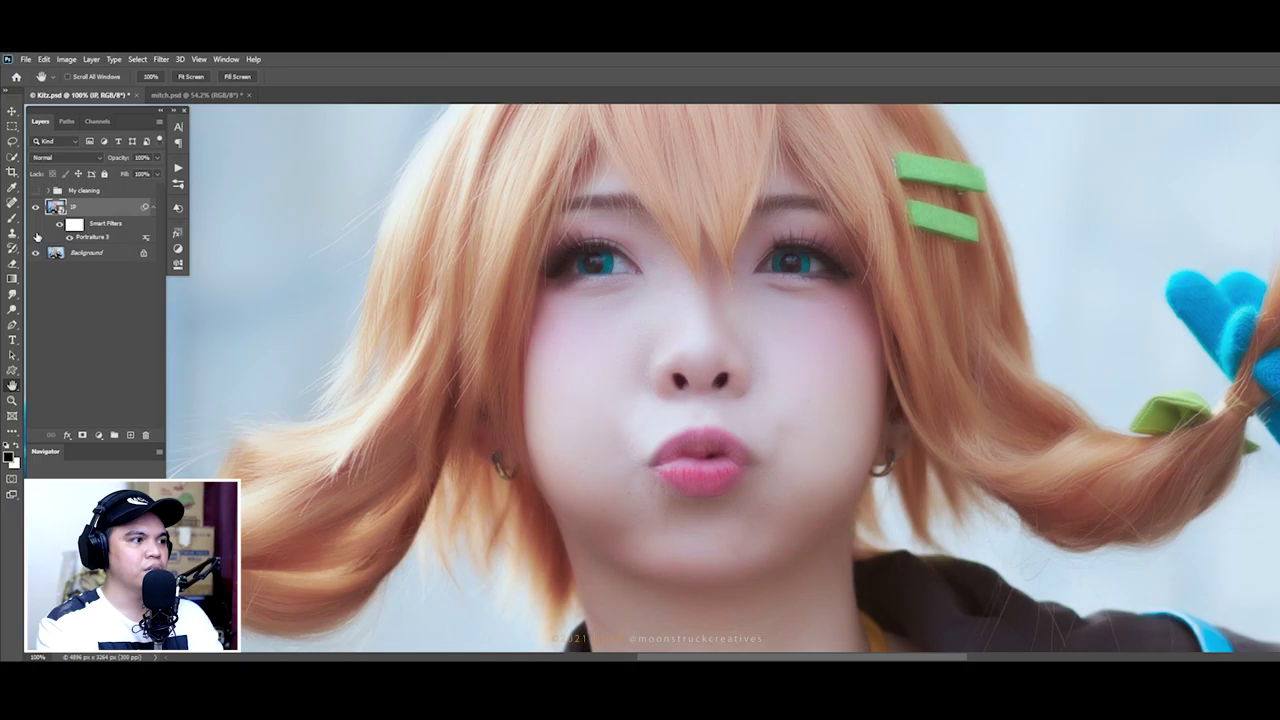
pyautogui.click(76, 225)
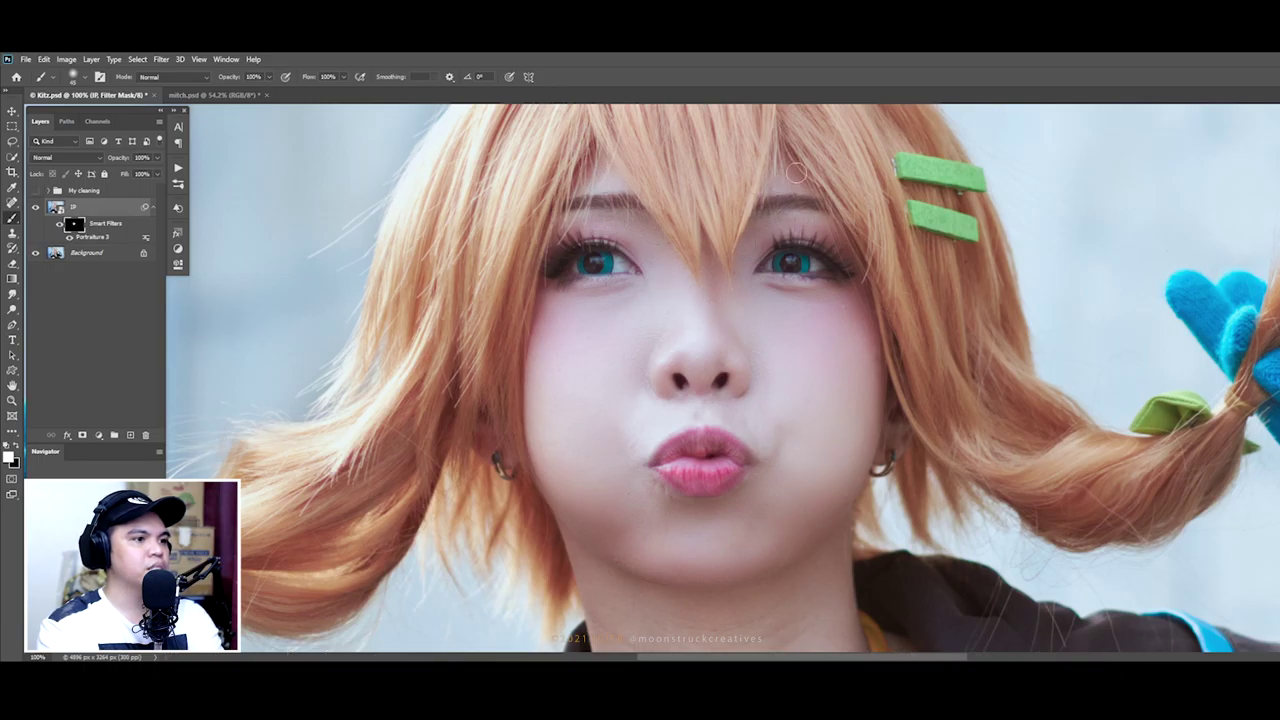
# Step: Enlarge the brush, lower flow to 20%, and zoom in on the chin, toggling IP to compare
pyautogui.scroll(-3, 805, 250)
pyautogui.scroll(-3, 815, 330)
pyautogui.press(']')
pyautogui.press(']')
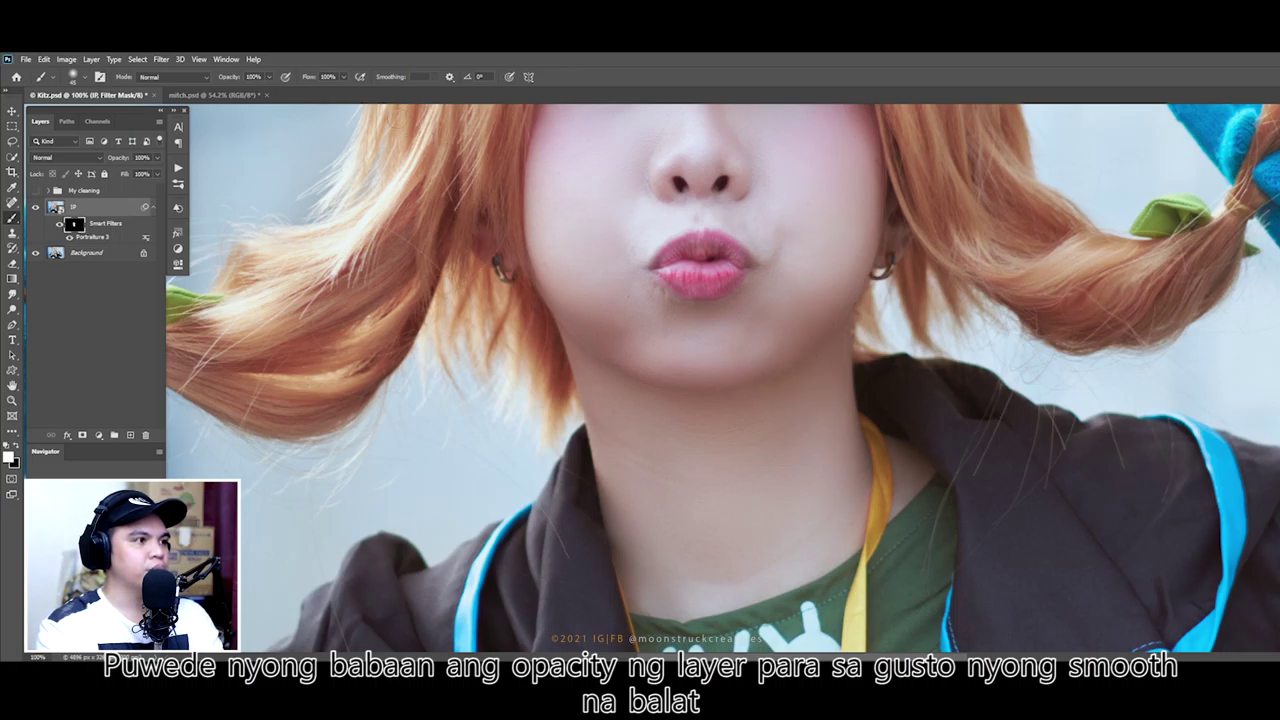
pyautogui.hotkey('shift', '2')
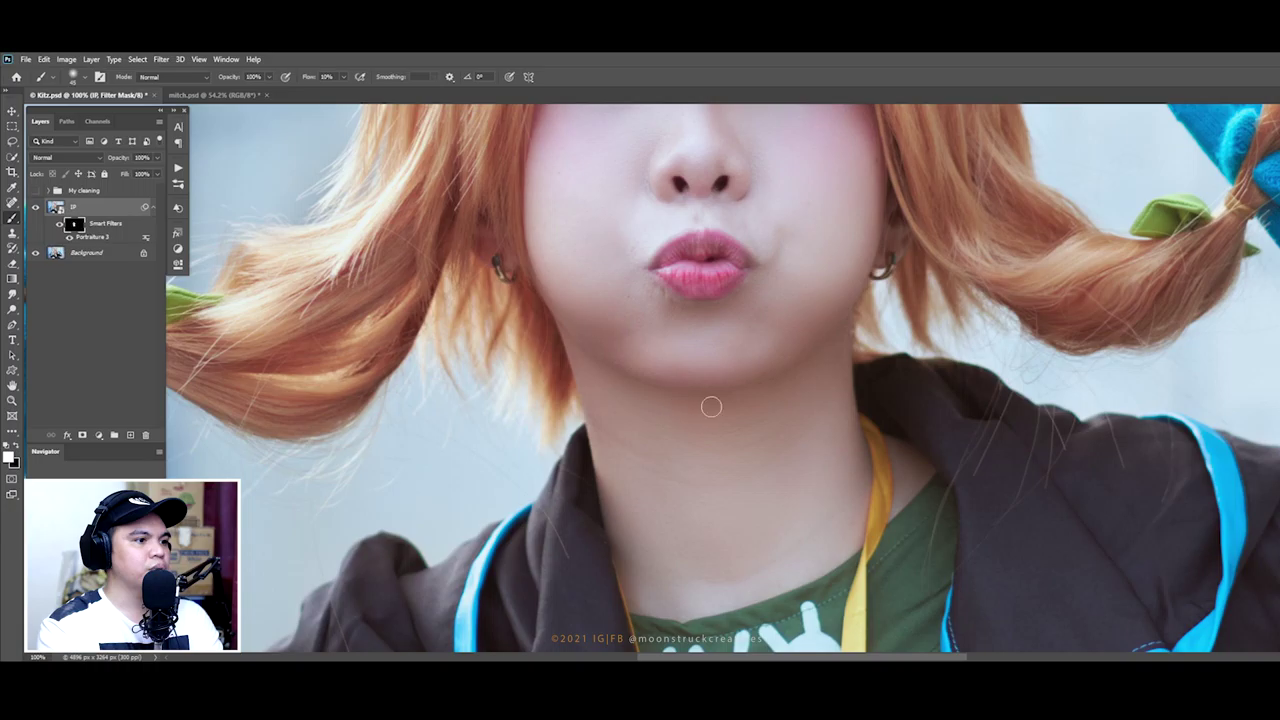
pyautogui.press('z')
pyautogui.moveTo(680, 388); pyautogui.dragTo(717, 383)
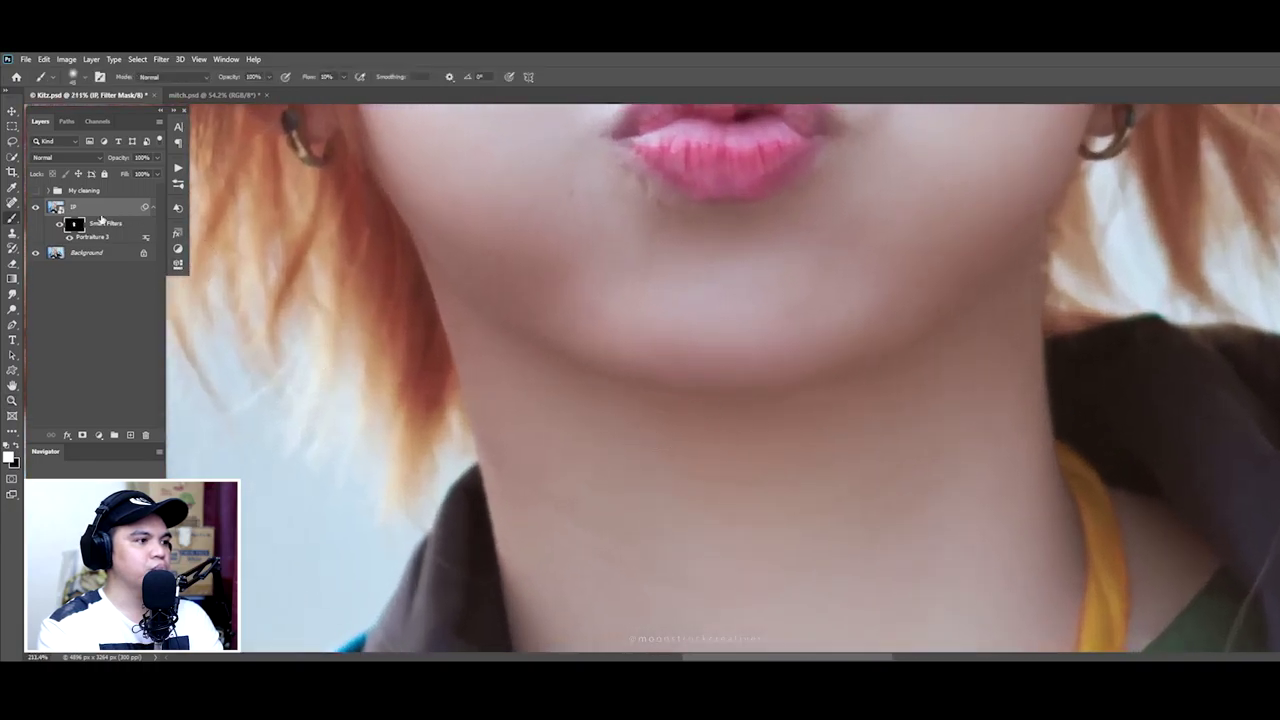
pyautogui.click(35, 208)
pyautogui.click(35, 208)
pyautogui.scroll(-5, 620, 240)
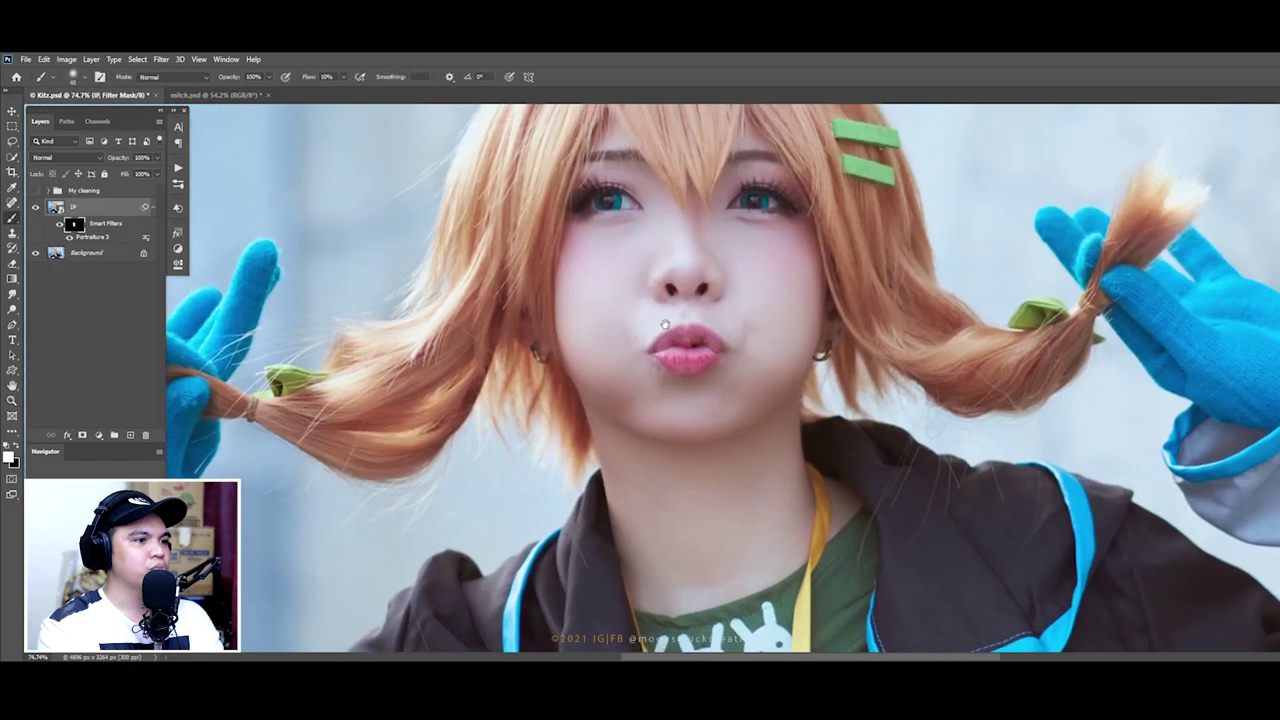
pyautogui.scroll(5, 624, 285)
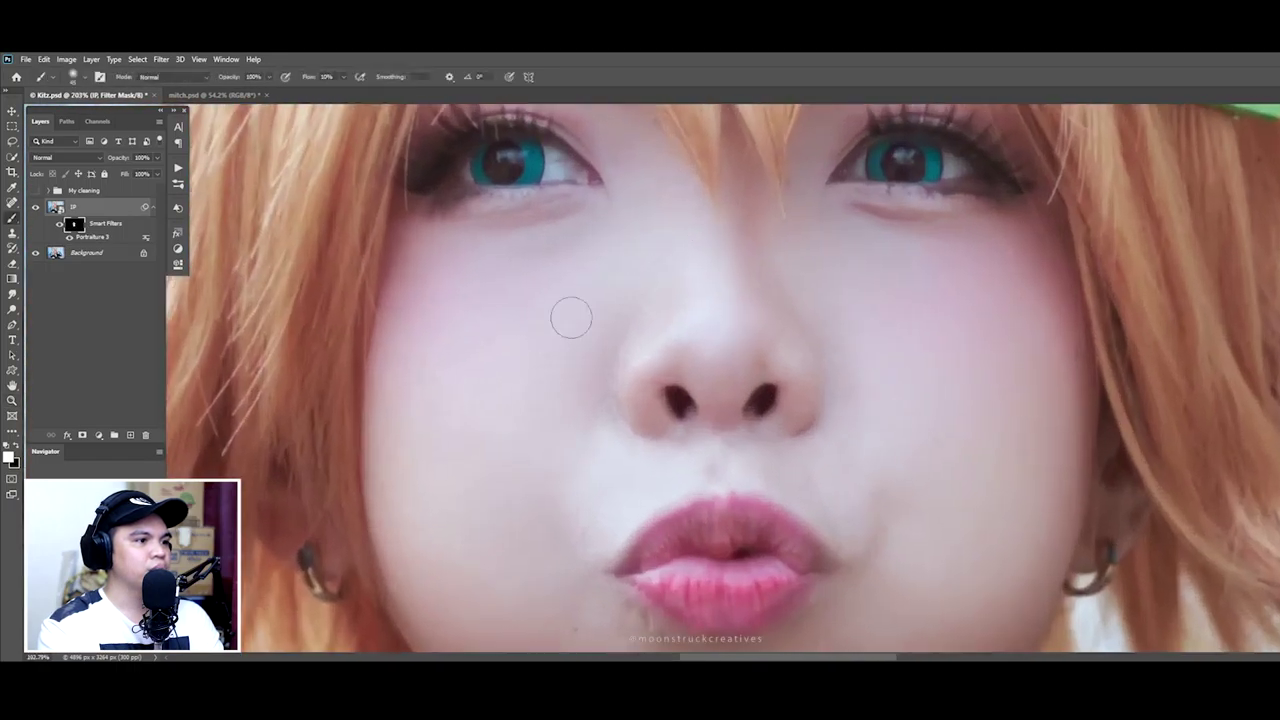
pyautogui.click(37, 208)
# Step: Zoom the face to about 139% and paint smoothing onto the cheeks, nose and chin
pyautogui.scroll(-5, 674, 242)
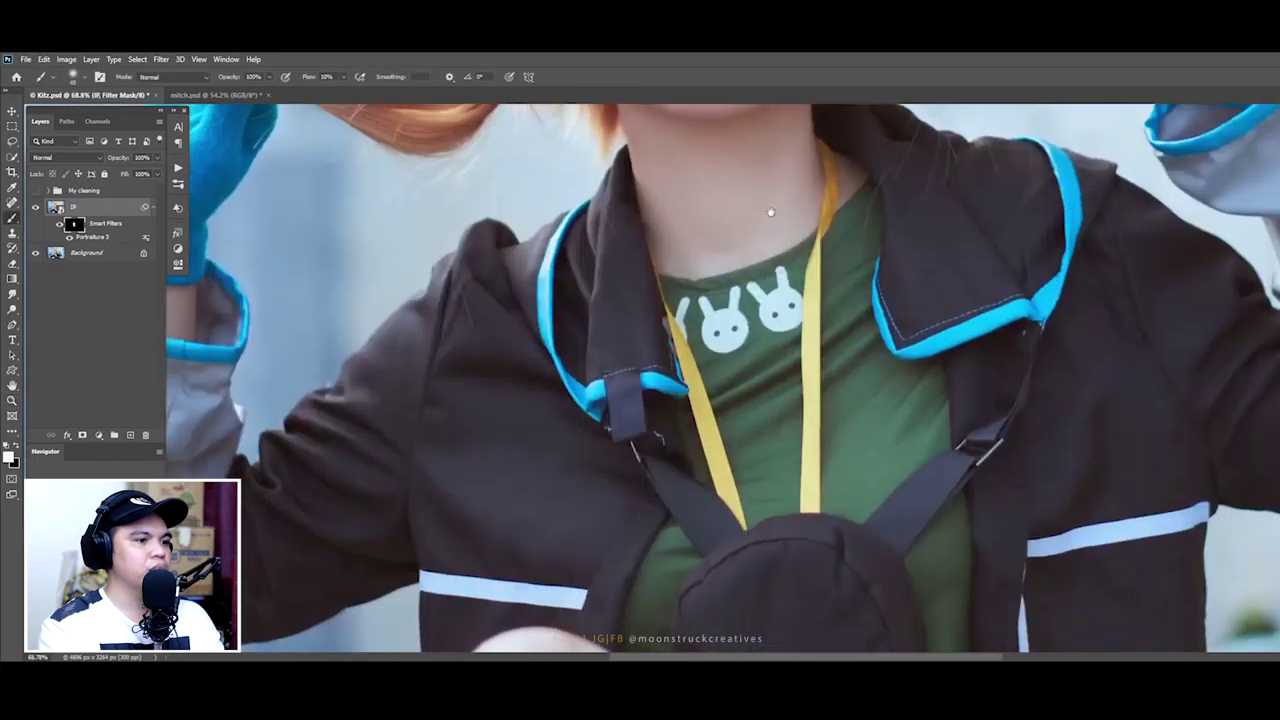
pyautogui.moveTo(852, 537); pyautogui.dragTo(949, 319)
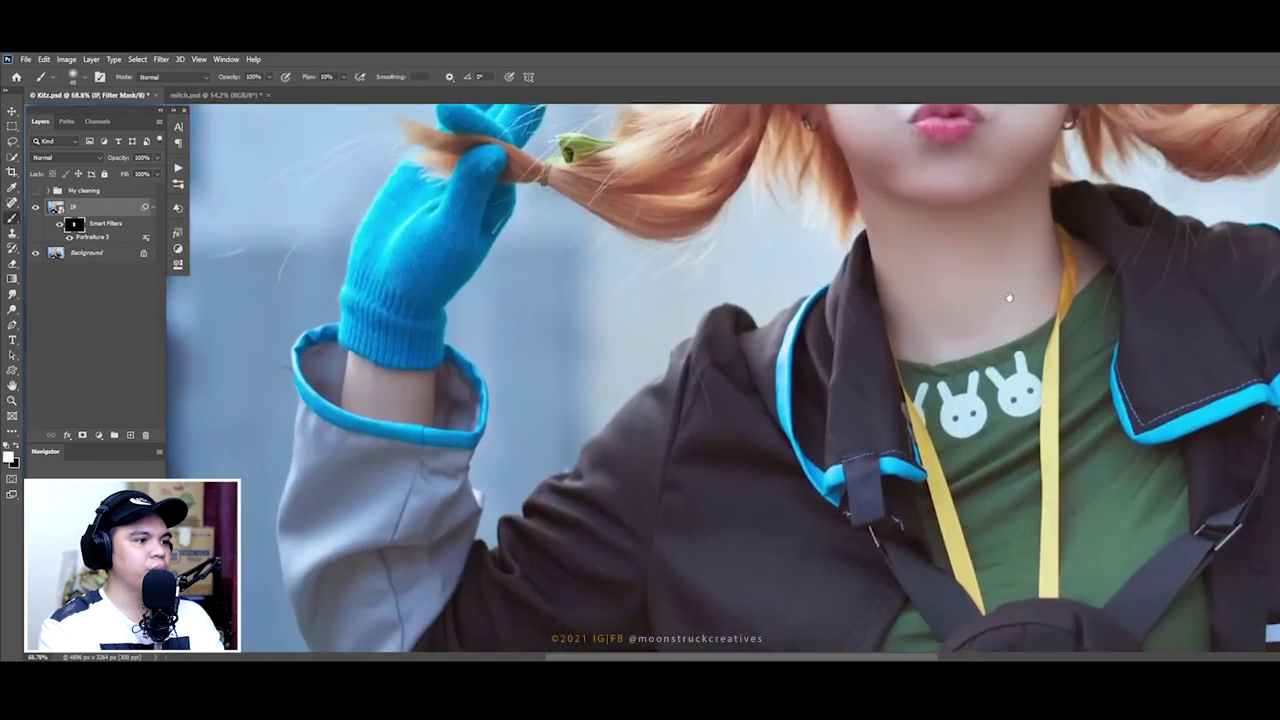
pyautogui.moveTo(433, 401); pyautogui.dragTo(105, 581)
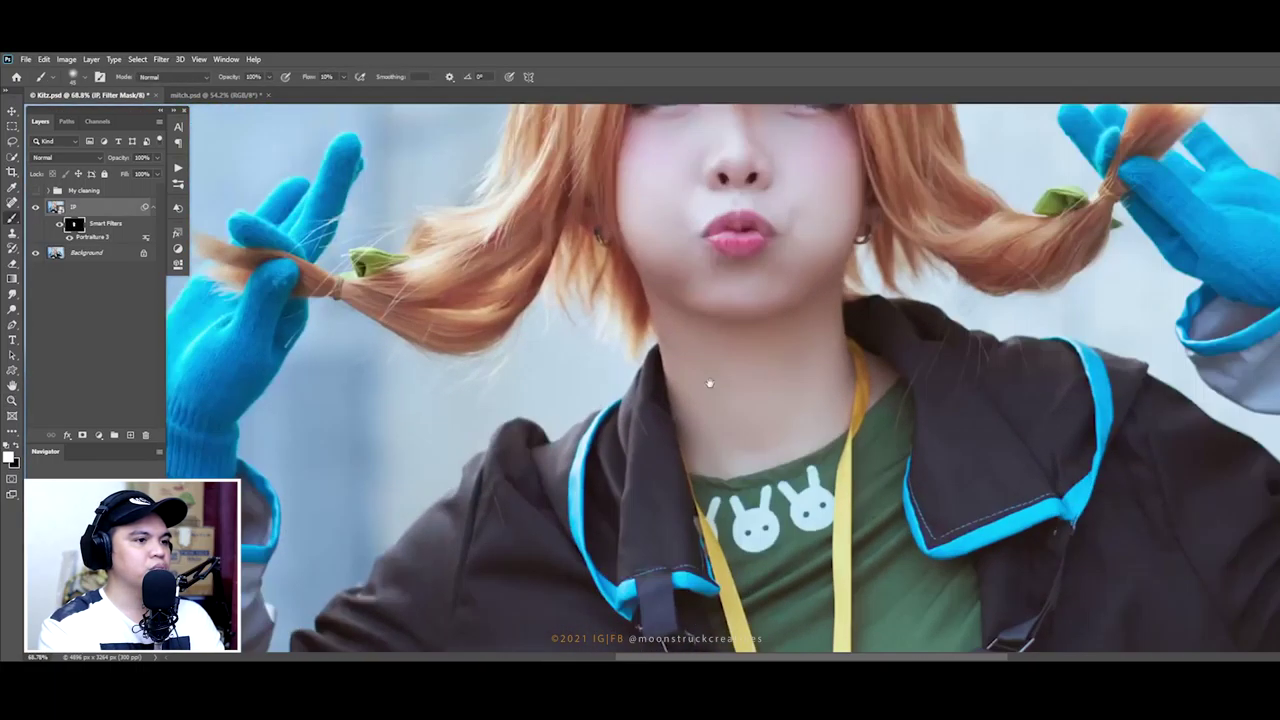
pyautogui.press('z')
pyautogui.moveTo(632, 265); pyautogui.dragTo(690, 274)
pyautogui.press('b')
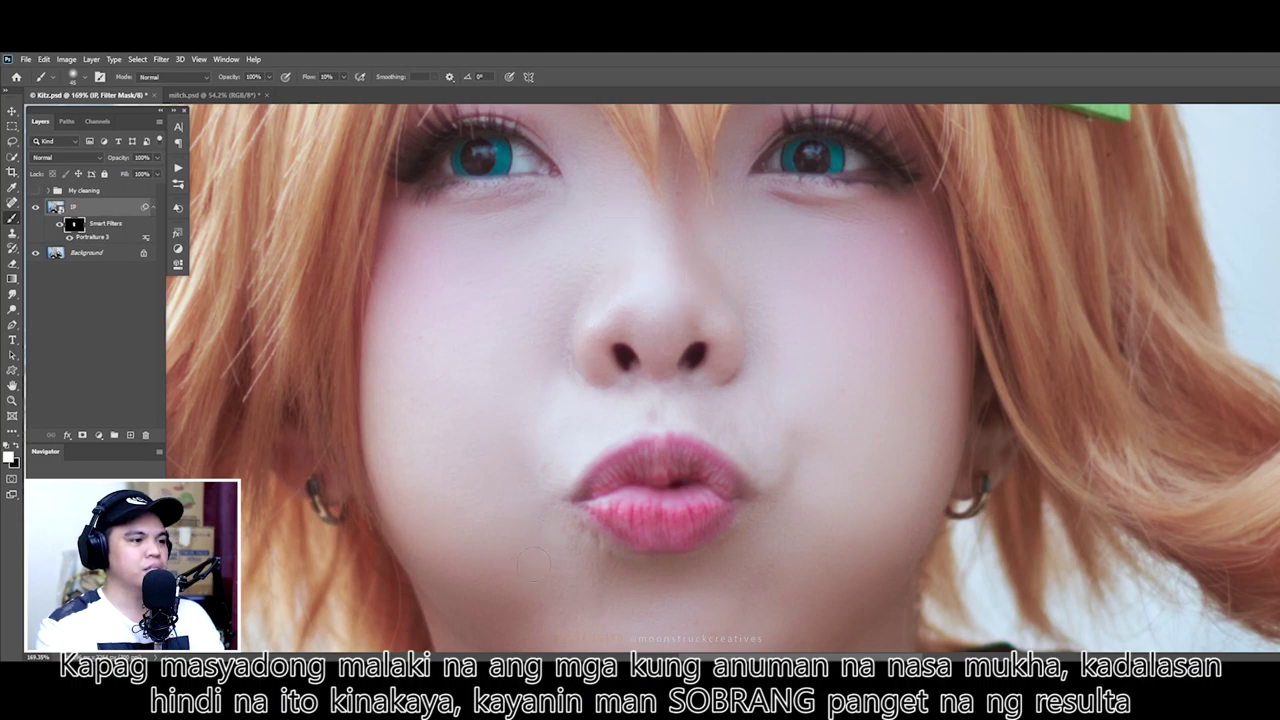
pyautogui.scroll(-3, 560, 375)
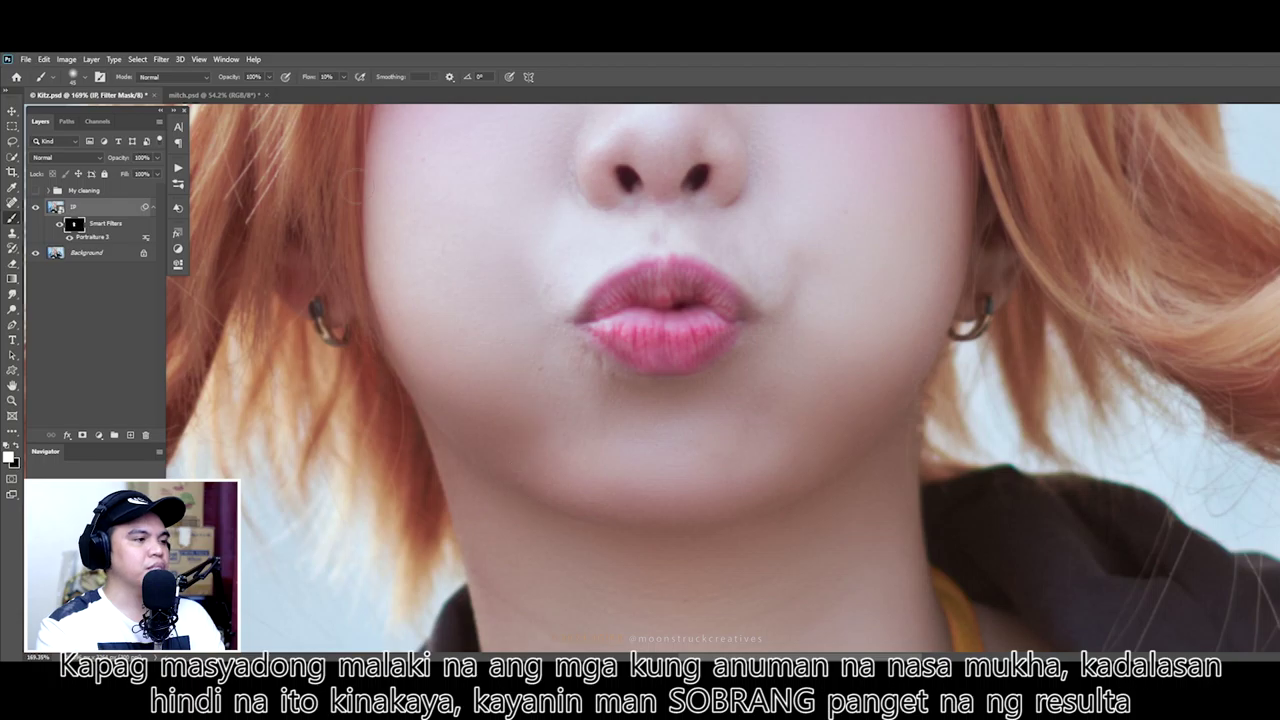
# Step: In mitch.psd, copy the image to a new layer, then delete the extra Layer 1
pyautogui.click(213, 95)
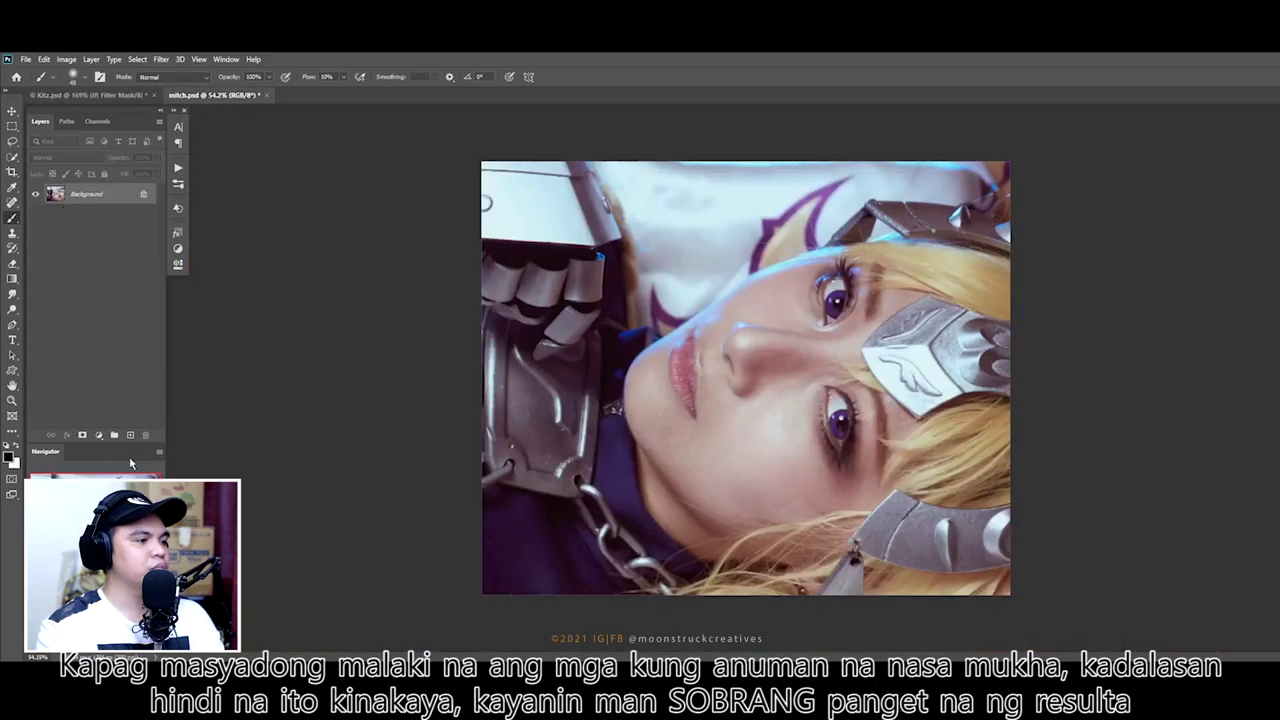
pyautogui.press('F2')
pyautogui.press('Return')
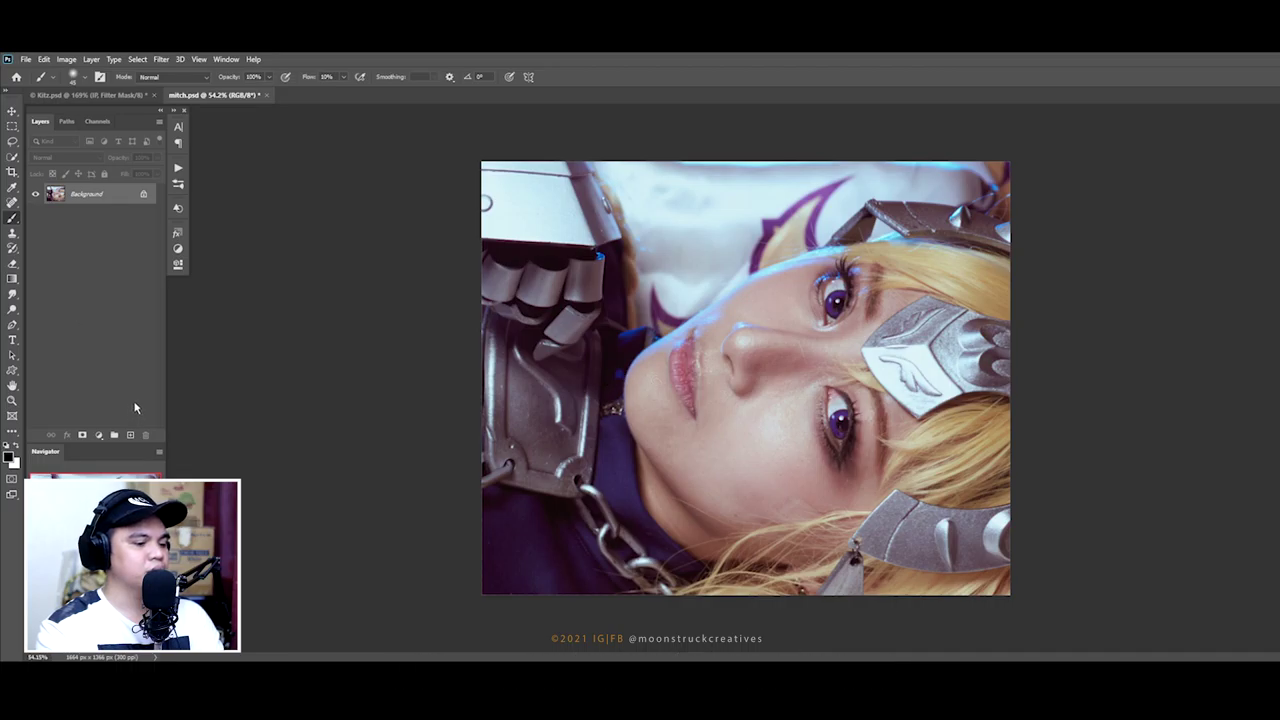
pyautogui.hotkey('ctrl', 'j')
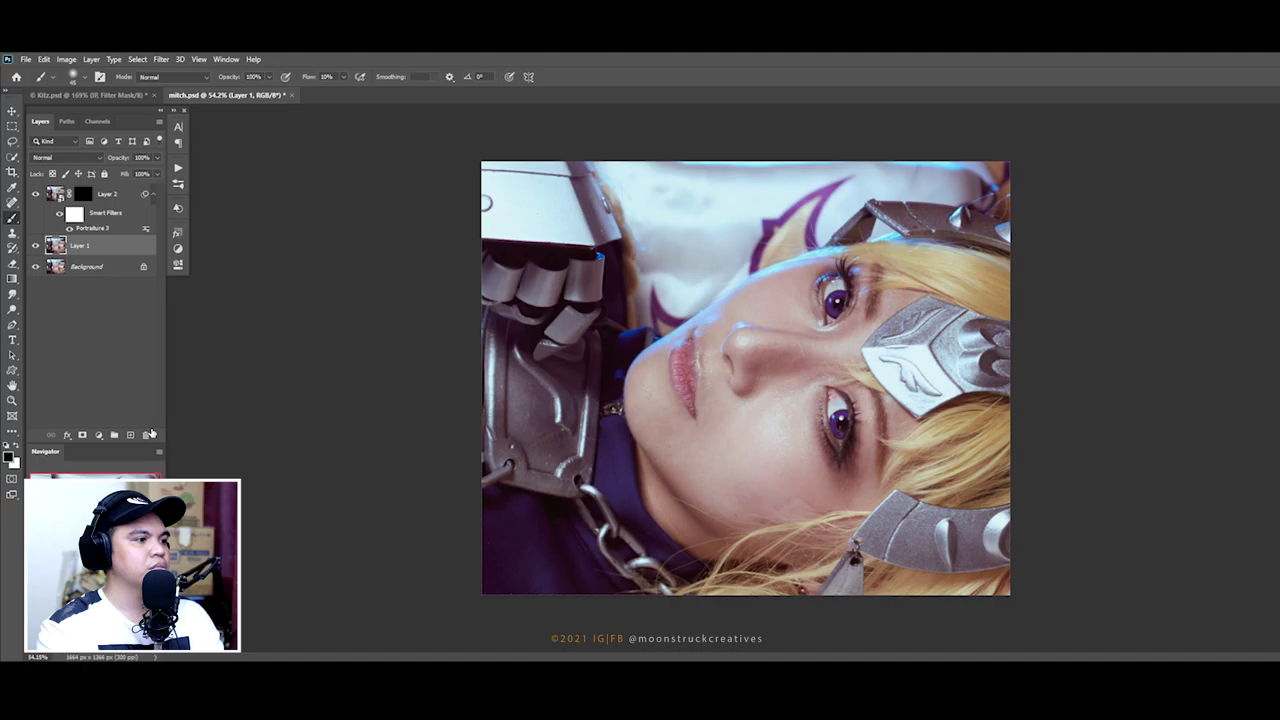
pyautogui.click(145, 435)
# Step: Select Layer 2's mask, collapse its smart filters, set black foreground and view at 100%
pyautogui.click(85, 194)
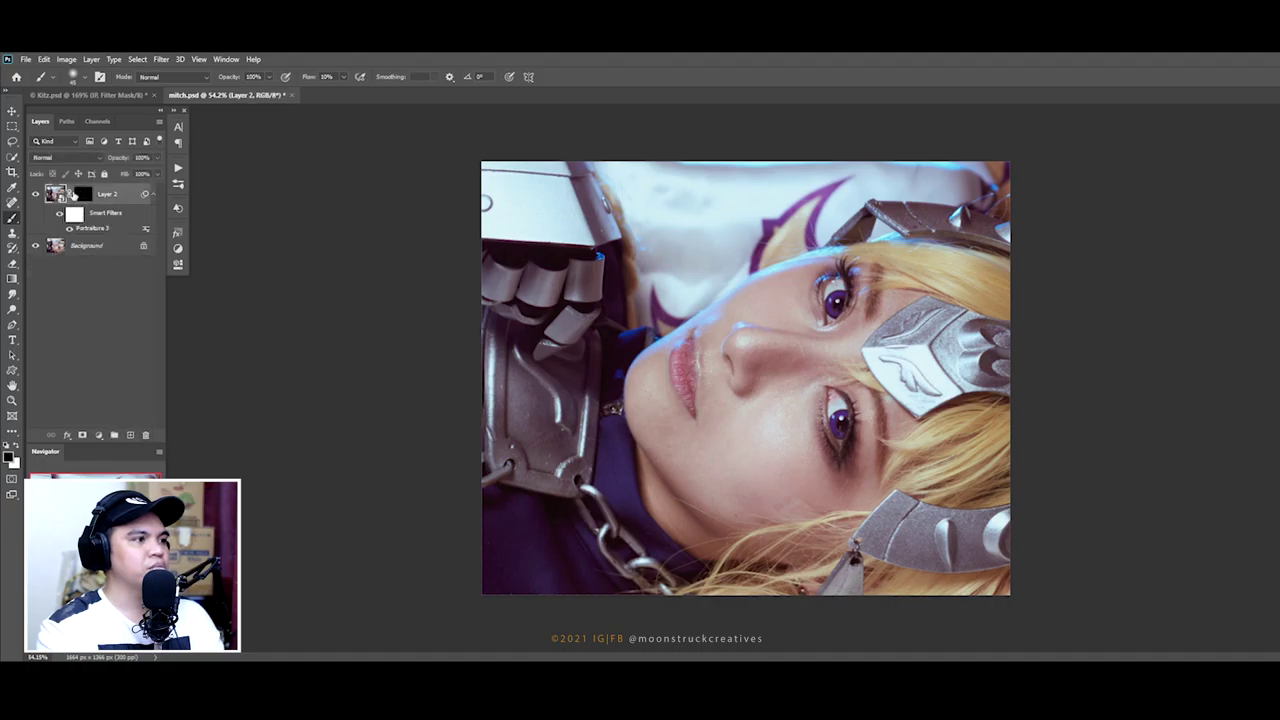
pyautogui.click(84, 195)
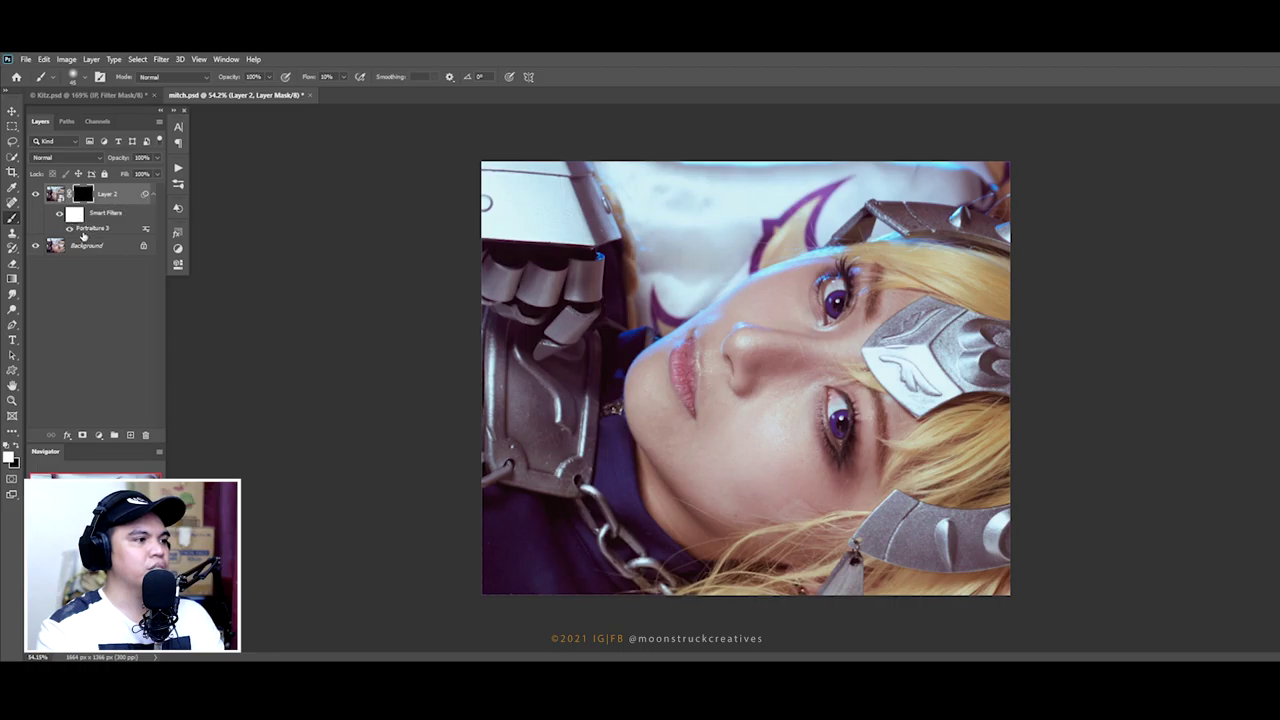
pyautogui.click(78, 216)
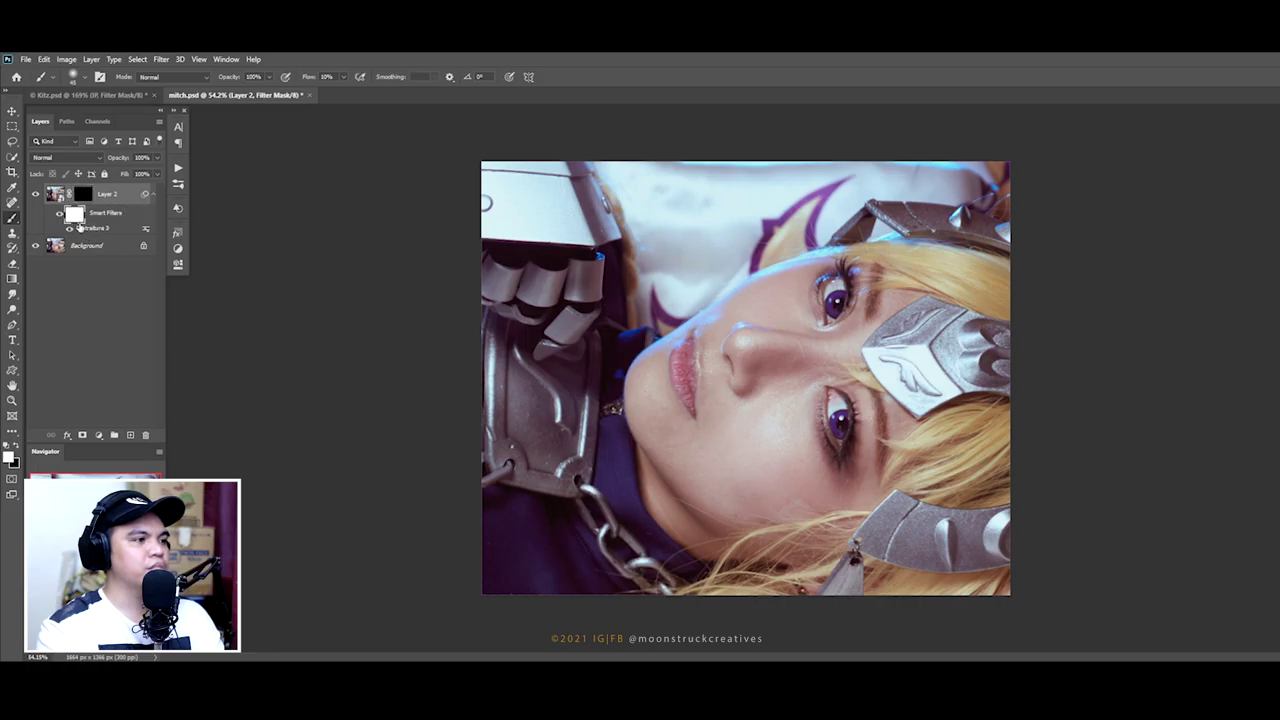
pyautogui.click(153, 195)
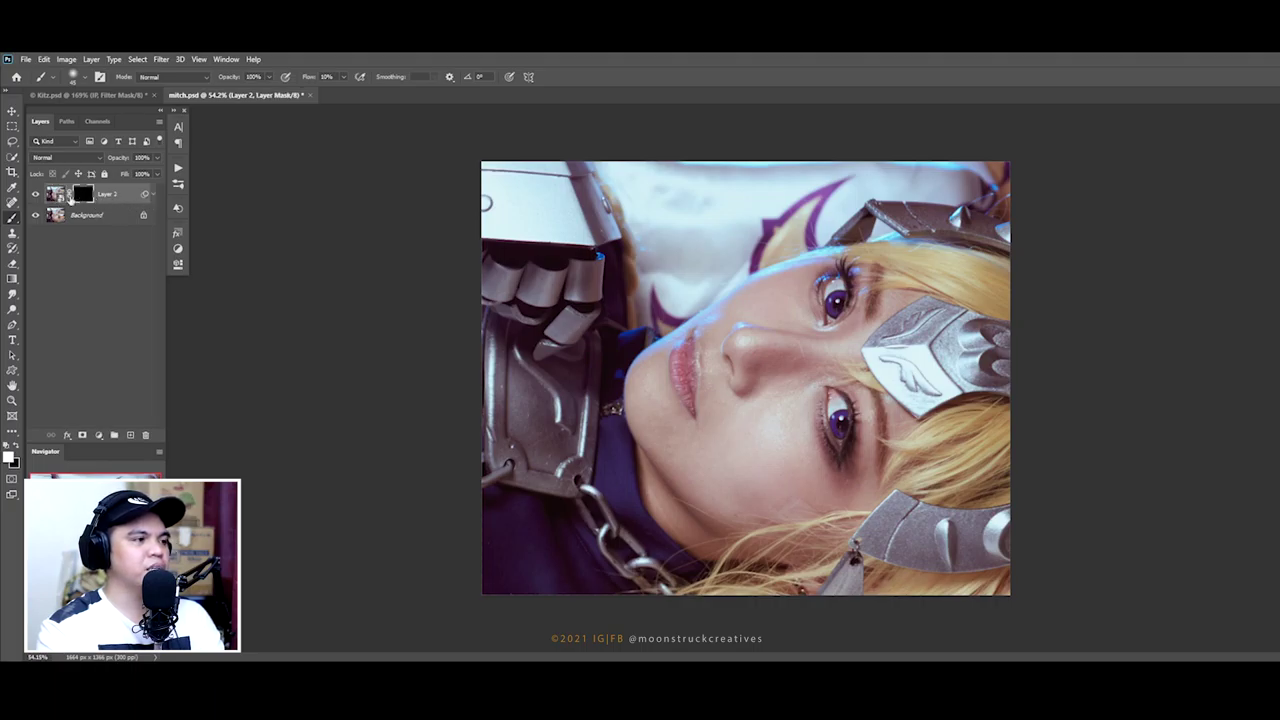
pyautogui.click(153, 195)
pyautogui.click(153, 195)
pyautogui.press('x')
pyautogui.press('x')
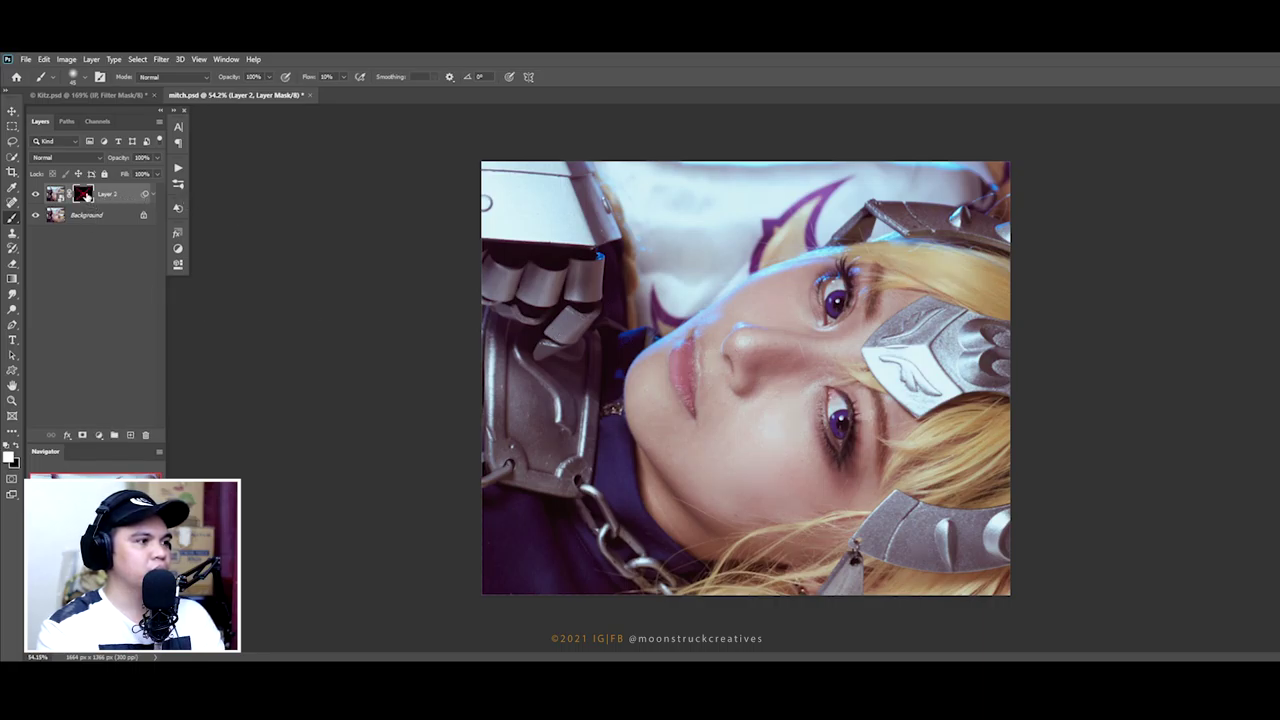
pyautogui.hotkey('ctrl', '1')
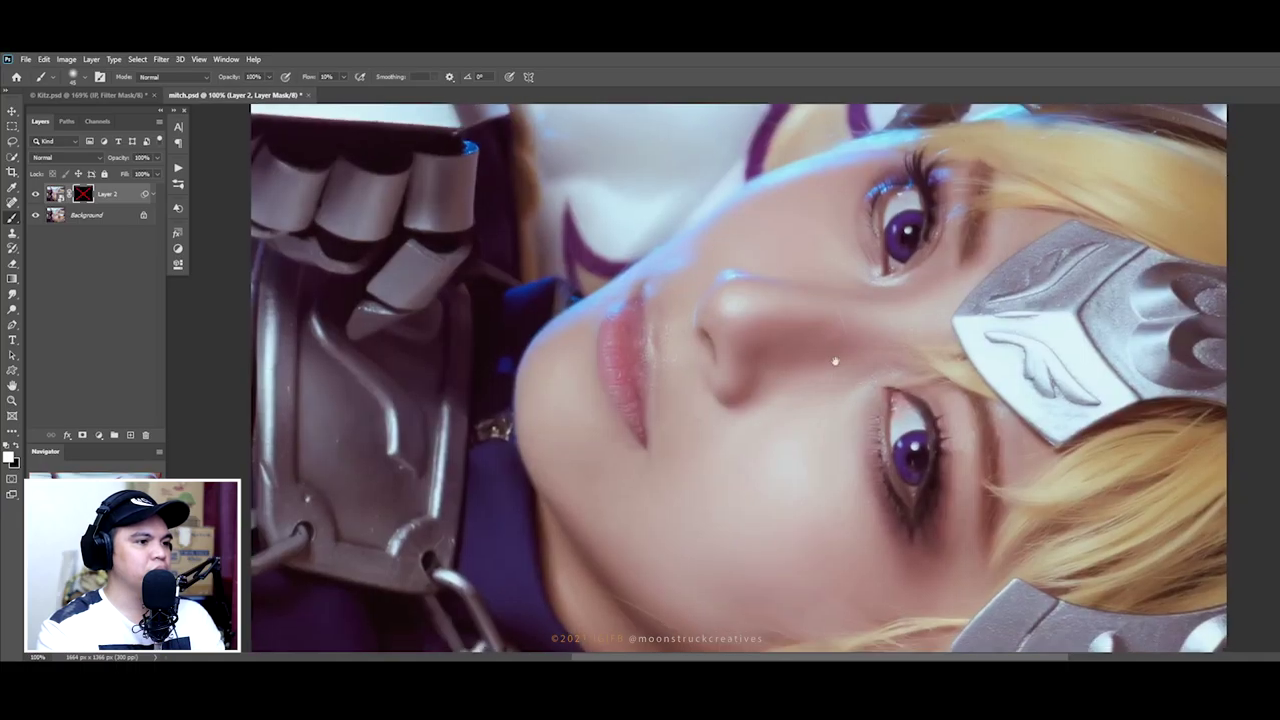
# Step: Lower Layer 2's opacity to about 67% and re-enable its mask
pyautogui.moveTo(834, 371); pyautogui.dragTo(715, 342)
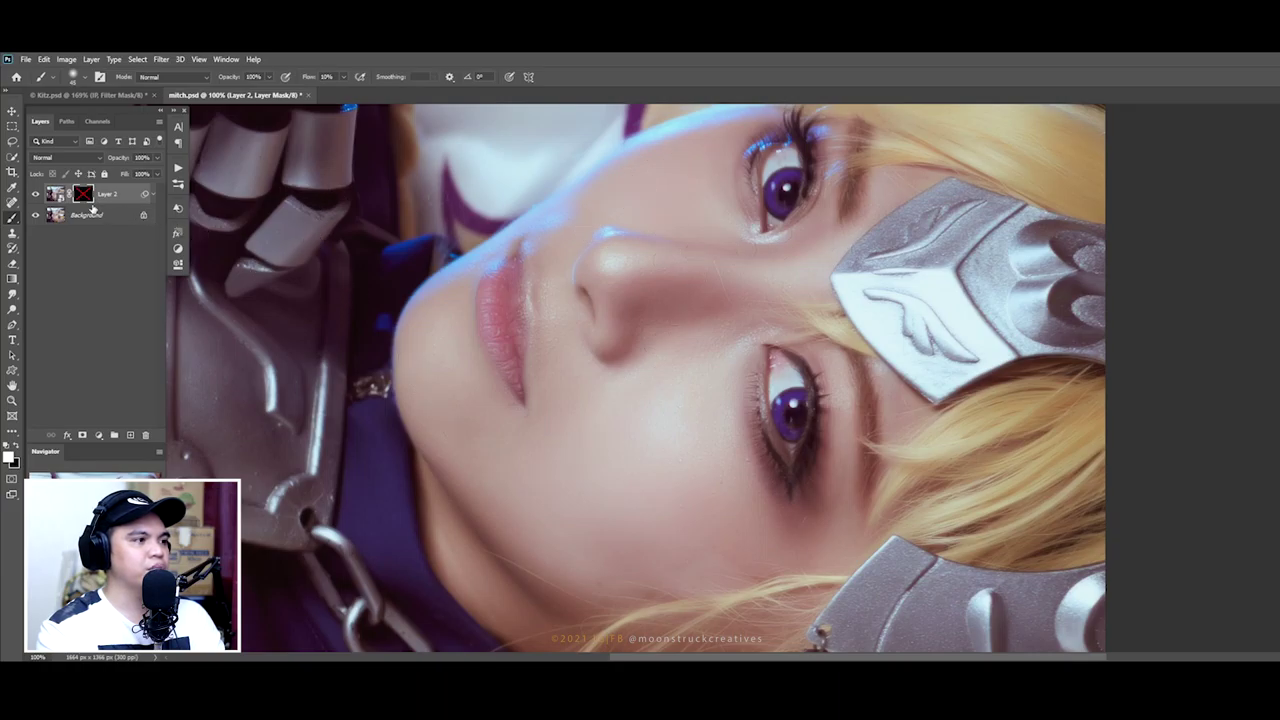
pyautogui.click(156, 157)
pyautogui.moveTo(158, 172); pyautogui.dragTo(141, 176)
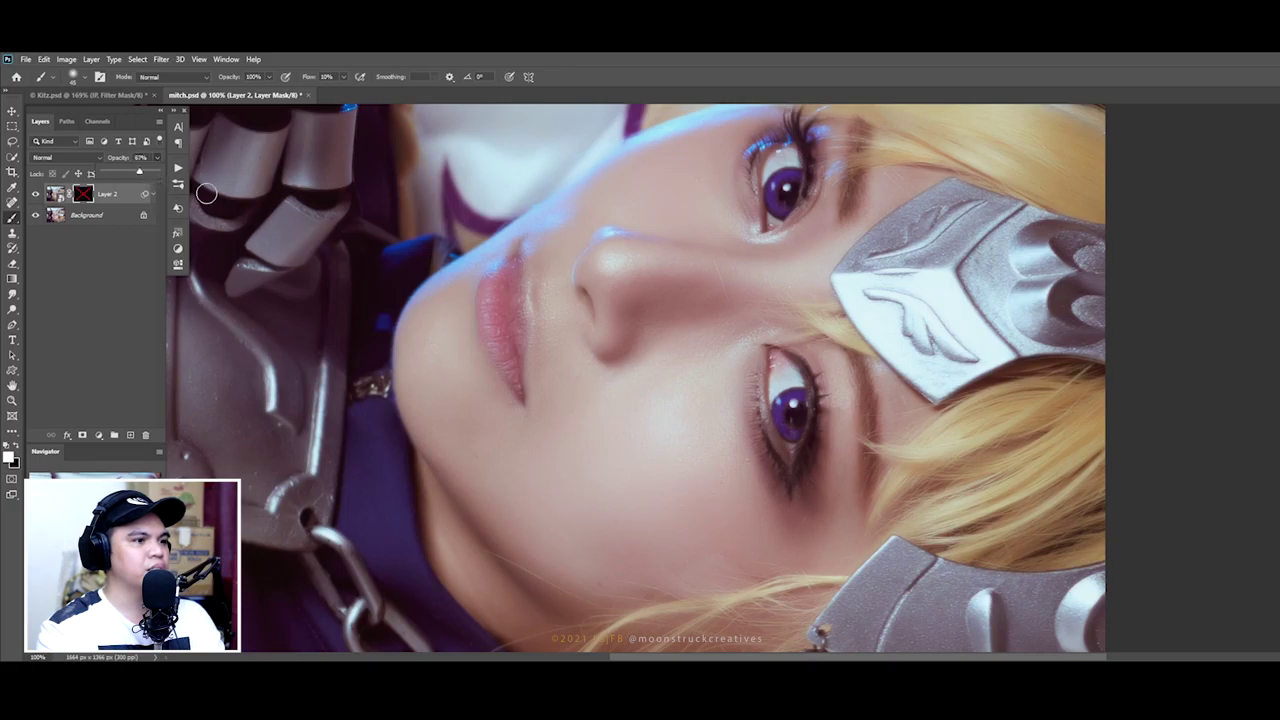
pyautogui.keyDown('shift'); pyautogui.click(88, 195); pyautogui.keyUp('shift')
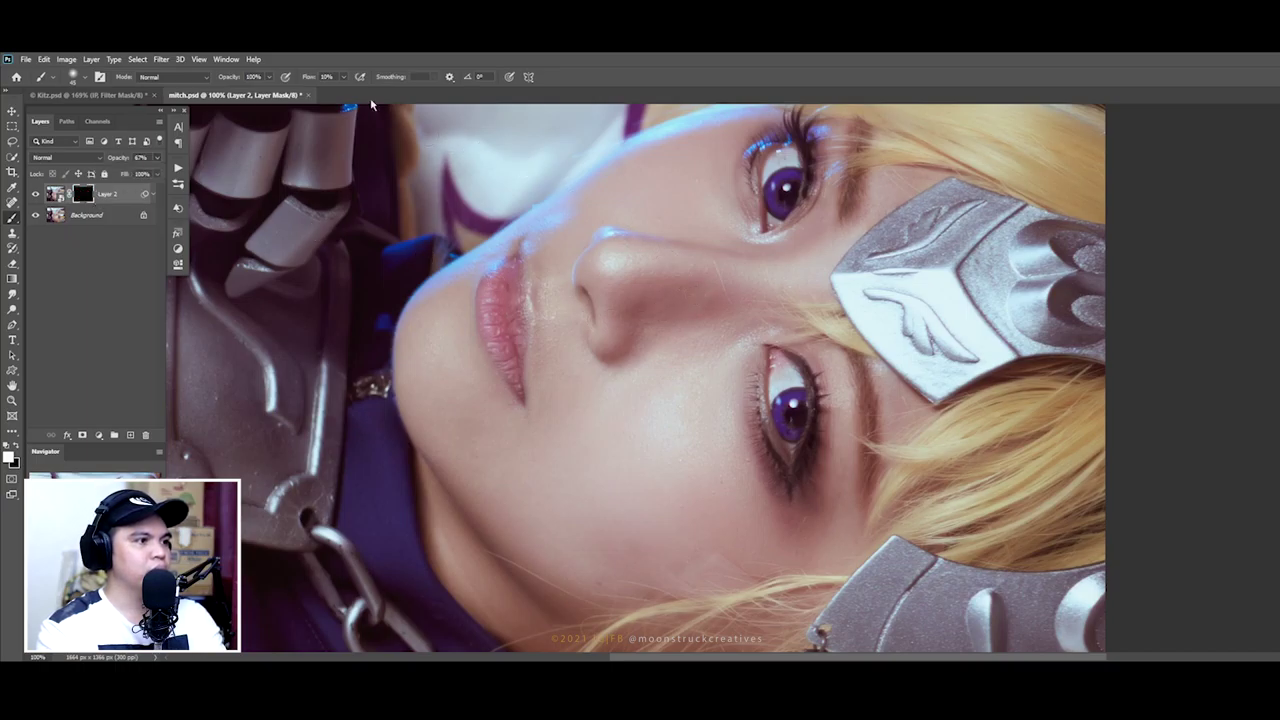
# Step: Raise brush flow to 100%, enlarge the brush, and paint the mask white over the cheek
pyautogui.moveTo(308, 77); pyautogui.dragTo(418, 80)
pyautogui.press(']')
pyautogui.press(']')
pyautogui.press(']')
pyautogui.press(']')
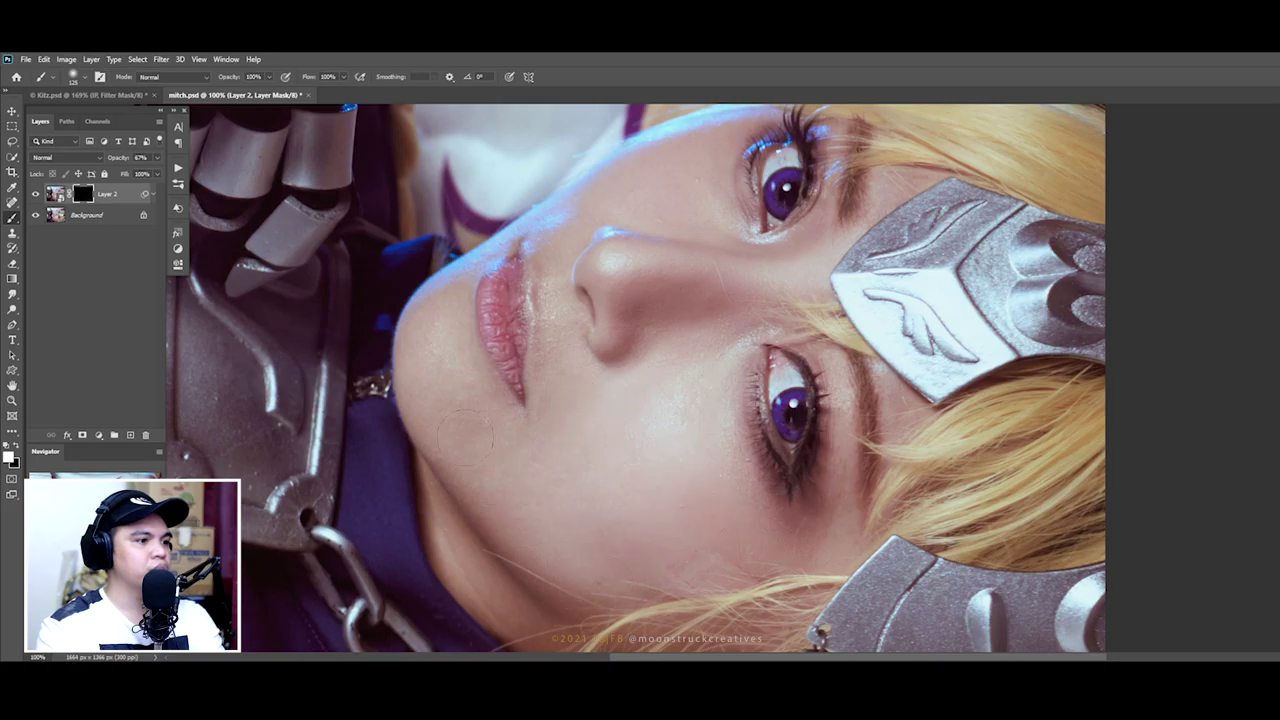
pyautogui.moveTo(437, 396); pyautogui.dragTo(516, 438)
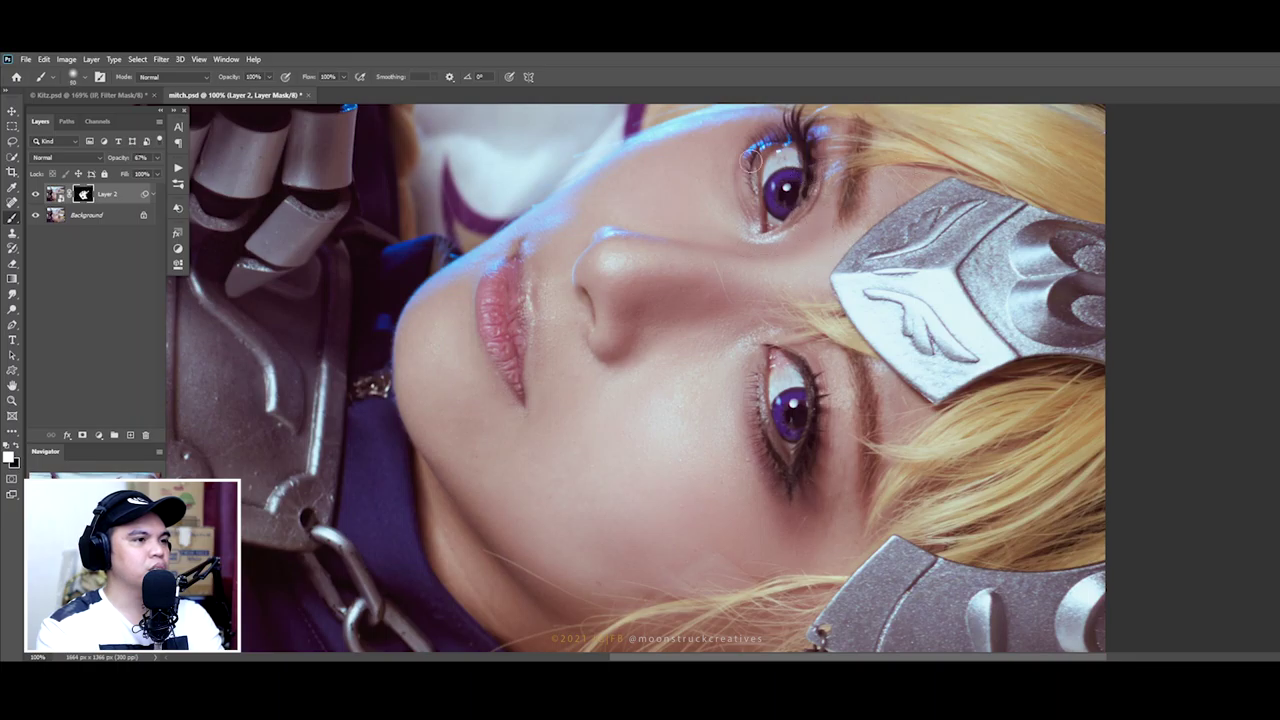
pyautogui.scroll(2, 709, 201)
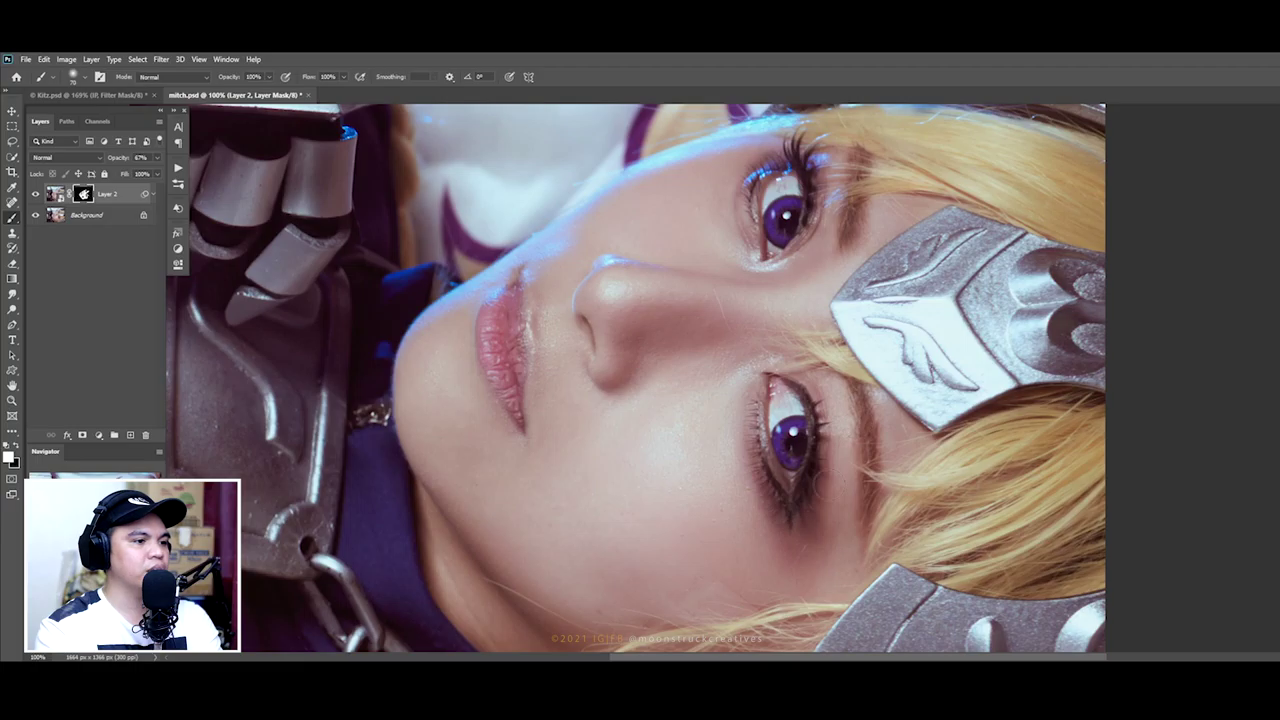
pyautogui.scroll(-2, 500, 576)
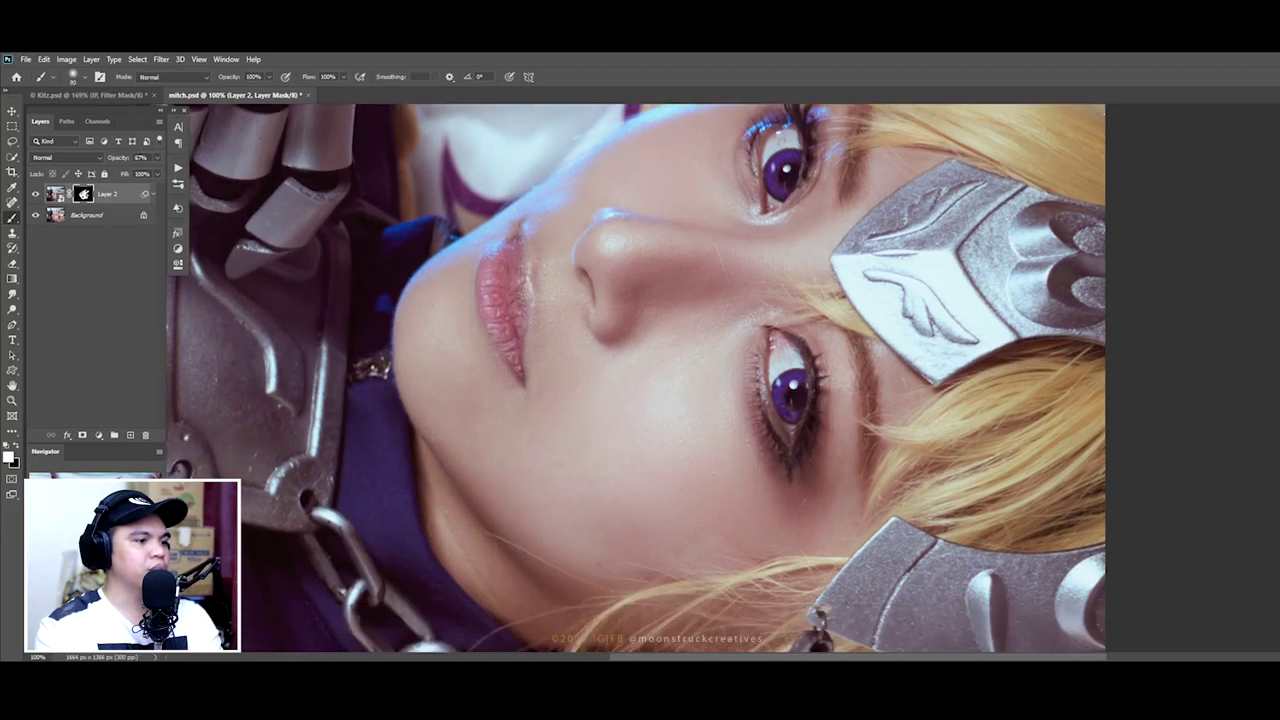
pyautogui.scroll(2, 571, 480)
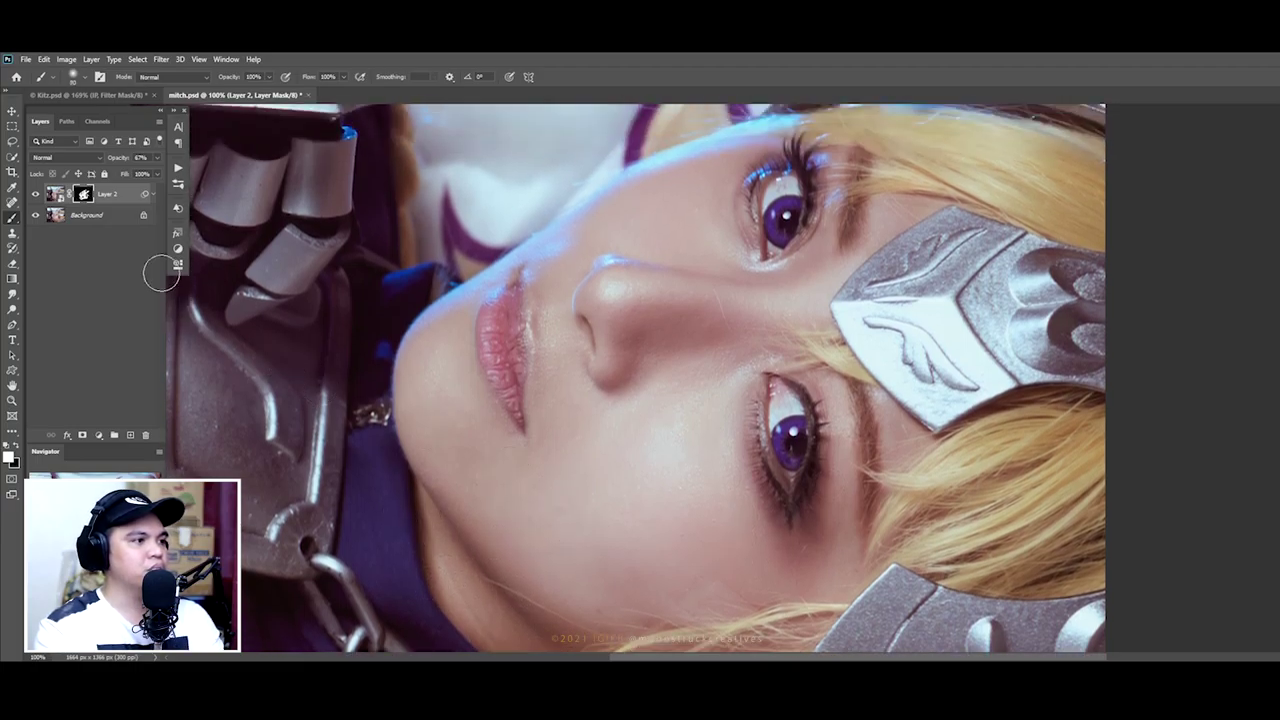
pyautogui.click(37, 195)
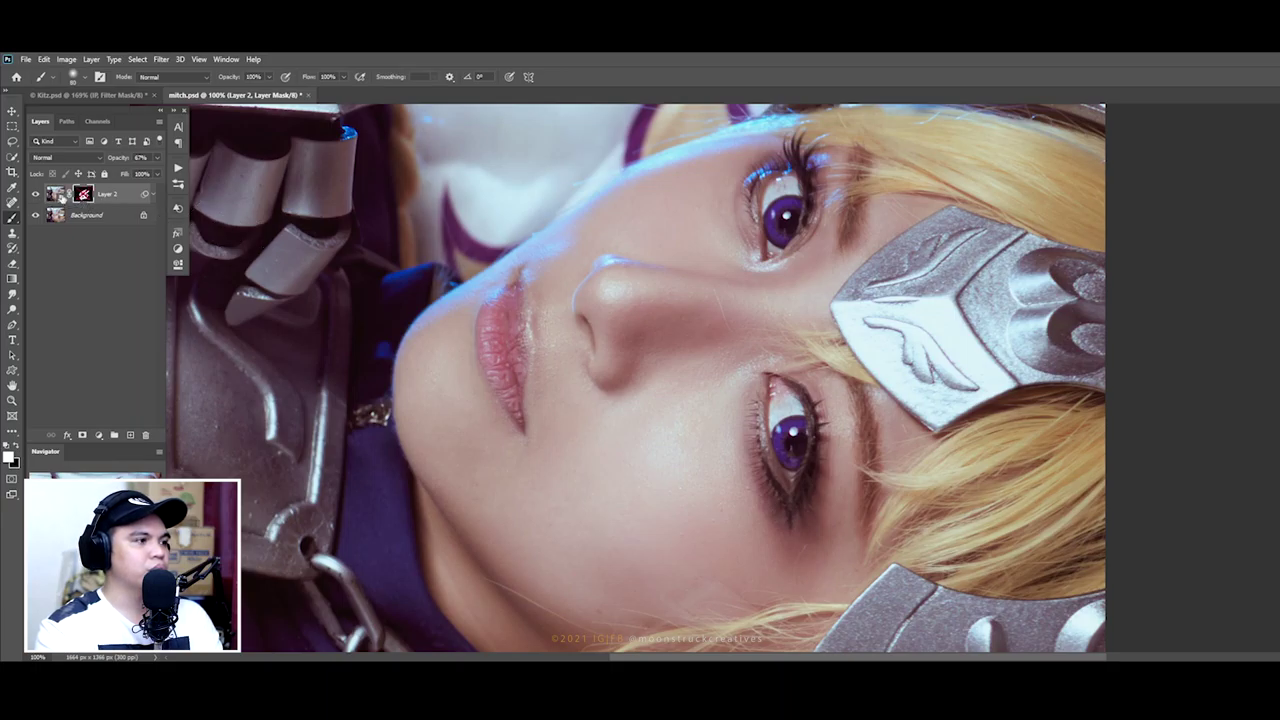
# Step: Restore Layer 2's opacity to 100% and toggle it for a before/after comparison
pyautogui.moveTo(161, 160); pyautogui.dragTo(255, 176)
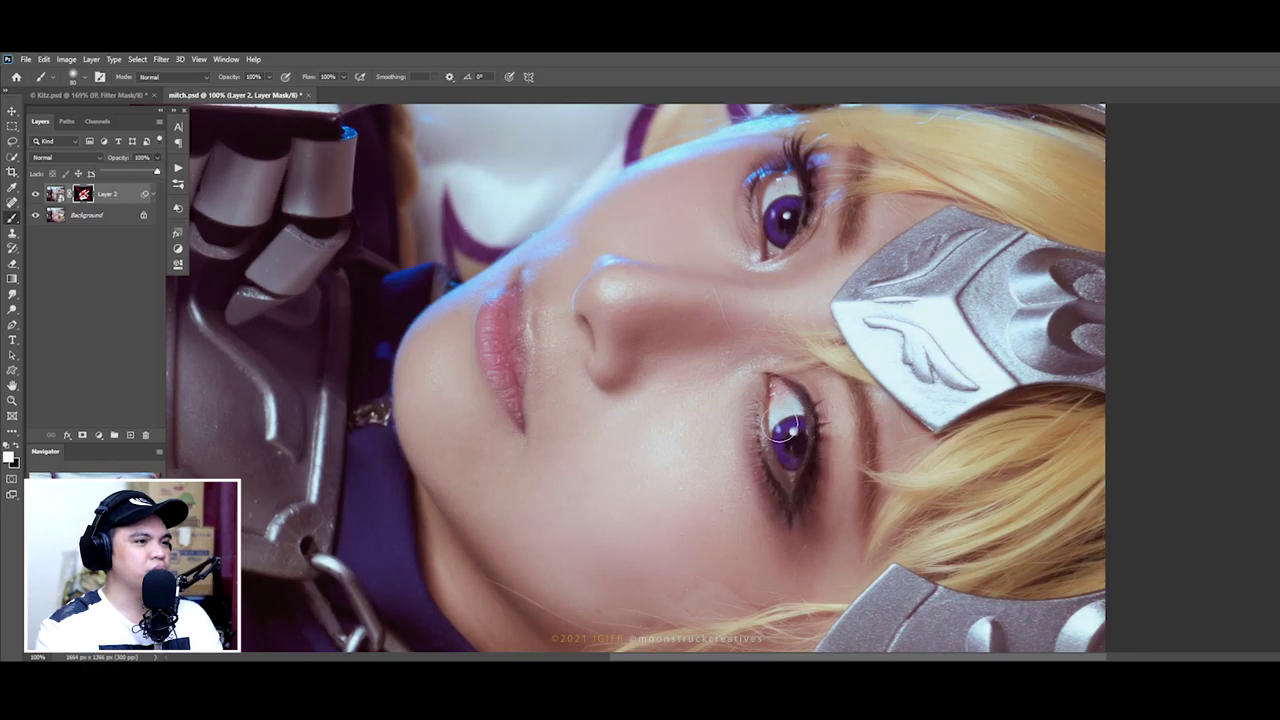
pyautogui.click(36, 195)
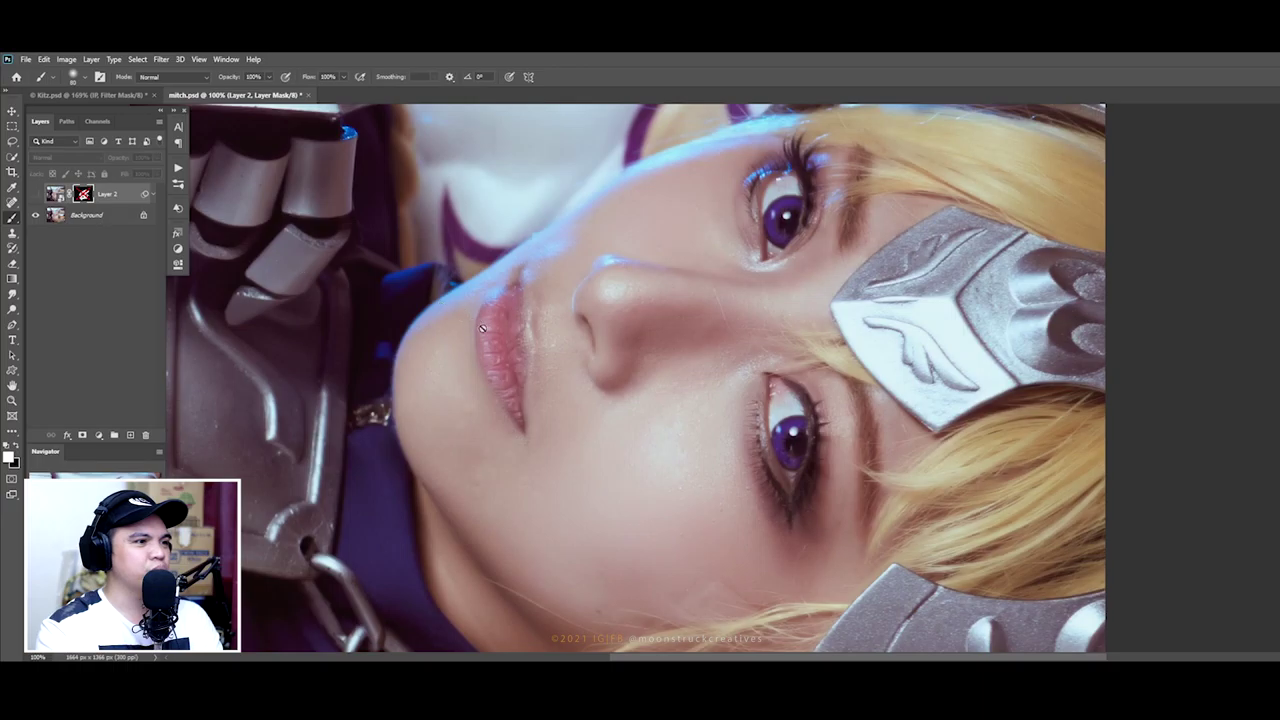
pyautogui.click(36, 195)
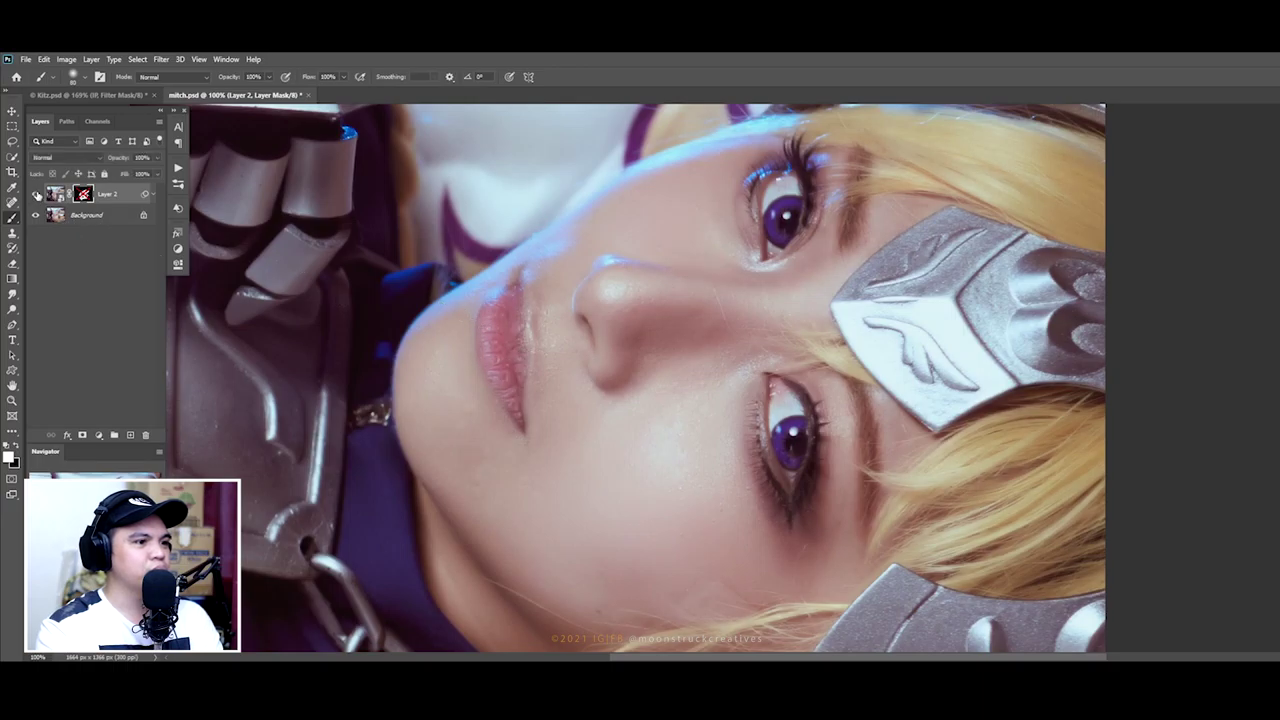
pyautogui.click(36, 195)
pyautogui.click(36, 195)
pyautogui.click(36, 195)
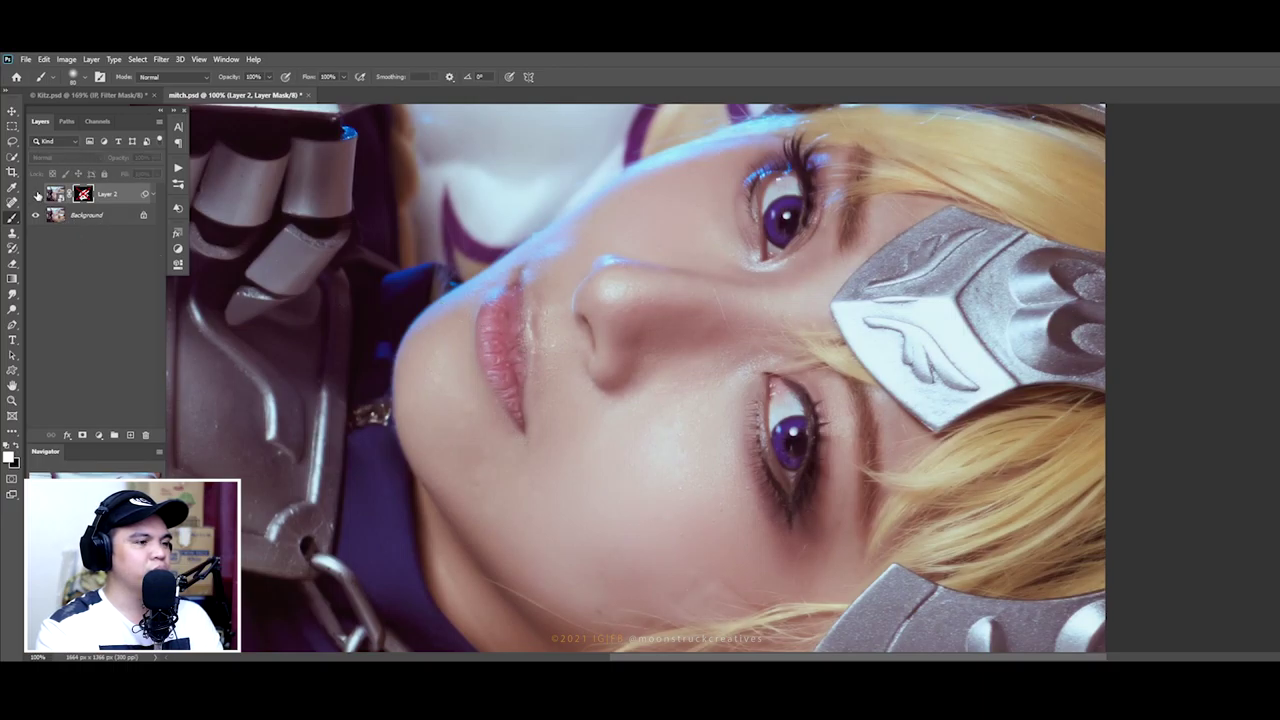
pyautogui.click(36, 195)
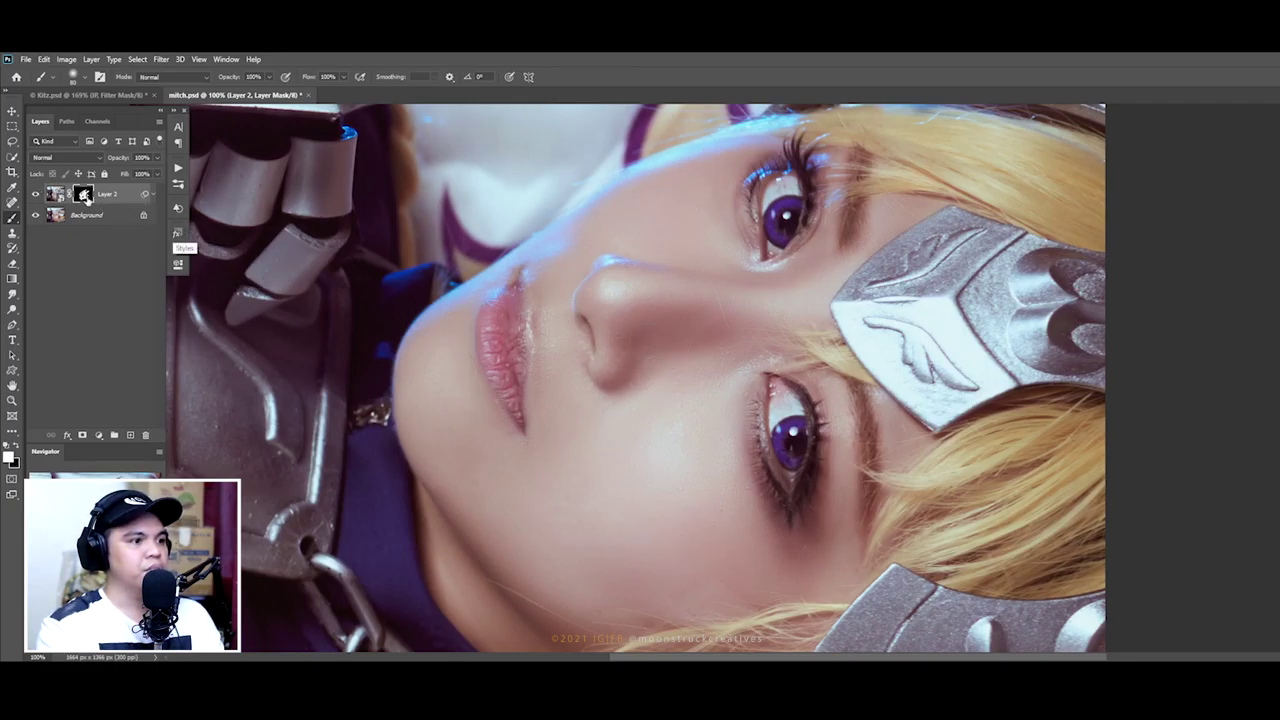
# Step: Inspect the lower face and nose bridge up close, then fit the image to the window
pyautogui.moveTo(573, 567)
pyautogui.mouseDown()
pyautogui.moveTo(560, 531)
pyautogui.moveTo(573, 456)
pyautogui.mouseUp()
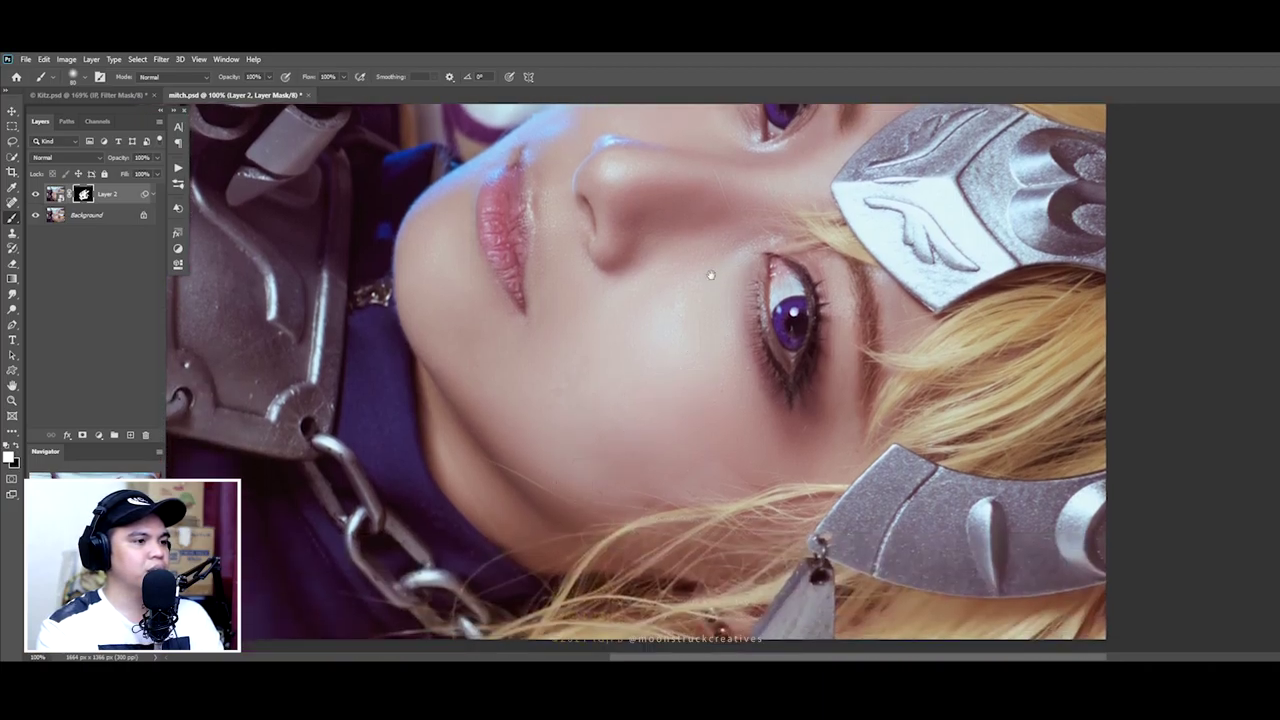
pyautogui.moveTo(708, 277); pyautogui.dragTo(700, 354)
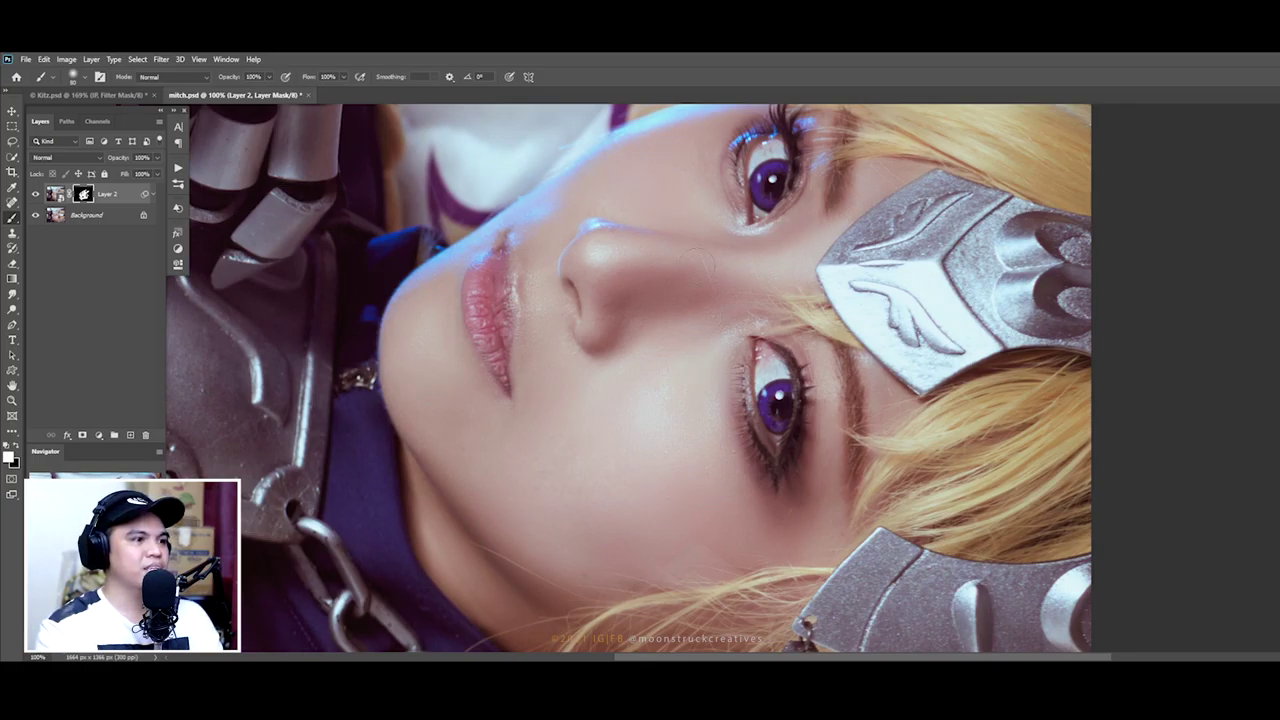
pyautogui.press('z')
pyautogui.moveTo(708, 256); pyautogui.dragTo(790, 256)
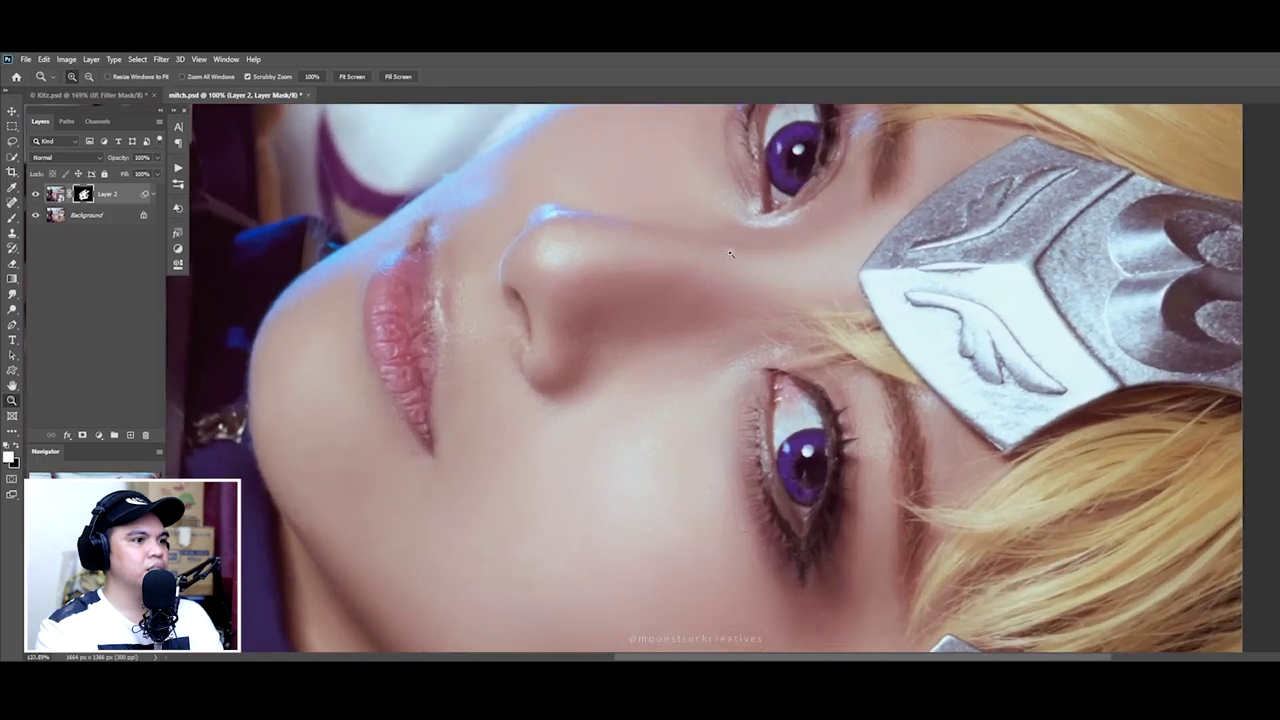
pyautogui.press('b')
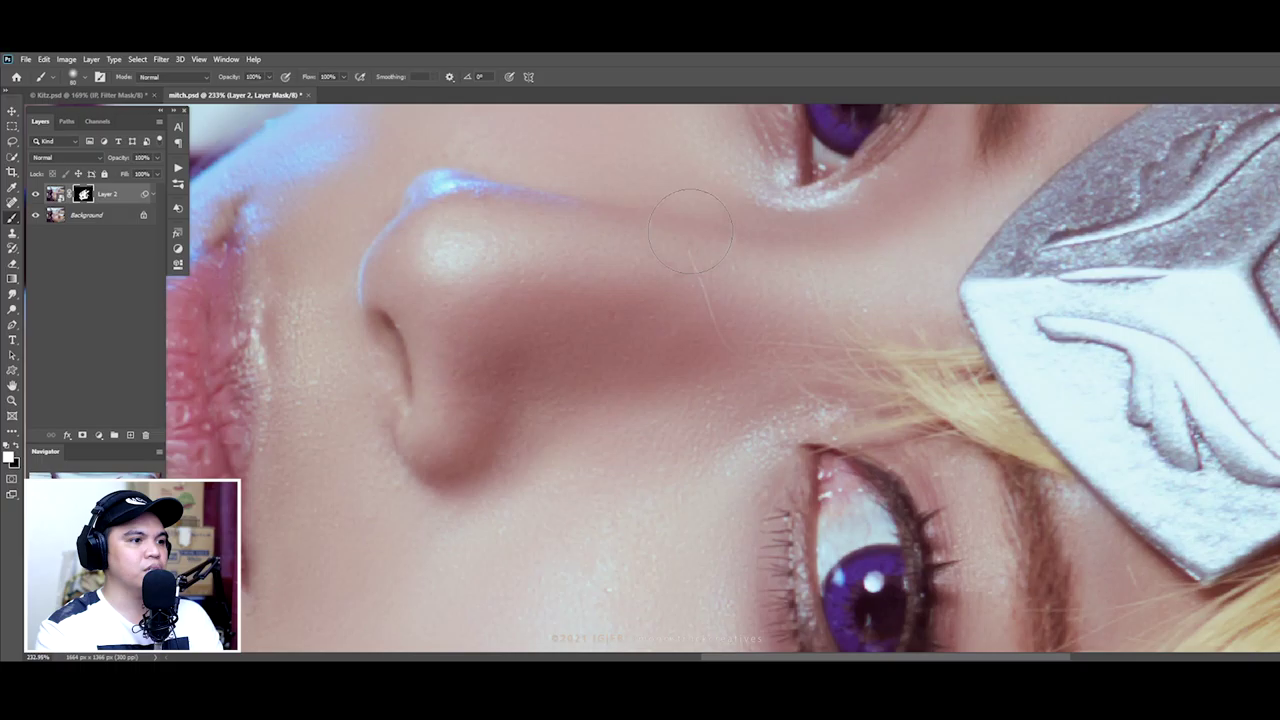
pyautogui.hotkey('ctrl', '0')
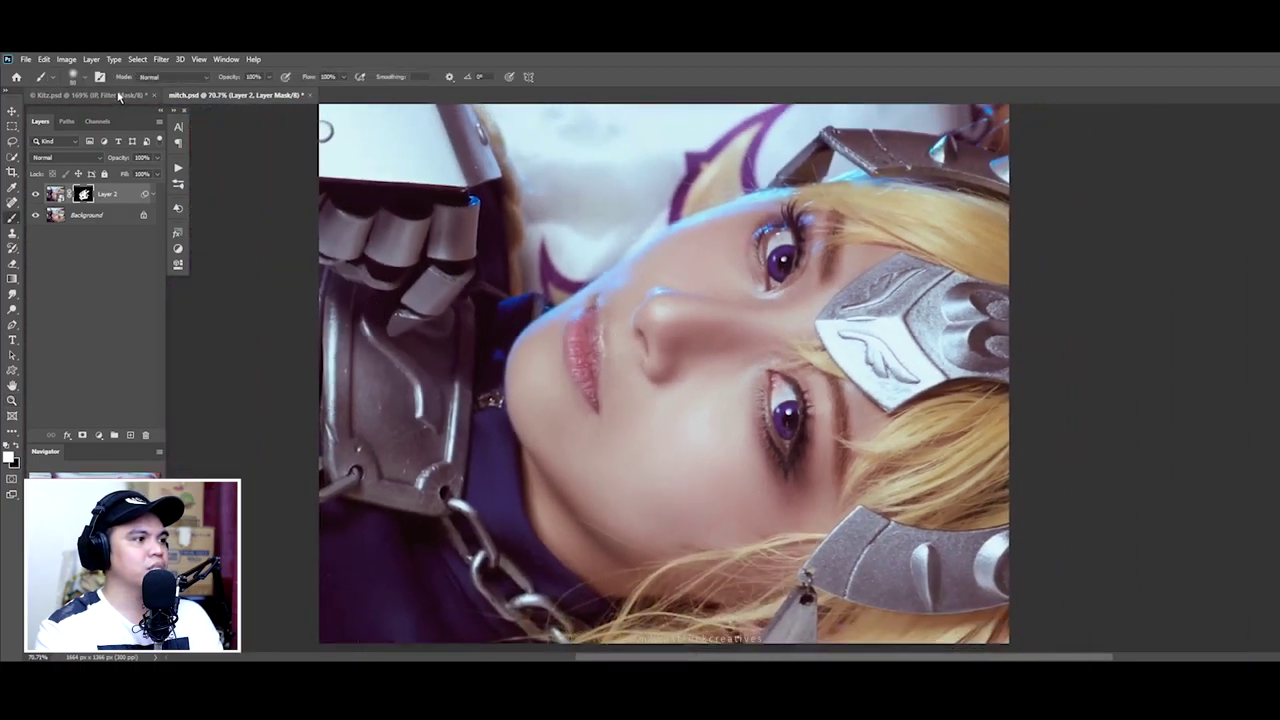
# Step: Switch to Kitz.psd, bring the eyes into view, and collapse the IP layer's smart filters
pyautogui.click(118, 95)
pyautogui.moveTo(447, 216); pyautogui.dragTo(497, 480)
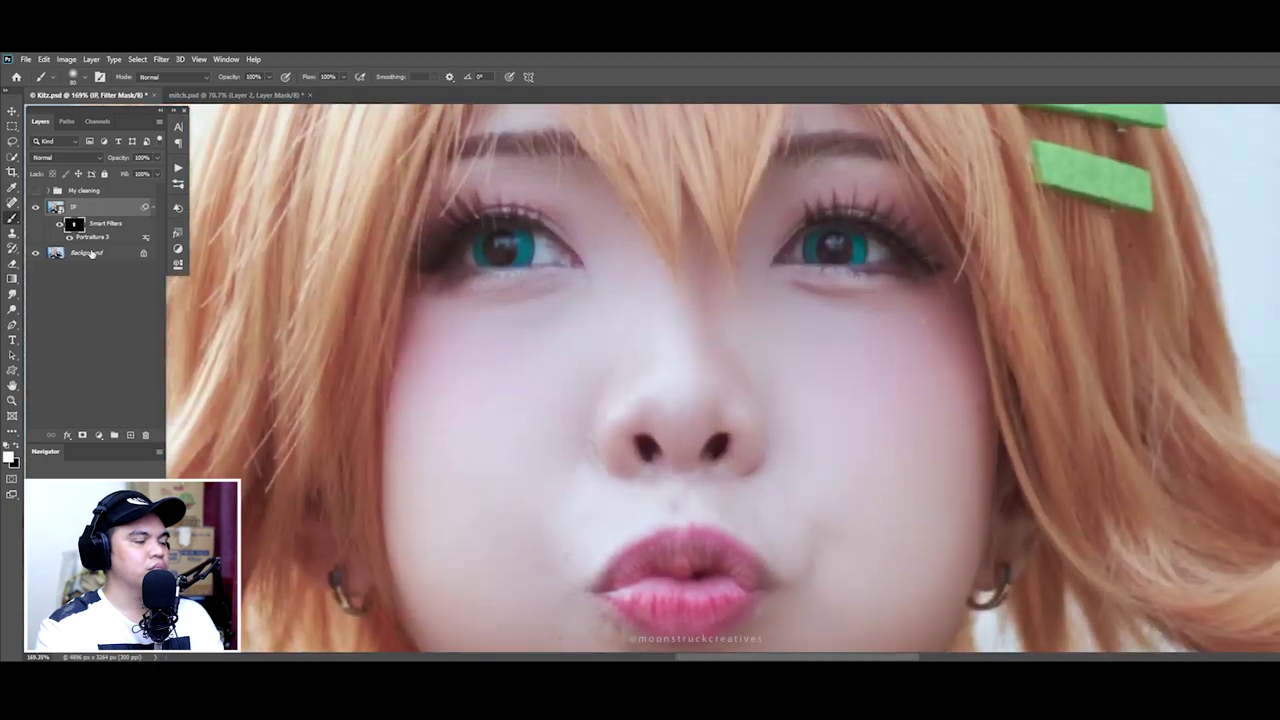
pyautogui.click(153, 211)
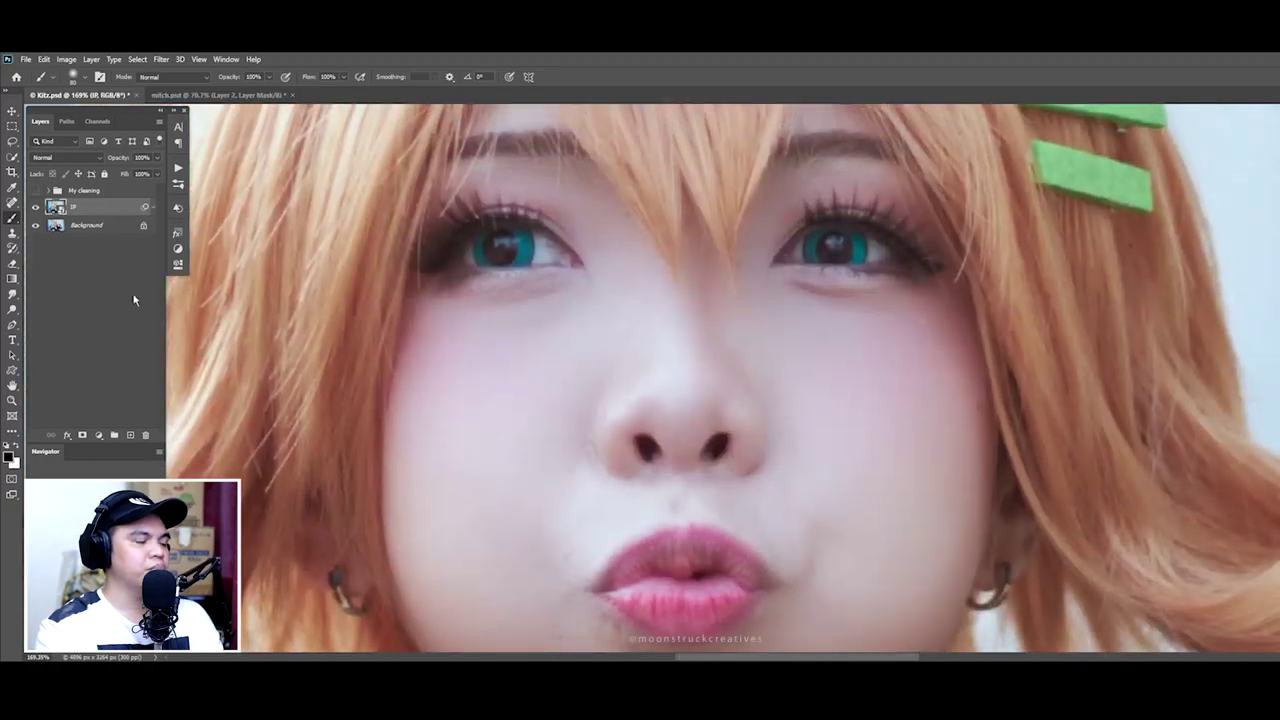
# Step: Add an empty layer and spot-heal a blemish on the cheek
pyautogui.click(130, 435)
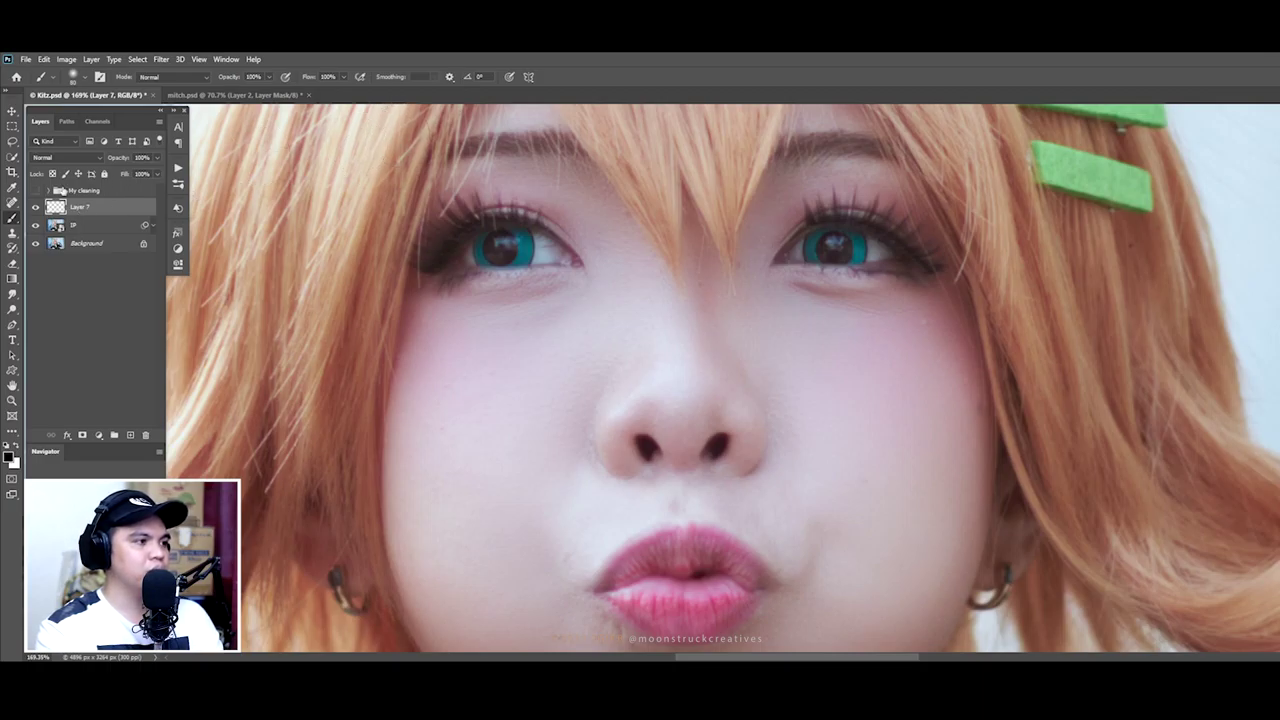
pyautogui.click(12, 203)
pyautogui.rightClick(12, 206)
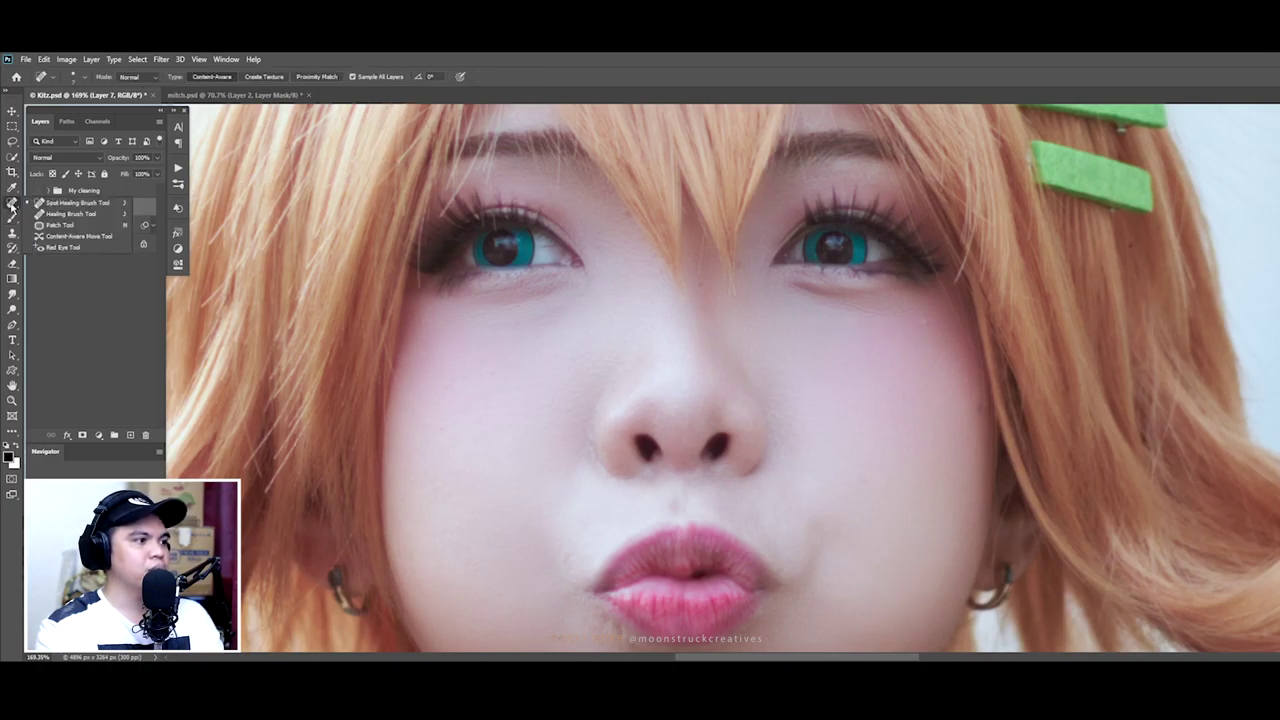
pyautogui.click(31, 204)
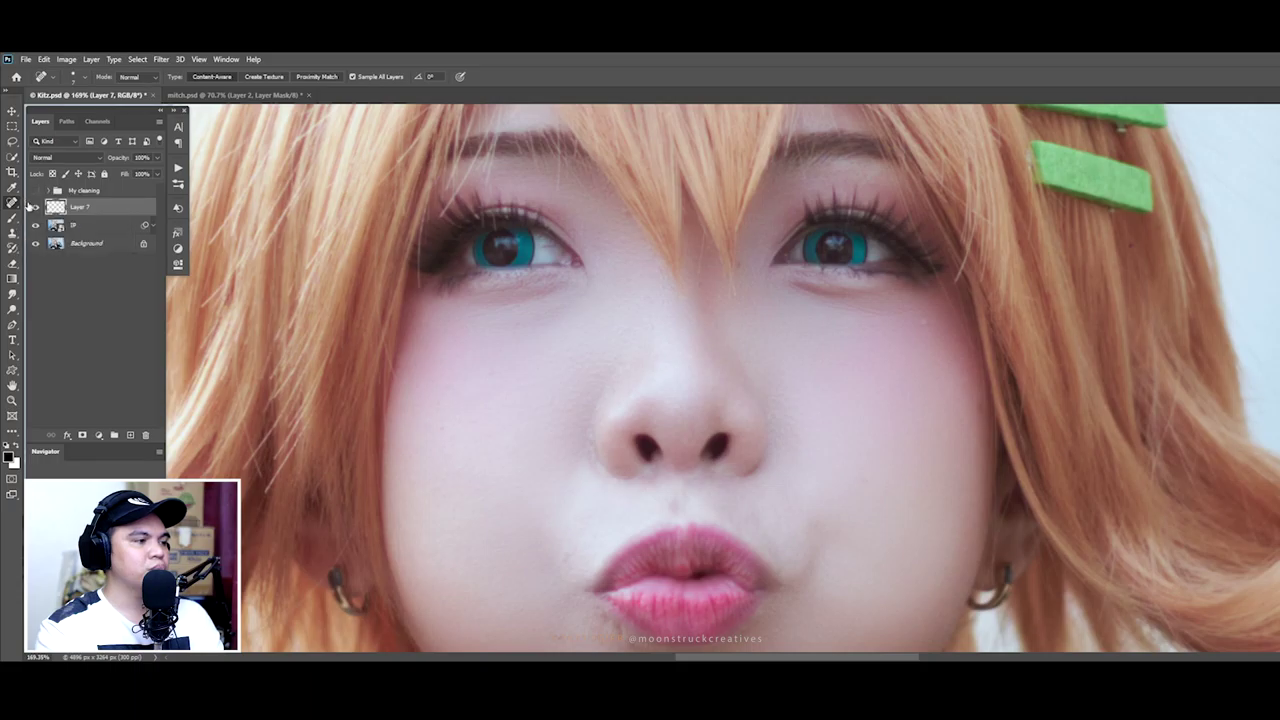
pyautogui.moveTo(841, 365); pyautogui.dragTo(860, 355)
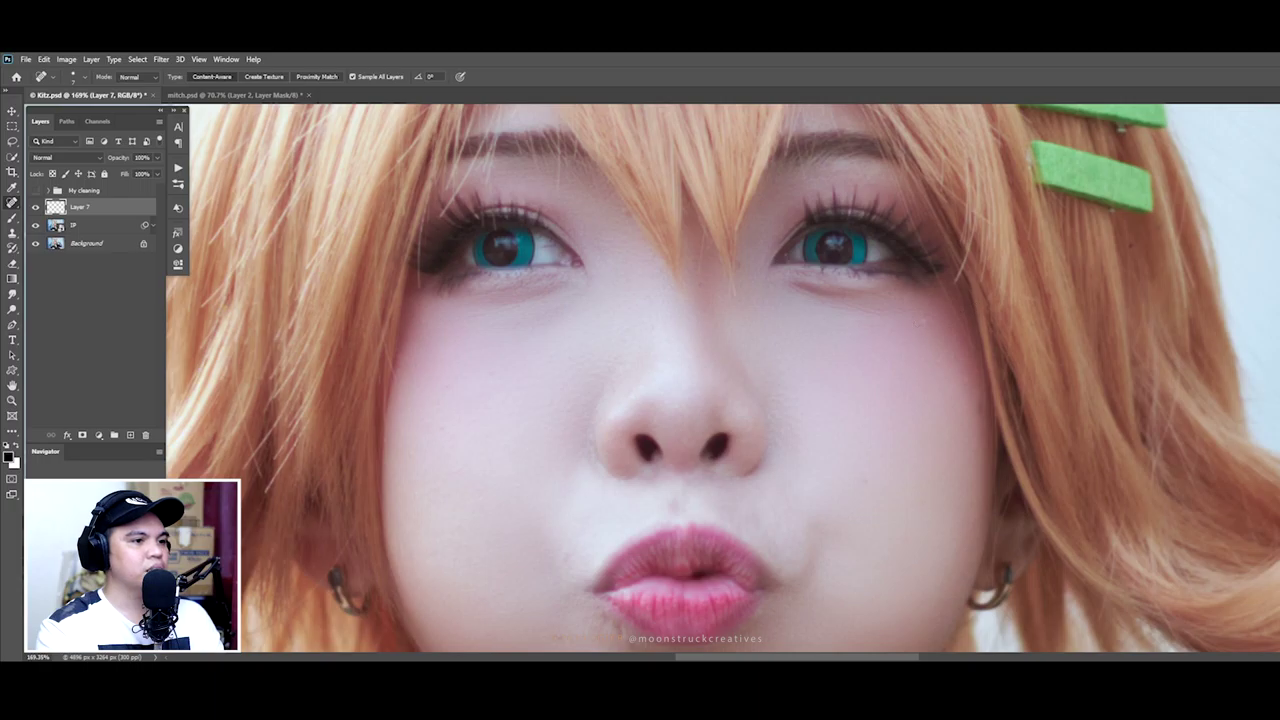
pyautogui.scroll(-3, 923, 320)
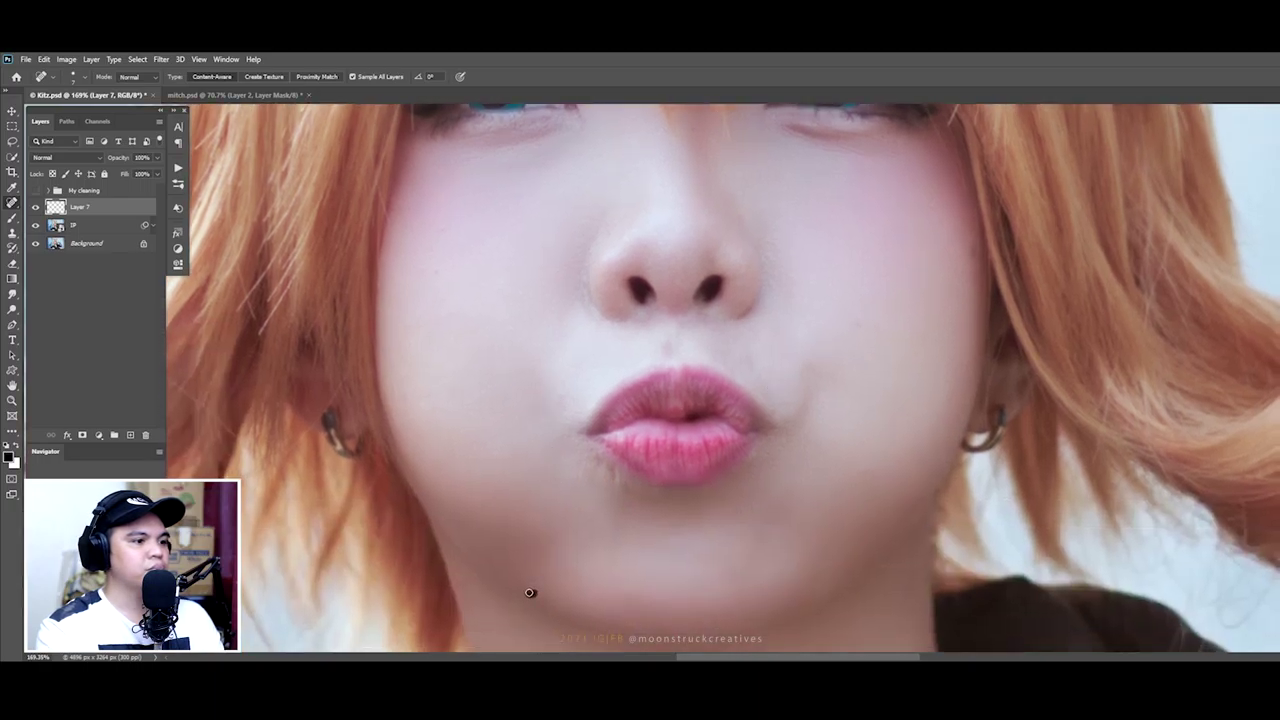
pyautogui.scroll(3, 750, 449)
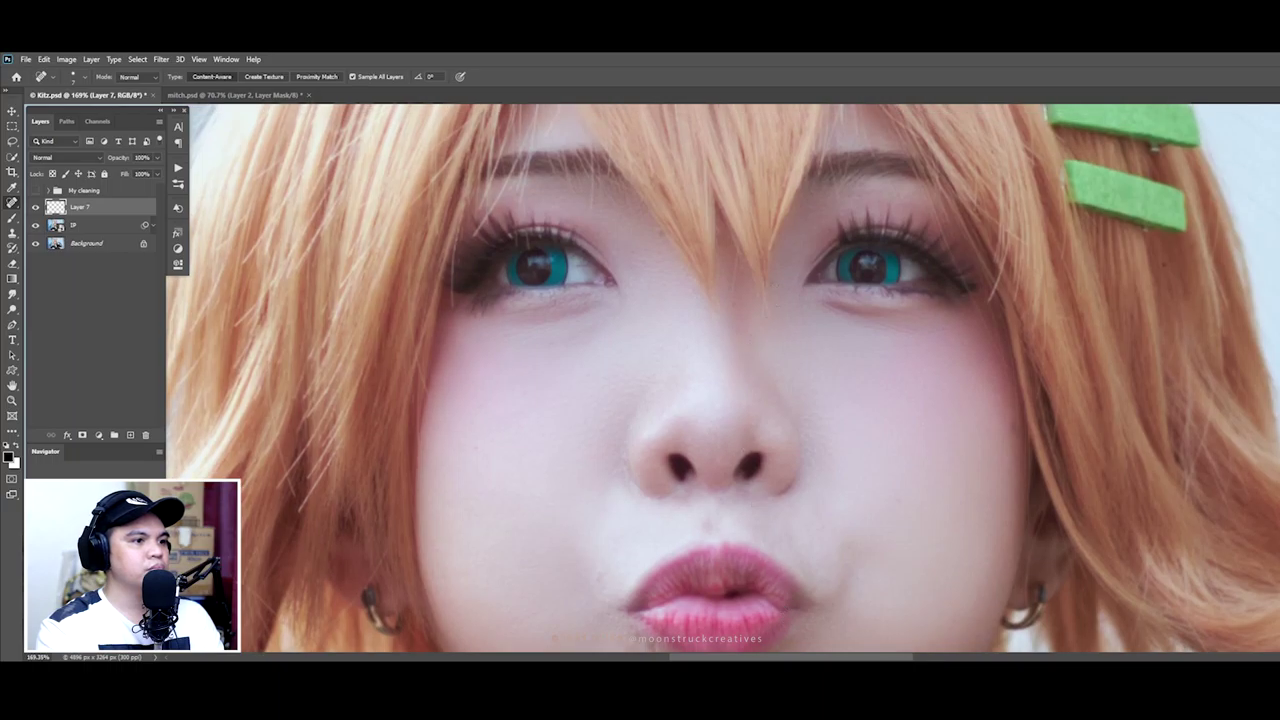
# Step: In mitch.psd, add a new layer, zoom to the nose and spot-heal beside it
pyautogui.click(235, 95)
pyautogui.click(130, 435)
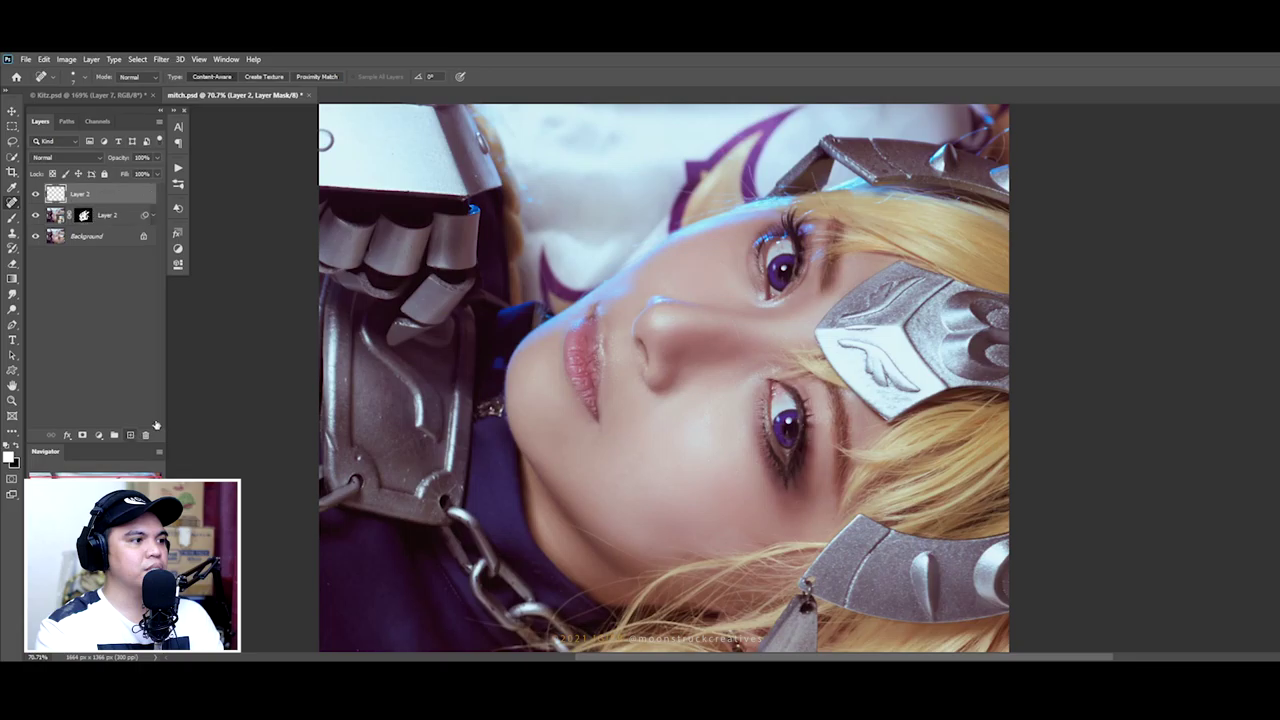
pyautogui.press('z')
pyautogui.click(735, 306)
pyautogui.press('j')
pyautogui.moveTo(727, 336)
pyautogui.mouseDown()
pyautogui.moveTo(768, 414)
pyautogui.moveTo(782, 404)
pyautogui.mouseUp()
pyautogui.scroll(-3, 650, 352)
pyautogui.scroll(-2, 650, 352)
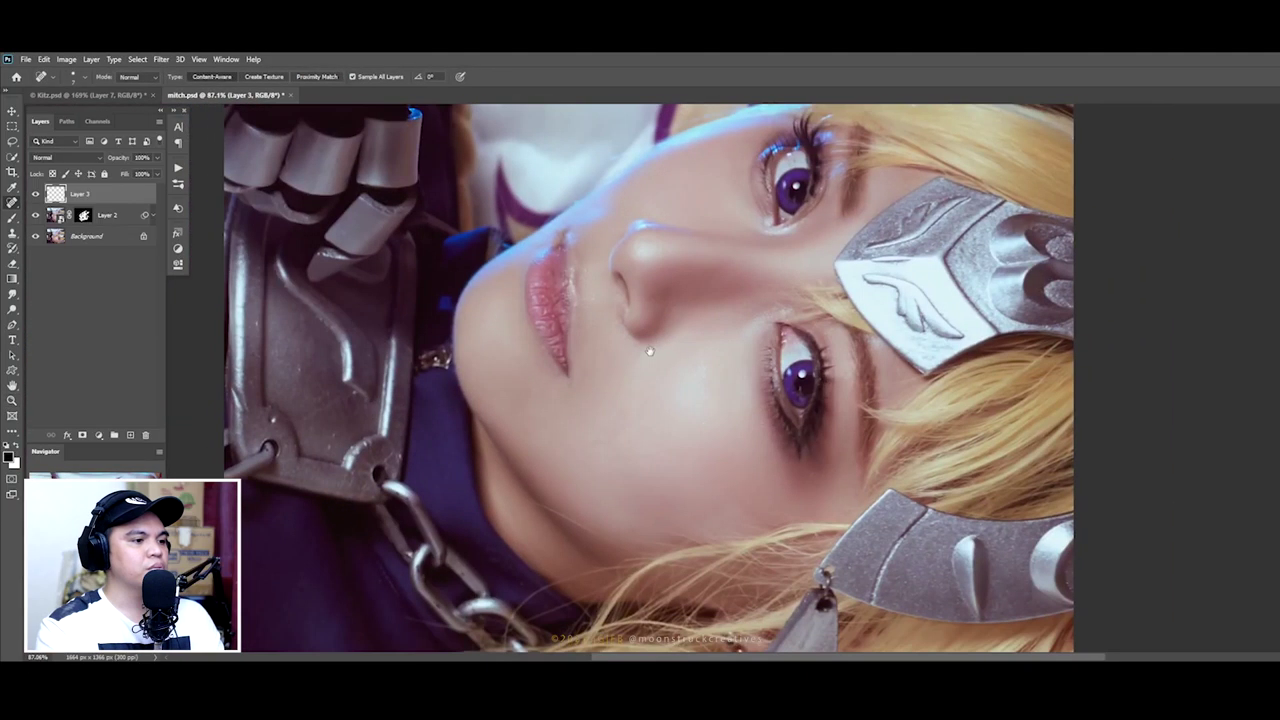
# Step: Back in Kitz.psd, move Layer 7 below the smoothing layer and make it visible
pyautogui.click(113, 96)
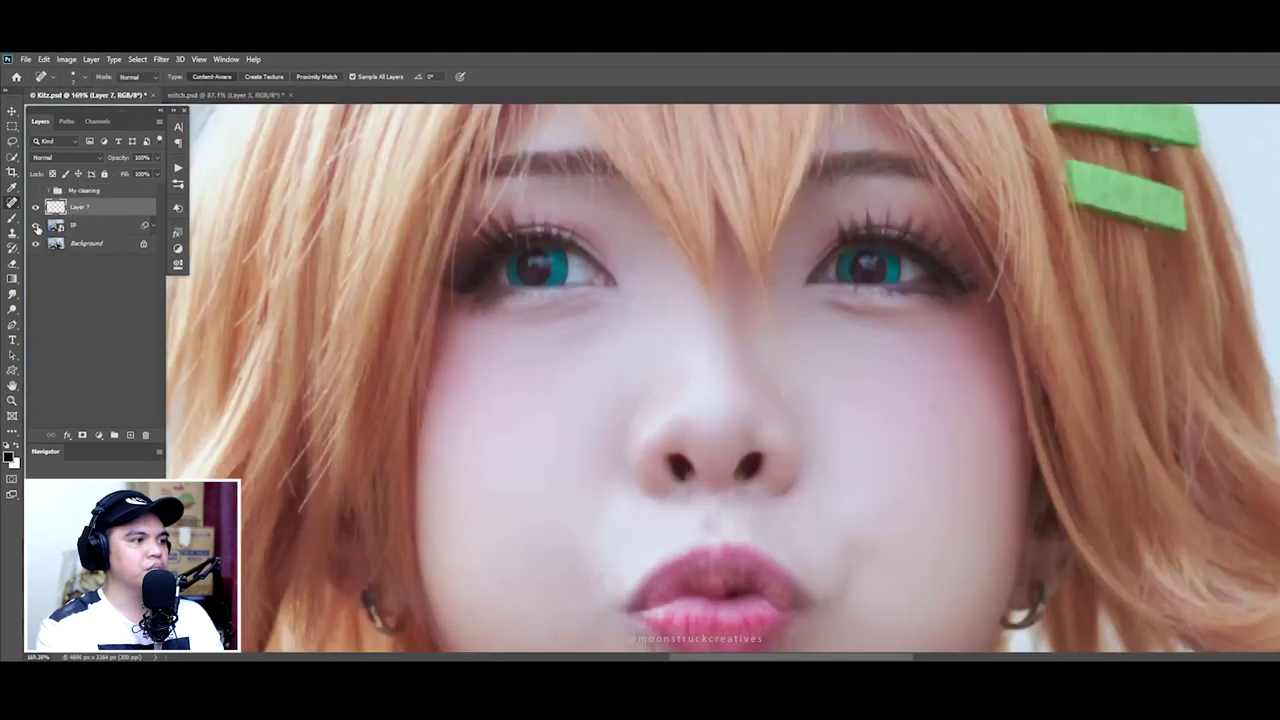
pyautogui.moveTo(44, 214); pyautogui.dragTo(70, 230)
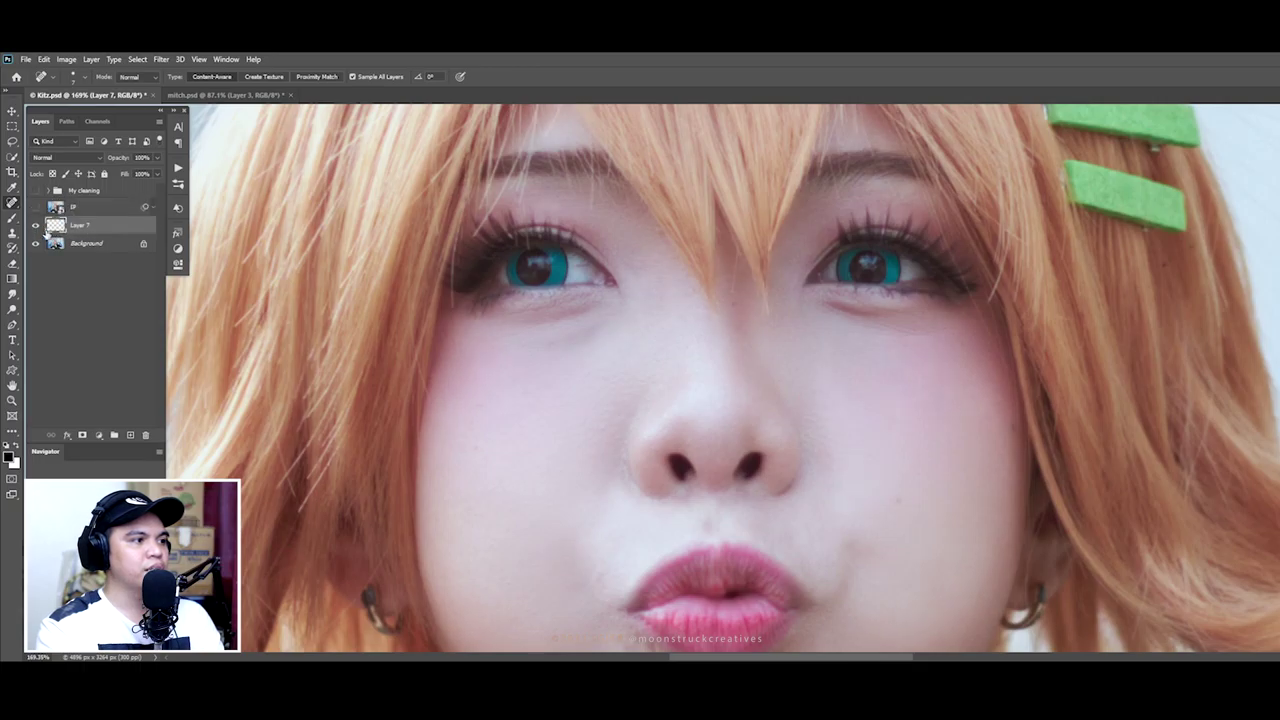
pyautogui.click(36, 226)
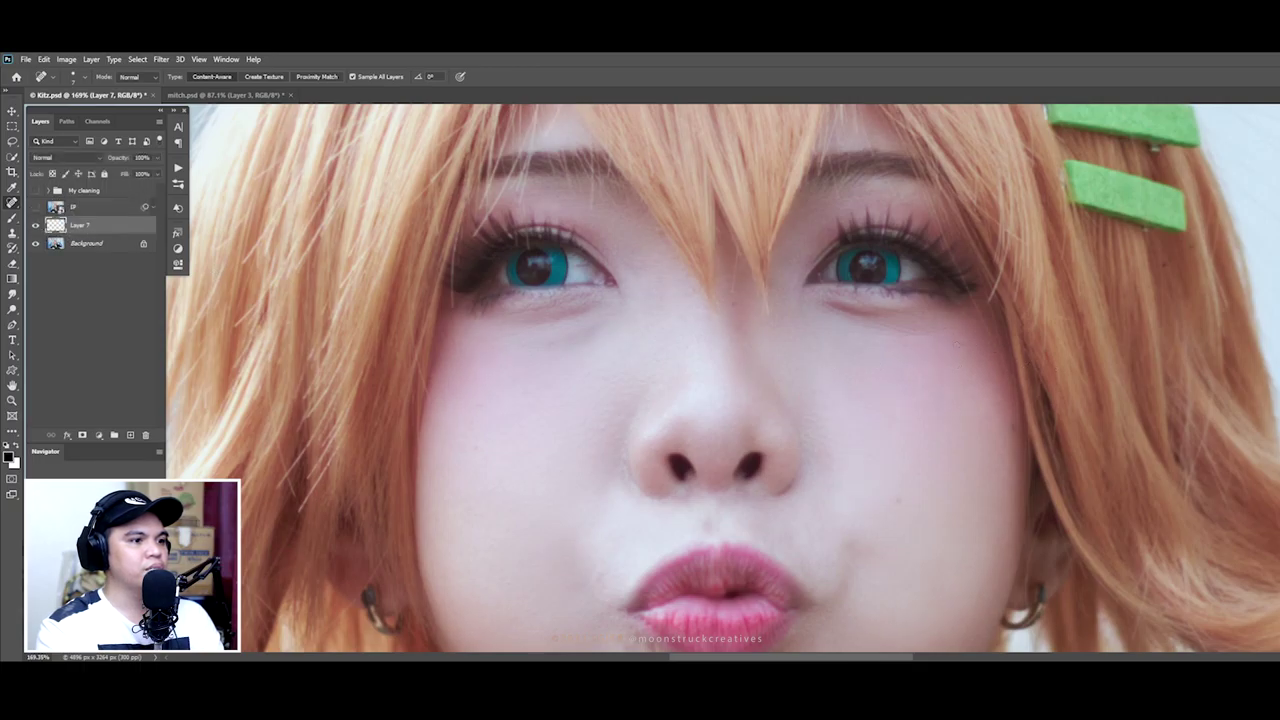
pyautogui.moveTo(828, 552); pyautogui.dragTo(778, 337)
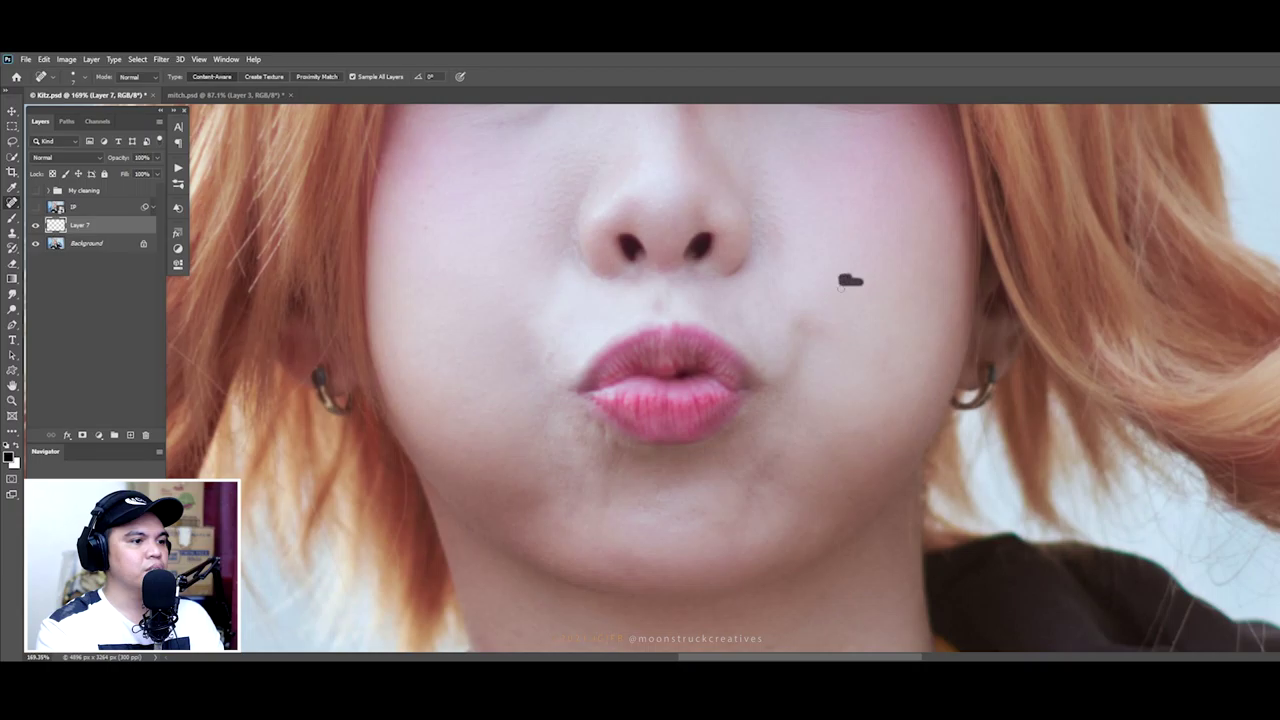
pyautogui.moveTo(324, 301); pyautogui.dragTo(336, 353)
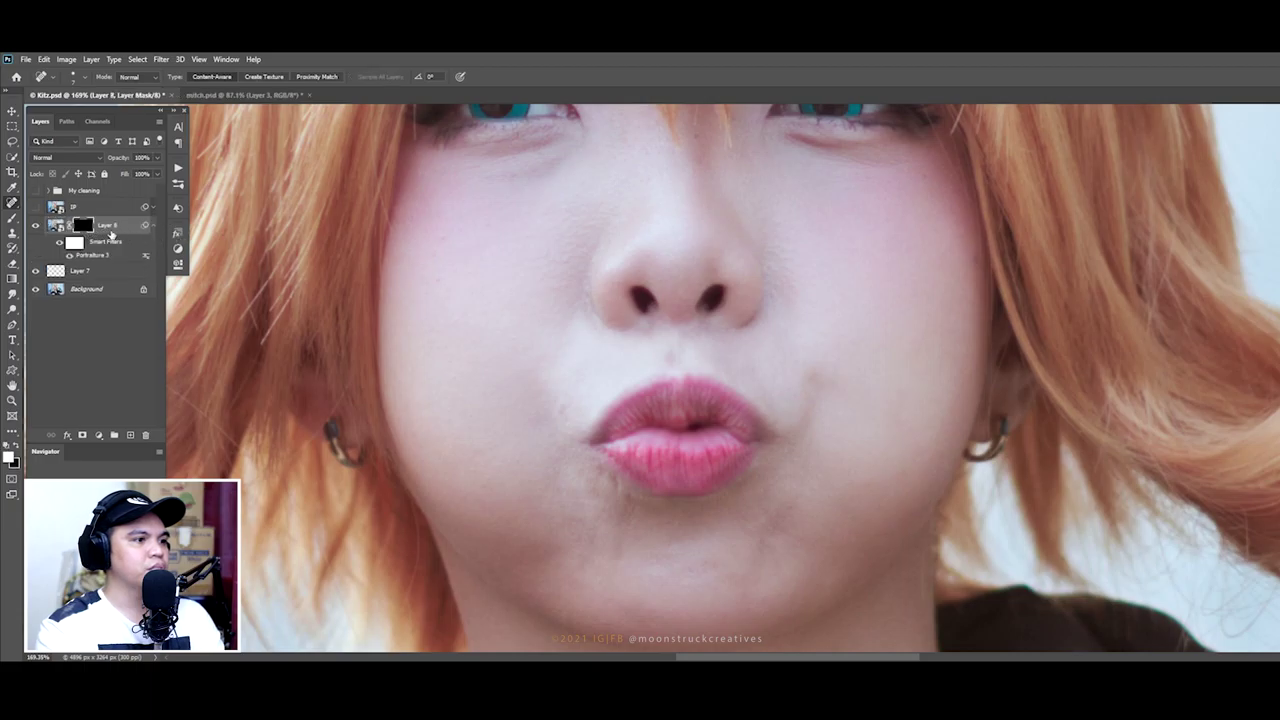
# Step: Copy the old layer's black filter mask onto Layer 8's Portraiture filter, replacing its mask
pyautogui.click(152, 208)
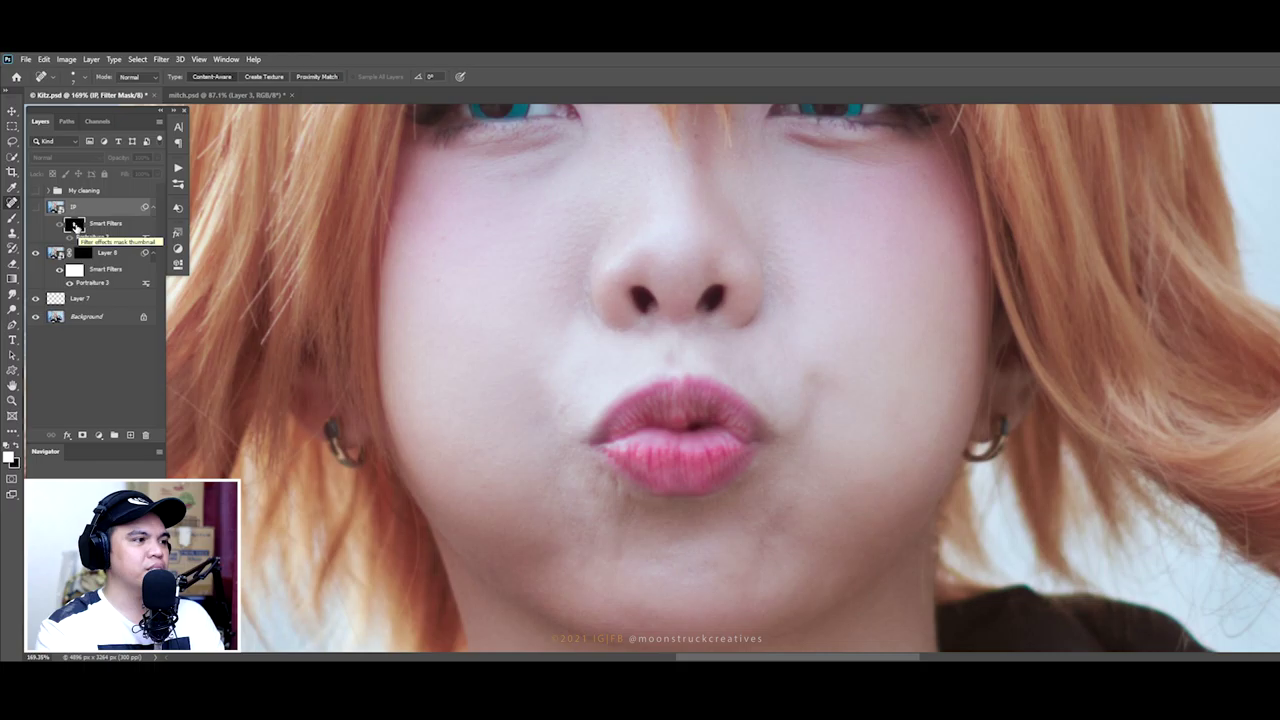
pyautogui.moveTo(75, 226); pyautogui.dragTo(86, 262)
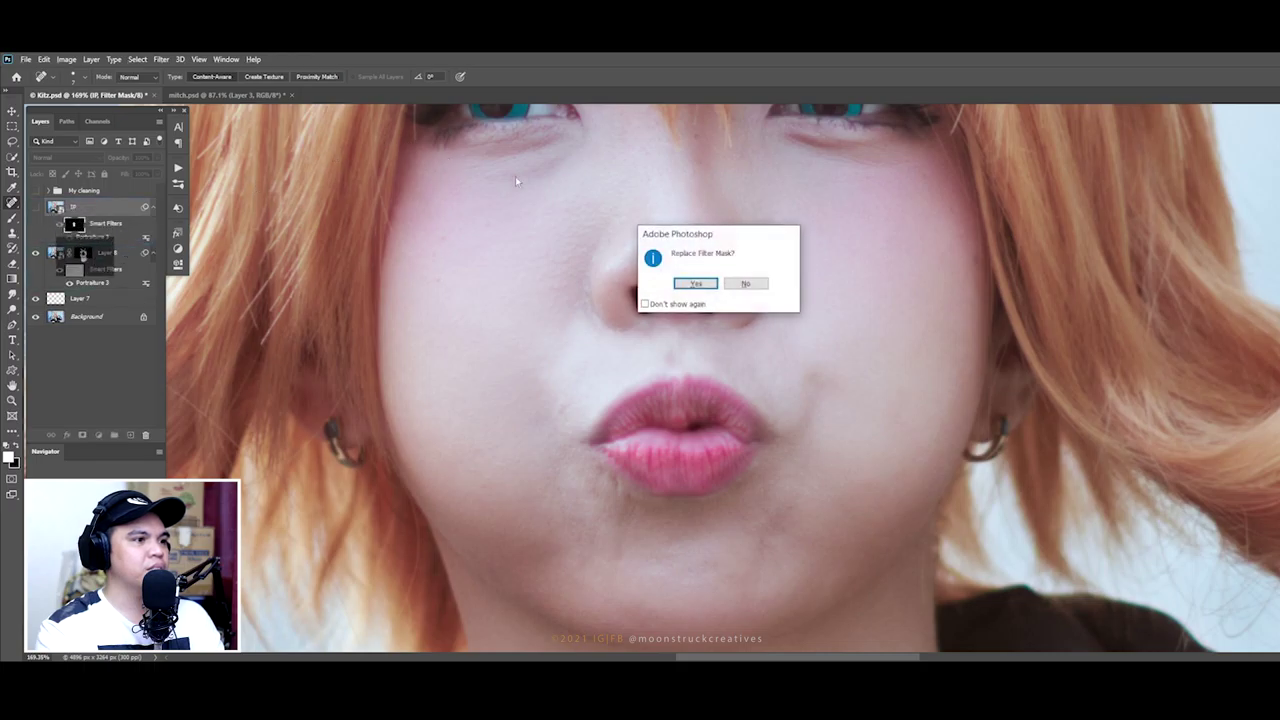
pyautogui.click(695, 284)
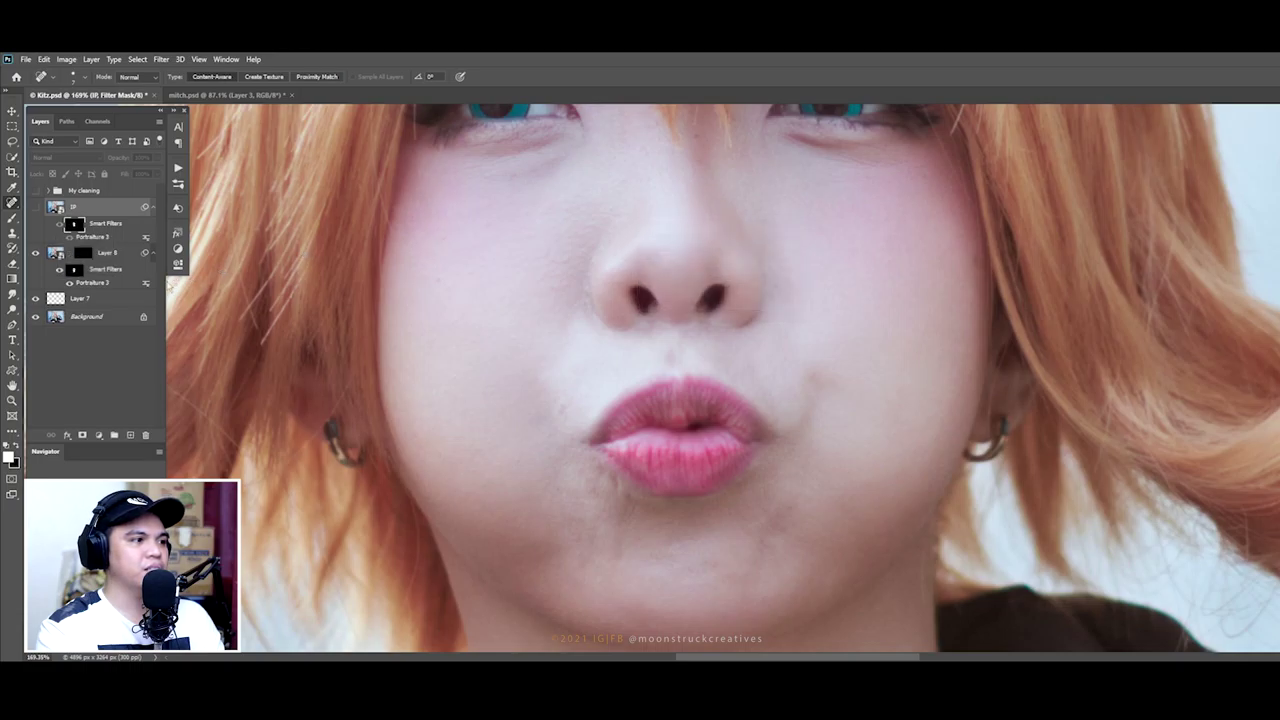
# Step: Delete Layer 8's layer mask and remove the old smoothing layer
pyautogui.click(84, 255)
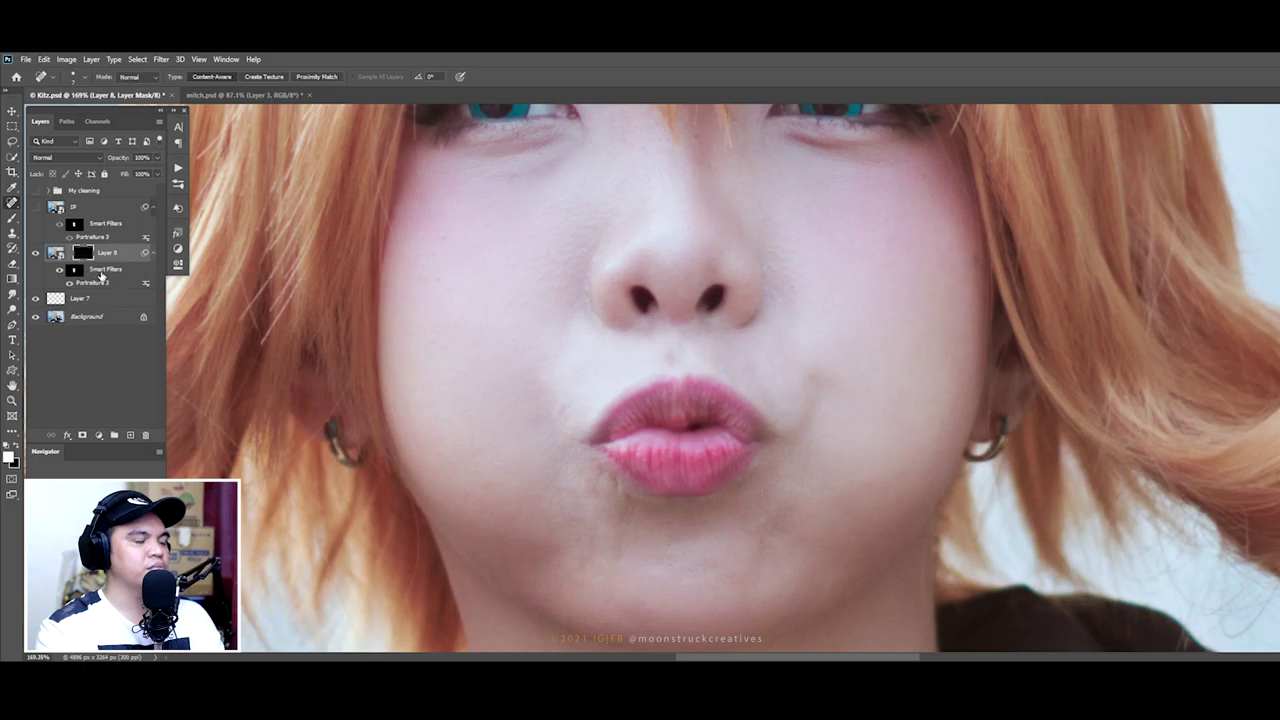
pyautogui.rightClick(86, 256)
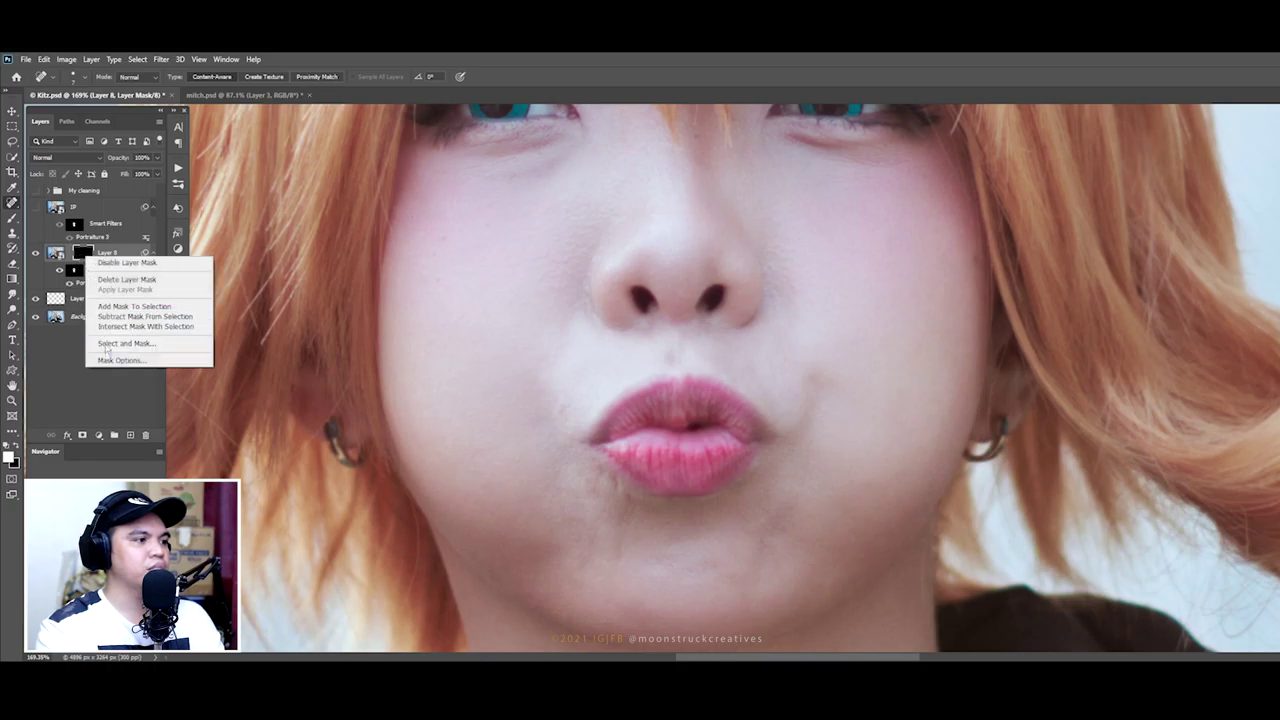
pyautogui.click(126, 279)
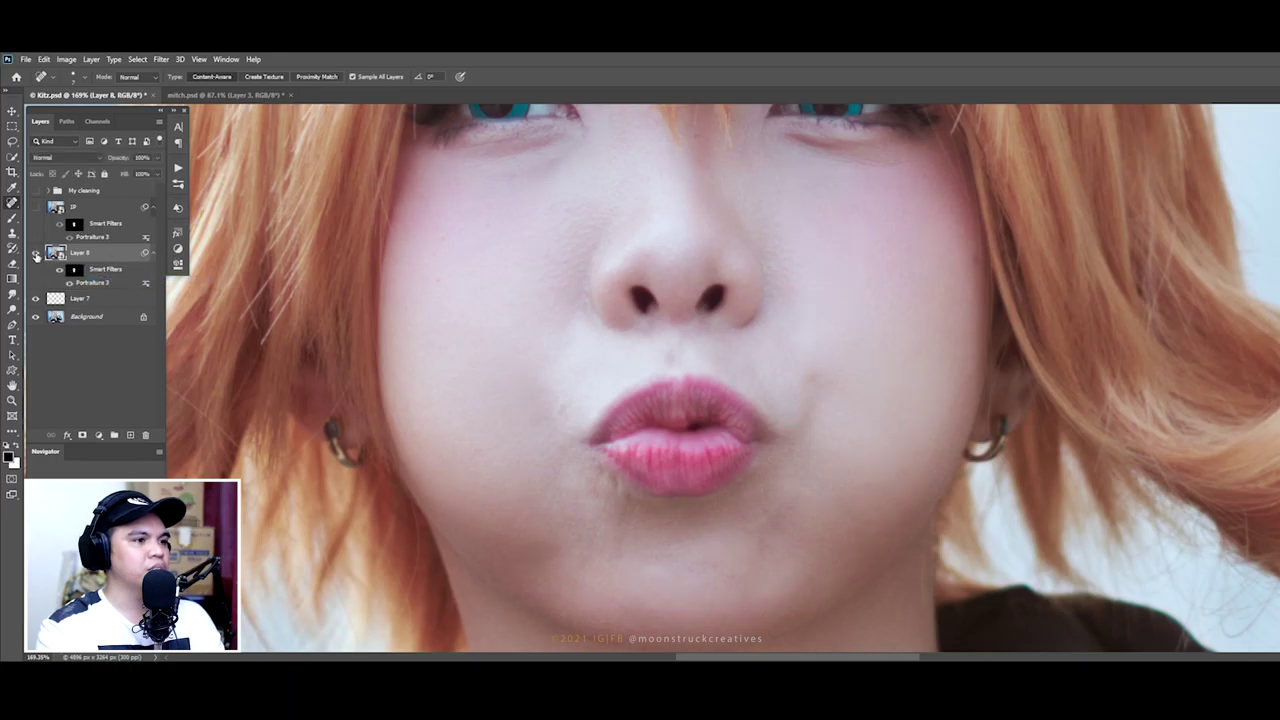
pyautogui.click(36, 234)
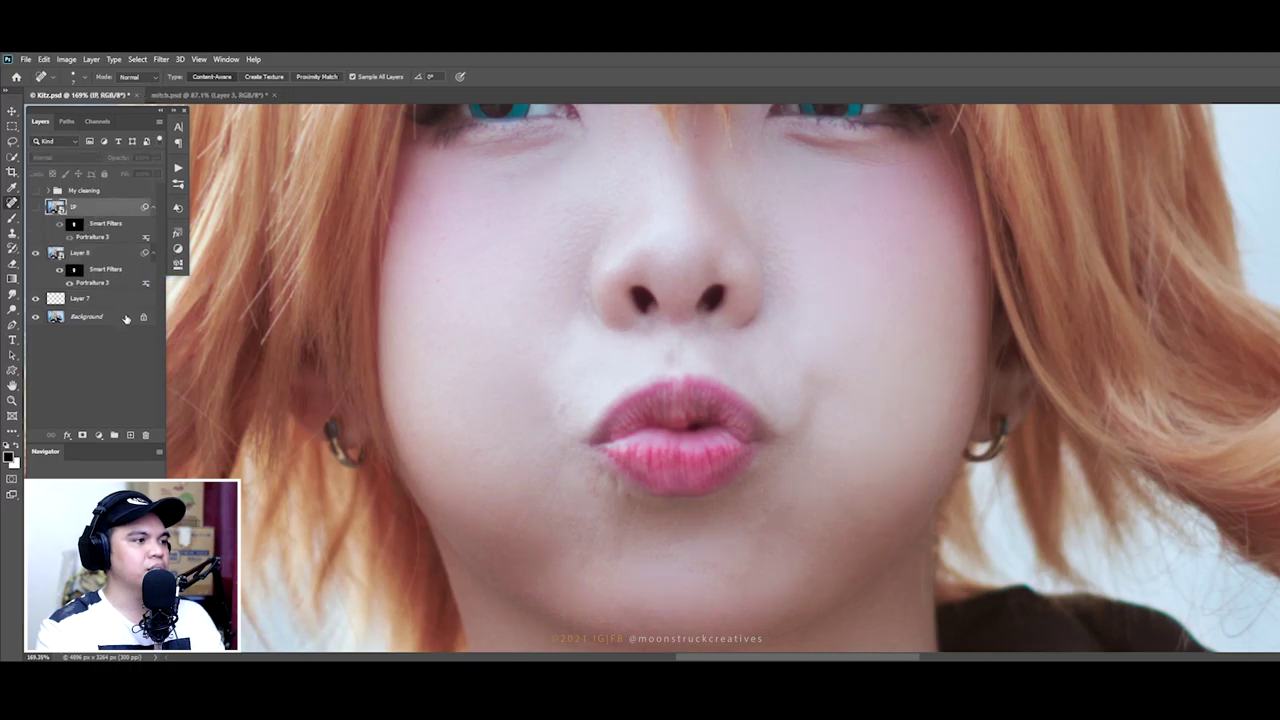
pyautogui.click(146, 435)
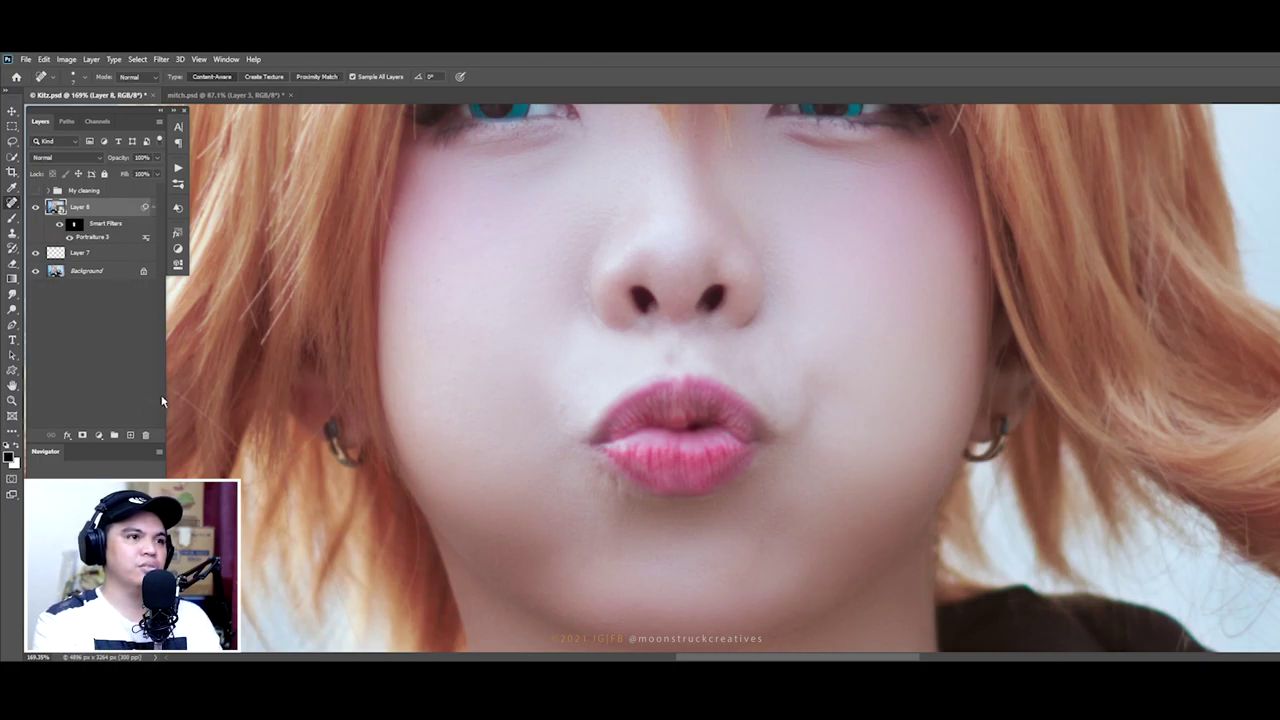
# Step: Collapse Layer 8's smart filter rows and select Layer 7 for grouping
pyautogui.scroll(2, 631, 294)
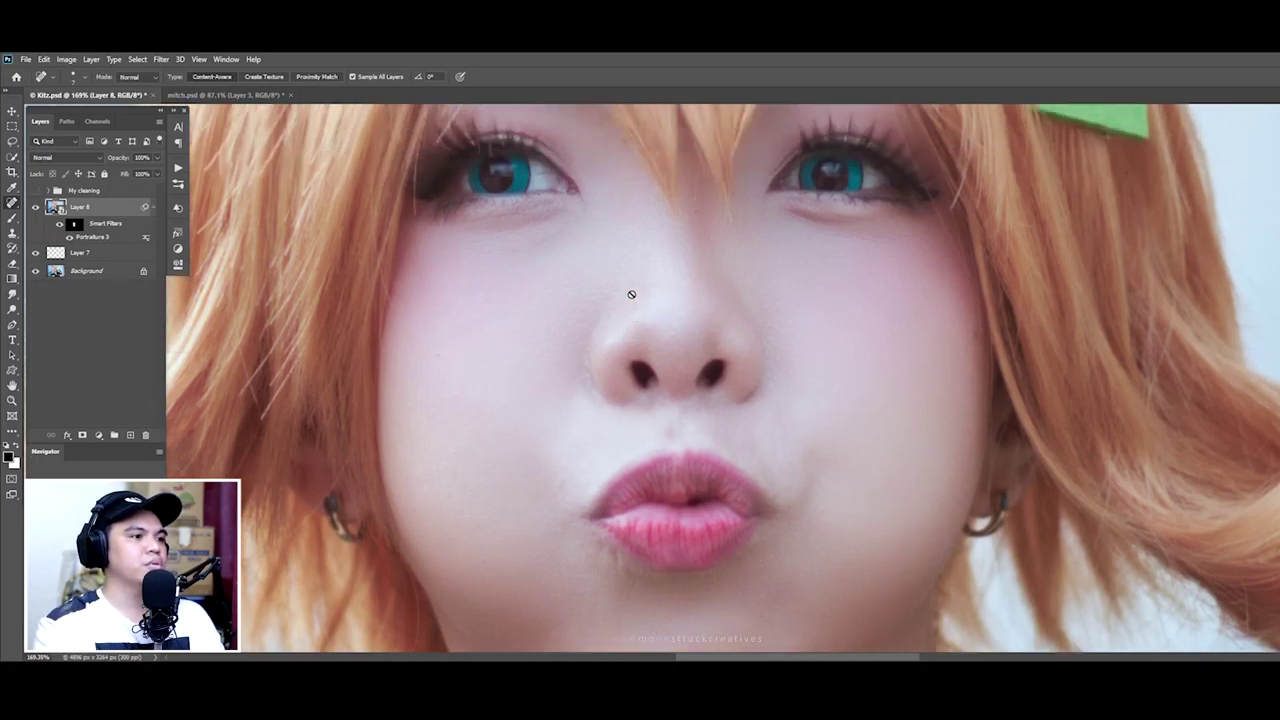
pyautogui.scroll(1, 631, 294)
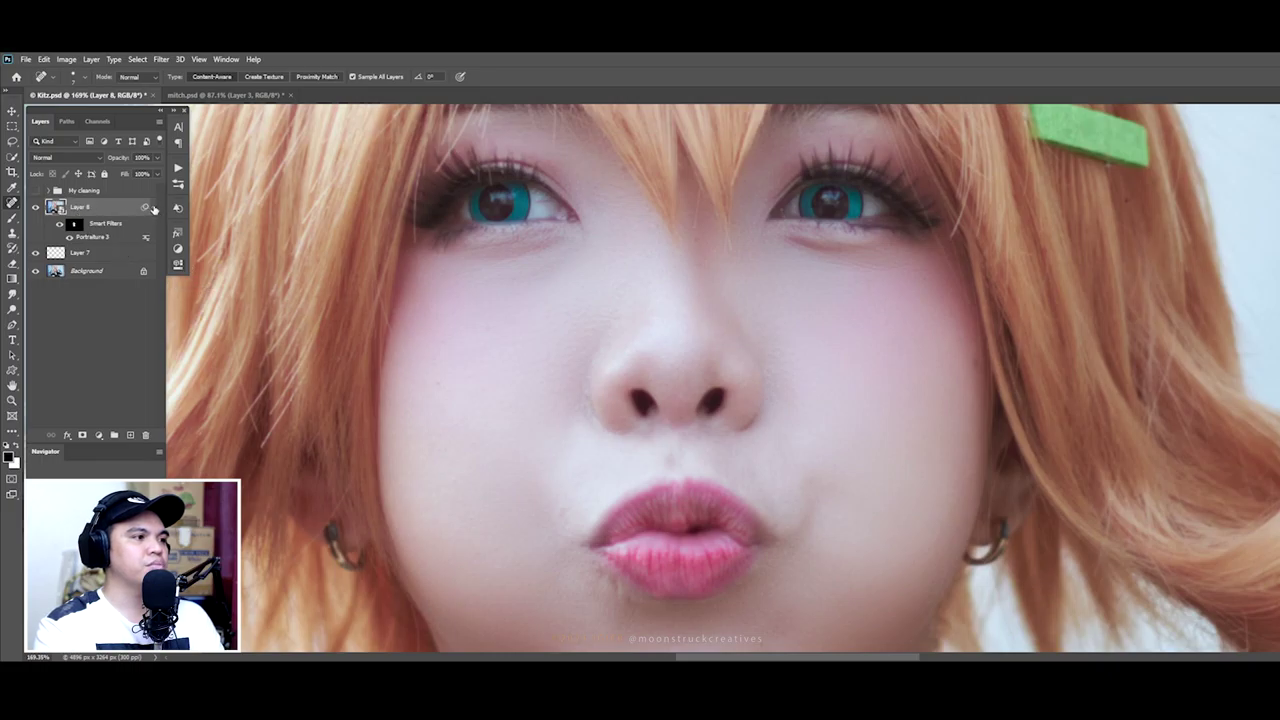
pyautogui.click(153, 207)
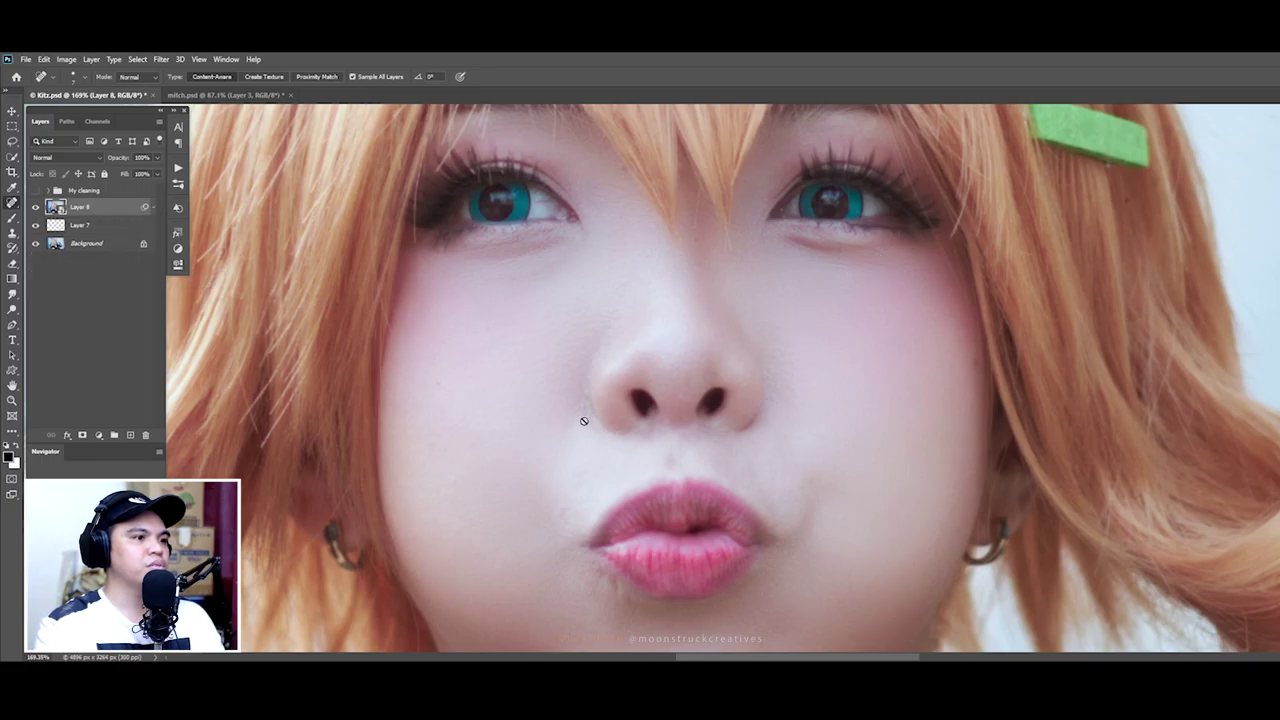
pyautogui.scroll(-4, 601, 390)
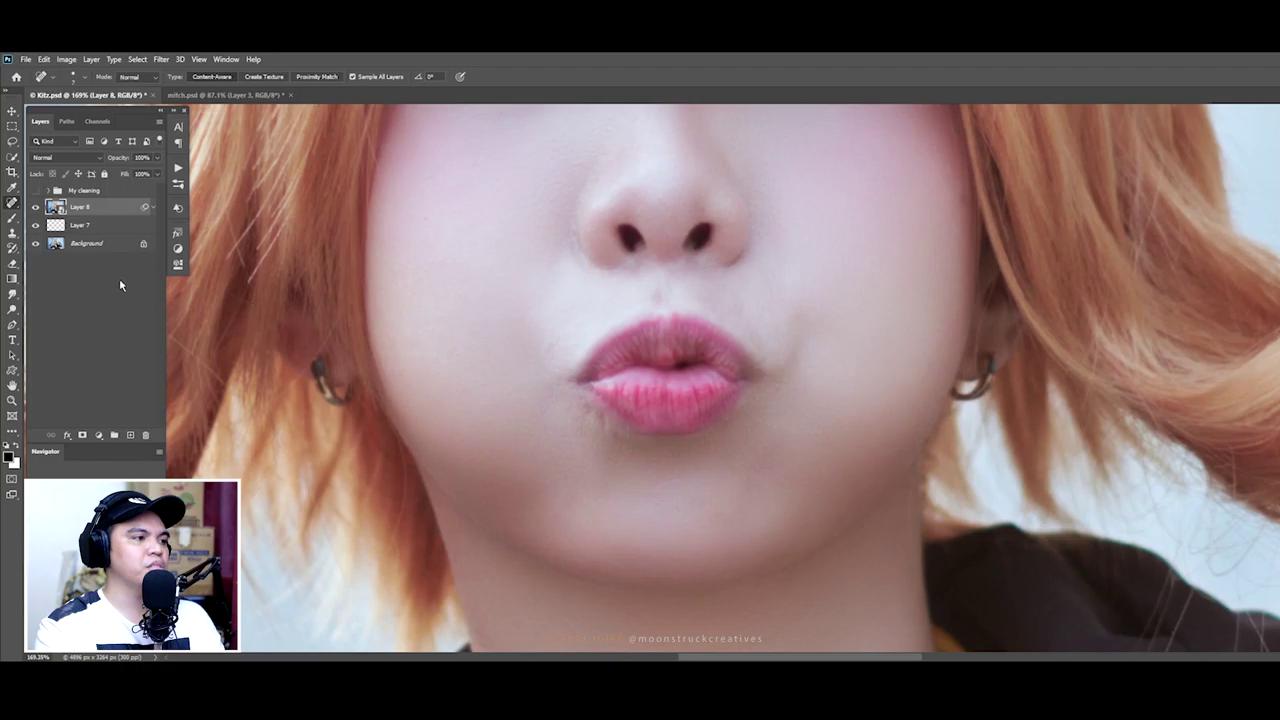
pyautogui.click(90, 225)
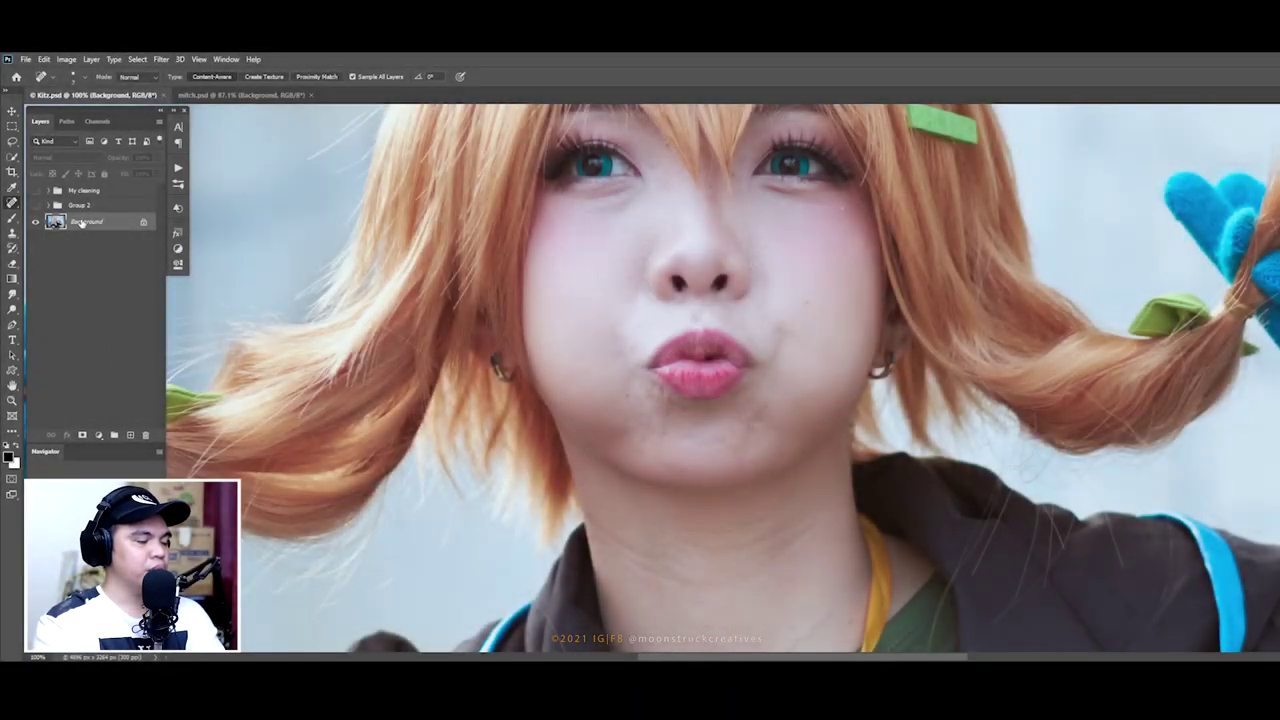
# Step: Duplicate the Background twice and name the copies L and H
pyautogui.hotkey('ctrl', 'j')
pyautogui.hotkey('ctrl', 'j')
pyautogui.doubleClick(96, 240)
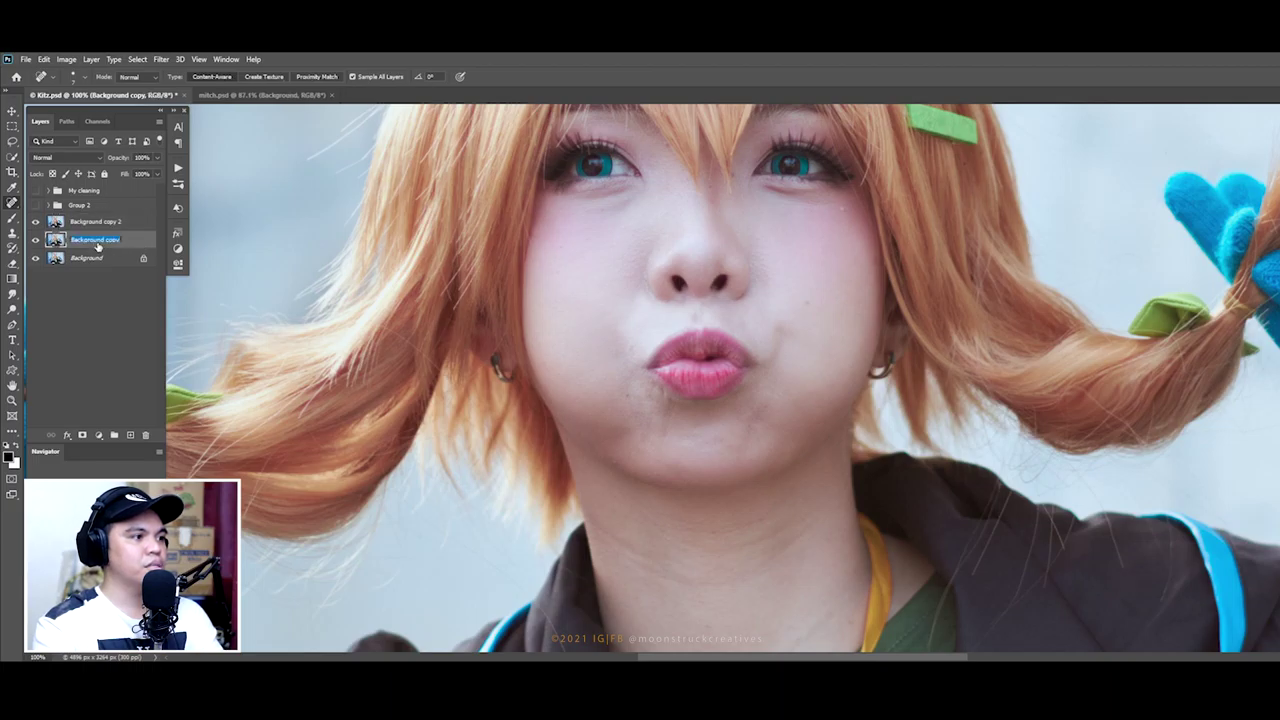
pyautogui.write('L')
pyautogui.press('Return')
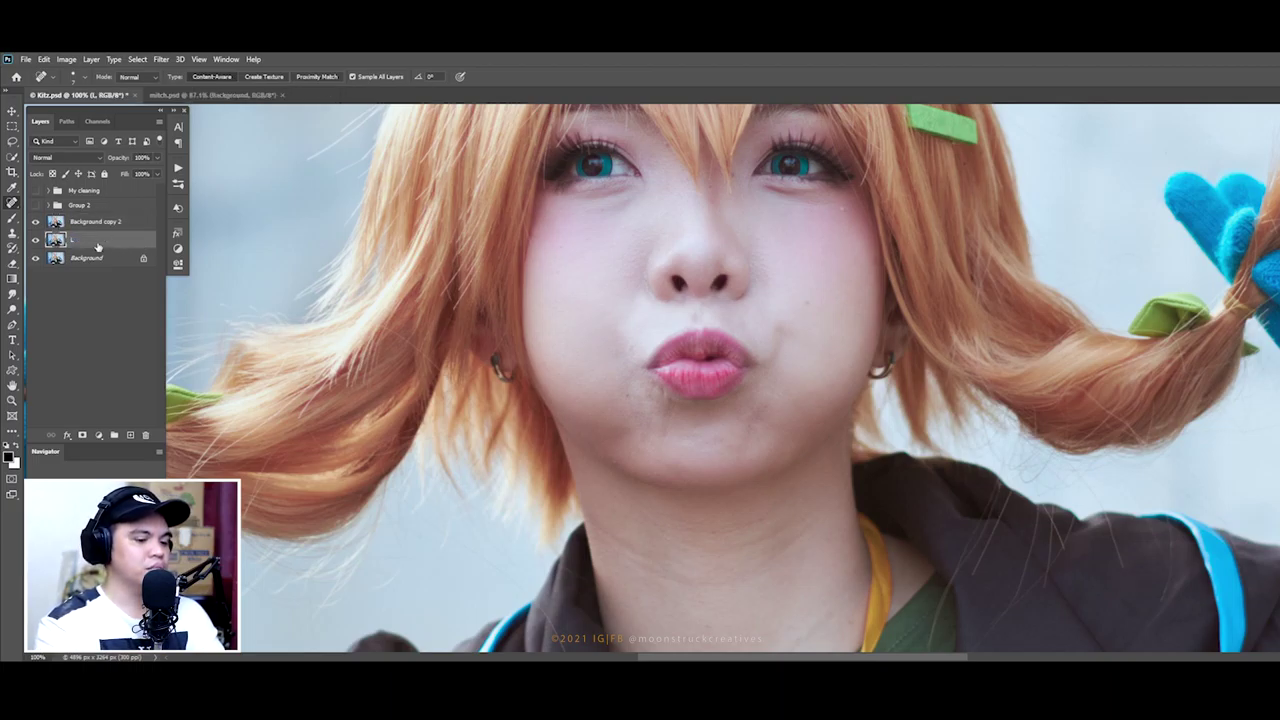
pyautogui.hotkey('alt', ']')
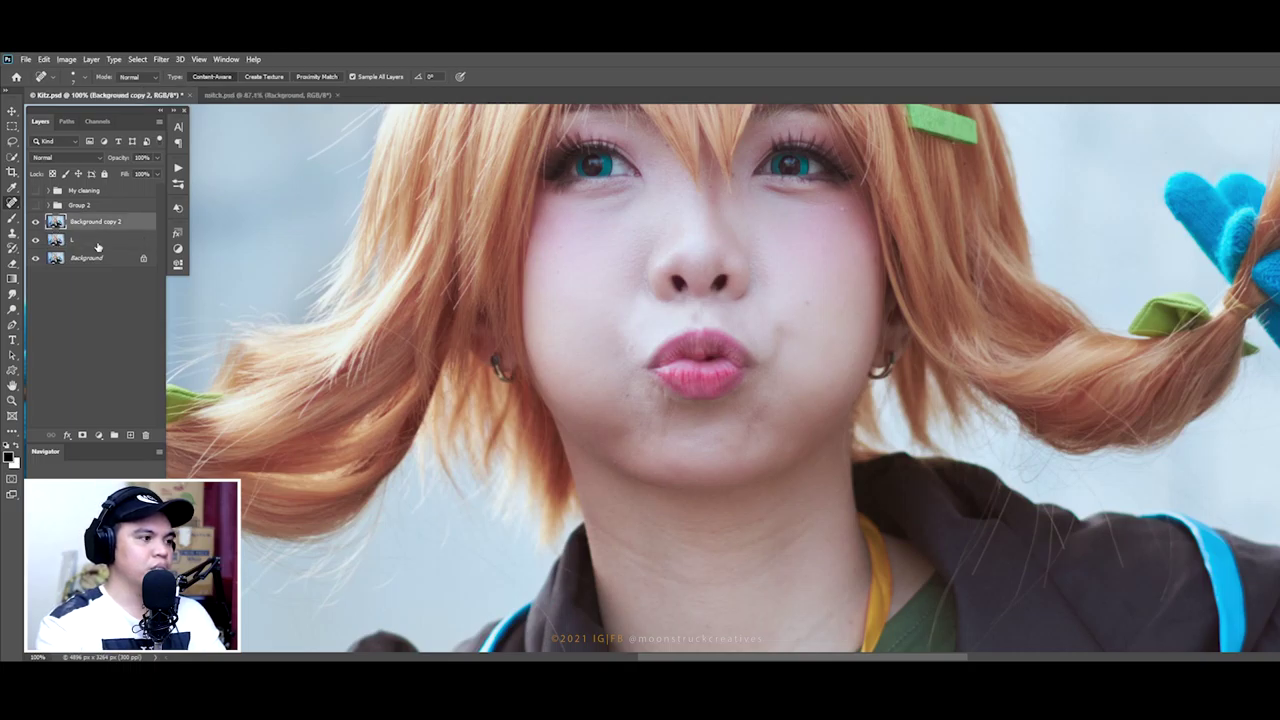
pyautogui.doubleClick(95, 222)
pyautogui.write('H')
pyautogui.press('Return')
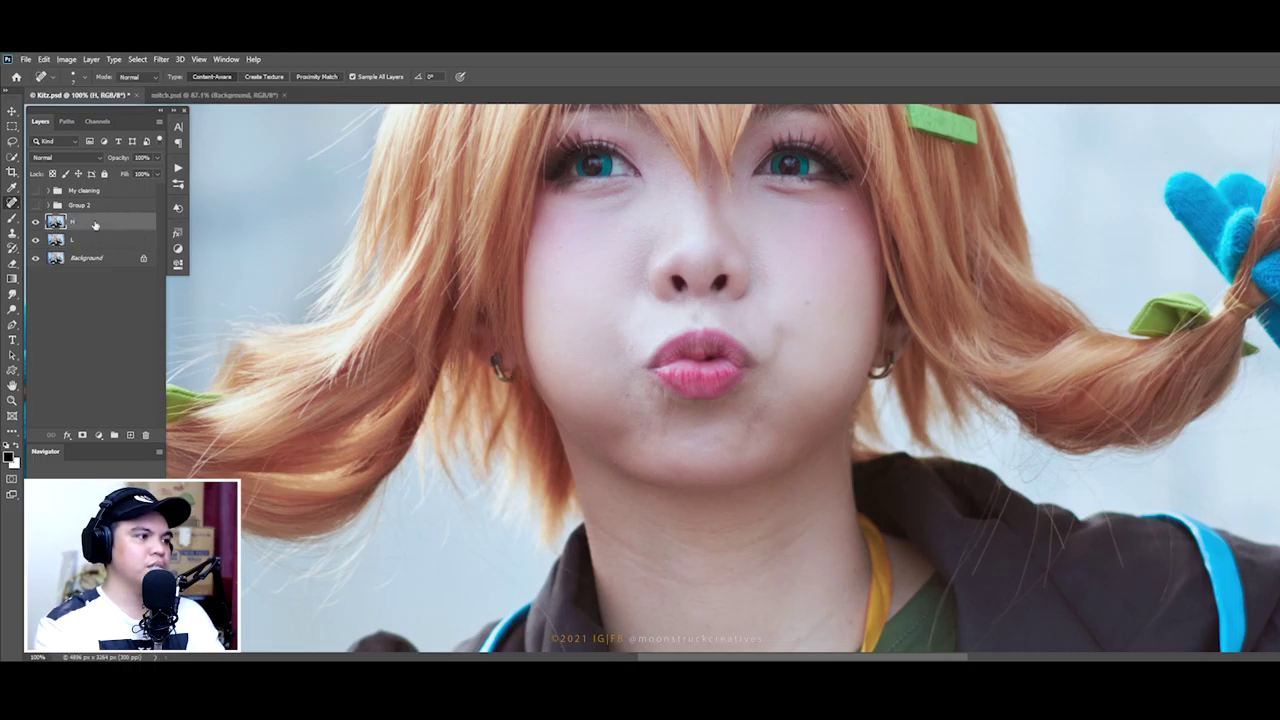
# Step: Glance at mitch.psd, then return to Kitz.psd with layer L active
pyautogui.click(212, 94)
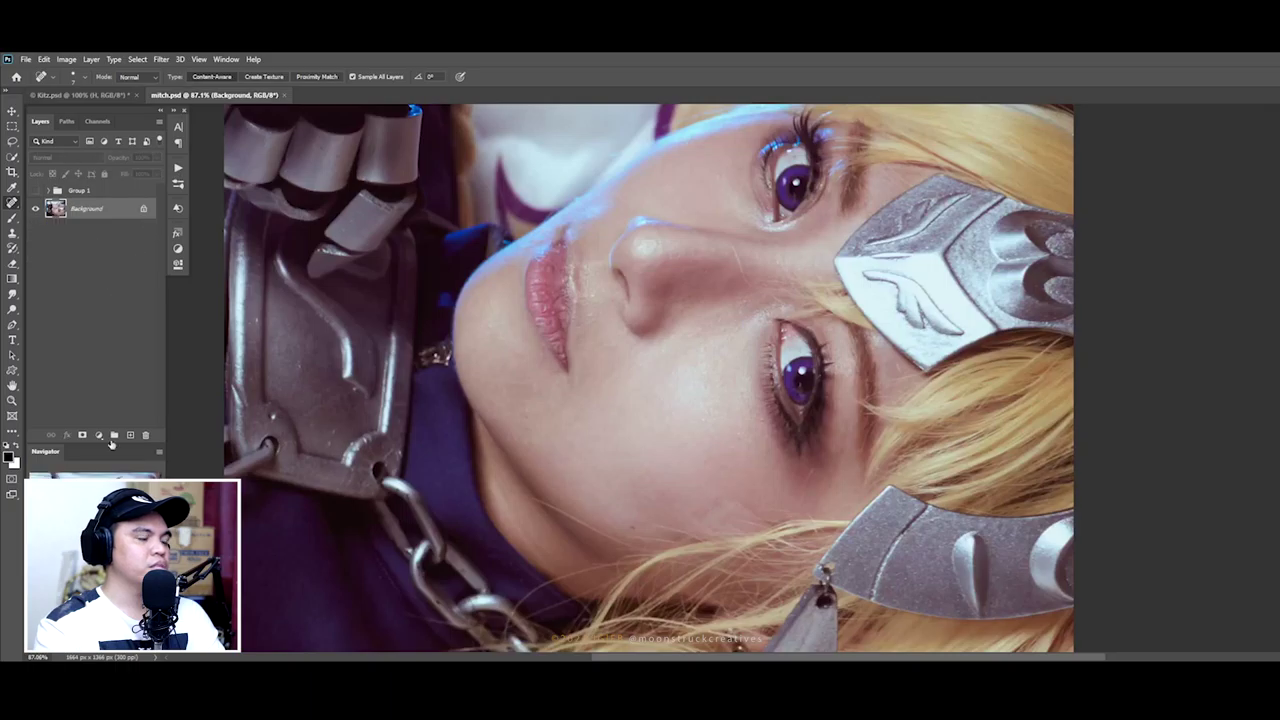
pyautogui.hotkey('ctrl', 'Tab')
pyautogui.click(82, 236)
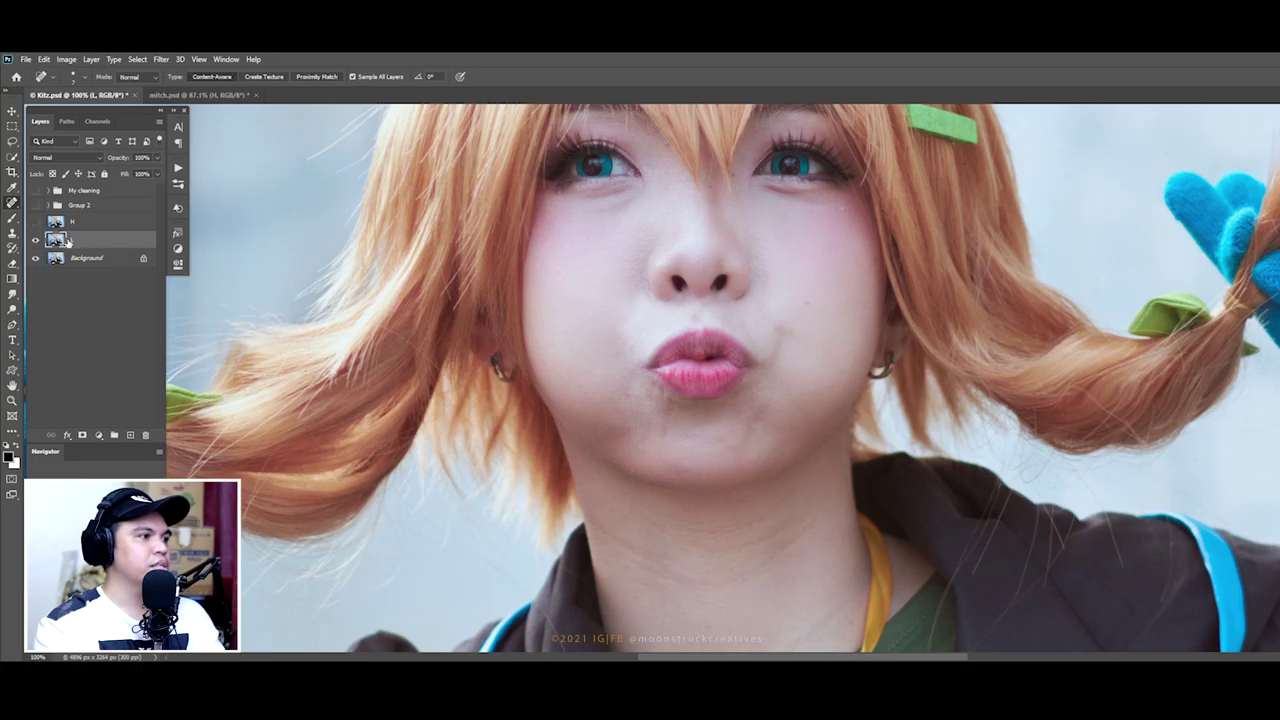
pyautogui.click(158, 59)
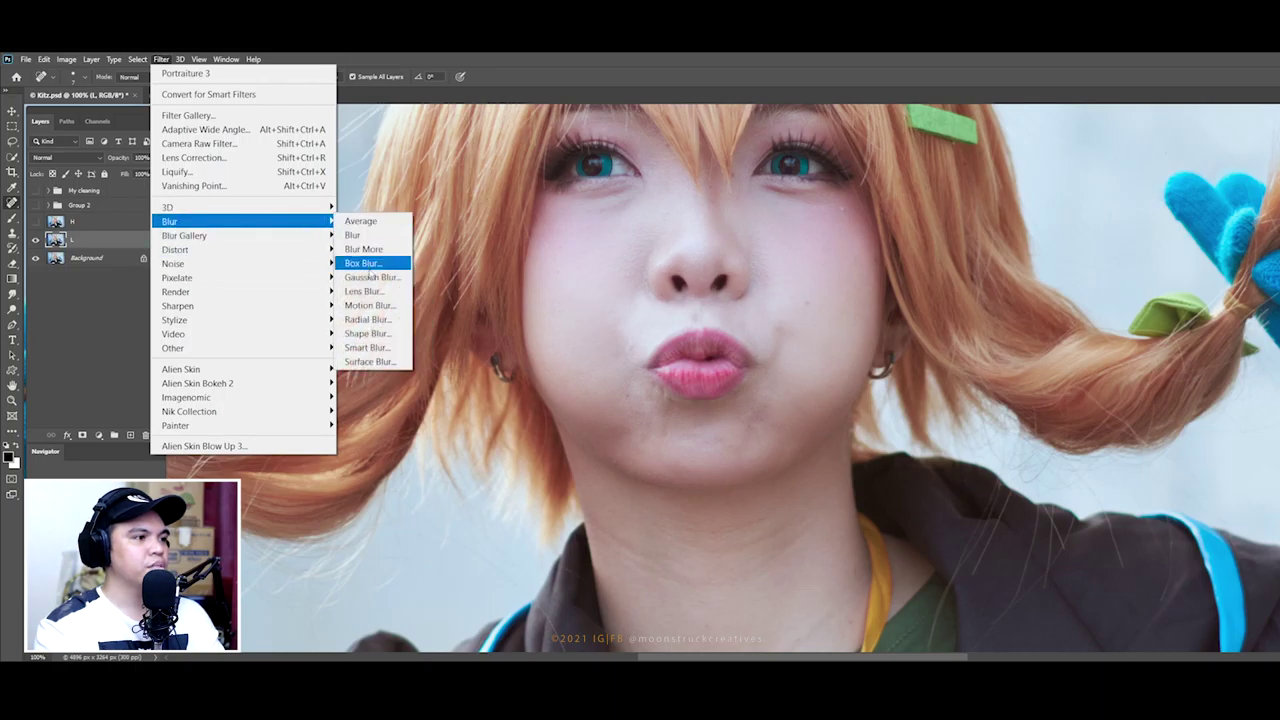
# Step: Apply a 3-pixel Gaussian Blur to layer L, previewing the nose and lips
pyautogui.moveTo(242, 221)
pyautogui.click(370, 272)
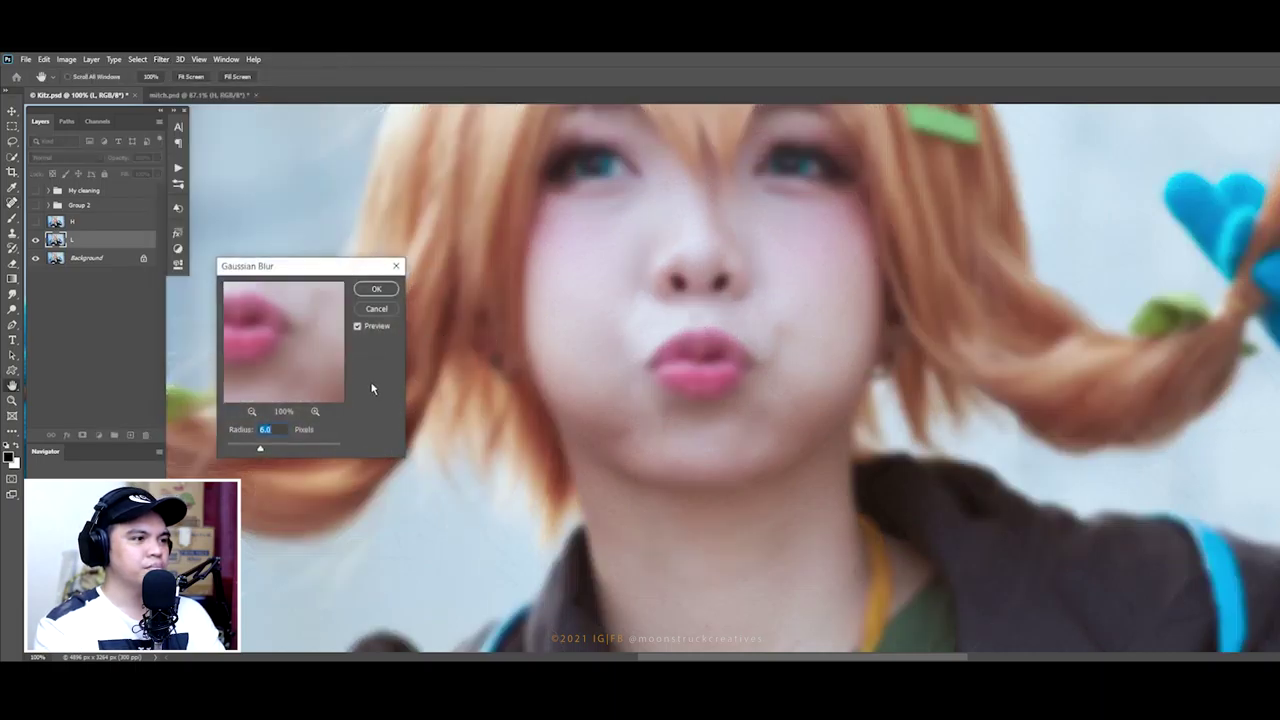
pyautogui.moveTo(306, 329)
pyautogui.mouseDown()
pyautogui.moveTo(269, 360)
pyautogui.moveTo(266, 337)
pyautogui.moveTo(292, 366)
pyautogui.mouseUp()
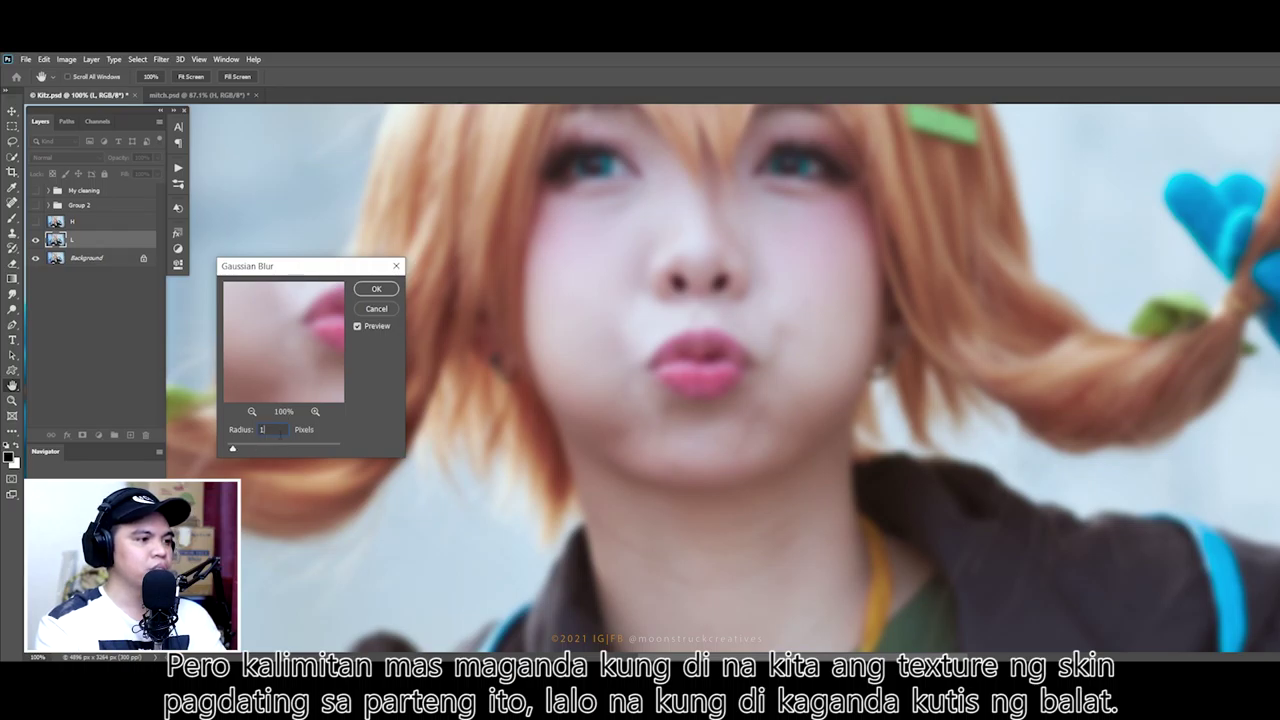
pyautogui.moveTo(290, 361); pyautogui.dragTo(292, 369)
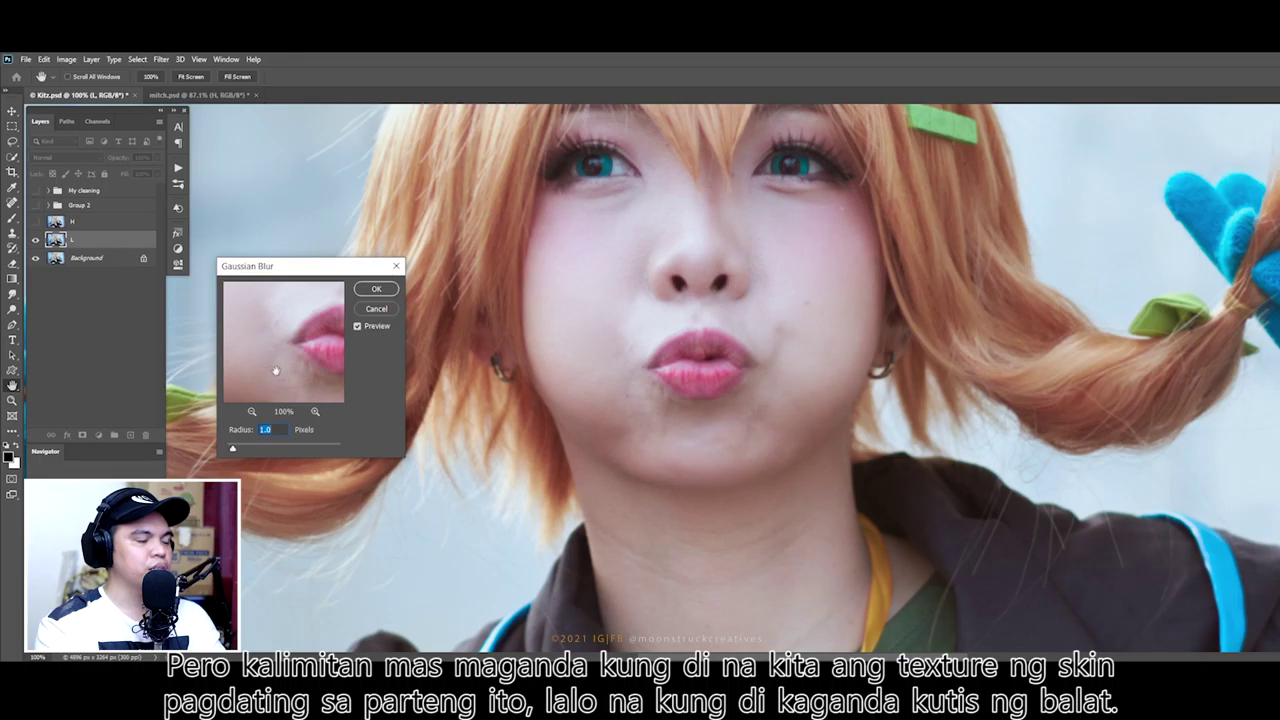
pyautogui.hotkey('shift', 'Up')
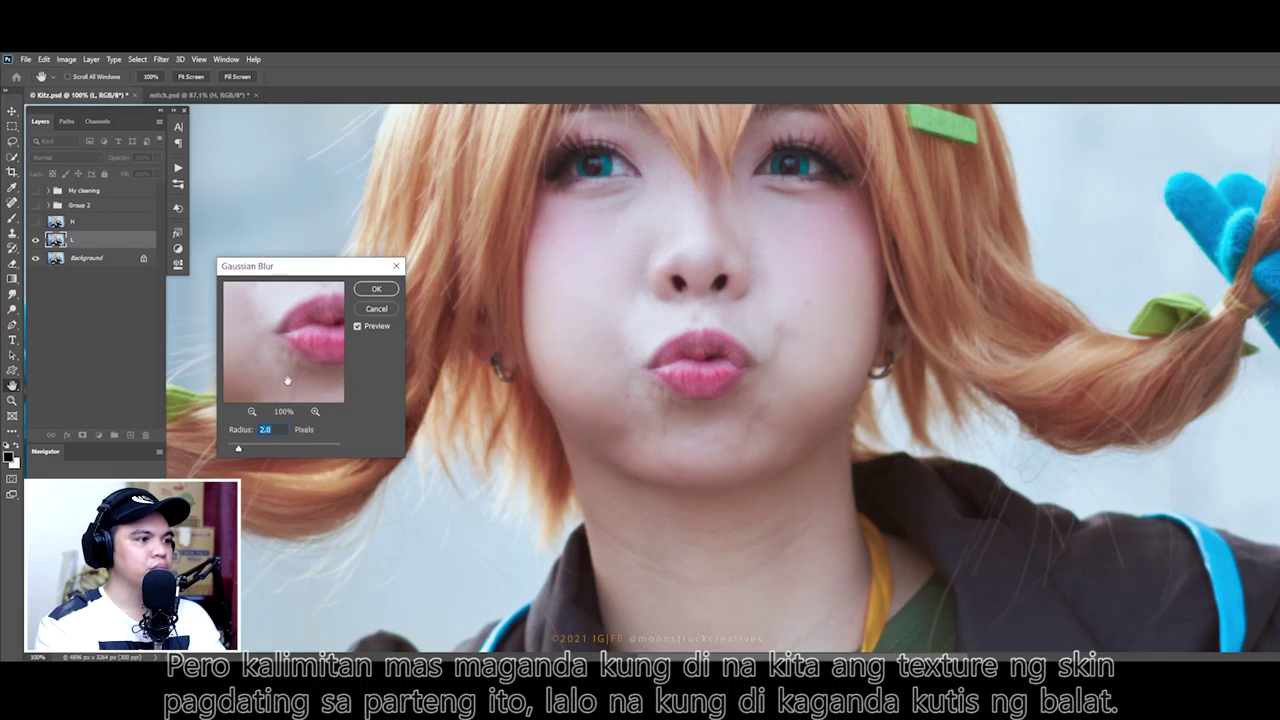
pyautogui.moveTo(282, 377); pyautogui.dragTo(288, 377)
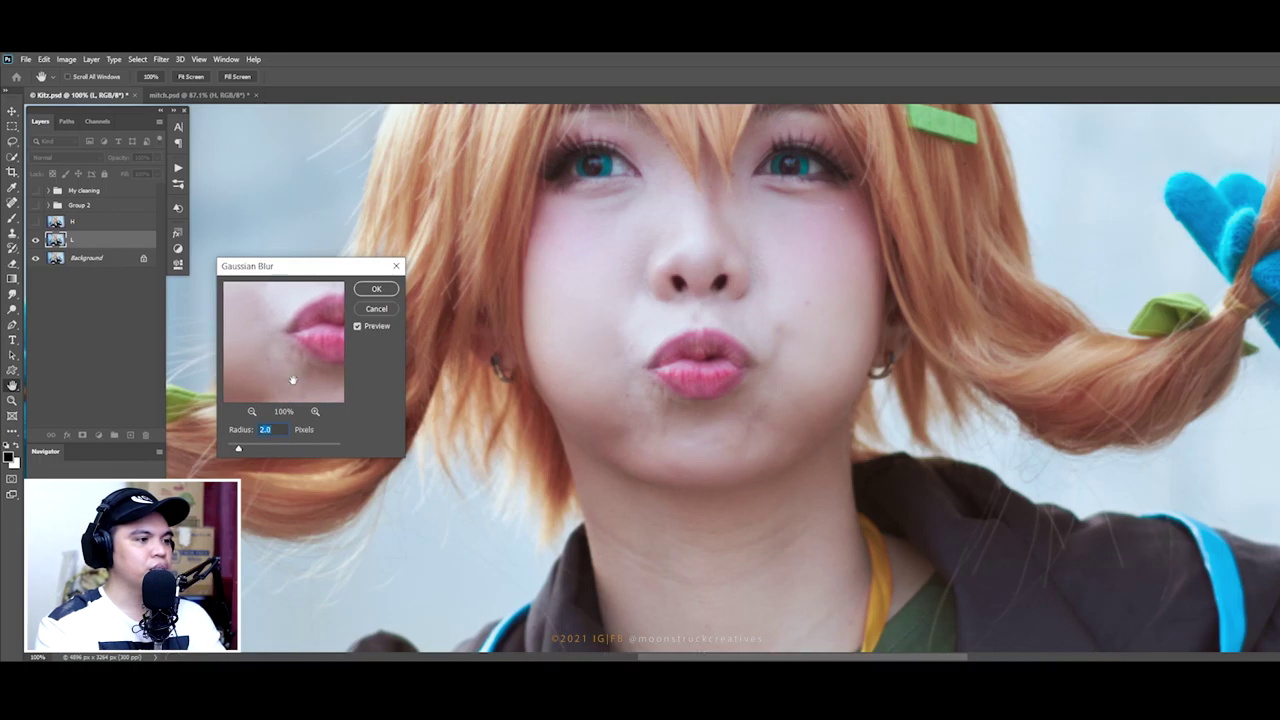
pyautogui.hotkey('shift', 'Up')
pyautogui.moveTo(294, 290)
pyautogui.mouseDown()
pyautogui.moveTo(294, 364)
pyautogui.moveTo(316, 364)
pyautogui.moveTo(258, 312)
pyautogui.mouseUp()
pyautogui.click(376, 289)
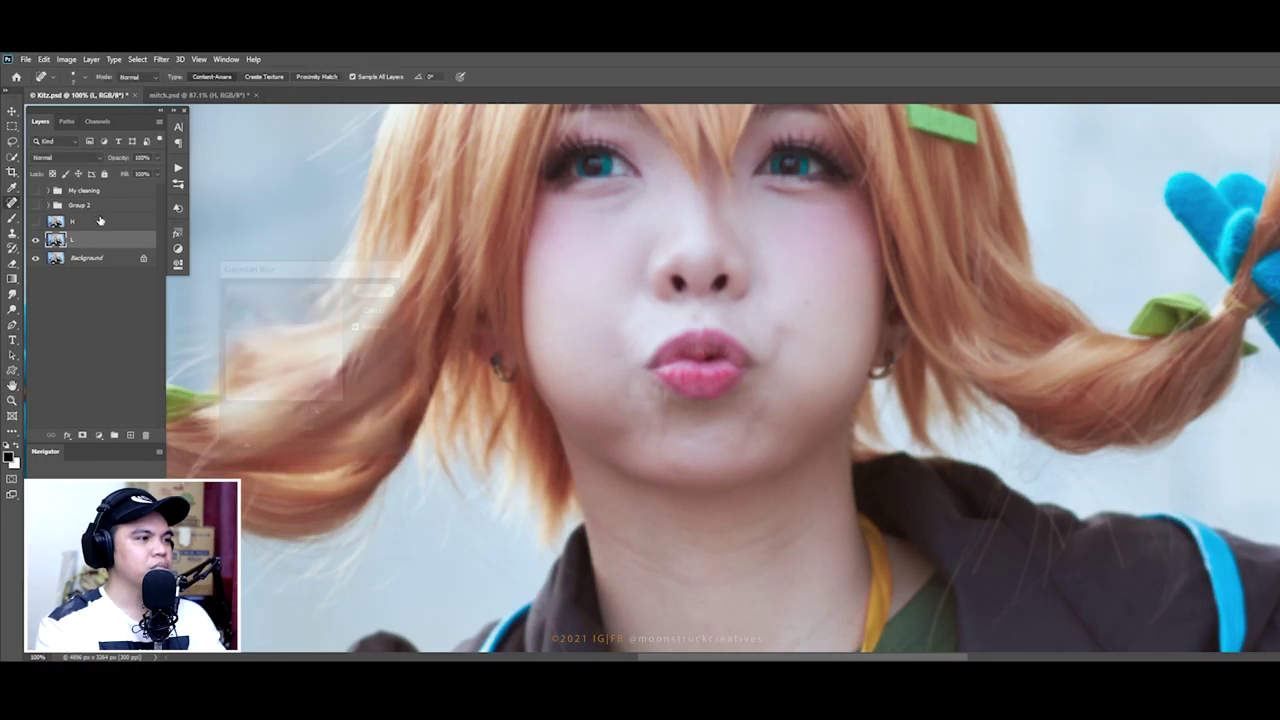
# Step: Show layer H and Apply Image subtracting layer L at Scale 2, Offset 128
pyautogui.click(35, 221)
pyautogui.click(72, 223)
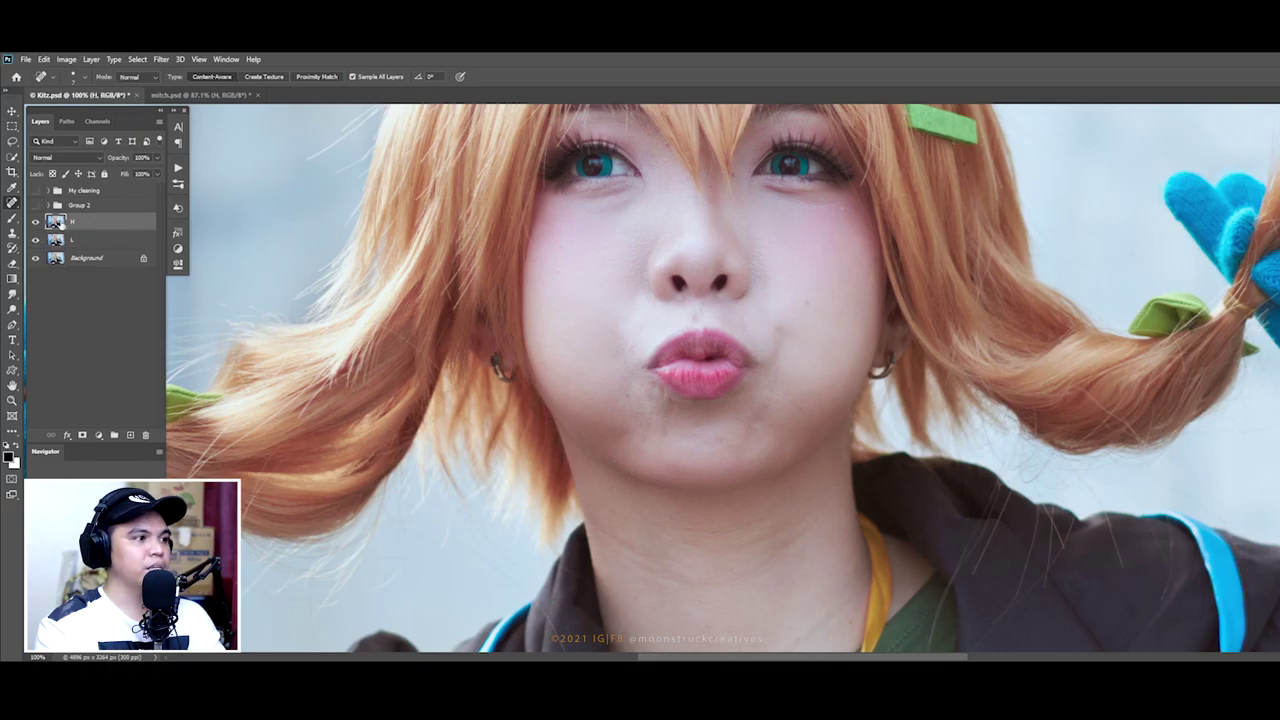
pyautogui.click(67, 60)
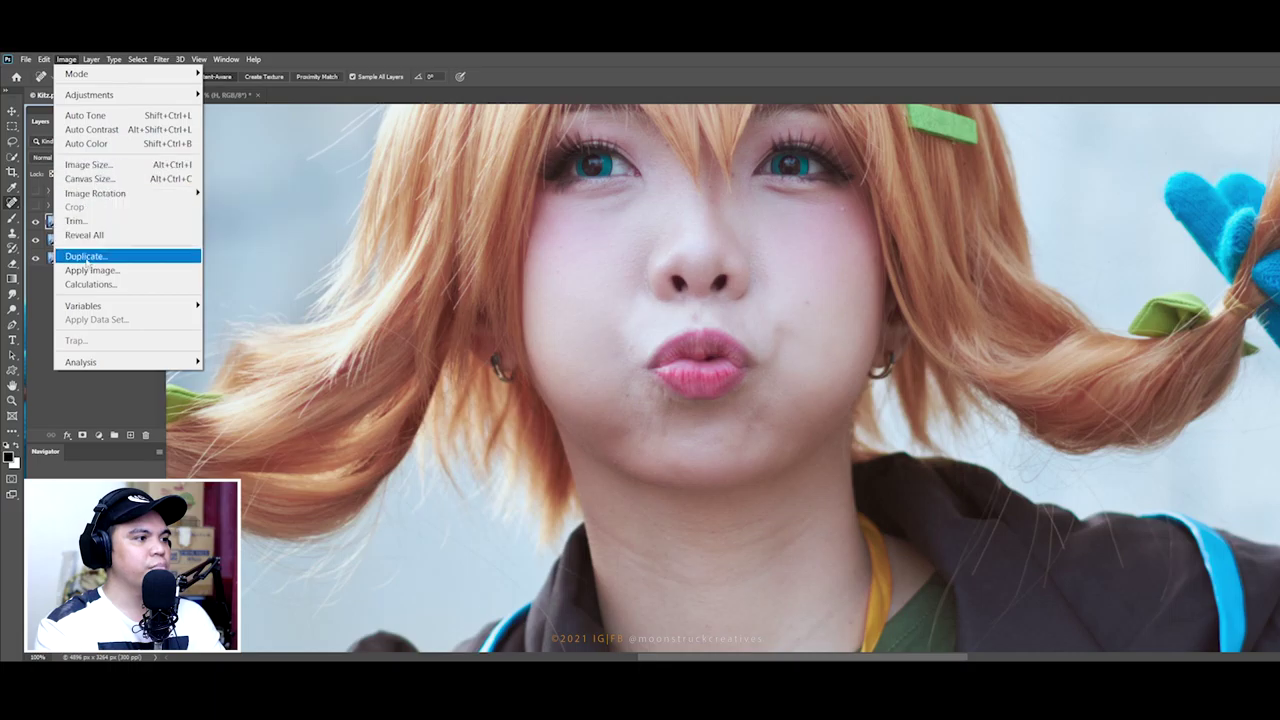
pyautogui.click(92, 270)
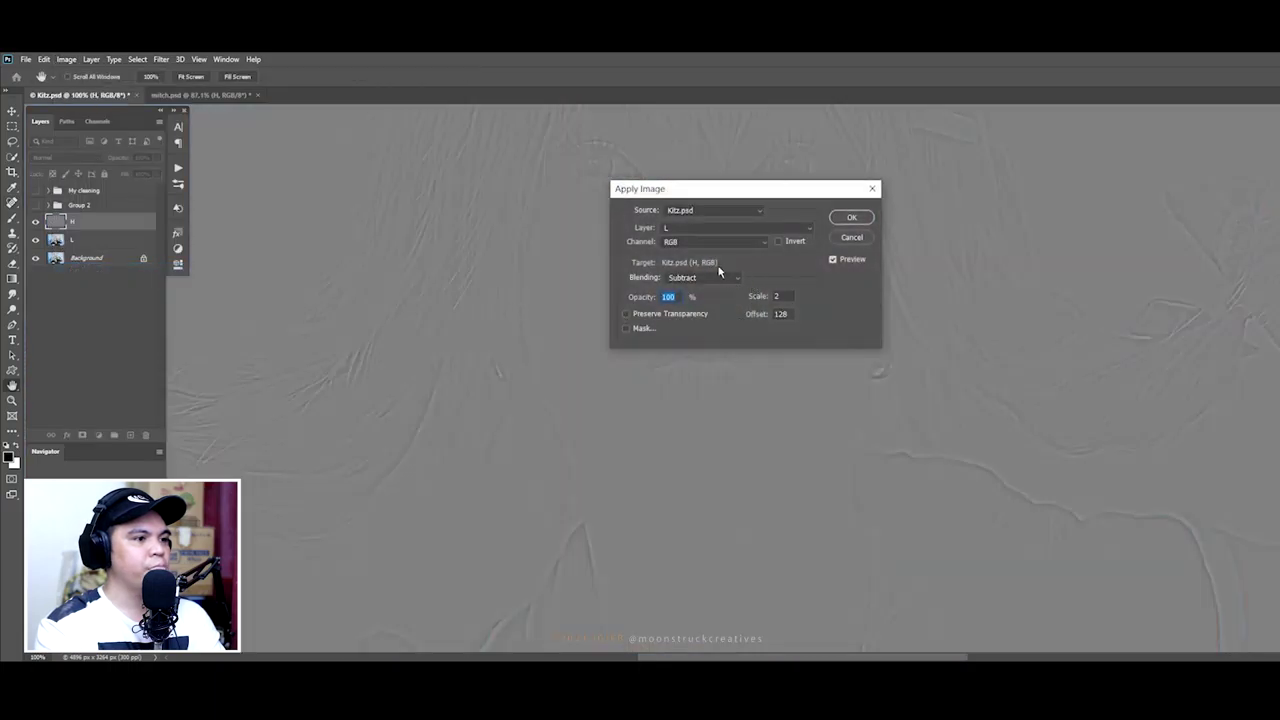
pyautogui.click(702, 227)
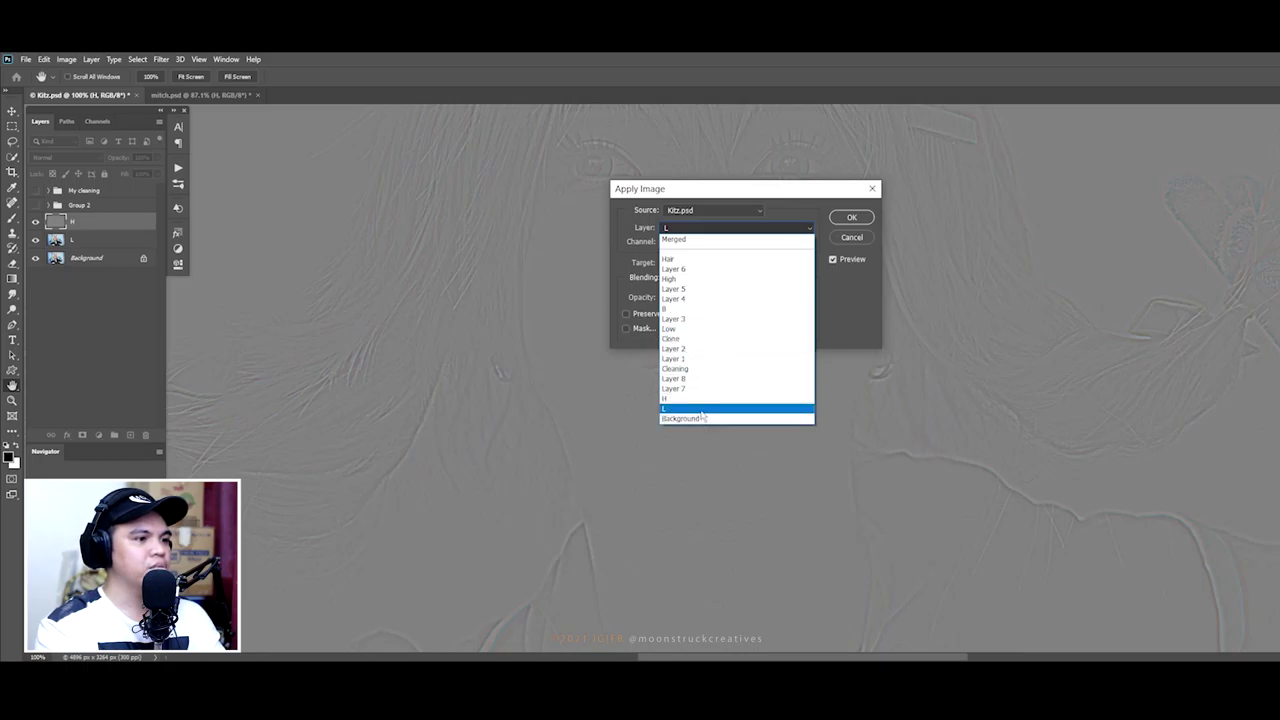
pyautogui.click(700, 409)
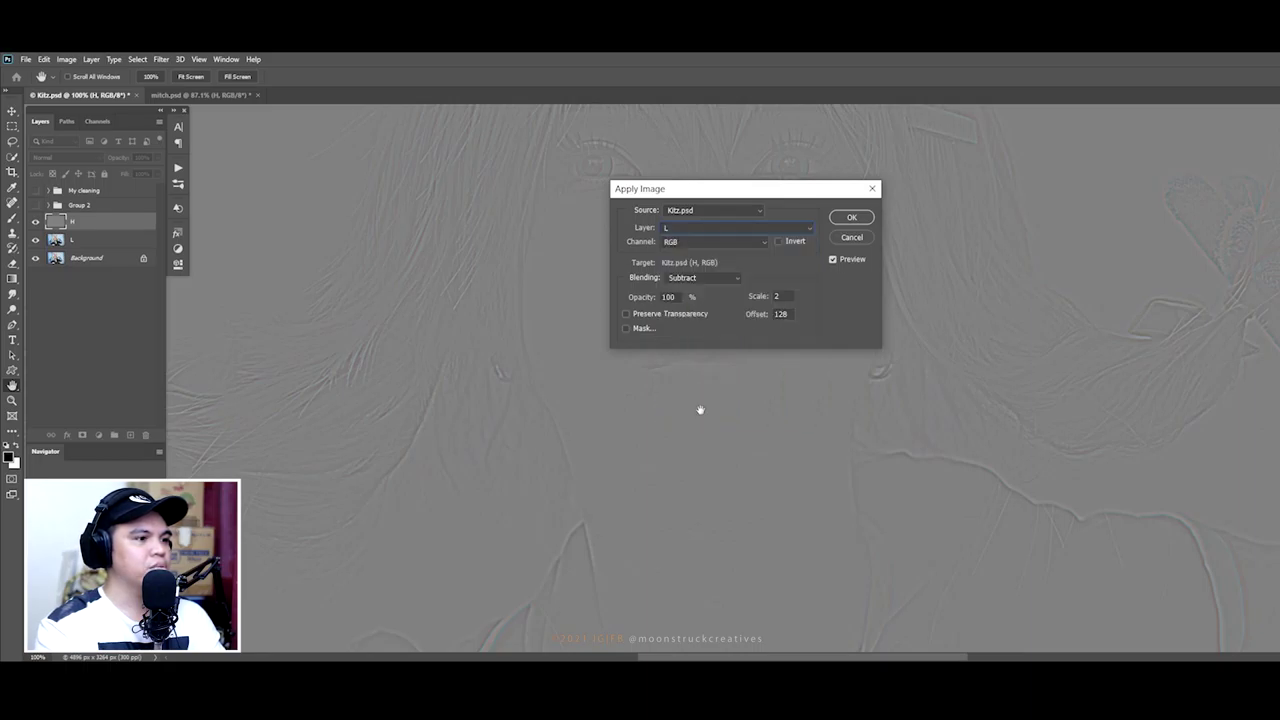
pyautogui.click(698, 288)
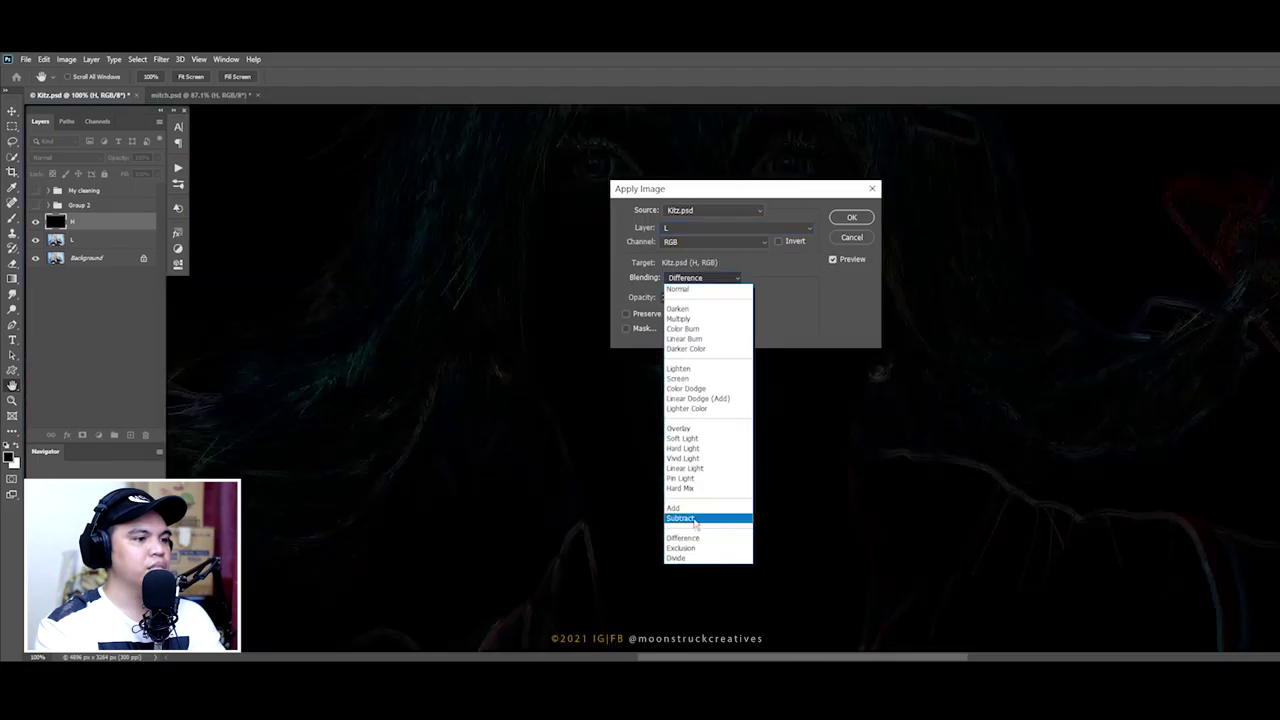
pyautogui.click(694, 516)
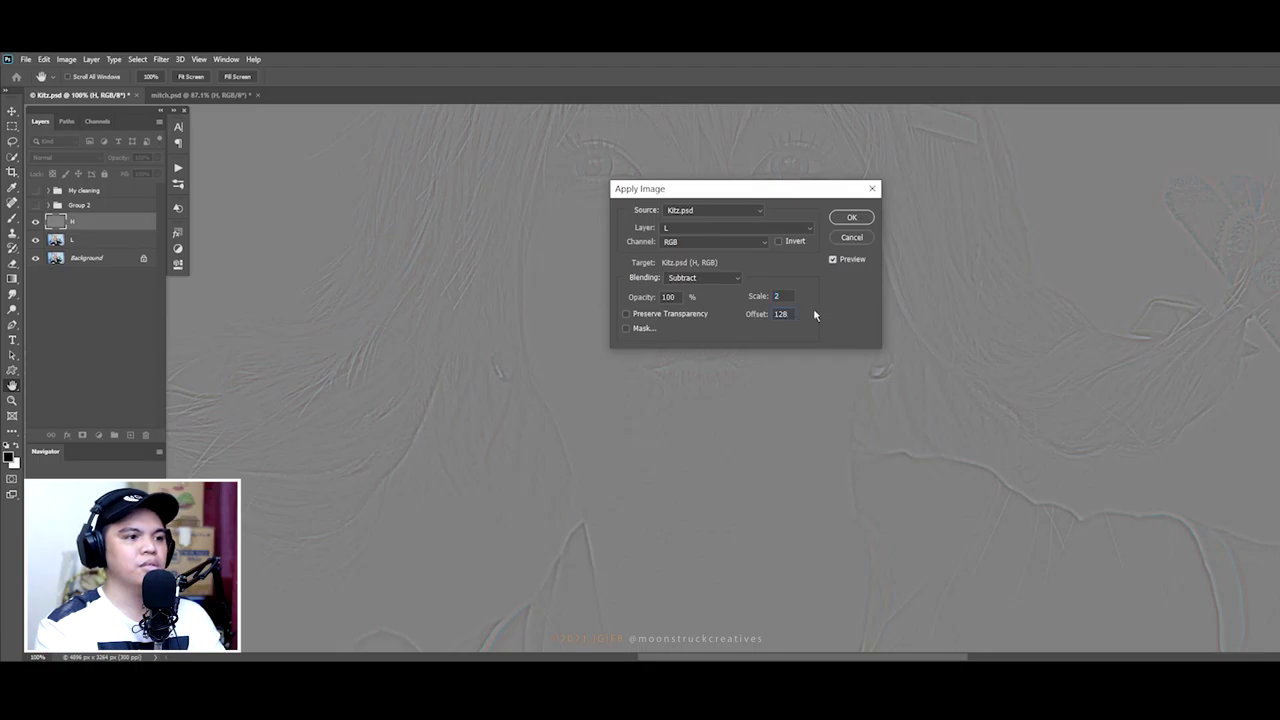
pyautogui.click(851, 219)
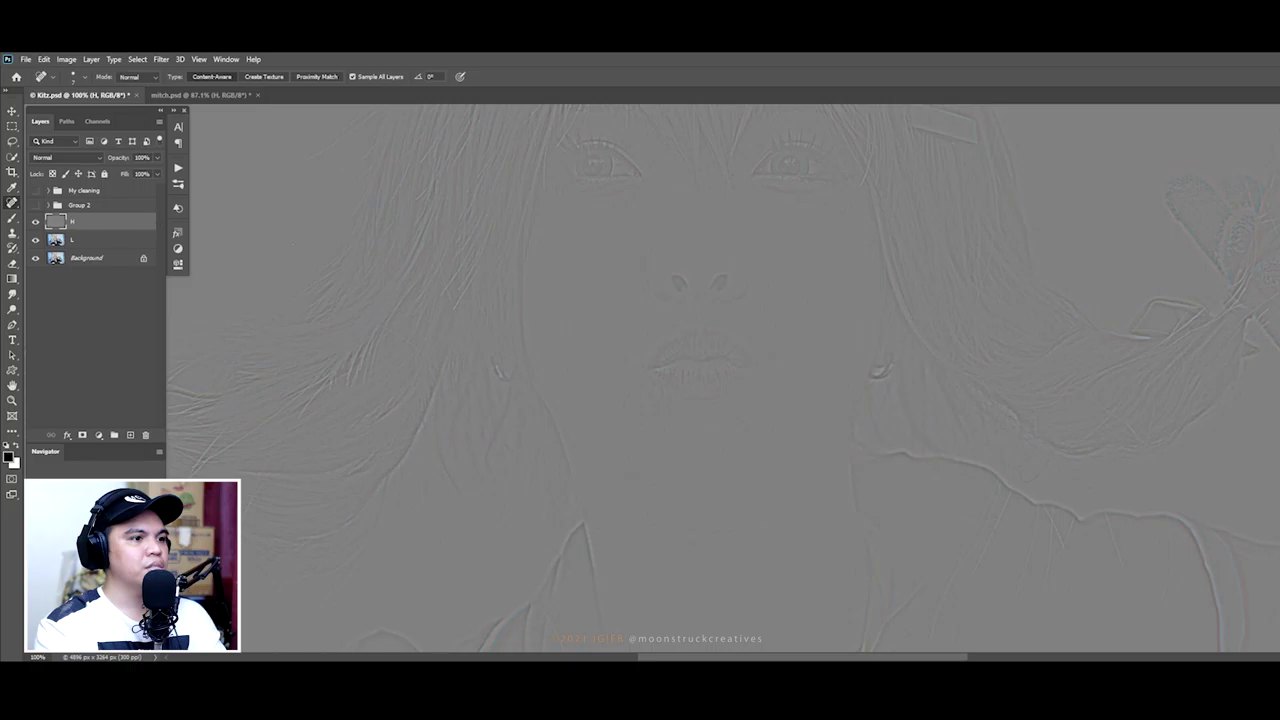
pyautogui.moveTo(777, 443); pyautogui.dragTo(745, 315)
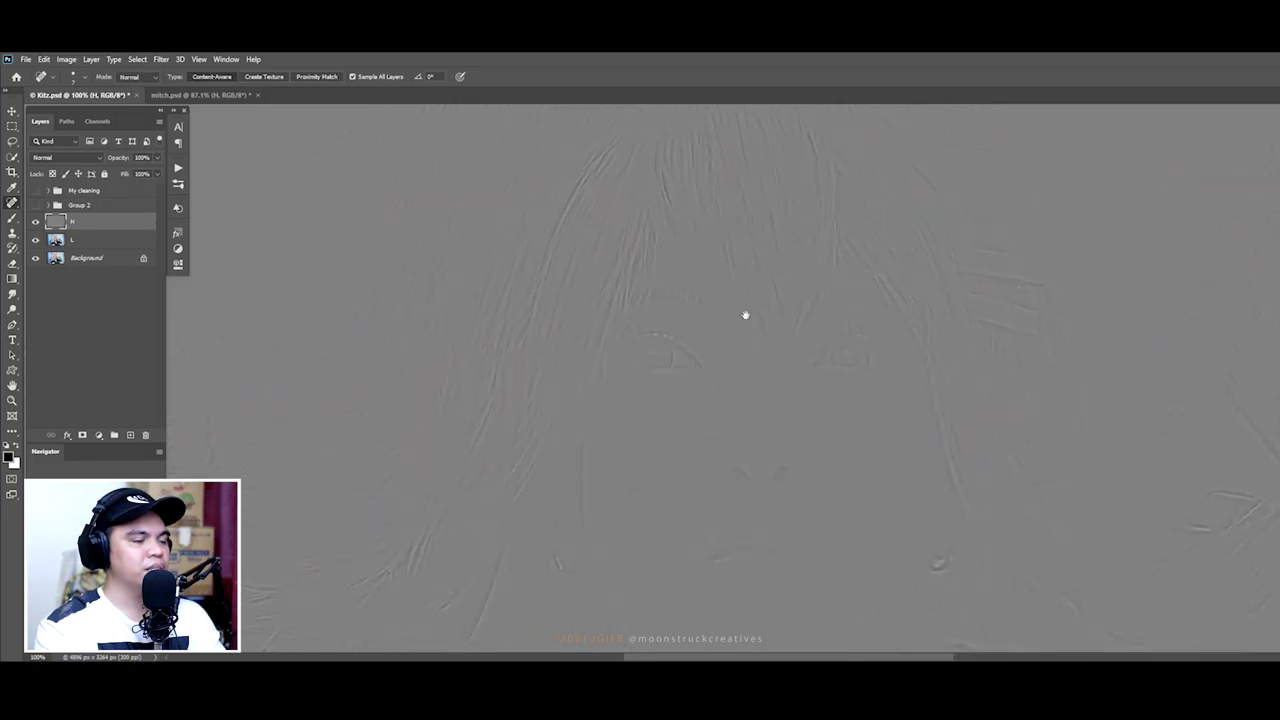
pyautogui.moveTo(832, 515); pyautogui.dragTo(840, 415)
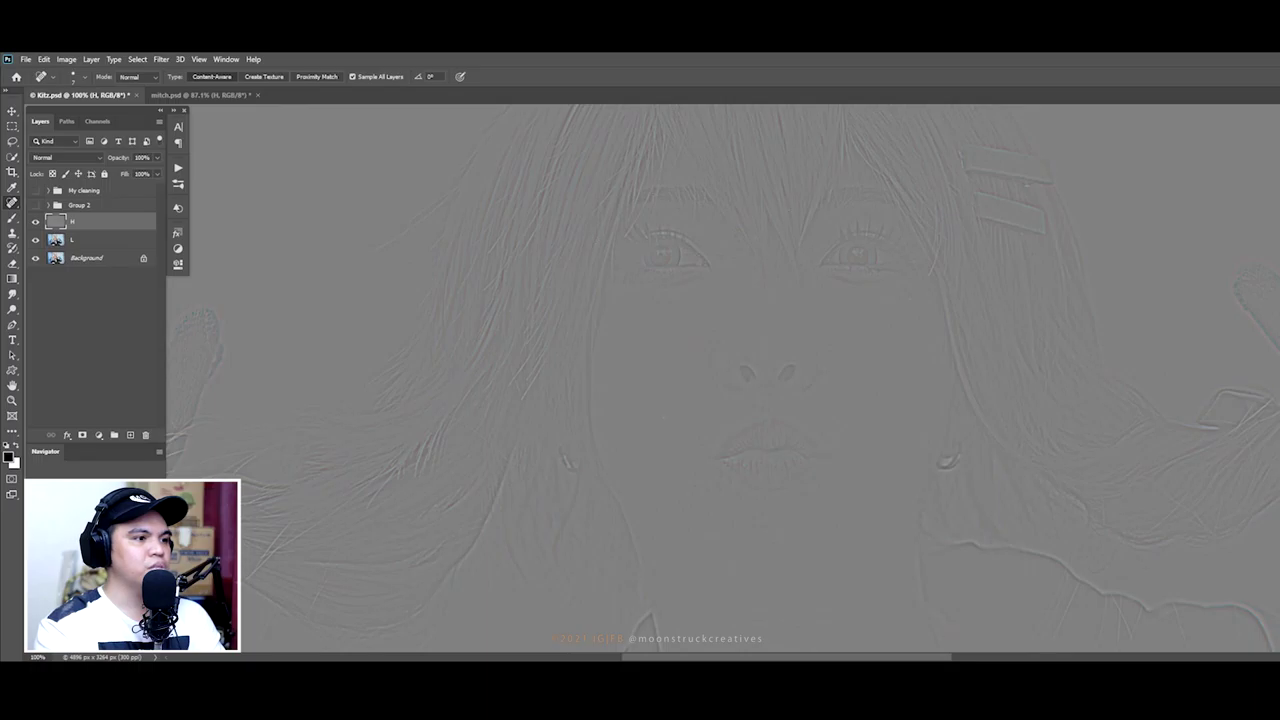
pyautogui.moveTo(670, 369); pyautogui.dragTo(660, 441)
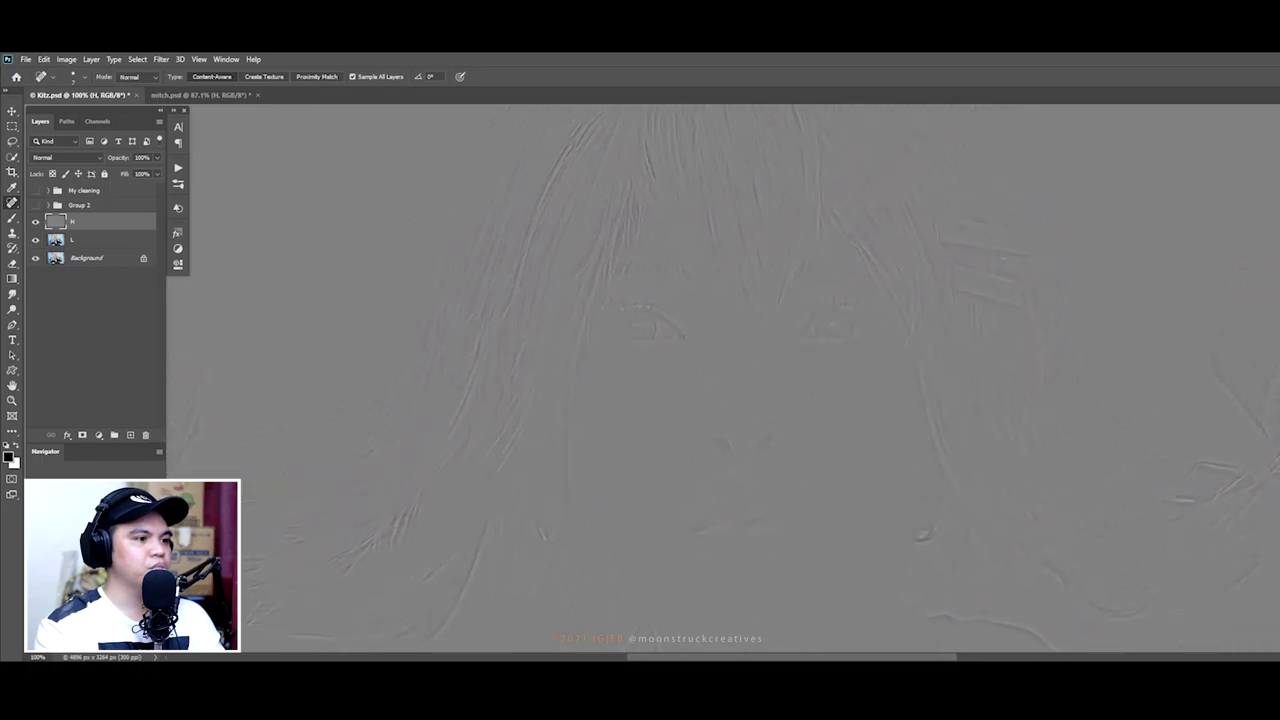
pyautogui.press('z')
pyautogui.moveTo(667, 424); pyautogui.dragTo(722, 420)
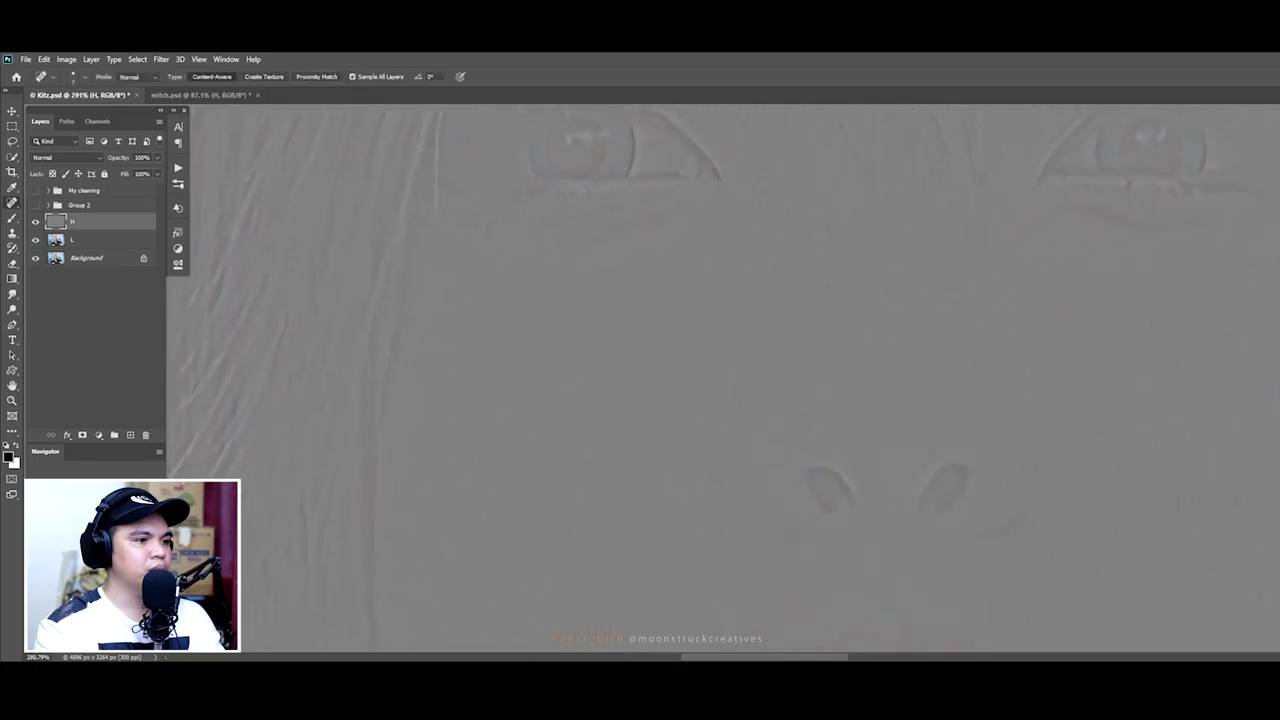
pyautogui.moveTo(1075, 439); pyautogui.dragTo(740, 300)
pyautogui.moveTo(777, 458)
pyautogui.mouseDown()
pyautogui.moveTo(771, 271)
pyautogui.moveTo(787, 211)
pyautogui.mouseUp()
pyautogui.moveTo(469, 449); pyautogui.dragTo(740, 390)
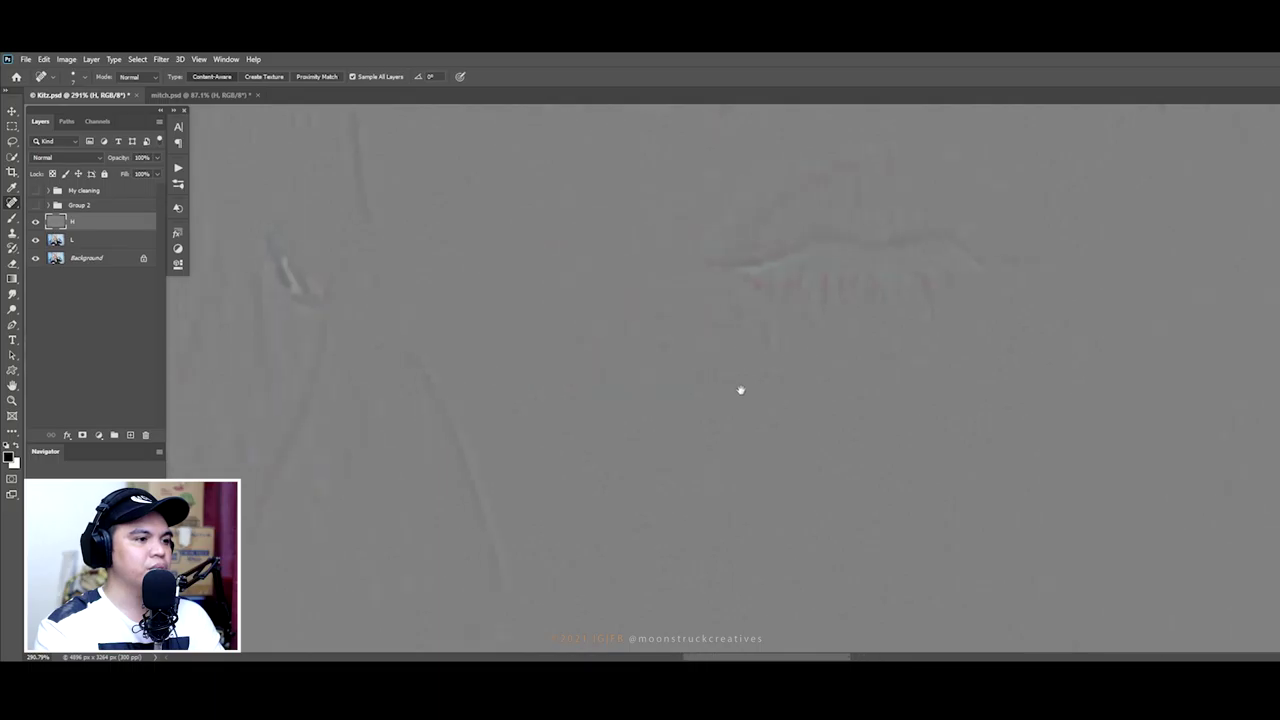
pyautogui.hotkey('ctrl', '-')
pyautogui.hotkey('ctrl', '-')
pyautogui.hotkey('ctrl', '-')
pyautogui.press('z')
pyautogui.click(534, 357)
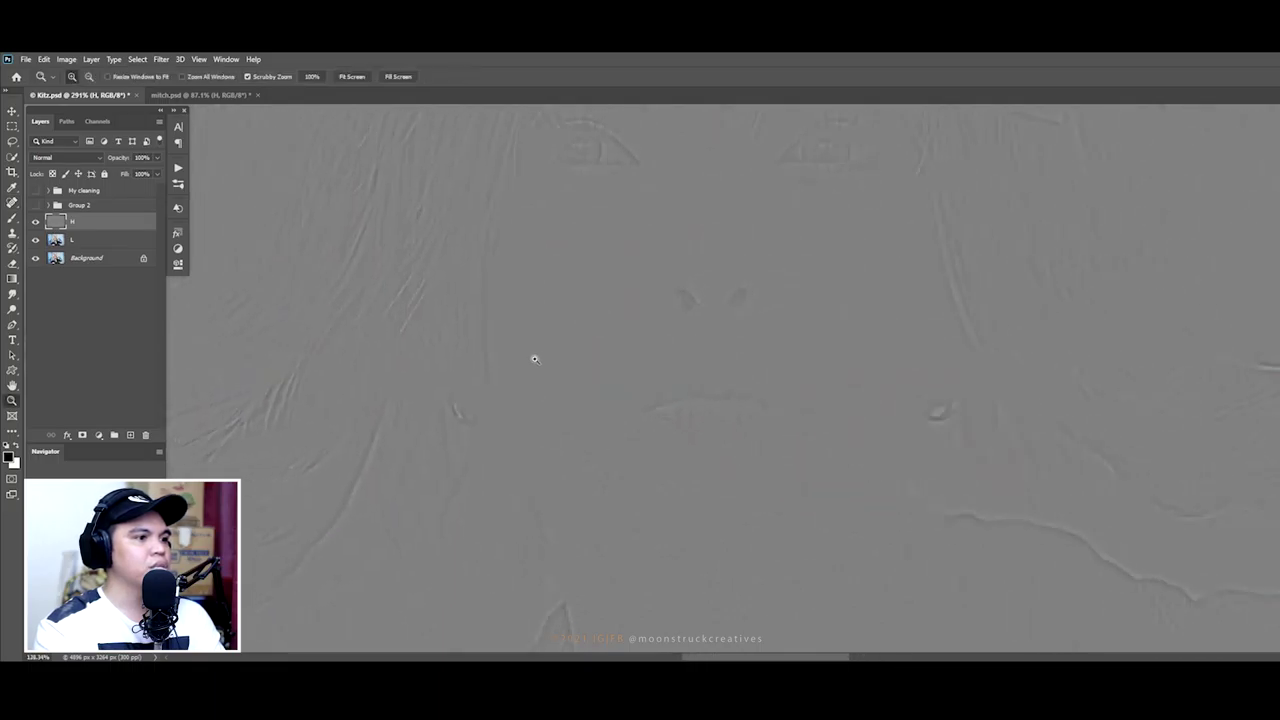
pyautogui.press('j')
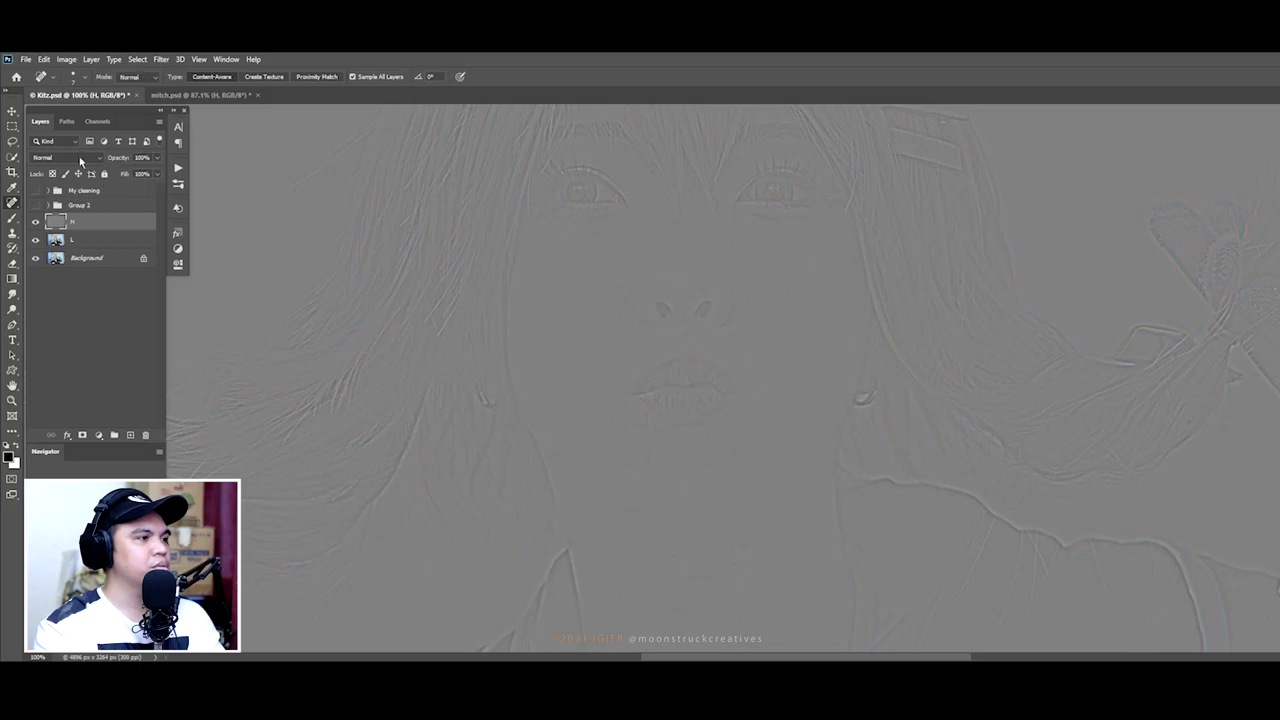
# Step: Set layer H's blend mode to Linear Light and select both H and L
pyautogui.click(80, 158)
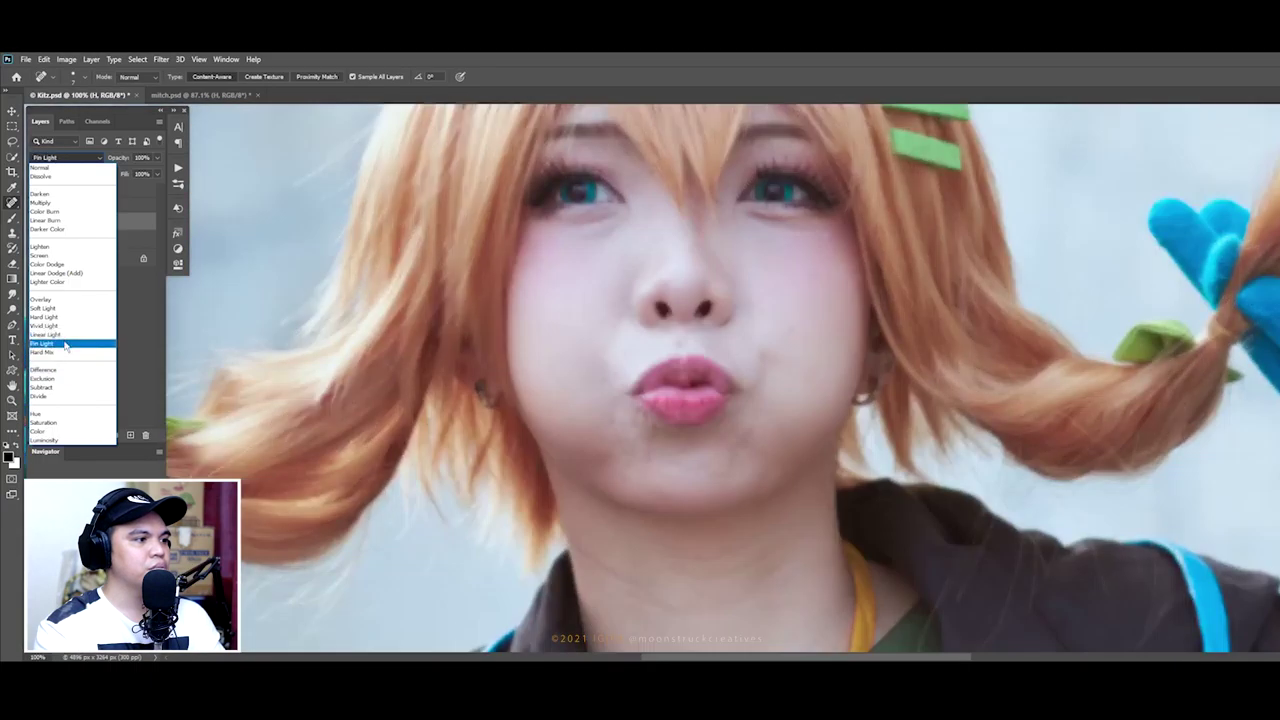
pyautogui.click(63, 334)
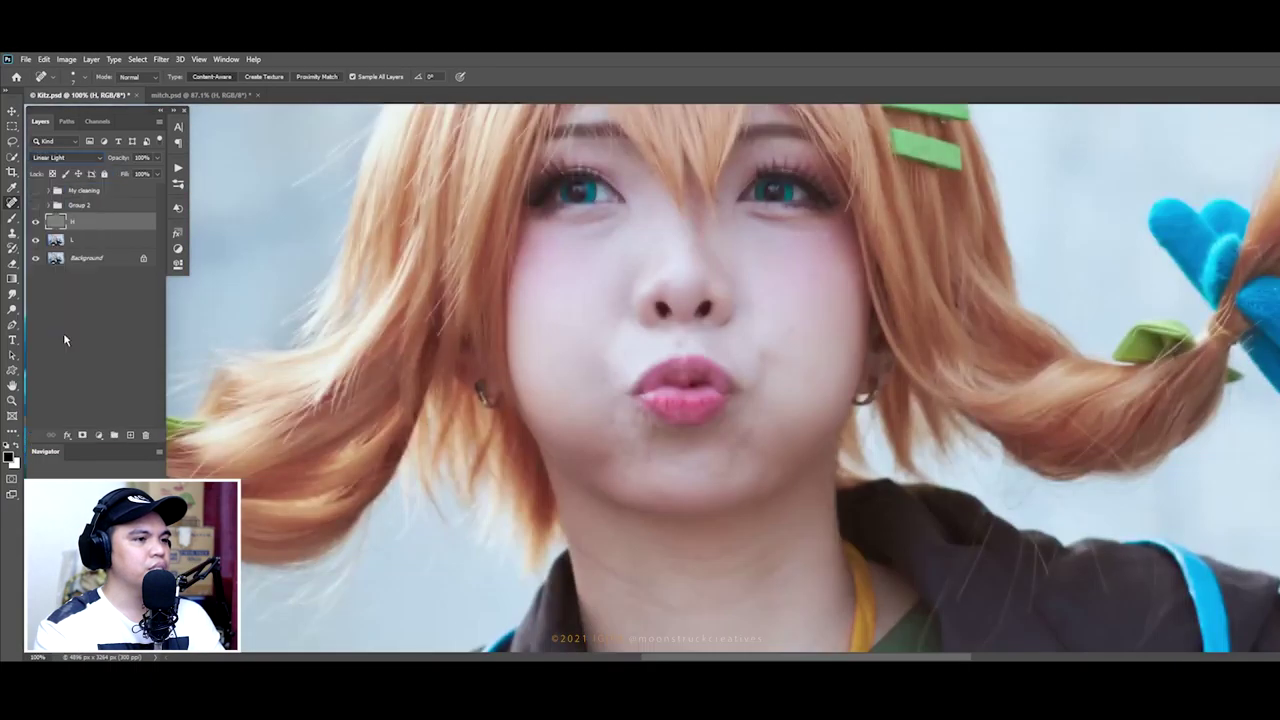
pyautogui.click(100, 240)
pyautogui.press('v')
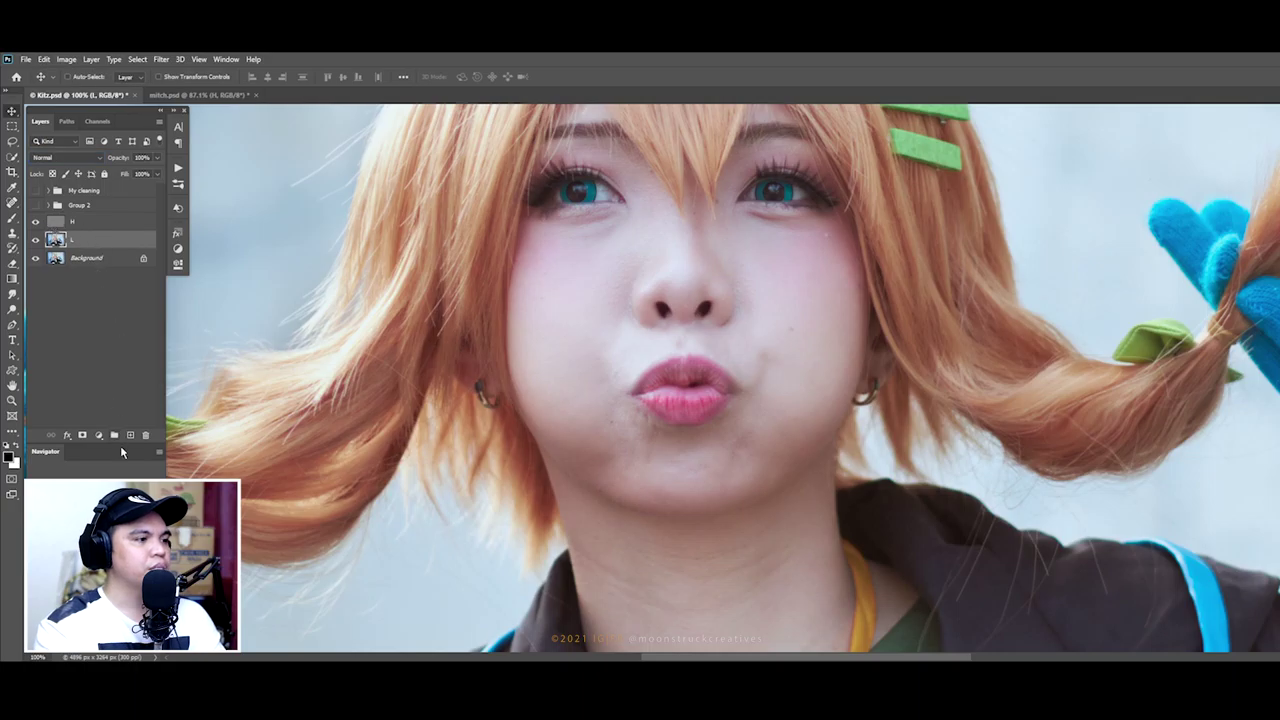
pyautogui.hotkey('shift', 'alt', 'j')
pyautogui.keyDown('shift'); pyautogui.click(95, 222); pyautogui.keyUp('shift')
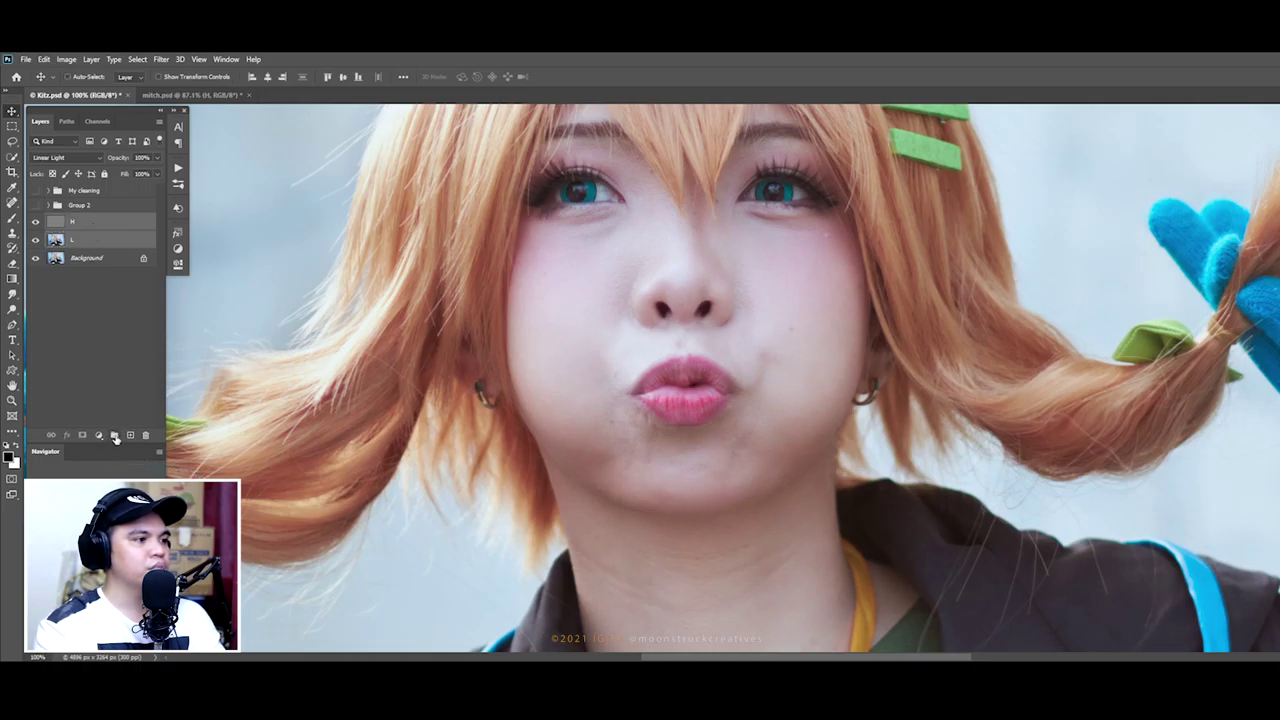
# Step: Group layers H and L into Group 3, toggling H to compare detail with the blurred base
pyautogui.click(114, 436)
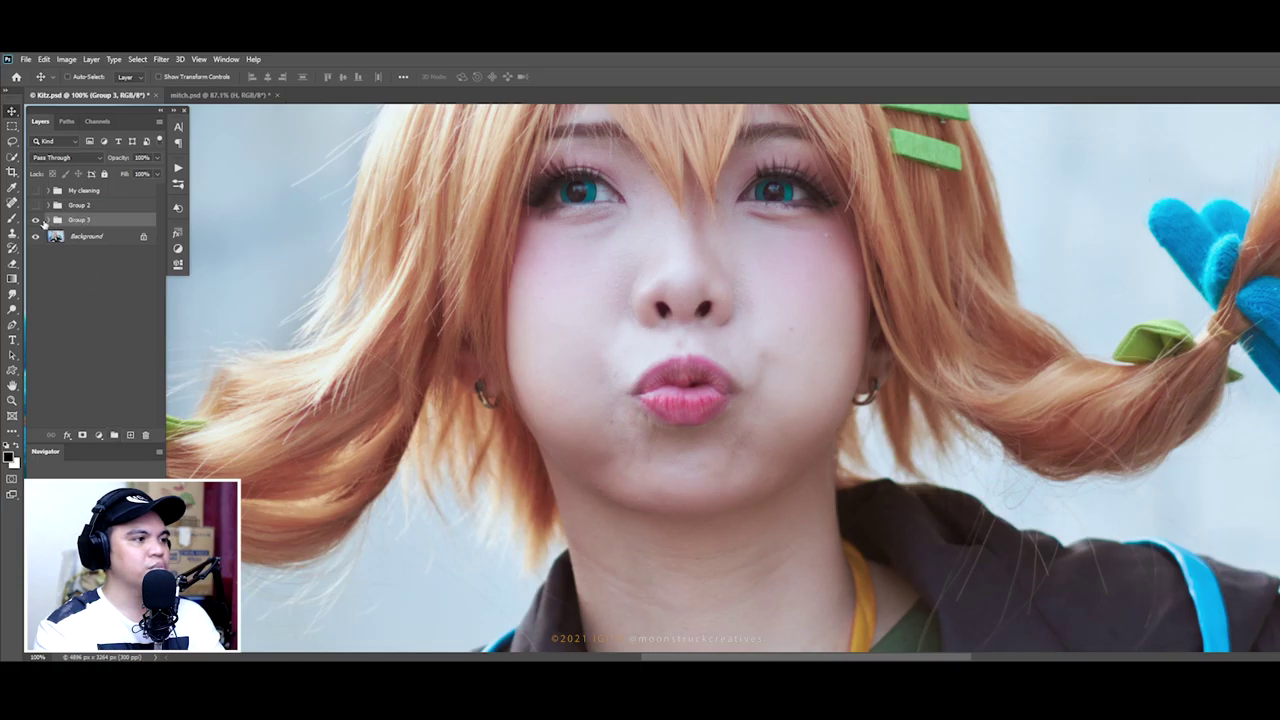
pyautogui.click(48, 220)
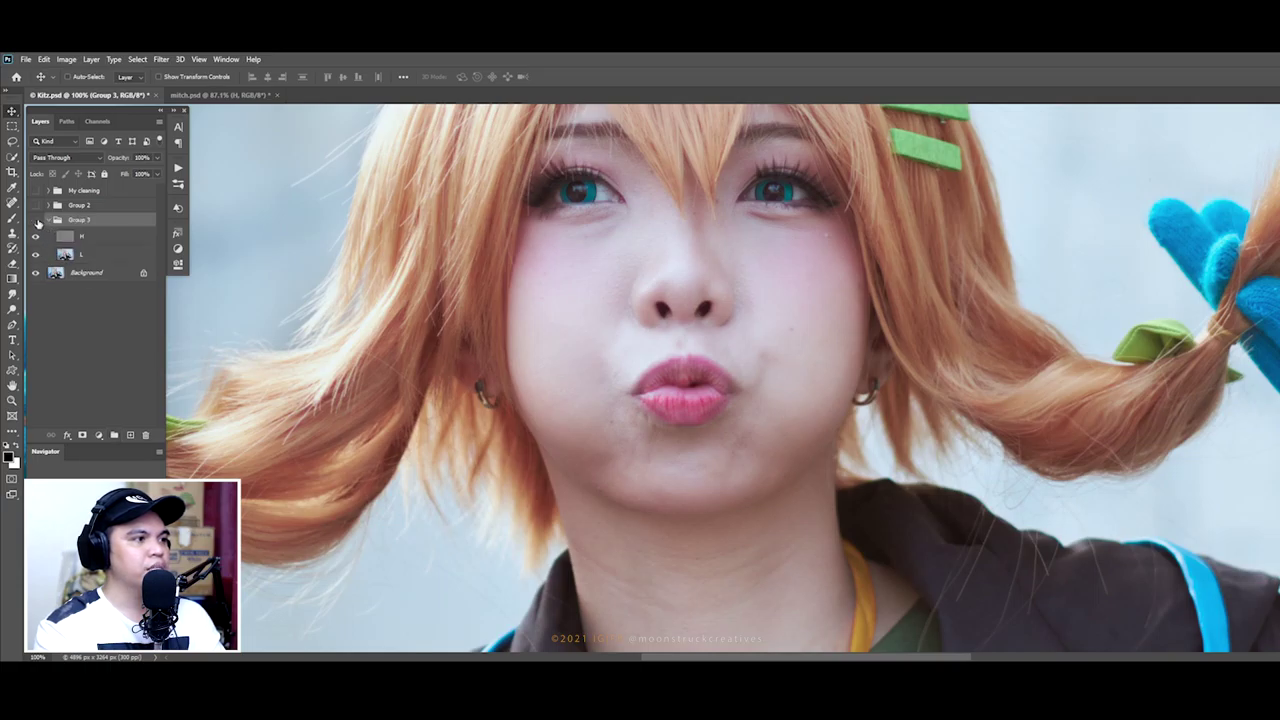
pyautogui.click(37, 221)
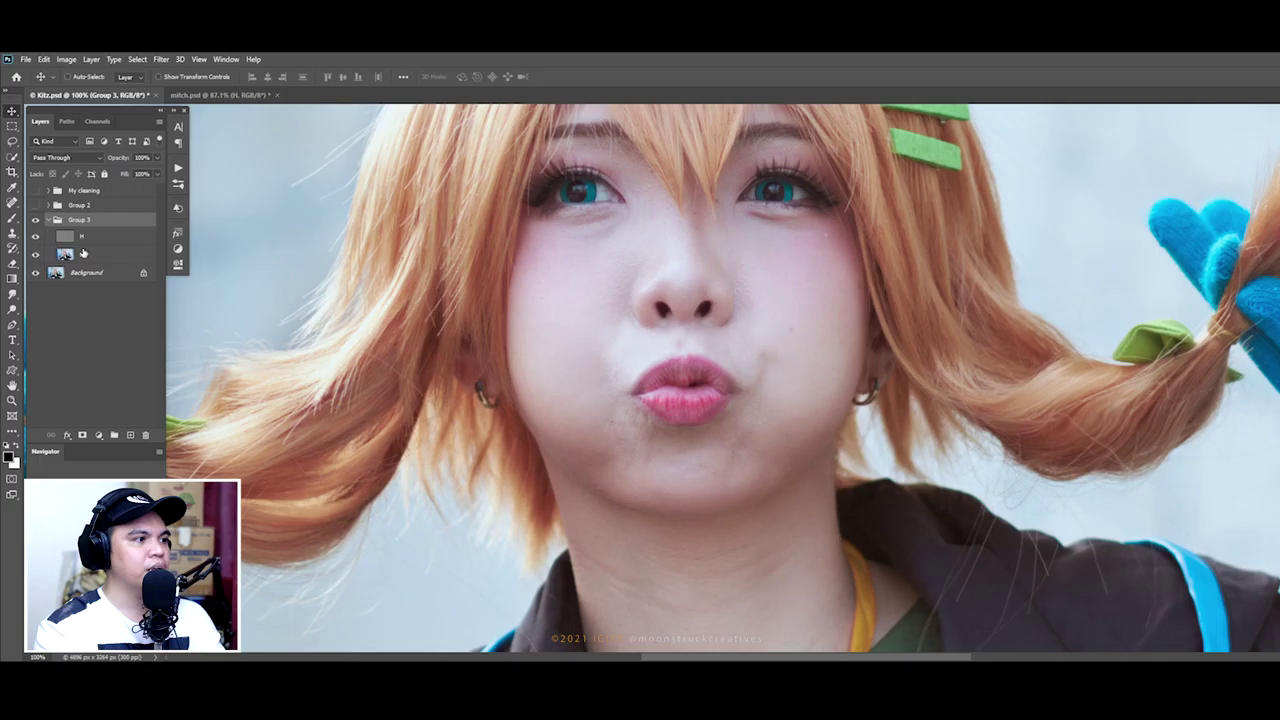
pyautogui.click(35, 236)
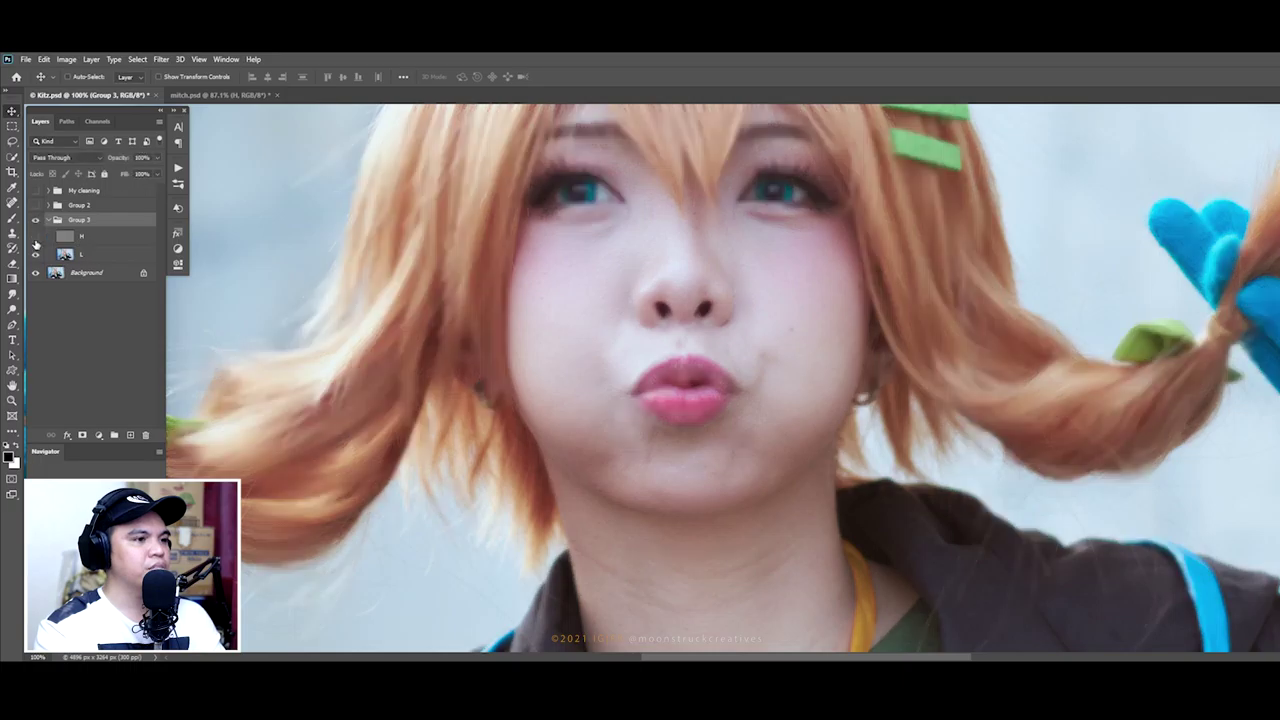
pyautogui.click(35, 237)
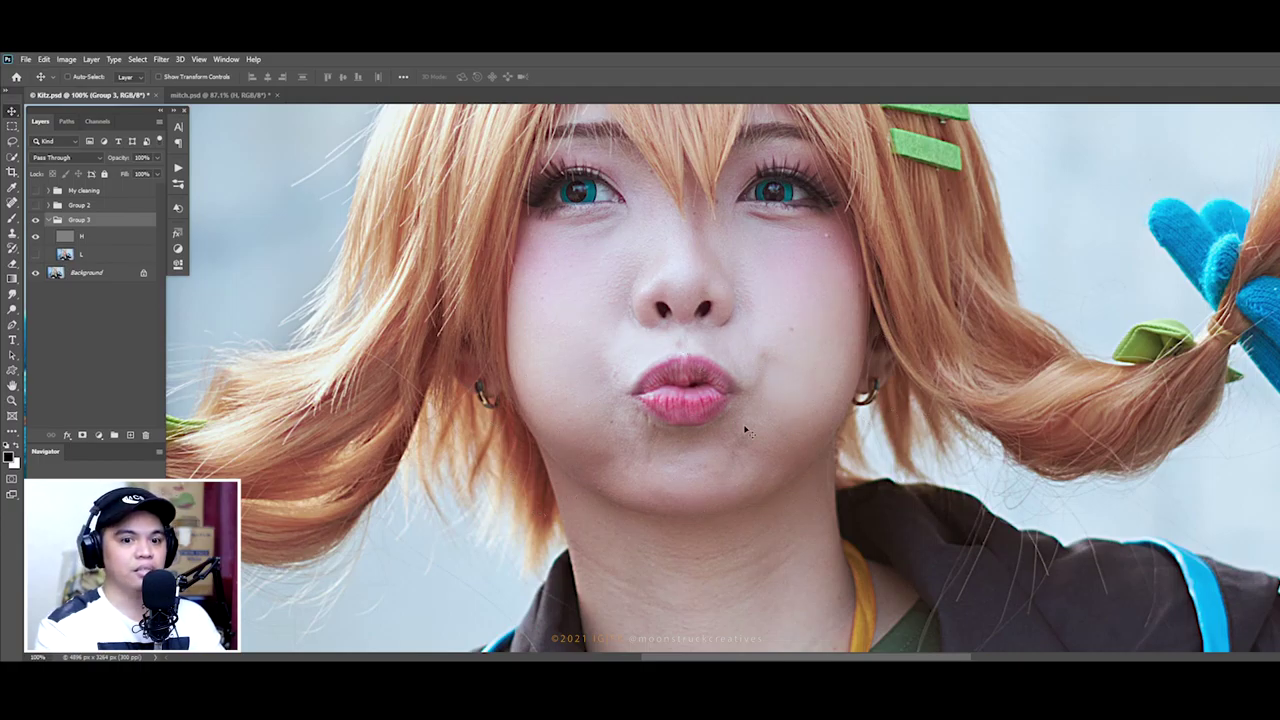
pyautogui.click(35, 254)
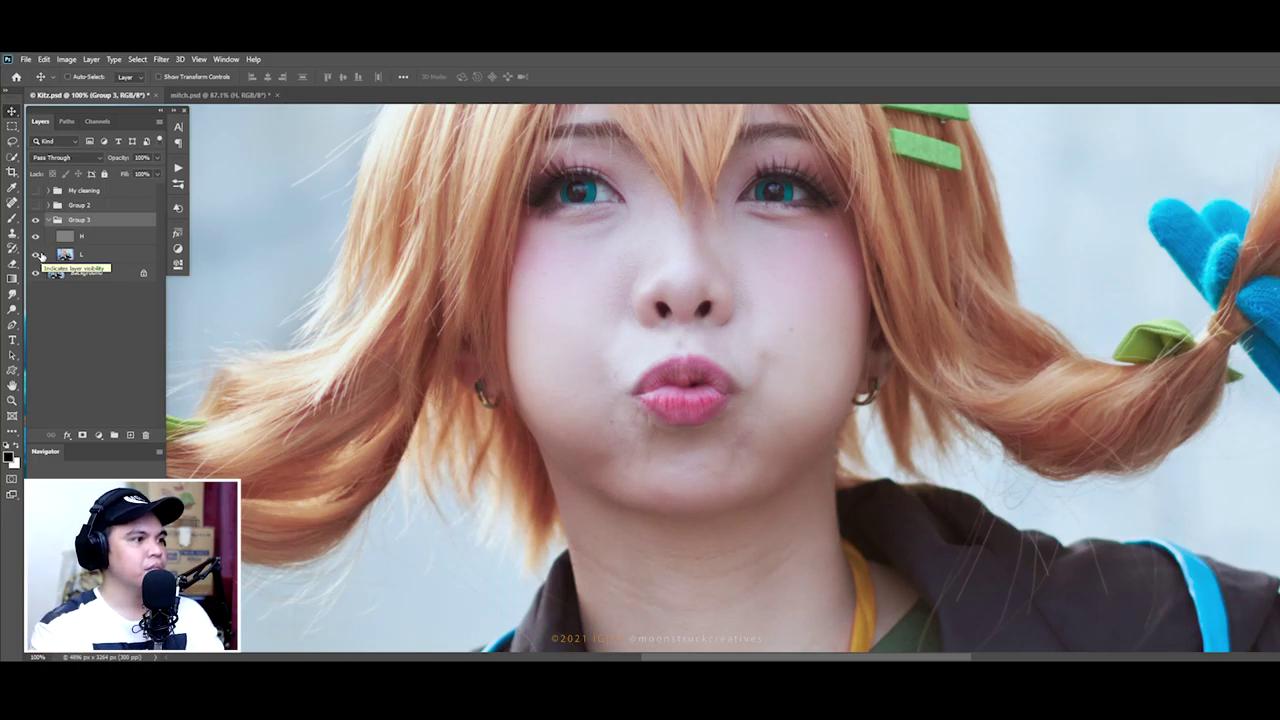
pyautogui.click(104, 244)
pyautogui.click(98, 259)
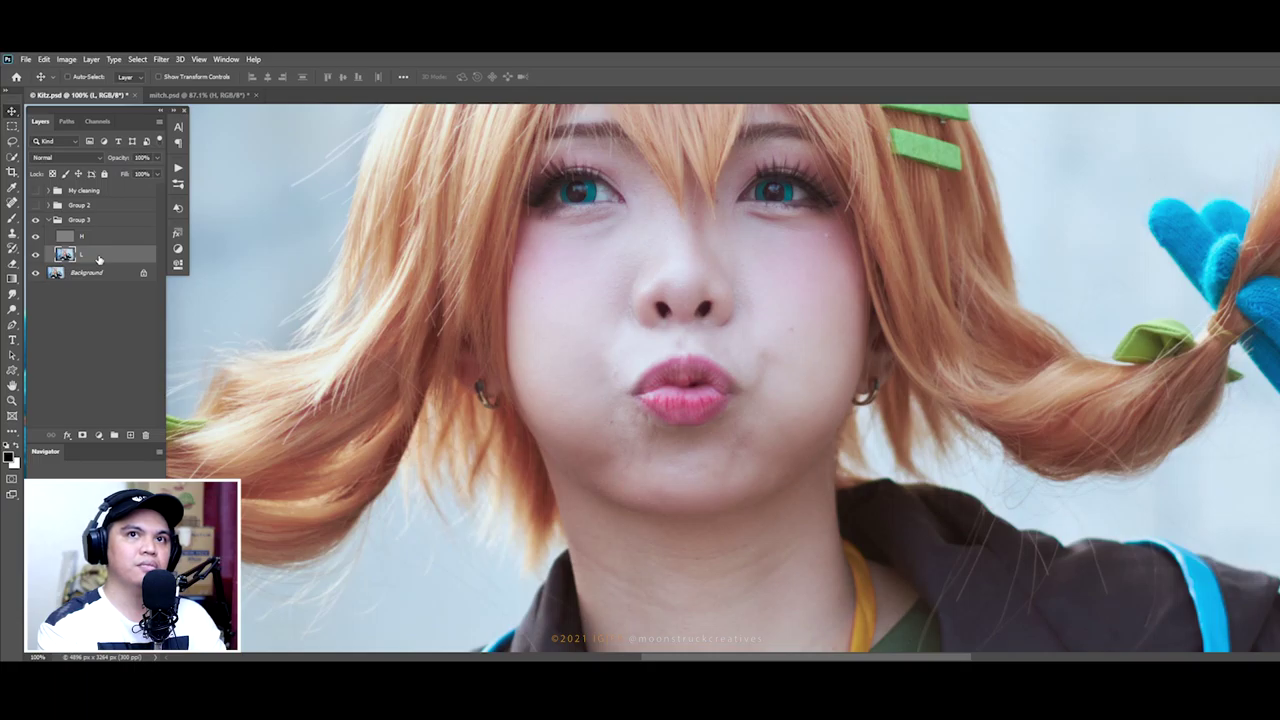
# Step: Duplicate Group 3 as a hidden Group 3 copy, keeping Group 3 visible with L active
pyautogui.click(54, 224)
pyautogui.click(48, 220)
pyautogui.hotkey('ctrl', 'j')
pyautogui.click(36, 220)
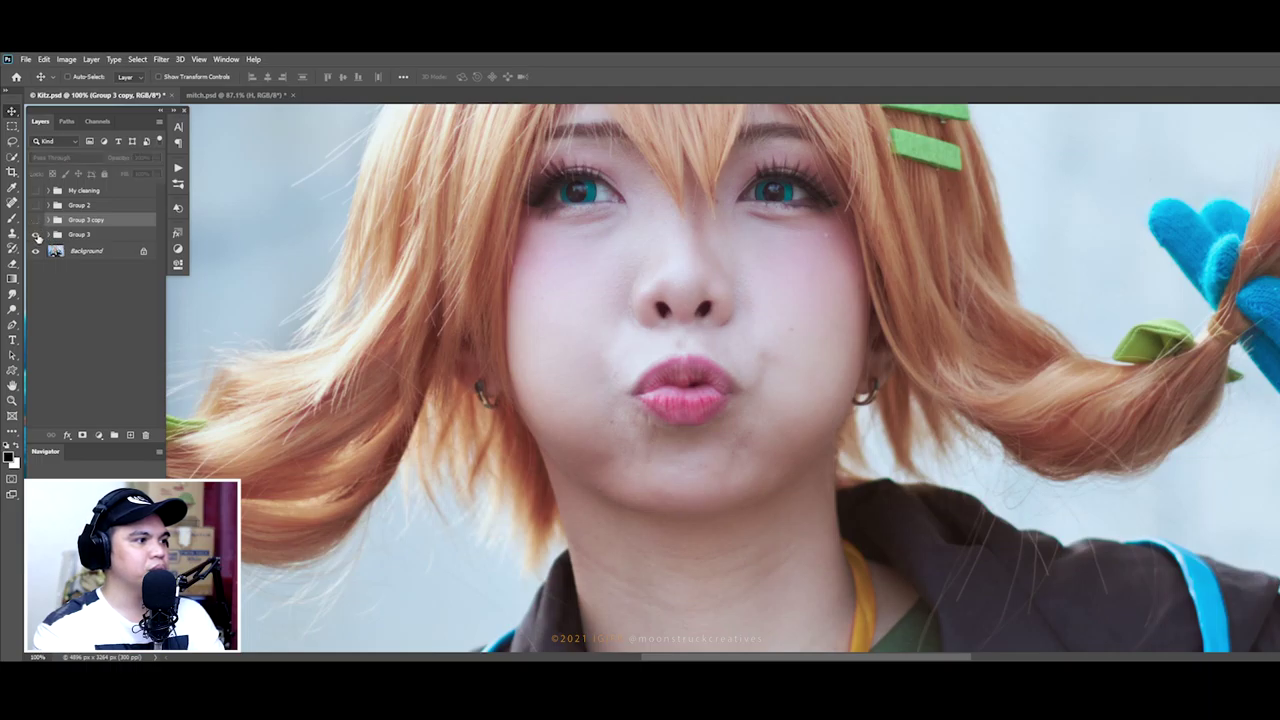
pyautogui.click(36, 234)
pyautogui.click(48, 234)
pyautogui.click(97, 264)
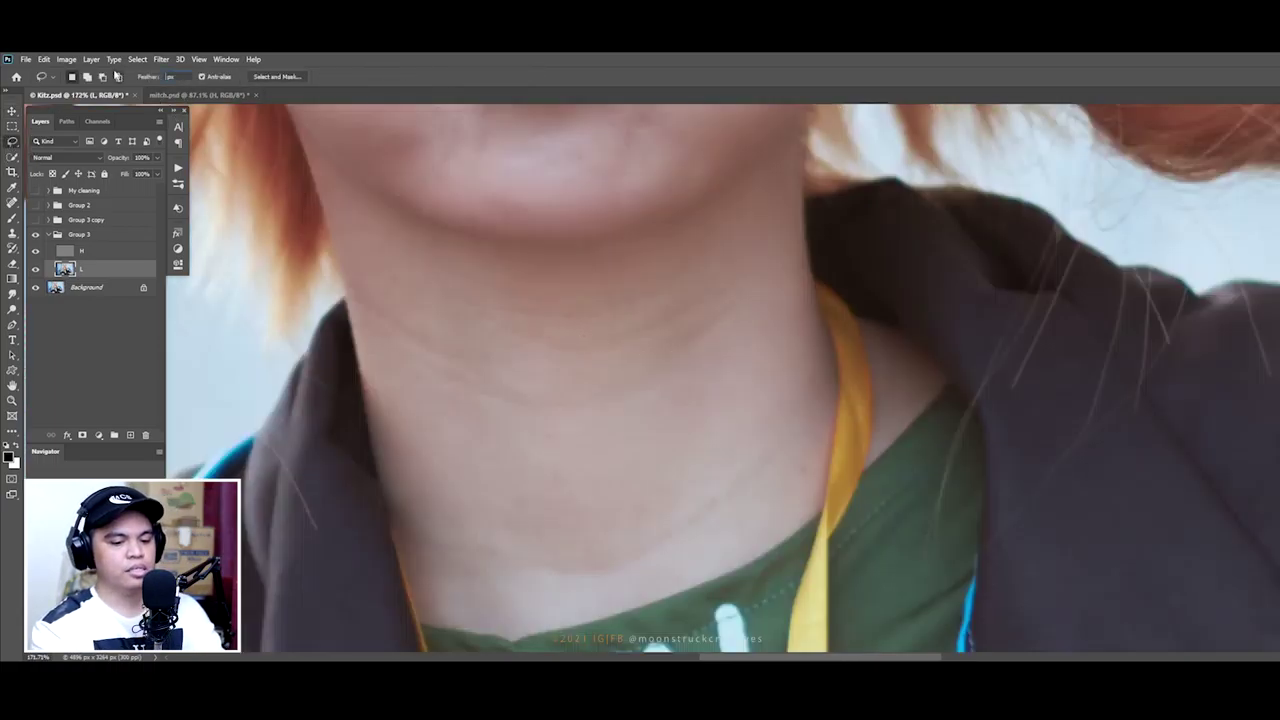
# Step: Lasso an unfeathered neck skin patch, preview it in Quick Mask, then deselect
pyautogui.moveTo(150, 76); pyautogui.dragTo(118, 77)
pyautogui.moveTo(690, 303); pyautogui.dragTo(698, 302)
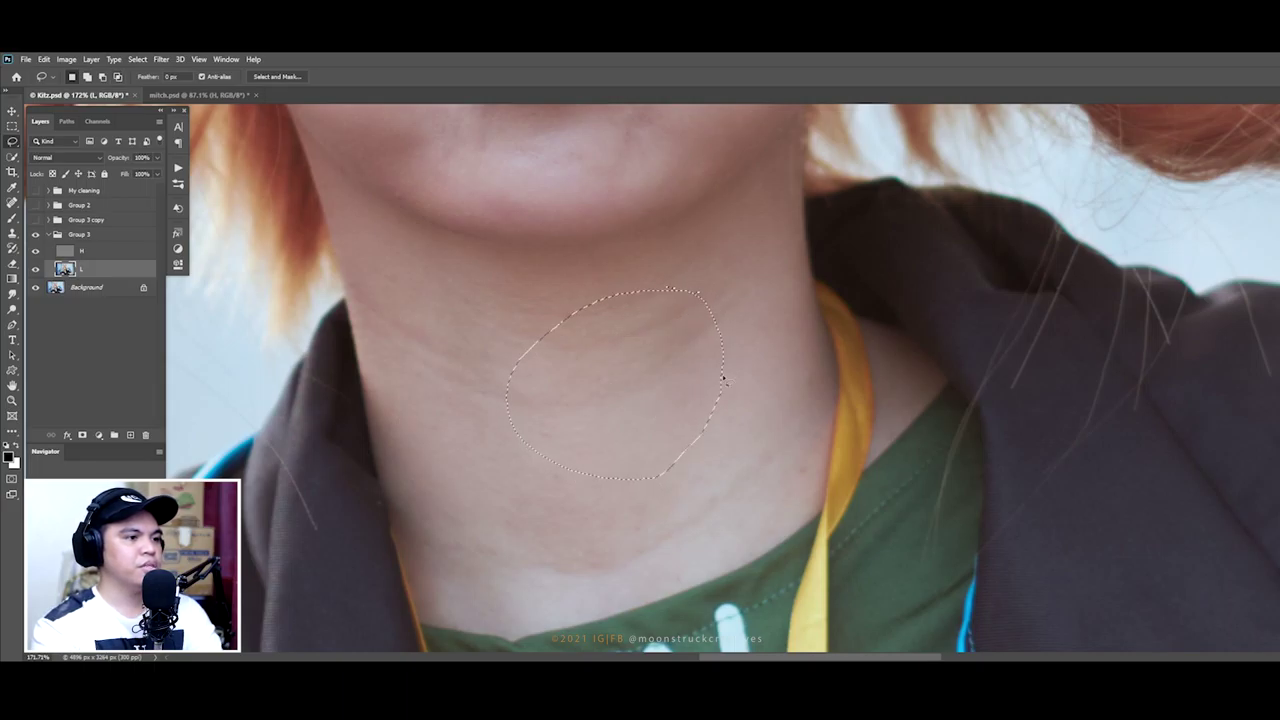
pyautogui.press('q')
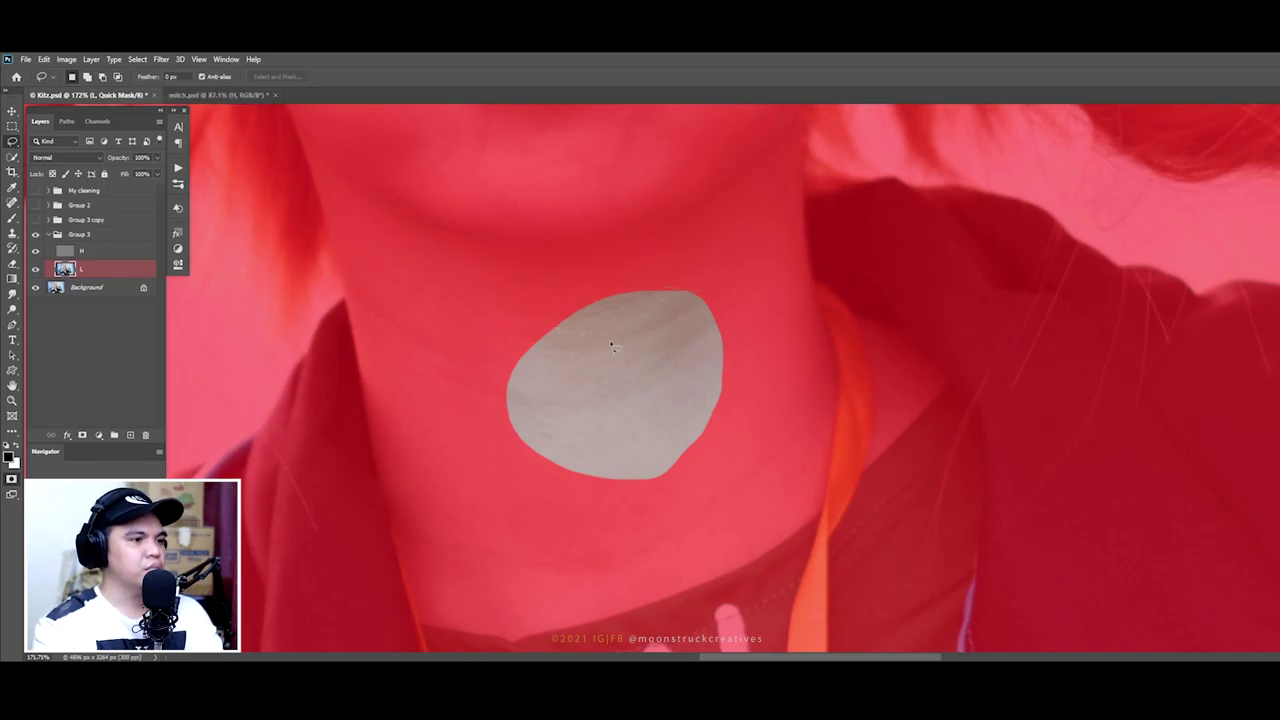
pyautogui.press('q')
pyautogui.press('q')
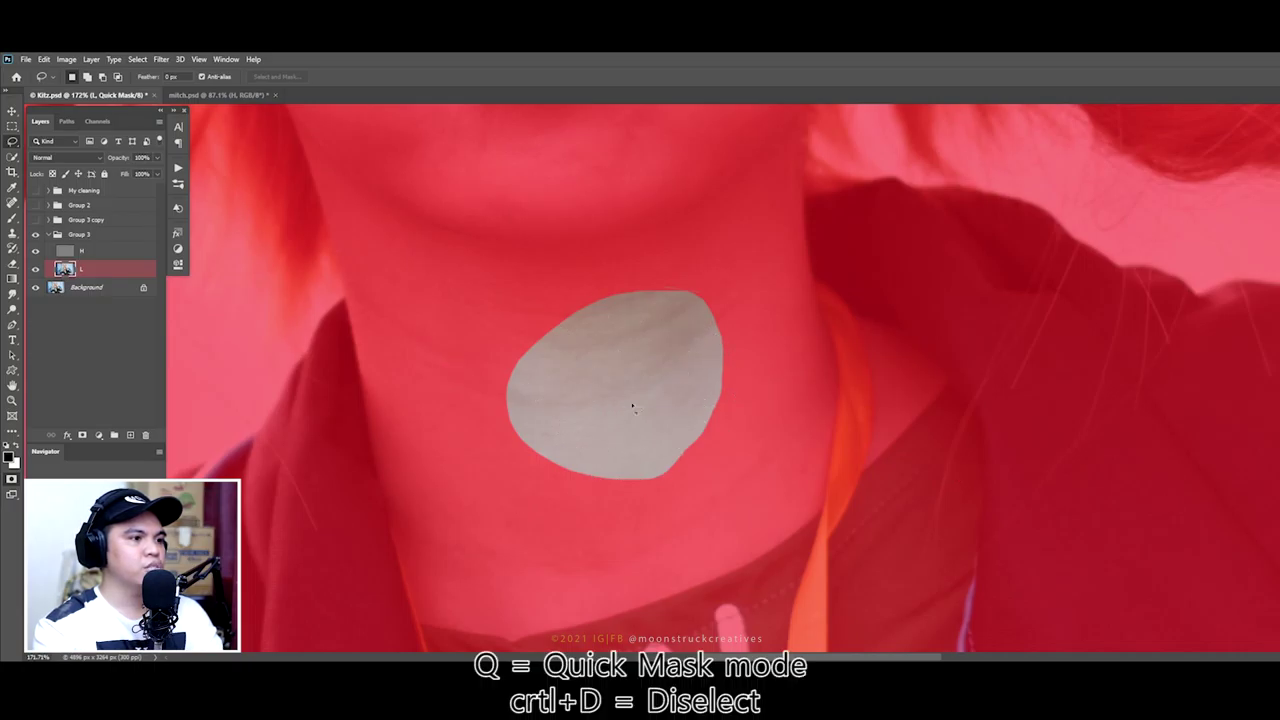
pyautogui.press('q')
pyautogui.hotkey('ctrl', 'd')
# Step: Set Feather to 20 px and lasso a soft-edged neck patch, checking it in Quick Mask
pyautogui.moveTo(737, 286); pyautogui.dragTo(646, 368)
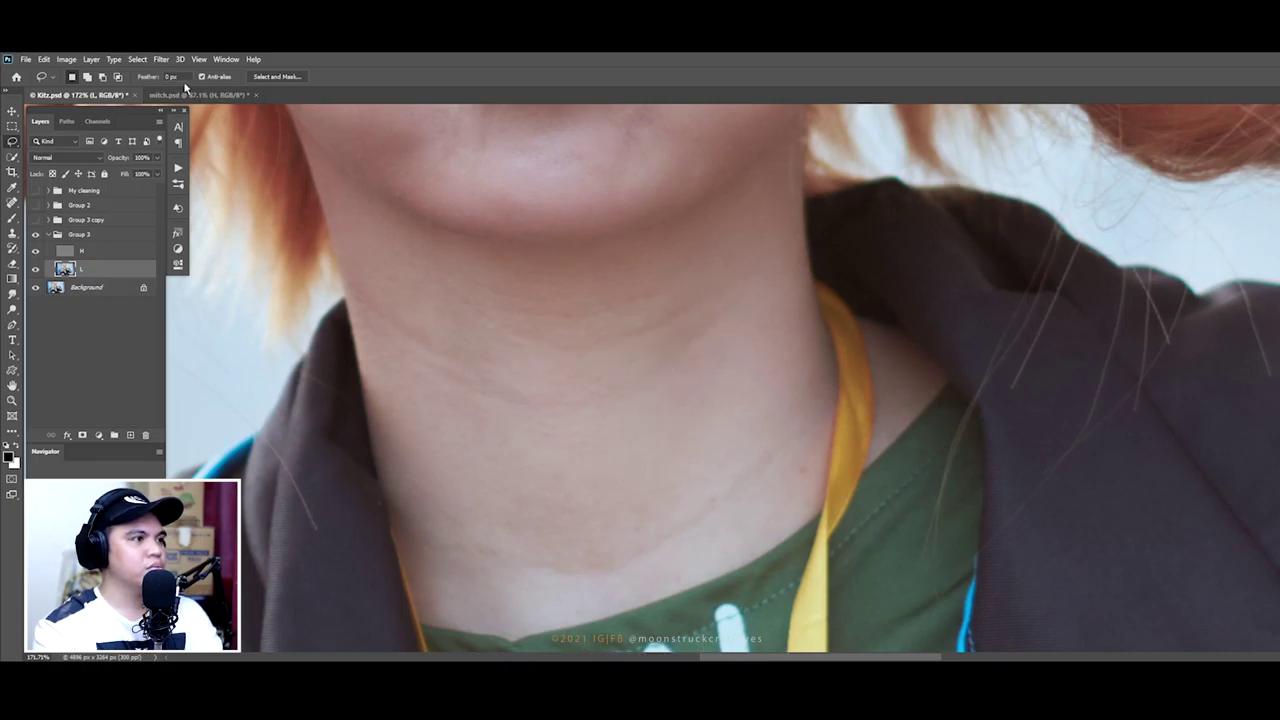
pyautogui.doubleClick(171, 76)
pyautogui.write('20')
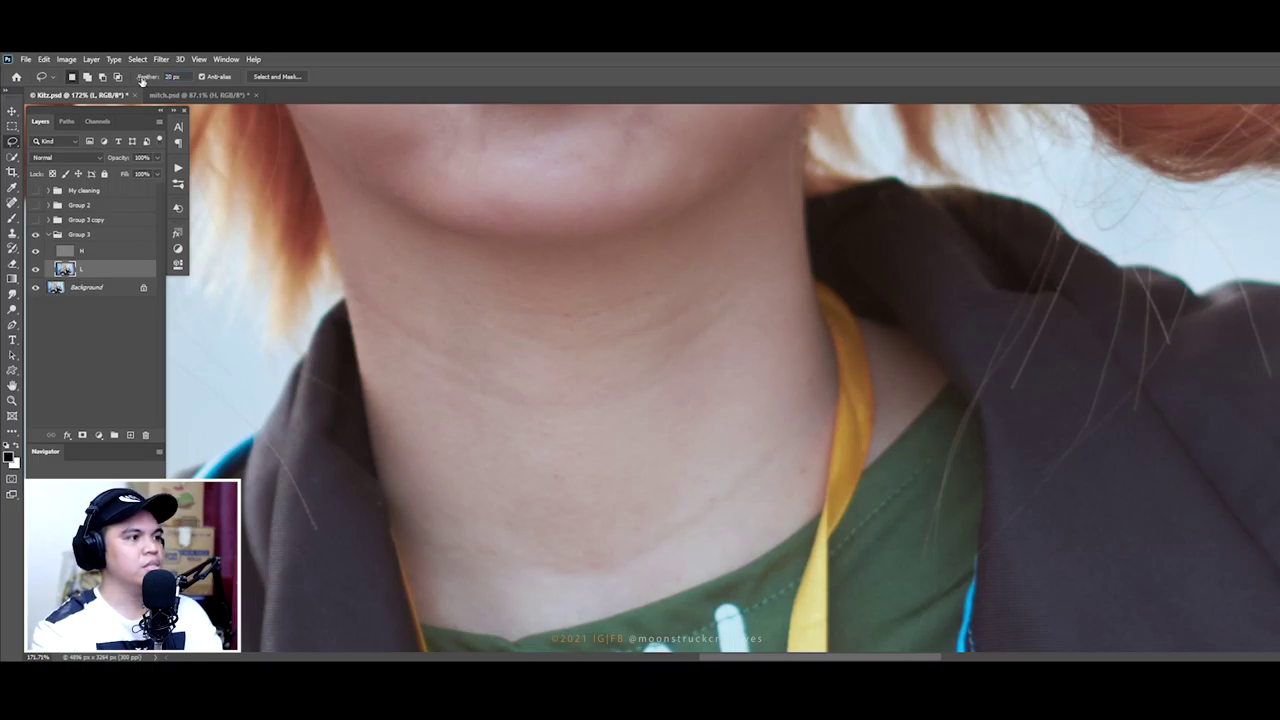
pyautogui.moveTo(632, 302); pyautogui.dragTo(740, 300)
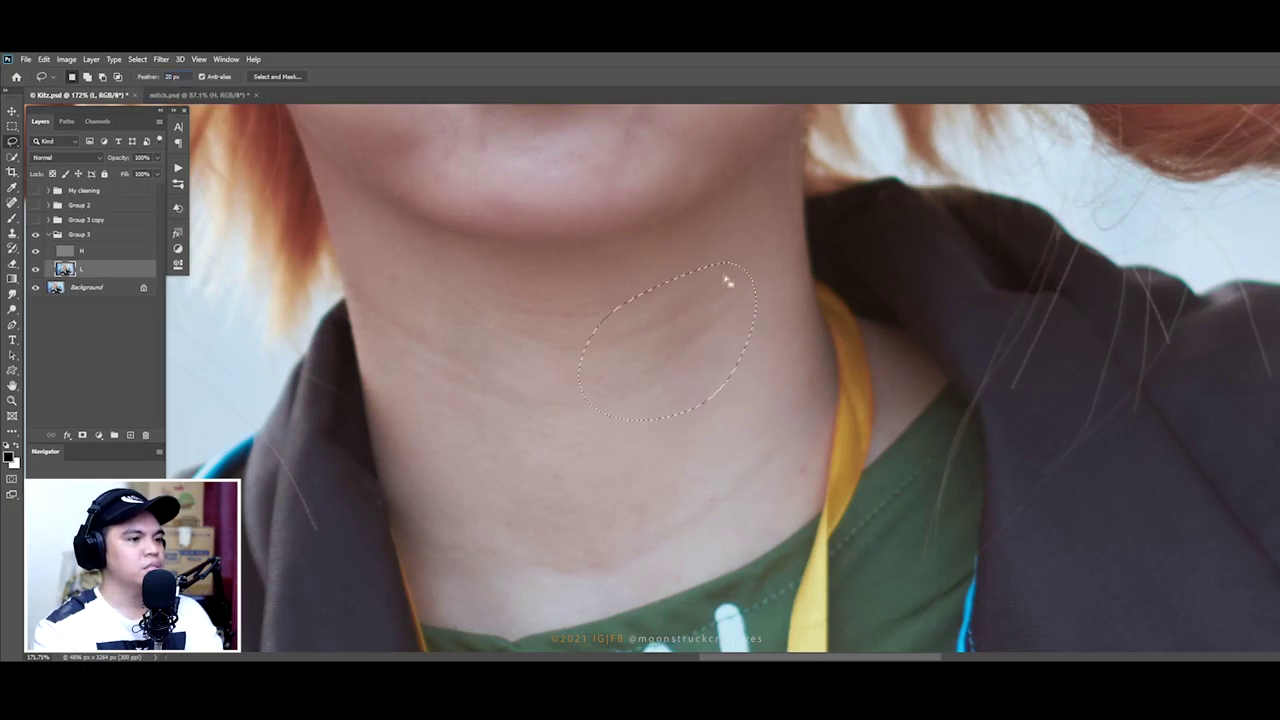
pyautogui.press('q')
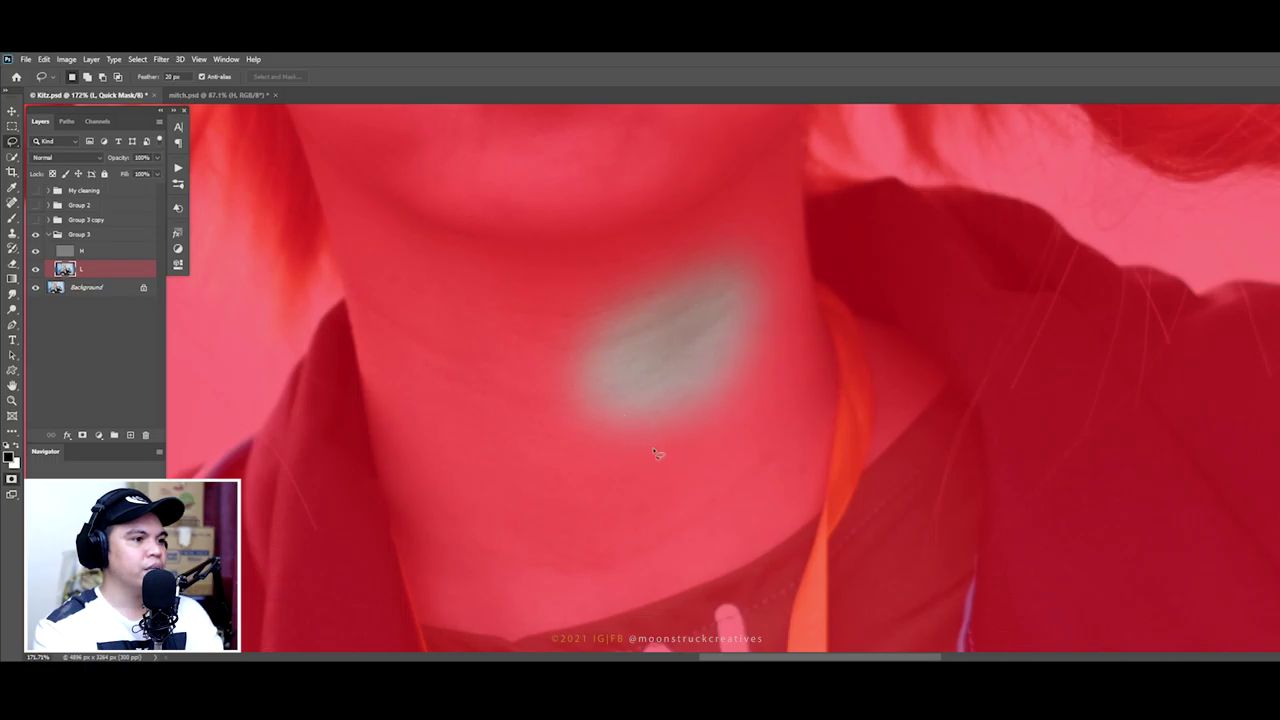
pyautogui.press('q')
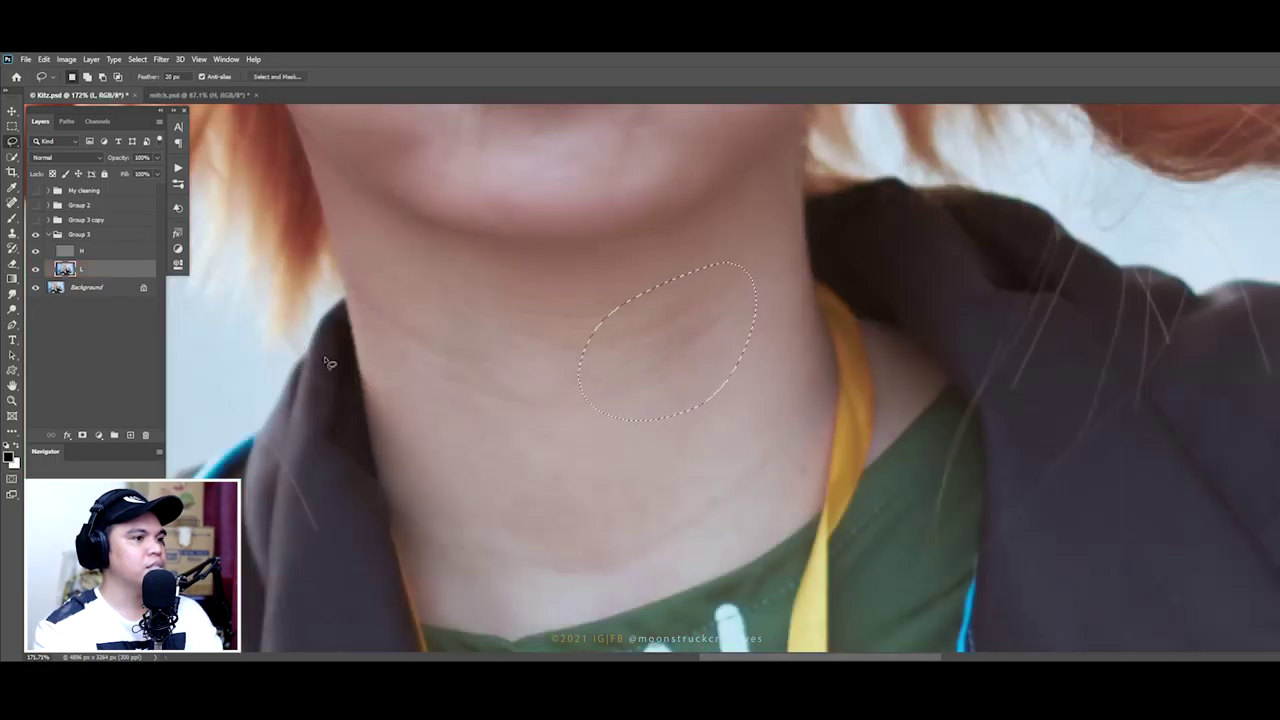
# Step: Blur the neck patch with a roughly 19-pixel Gaussian Blur, then deselect
pyautogui.click(160, 60)
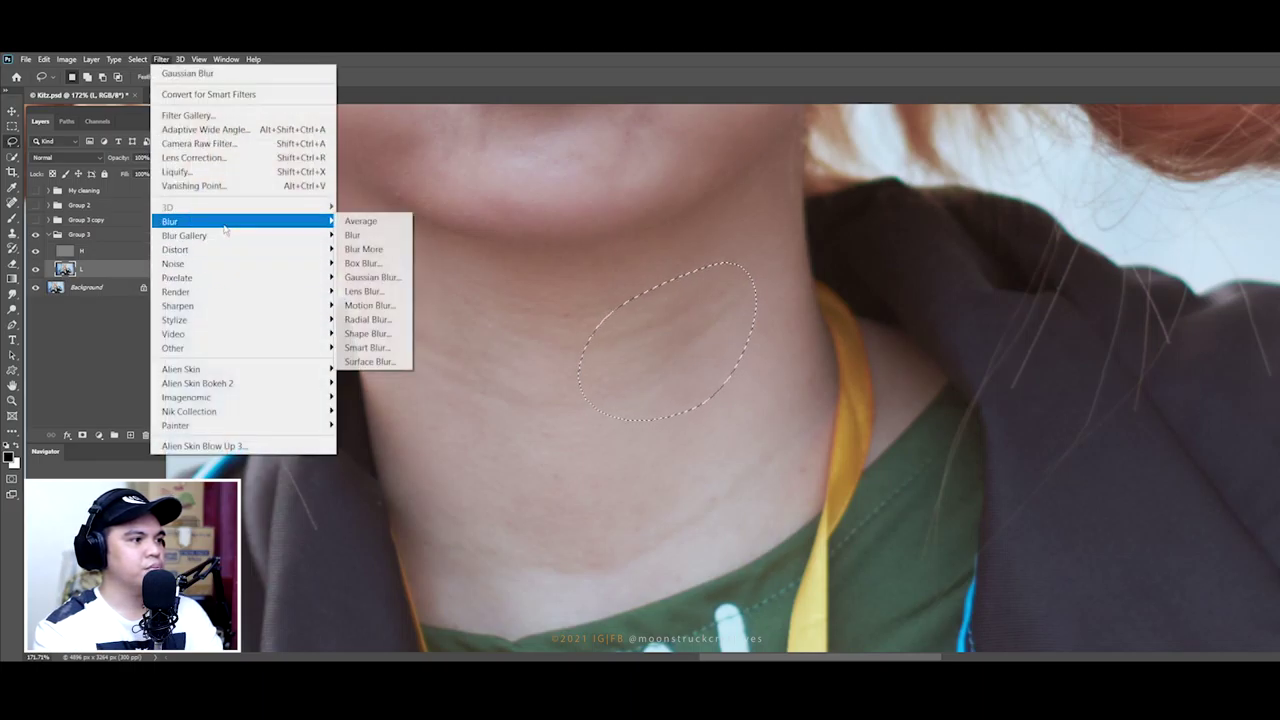
pyautogui.click(375, 277)
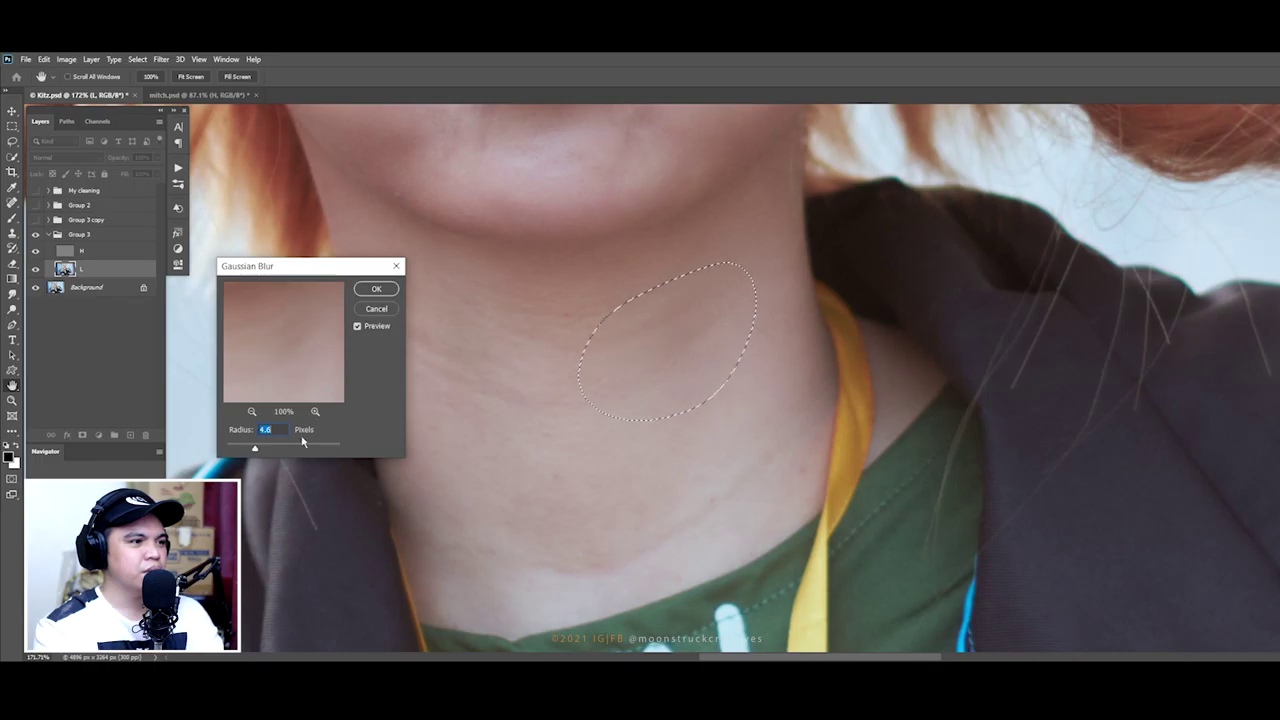
pyautogui.moveTo(254, 449); pyautogui.dragTo(277, 451)
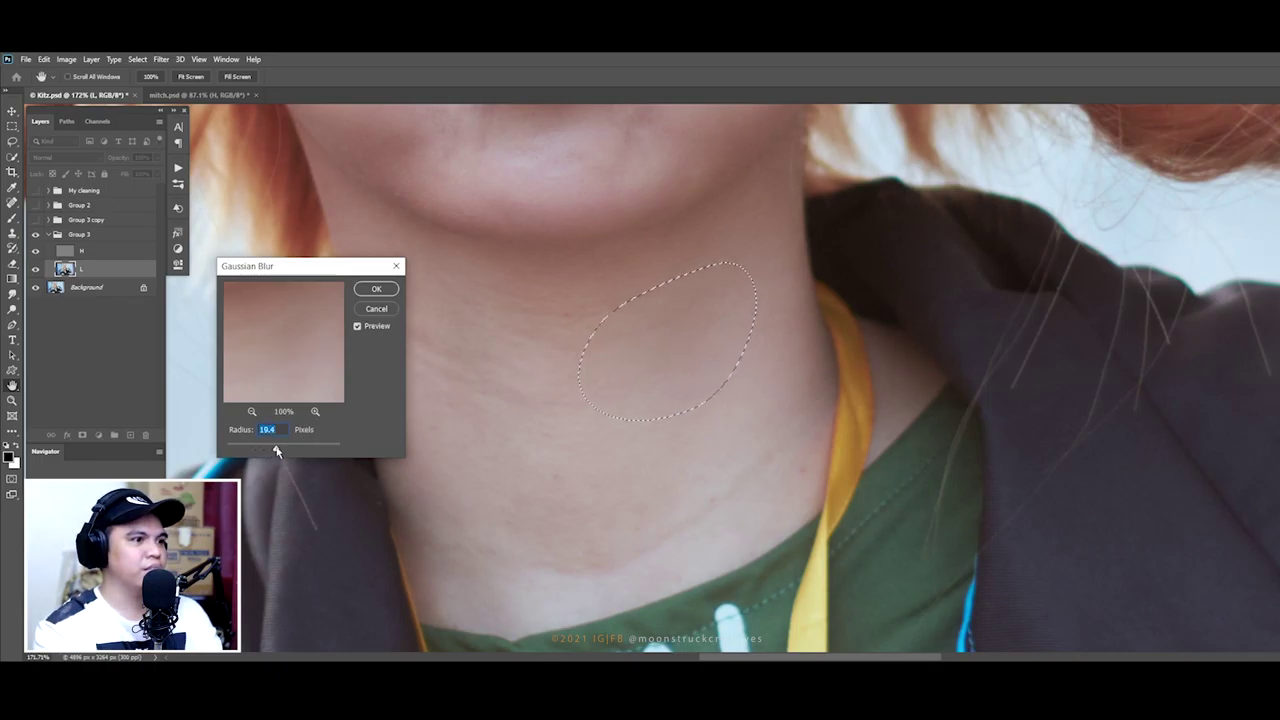
pyautogui.click(376, 290)
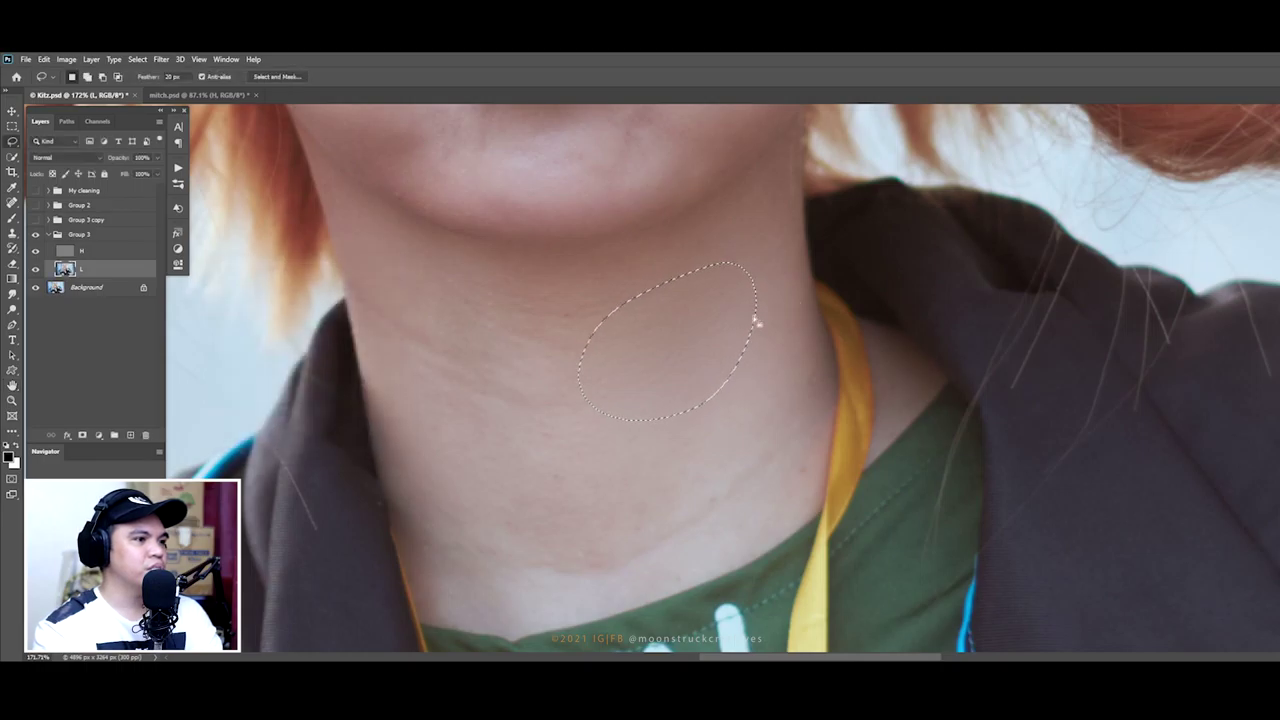
pyautogui.hotkey('ctrl', 'd')
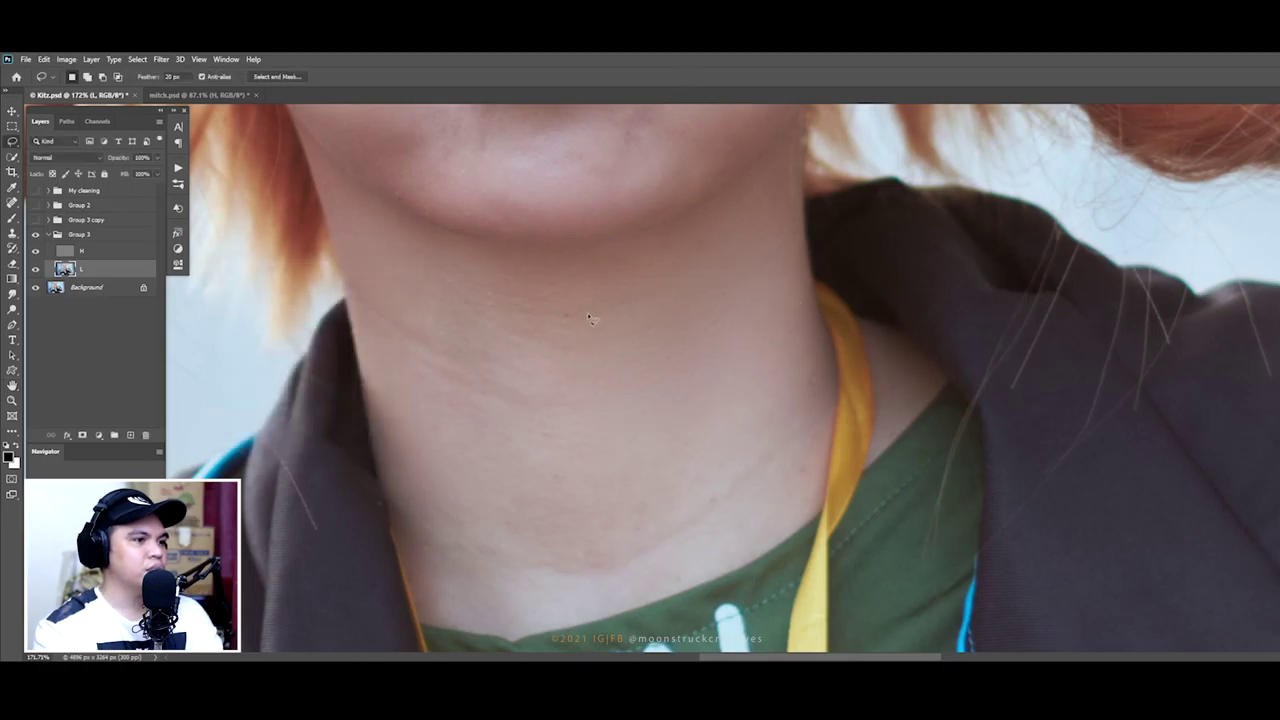
# Step: Lasso the left side of the neck and reapply the Gaussian Blur to it
pyautogui.moveTo(542, 302); pyautogui.dragTo(545, 292)
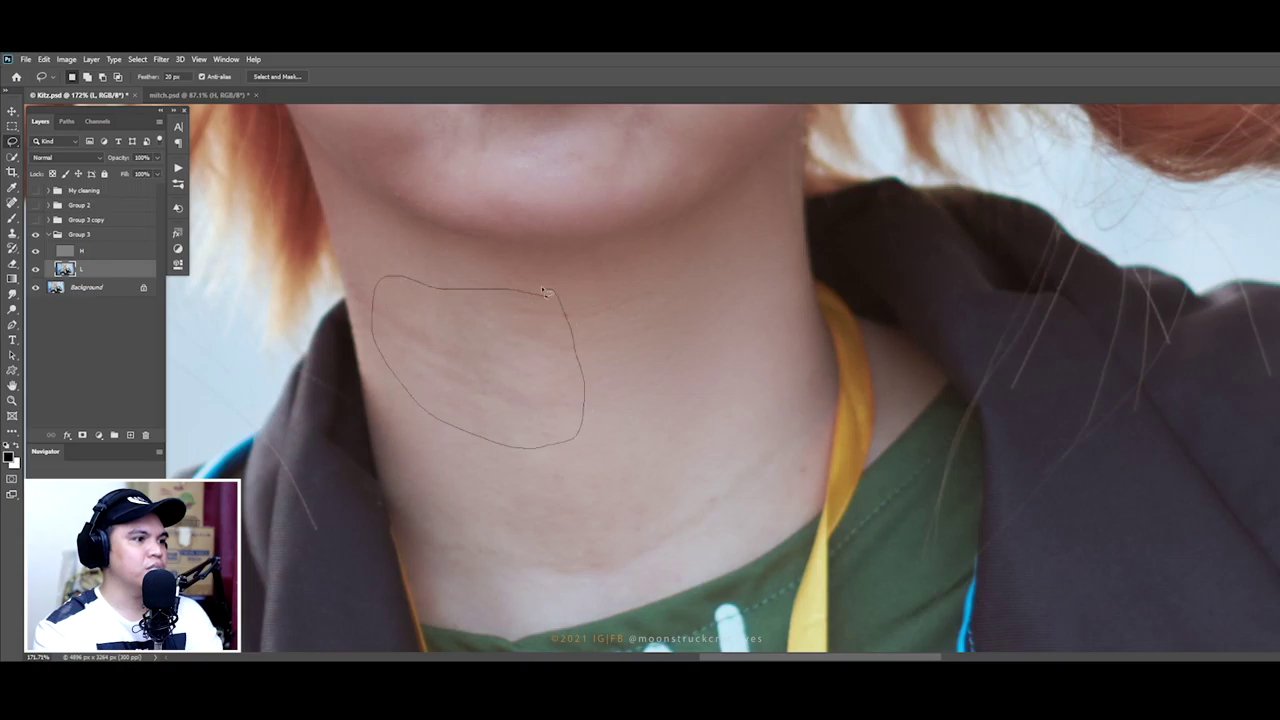
pyautogui.click(160, 59)
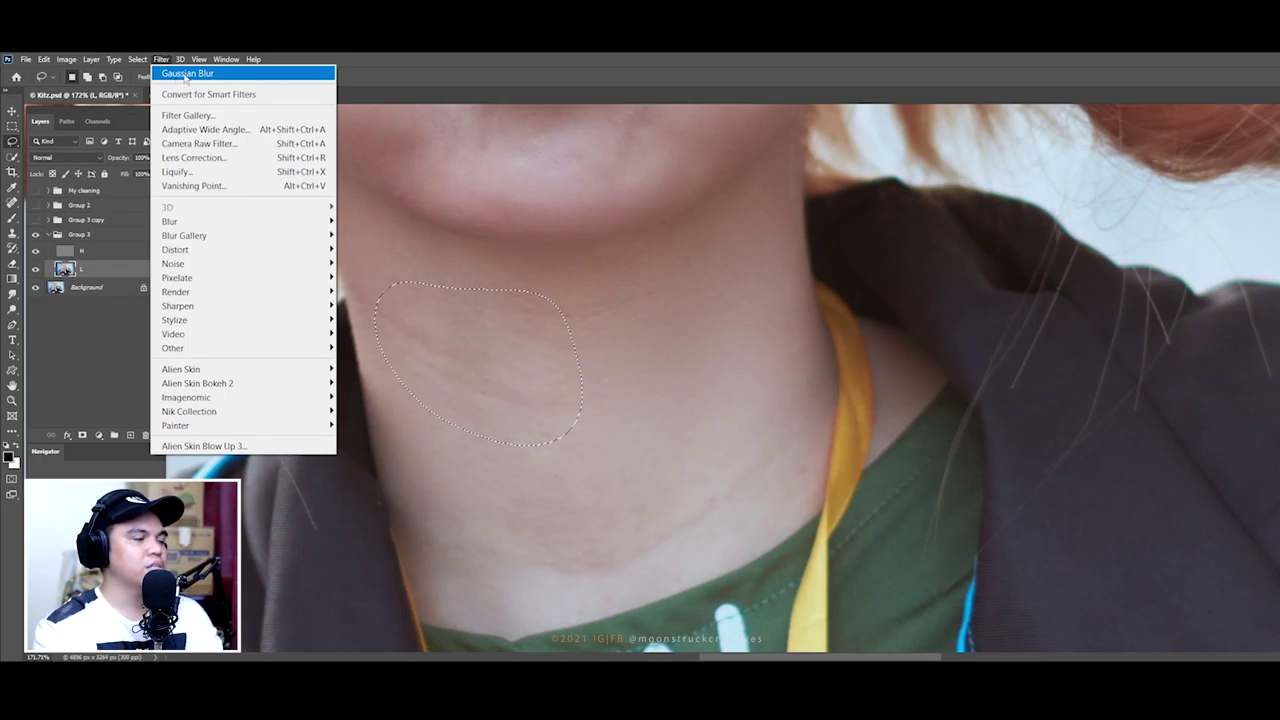
pyautogui.press('Escape')
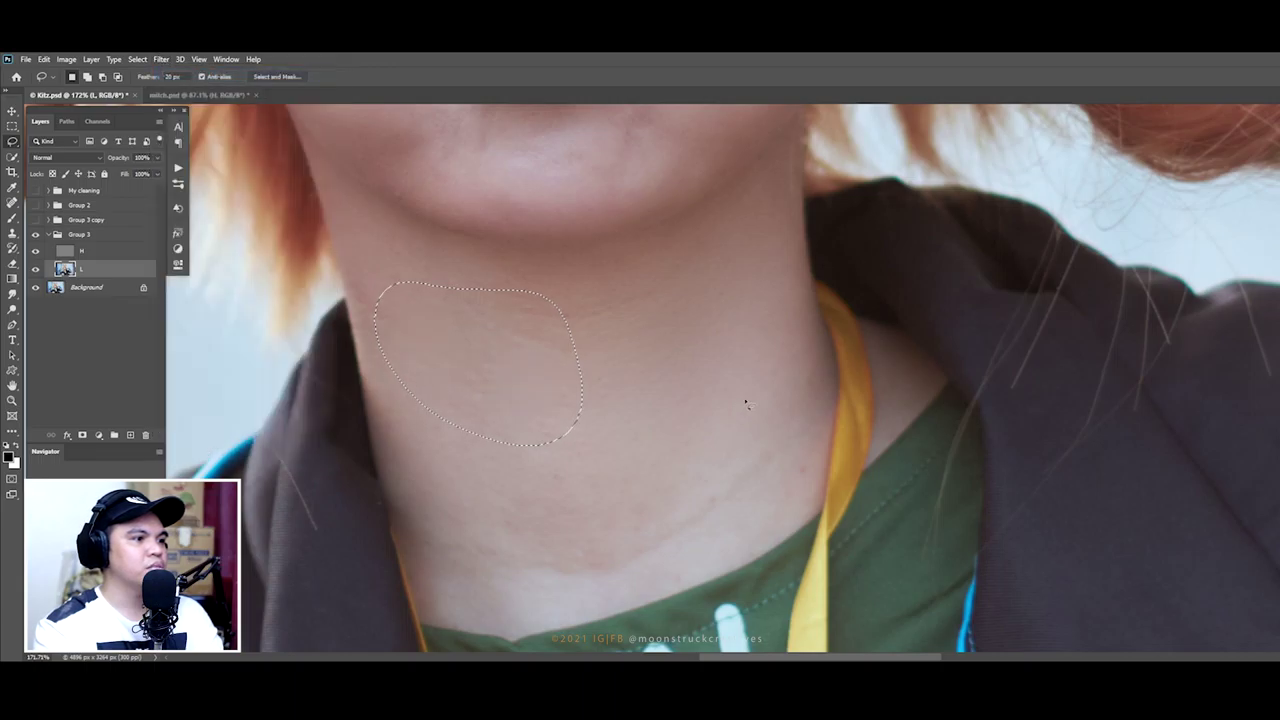
pyautogui.scroll(-2, 645, 360)
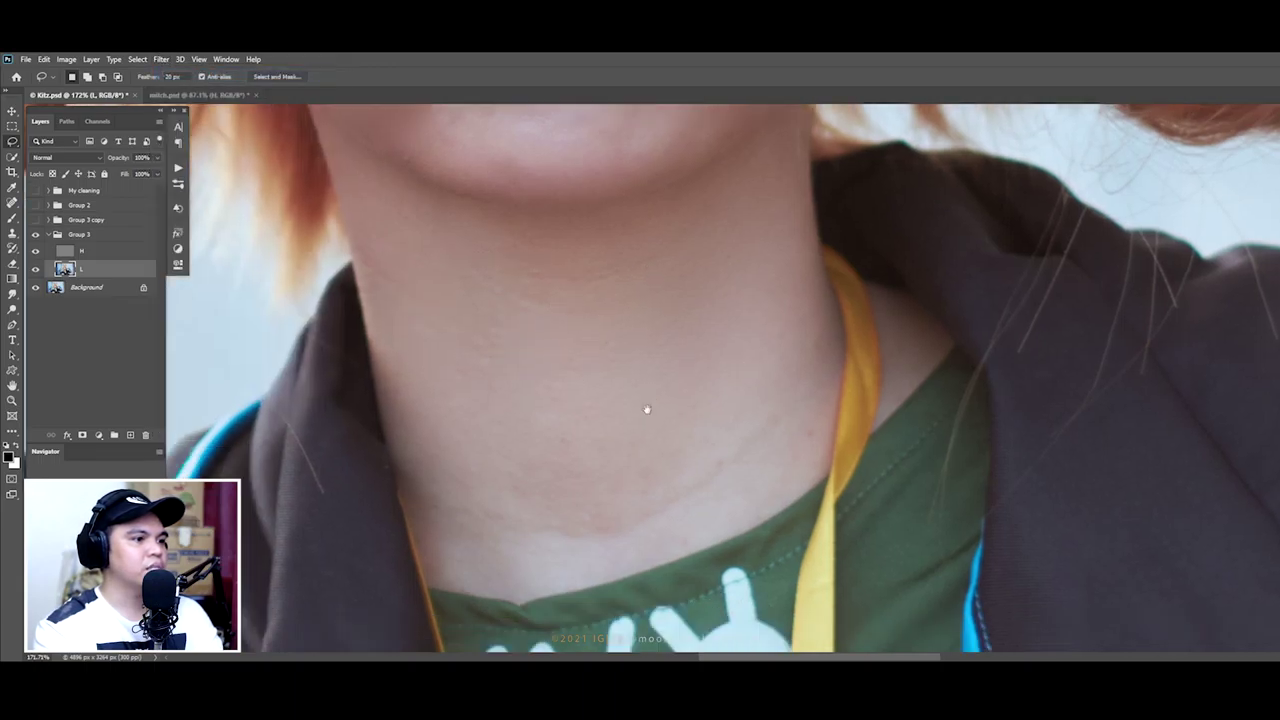
# Step: Lasso the lower neck crease near the collar, reapply the last blur, and deselect
pyautogui.moveTo(771, 387); pyautogui.dragTo(675, 532)
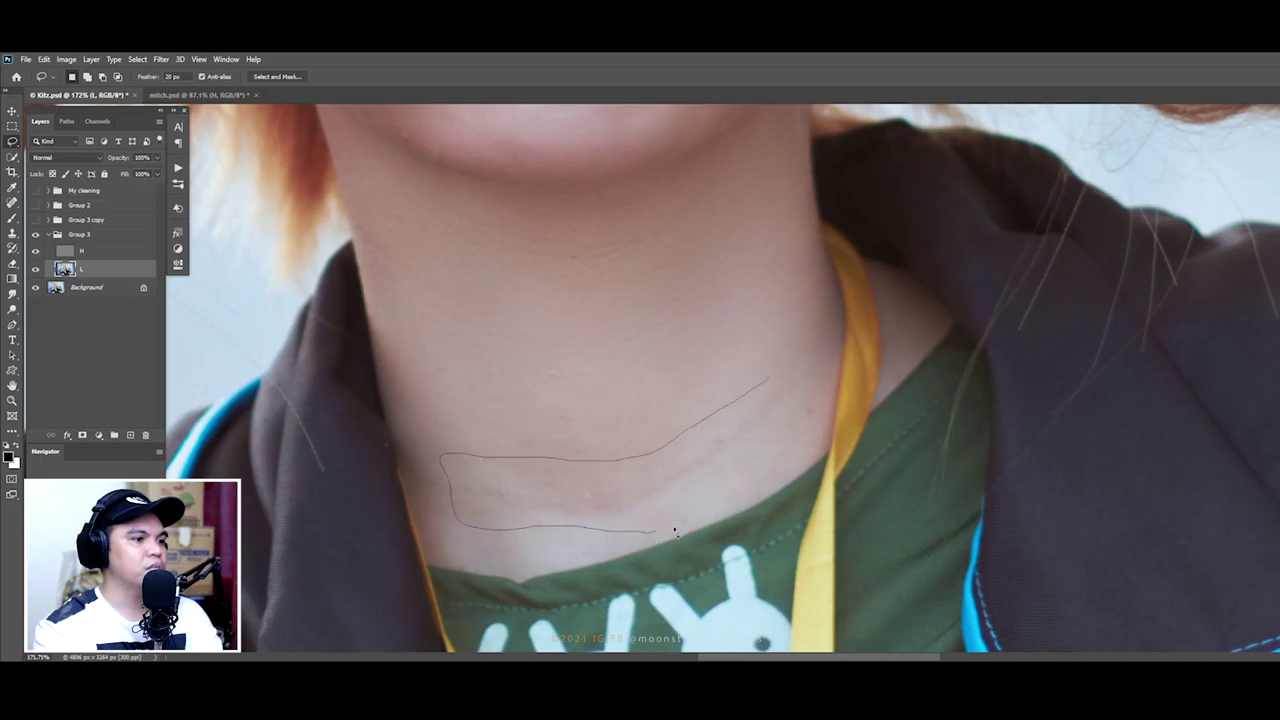
pyautogui.moveTo(675, 532); pyautogui.dragTo(795, 388)
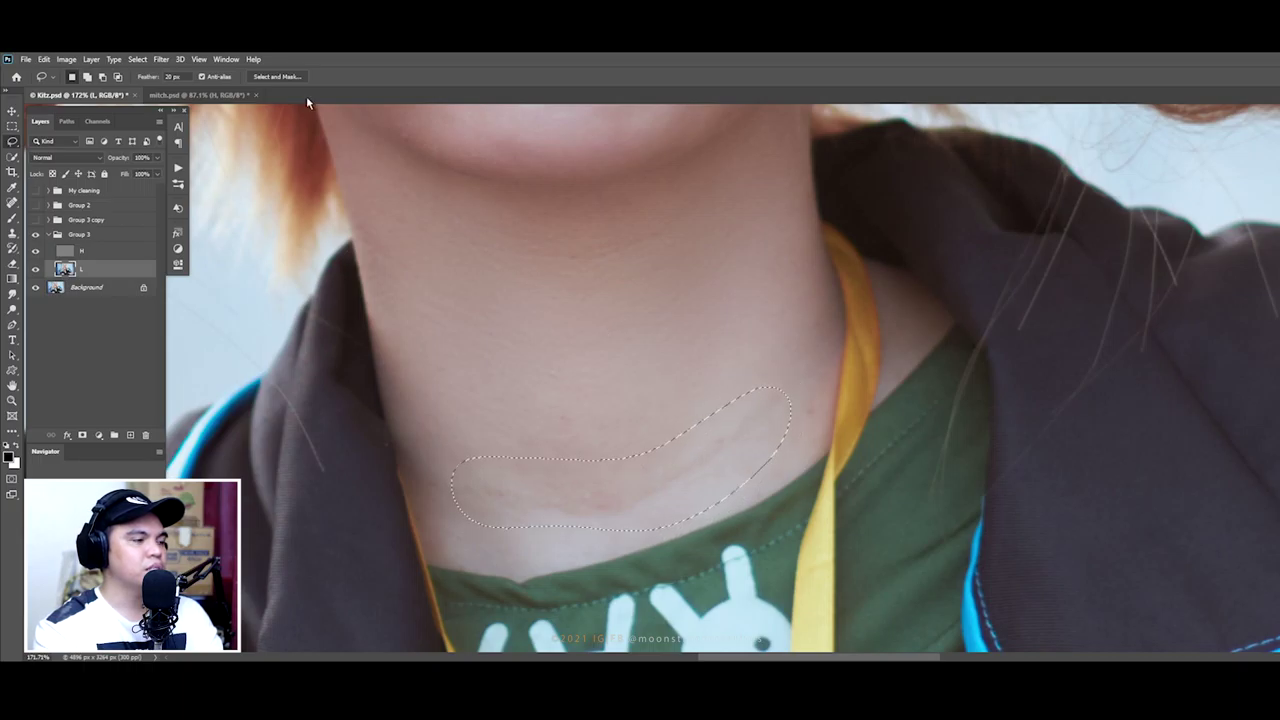
pyautogui.click(161, 59)
pyautogui.click(200, 77)
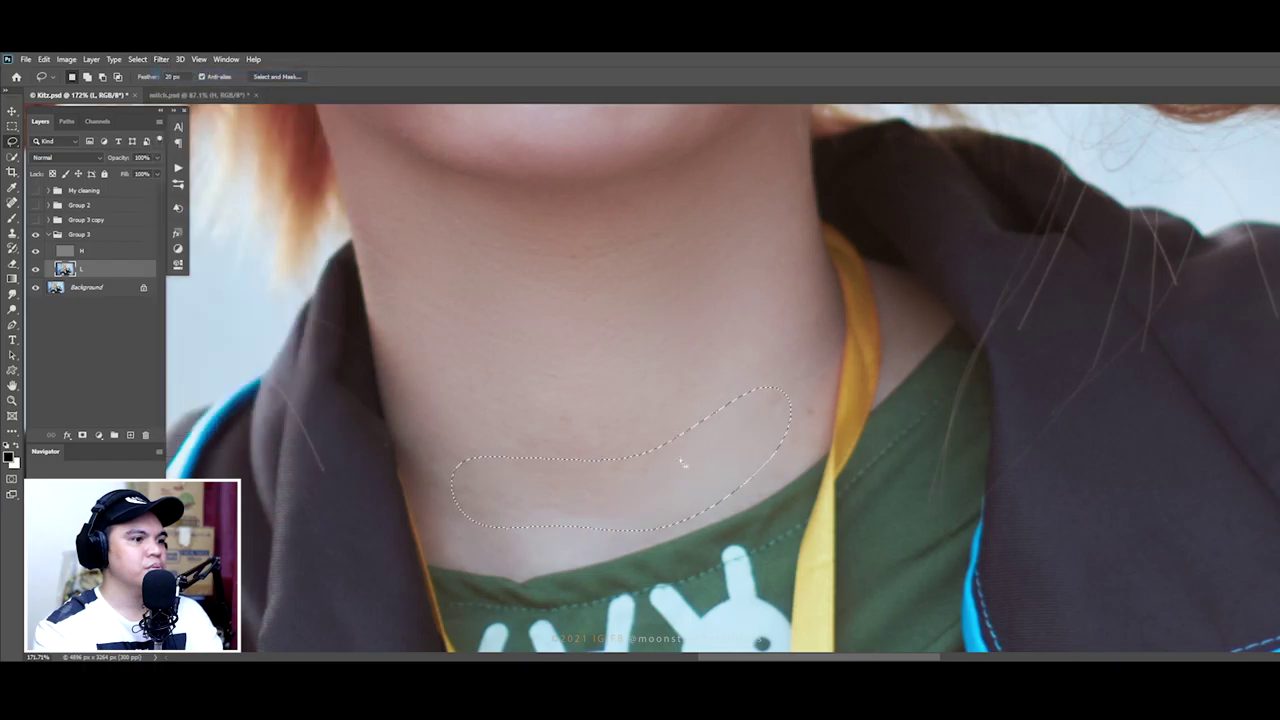
pyautogui.hotkey('ctrl', 'd')
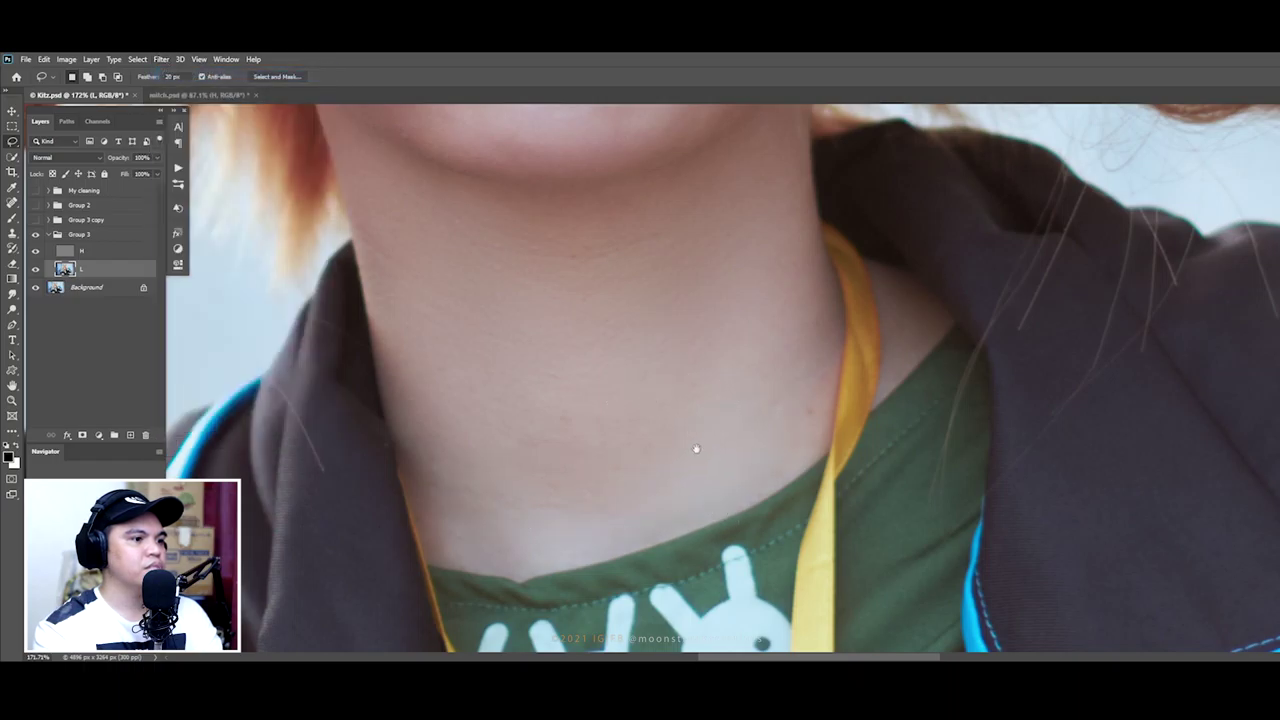
pyautogui.scroll(5, 696, 449)
pyautogui.scroll(3, 711, 409)
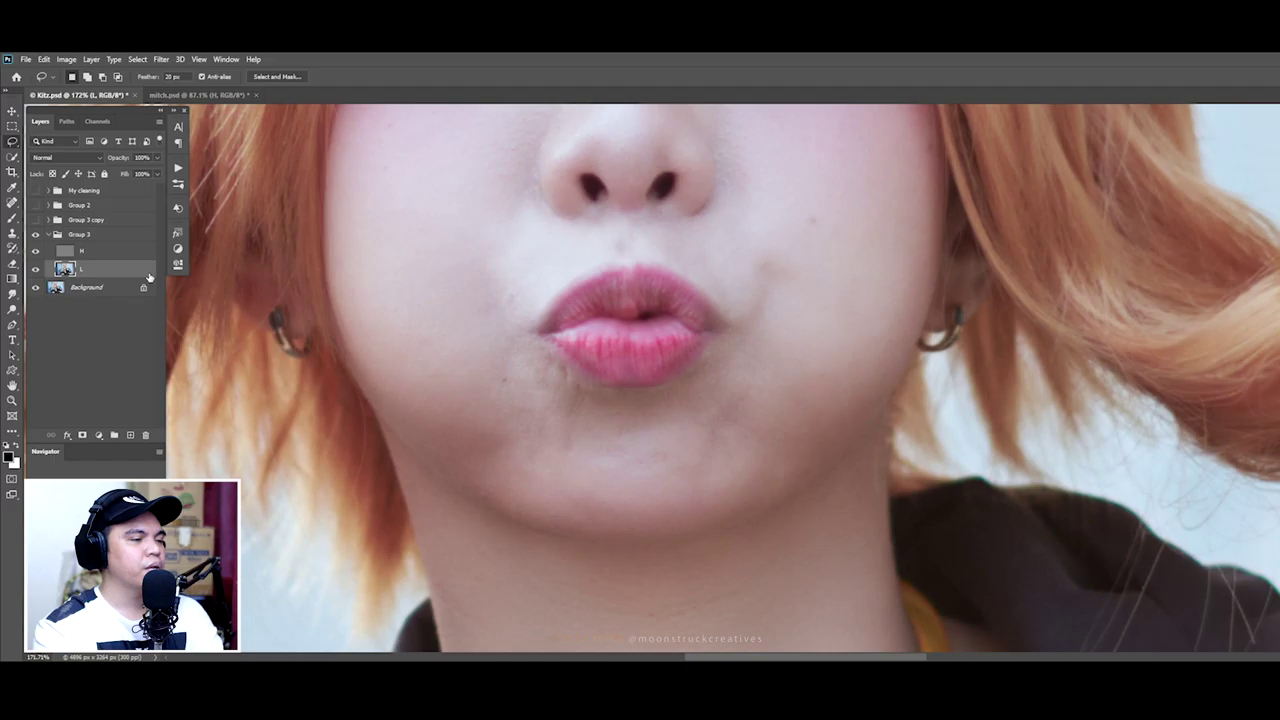
pyautogui.scroll(-3, 672, 455)
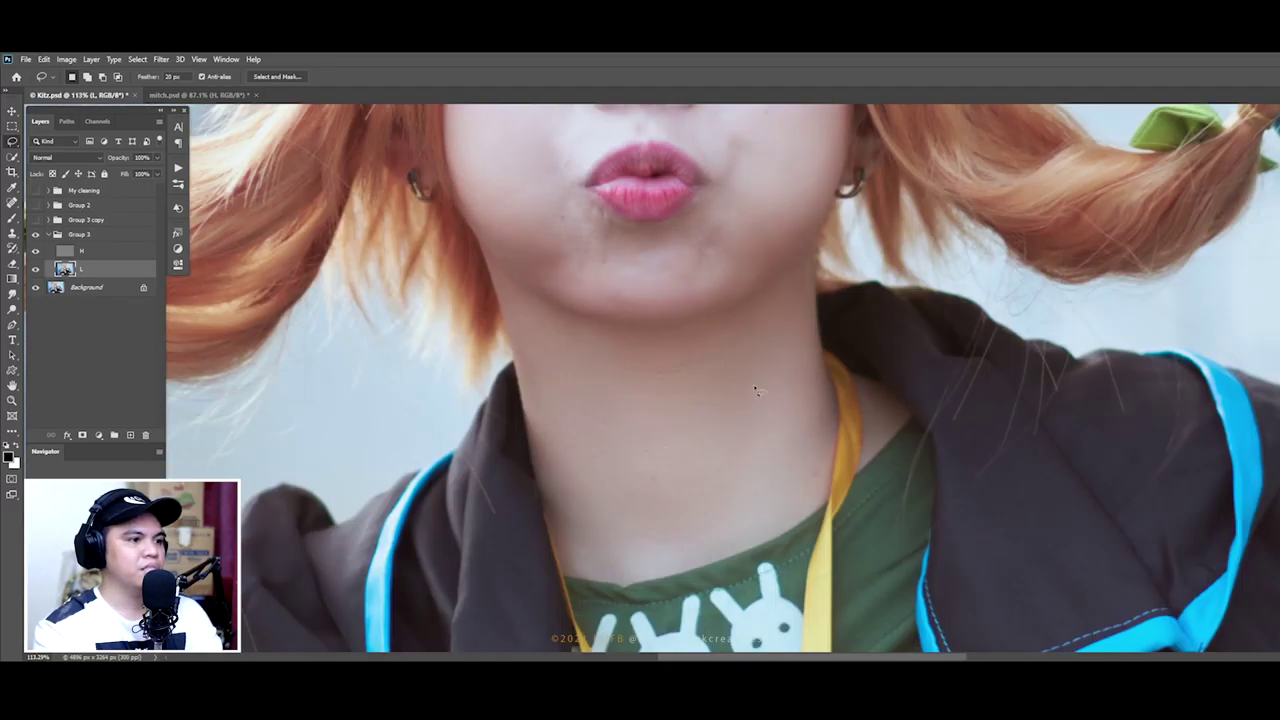
pyautogui.scroll(3, 575, 347)
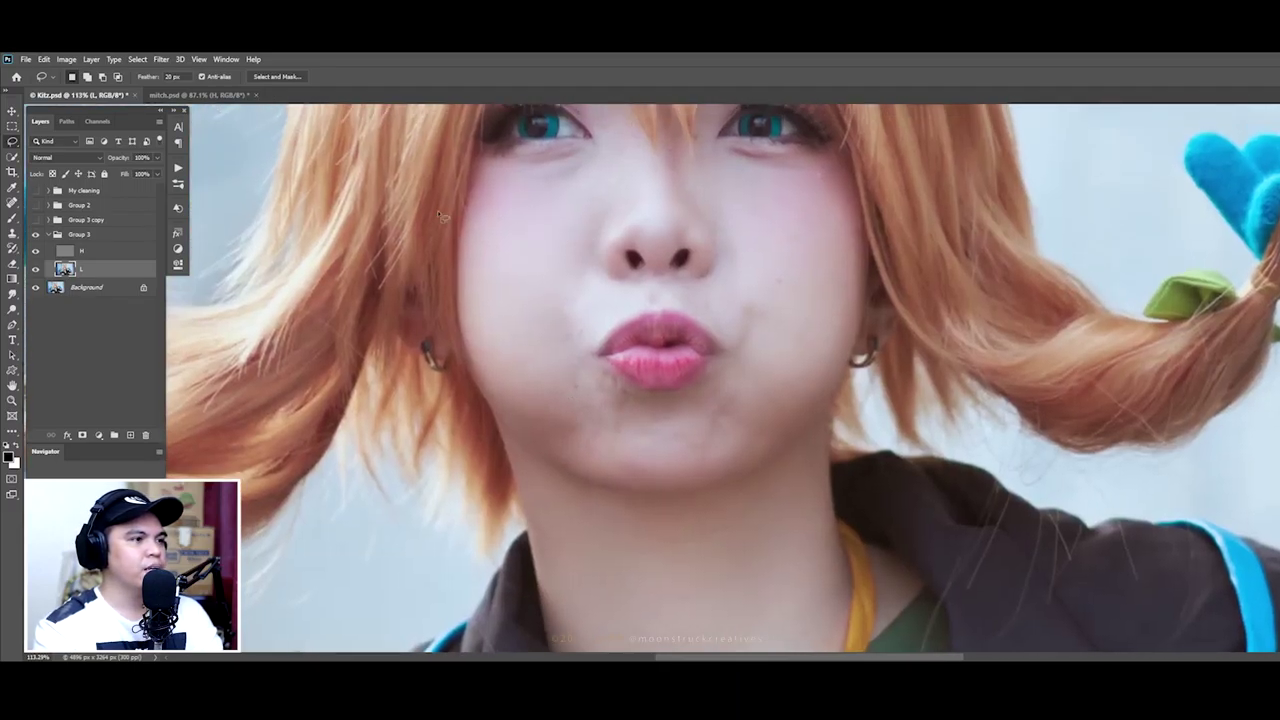
pyautogui.click(160, 60)
pyautogui.click(157, 59)
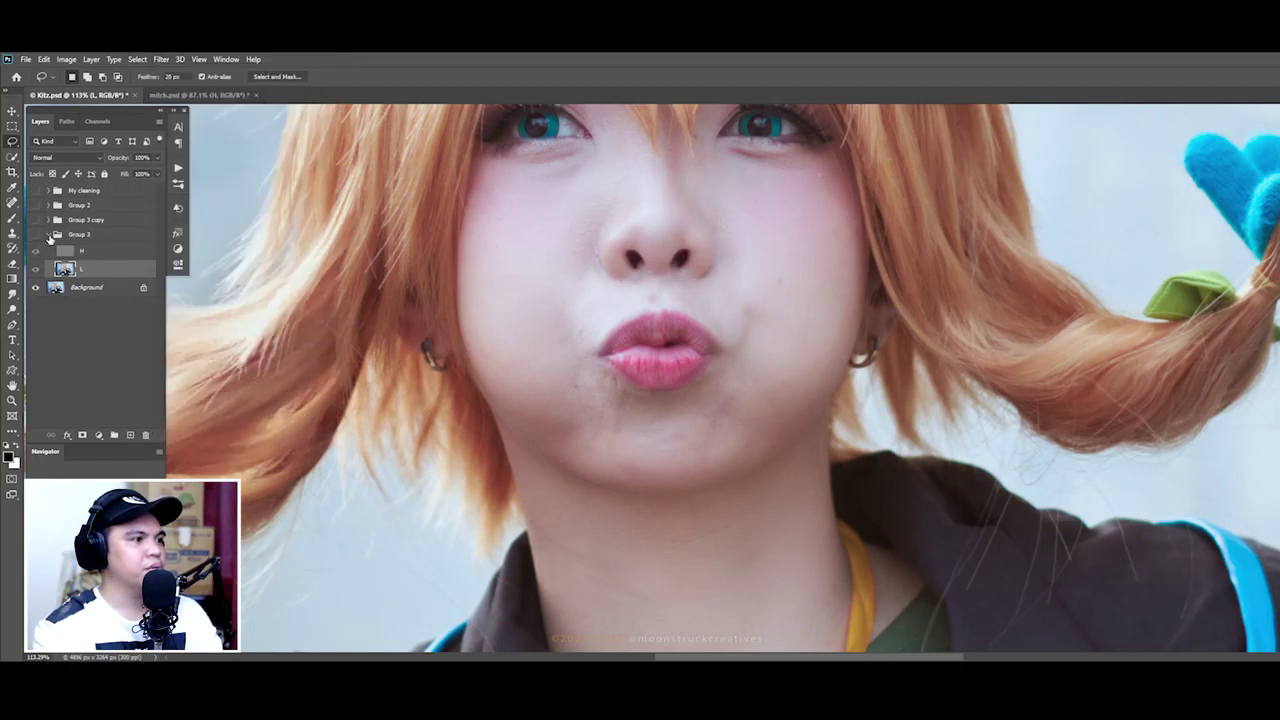
# Step: Make Group 3 copy visible and move it below Group 3
pyautogui.click(48, 235)
pyautogui.click(52, 220)
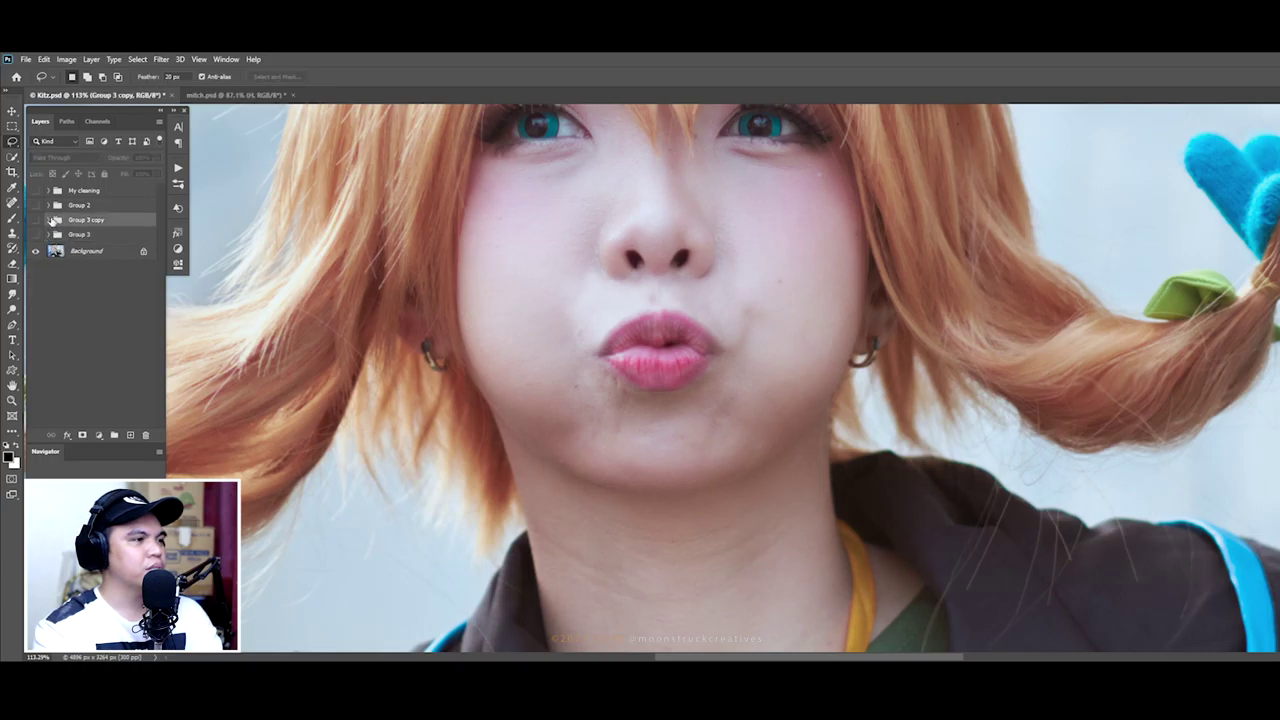
pyautogui.click(48, 219)
pyautogui.click(35, 220)
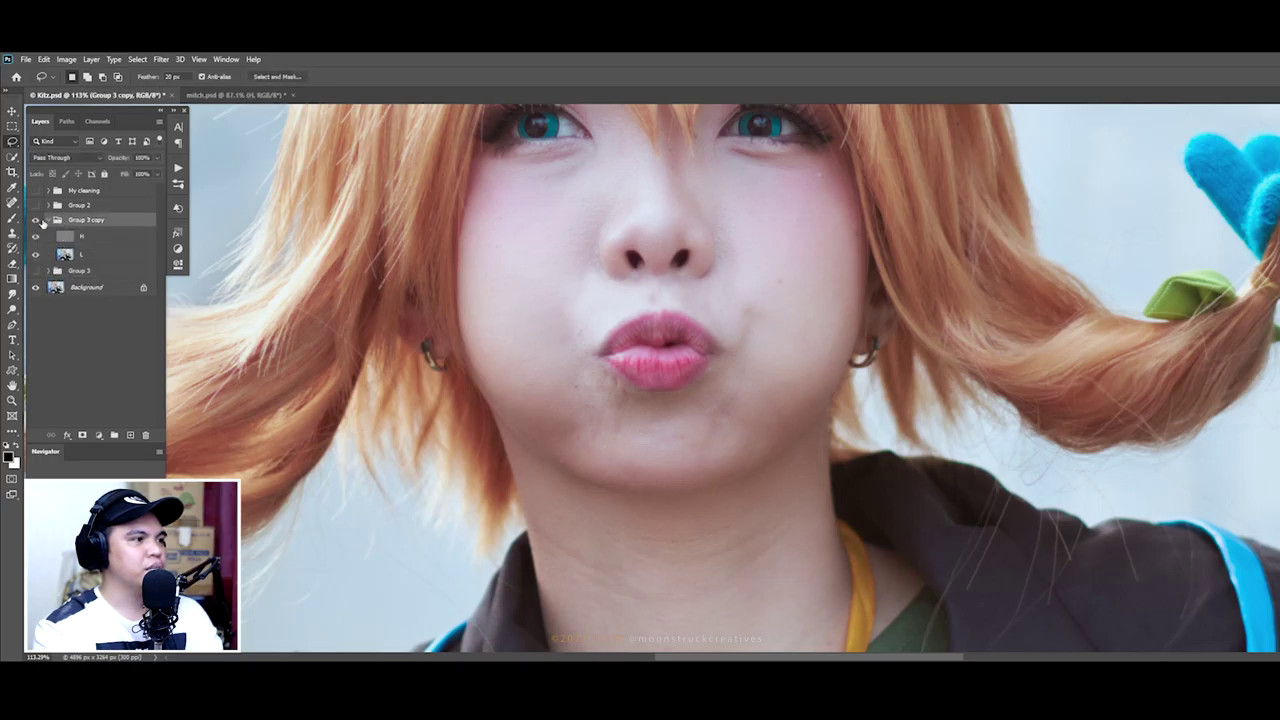
pyautogui.moveTo(57, 223); pyautogui.dragTo(108, 290)
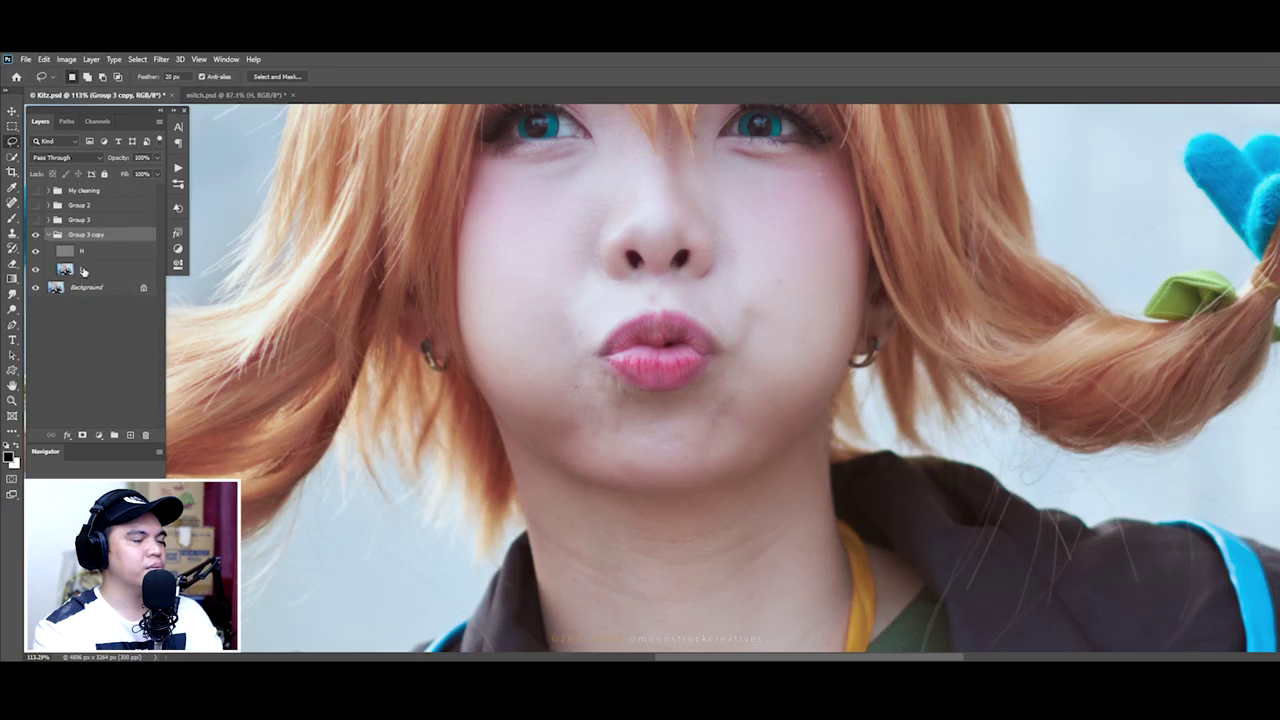
# Step: Convert layer L to a smart object
pyautogui.click(84, 271)
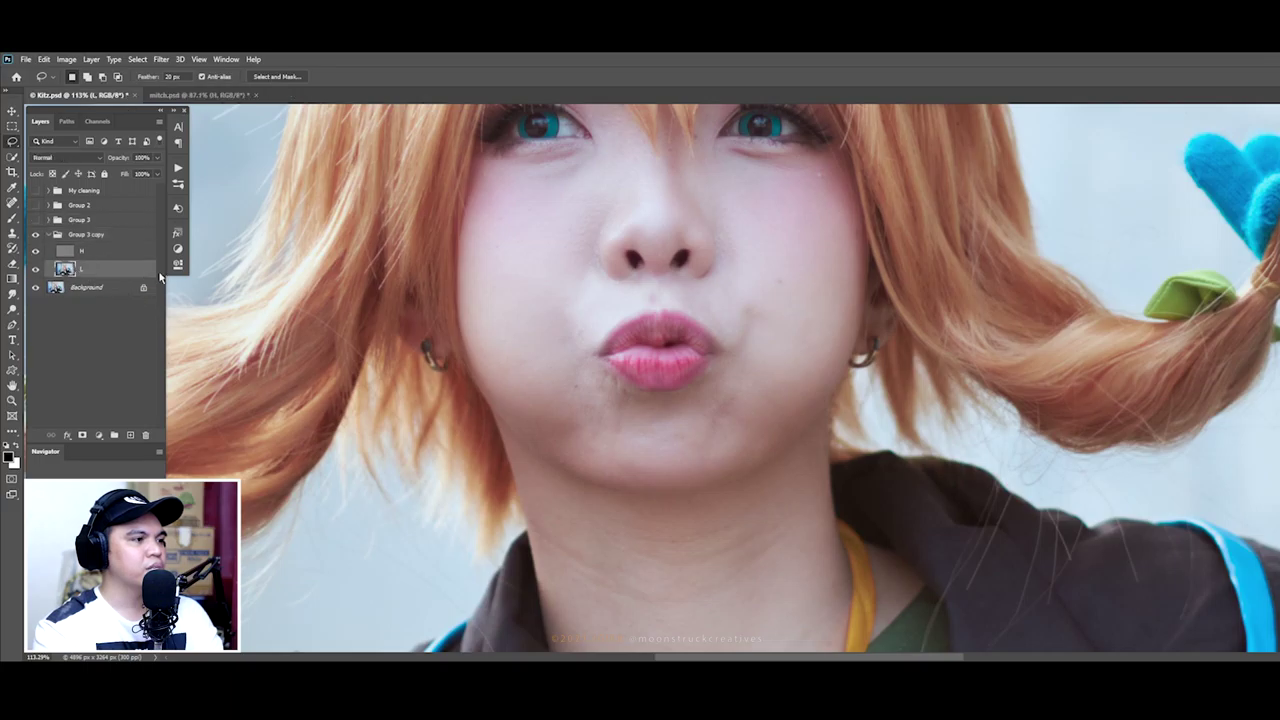
pyautogui.rightClick(93, 274)
pyautogui.rightClick(85, 277)
pyautogui.rightClick(88, 280)
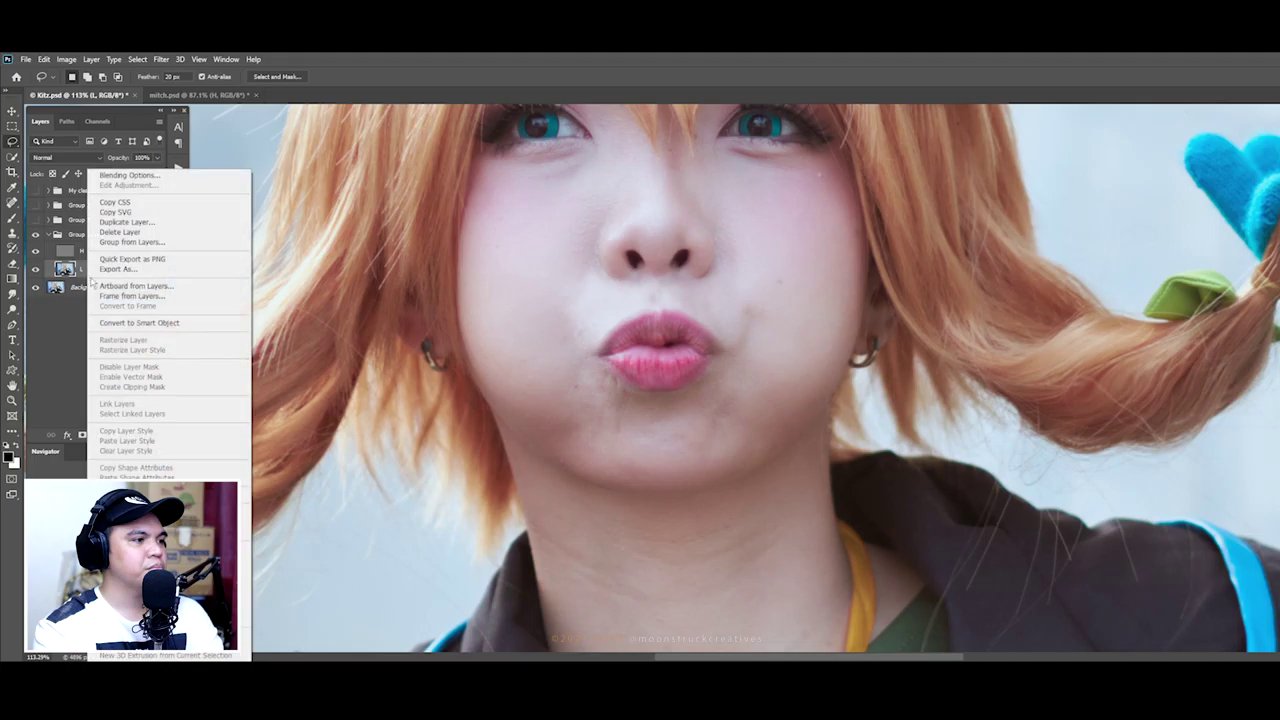
pyautogui.click(131, 323)
# Step: Apply a 20-pixel Gaussian Blur to L and invert its filter mask to hide it
pyautogui.click(159, 60)
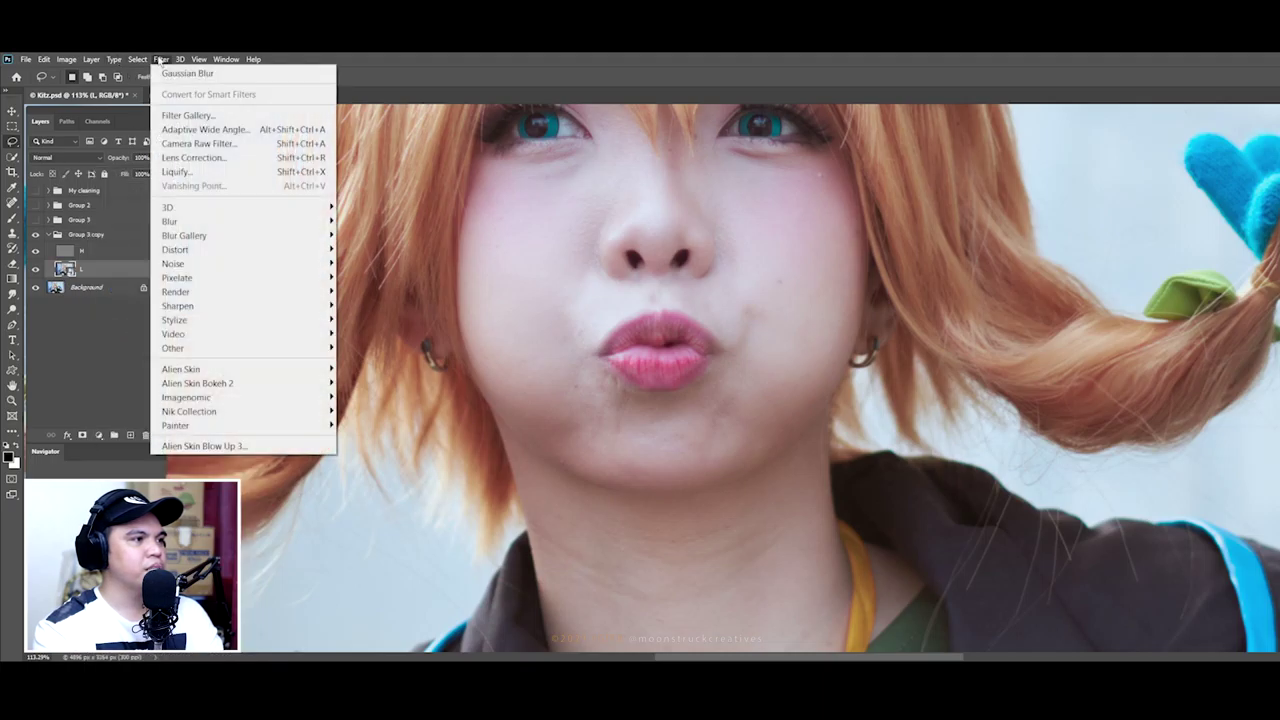
pyautogui.moveTo(169, 221)
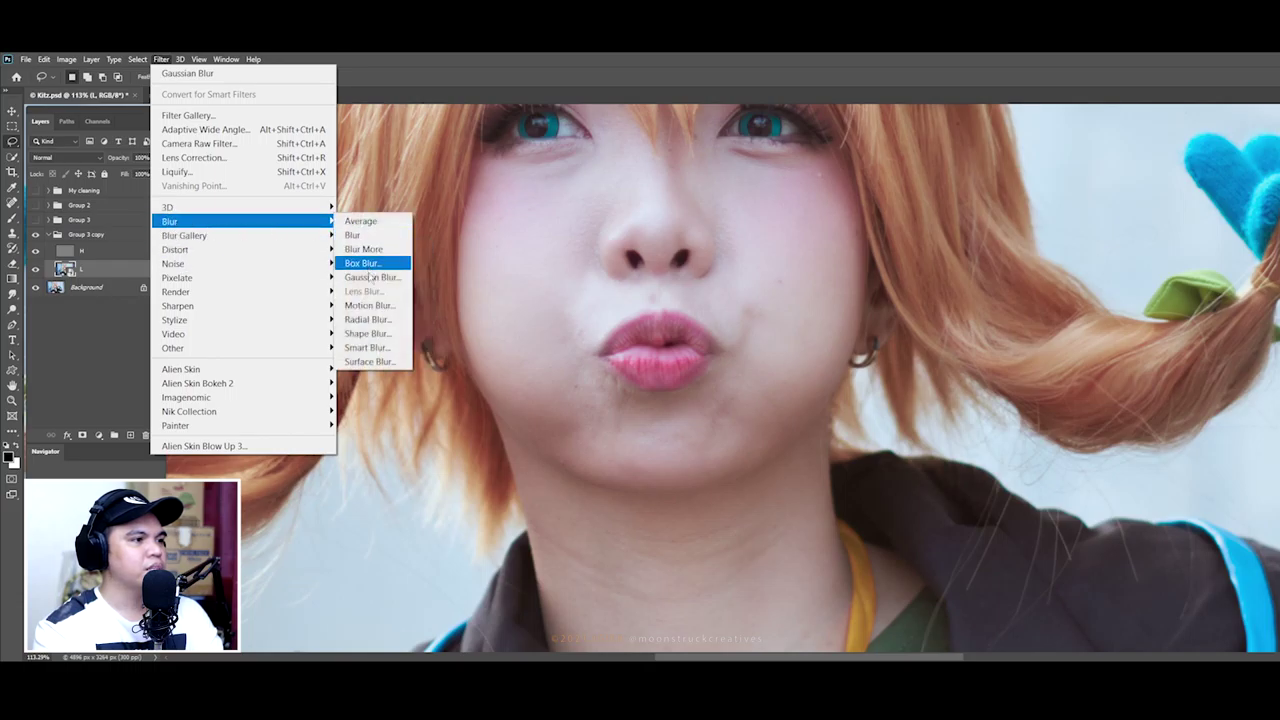
pyautogui.click(363, 279)
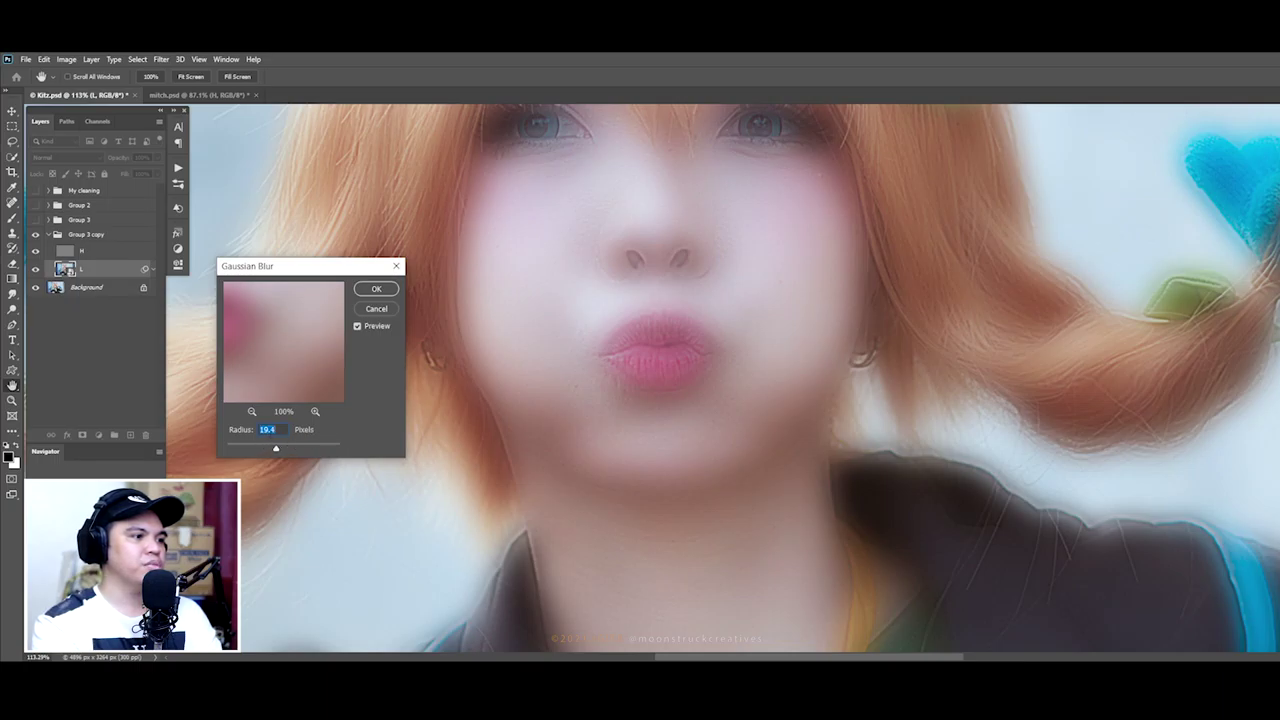
pyautogui.write('20')
pyautogui.press('Return')
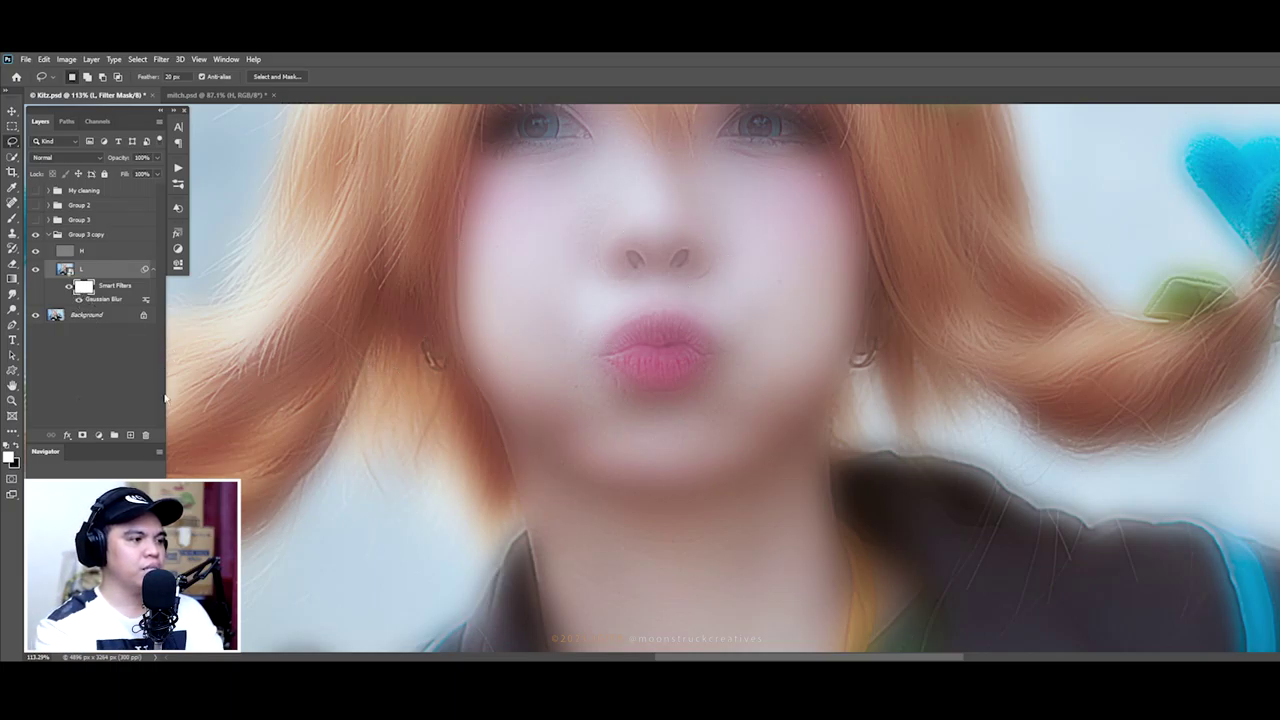
pyautogui.hotkey('ctrl', 'i')
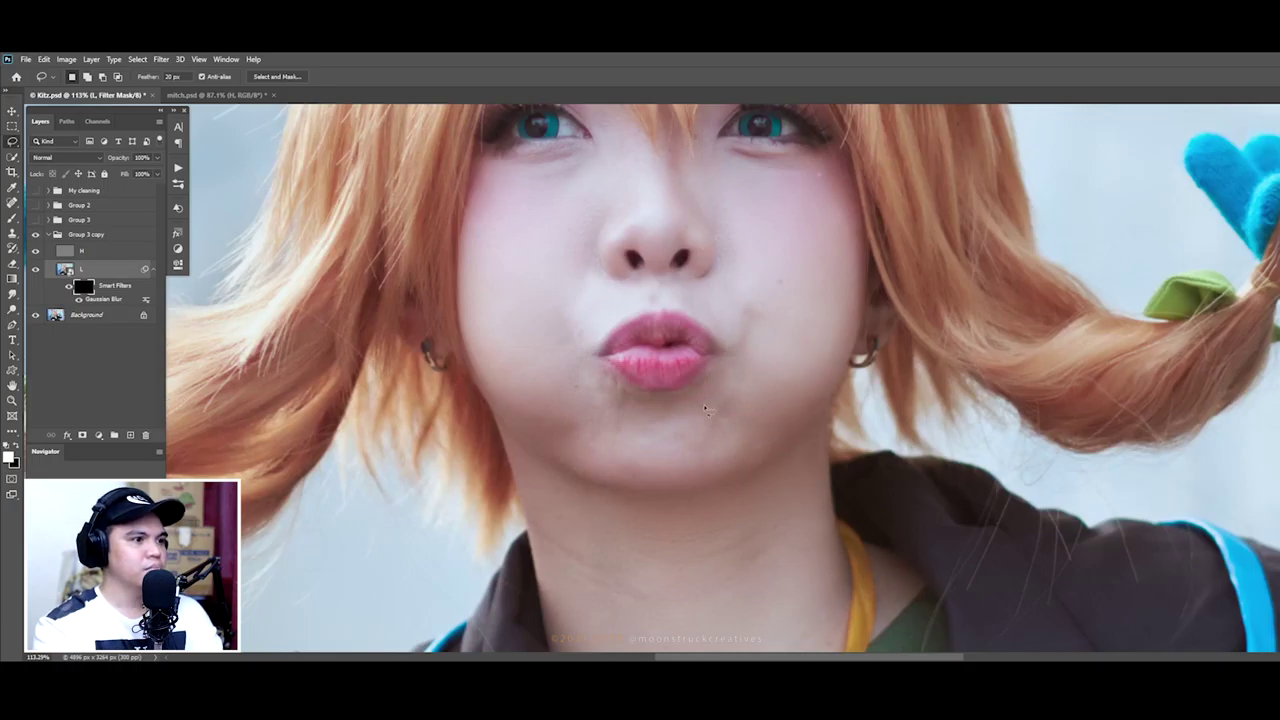
# Step: Set the Brush to 50% flow and recentre on the lower face to paint the blur back
pyautogui.press('b')
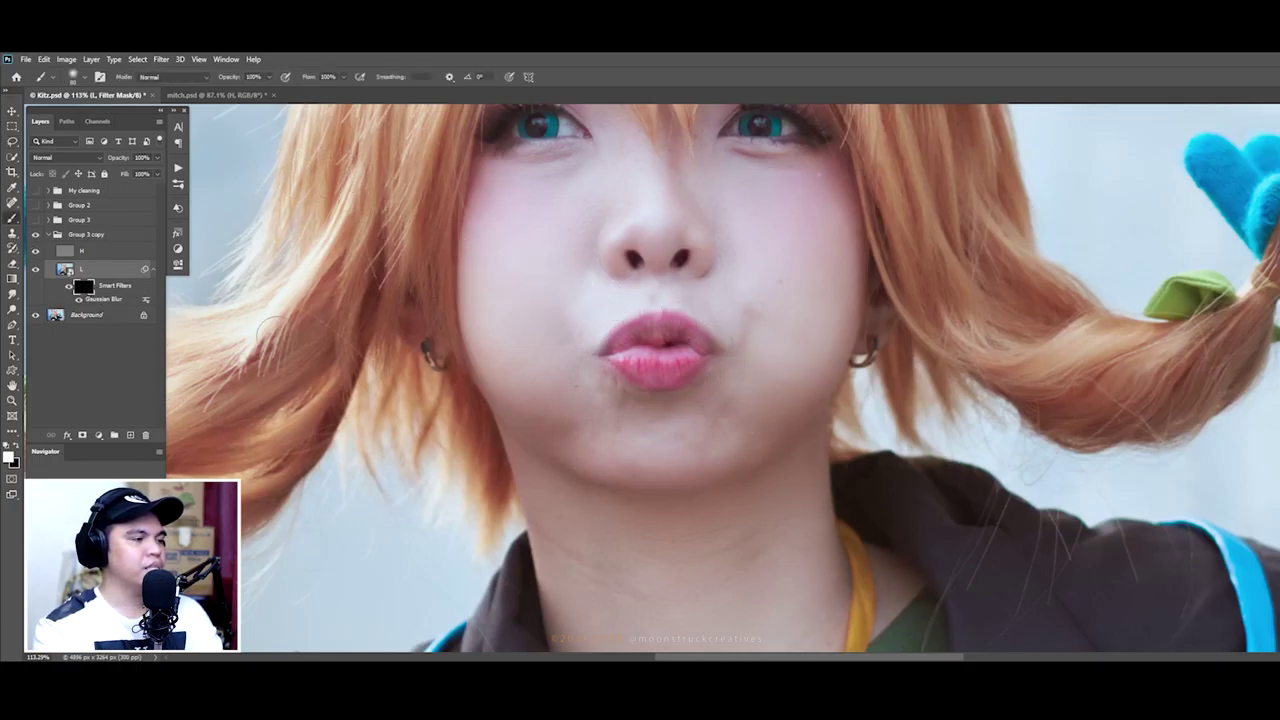
pyautogui.click(343, 78)
pyautogui.moveTo(343, 88); pyautogui.dragTo(316, 88)
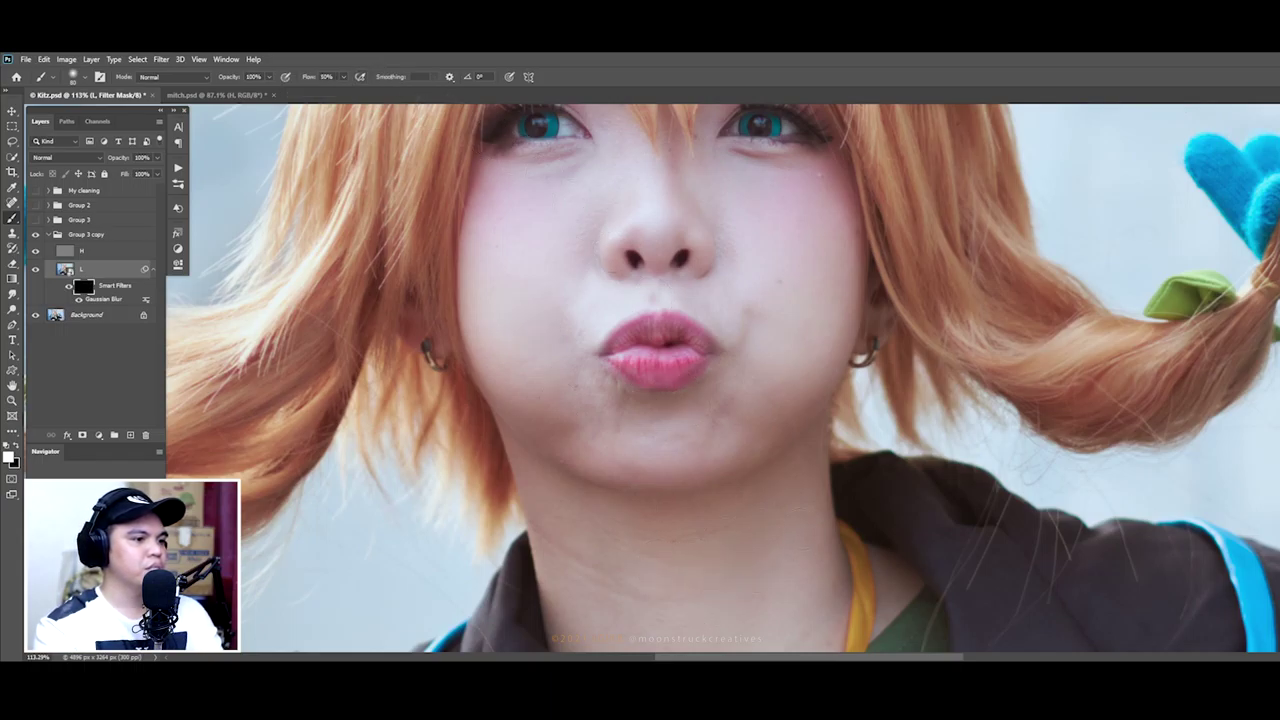
pyautogui.scroll(-3, 787, 402)
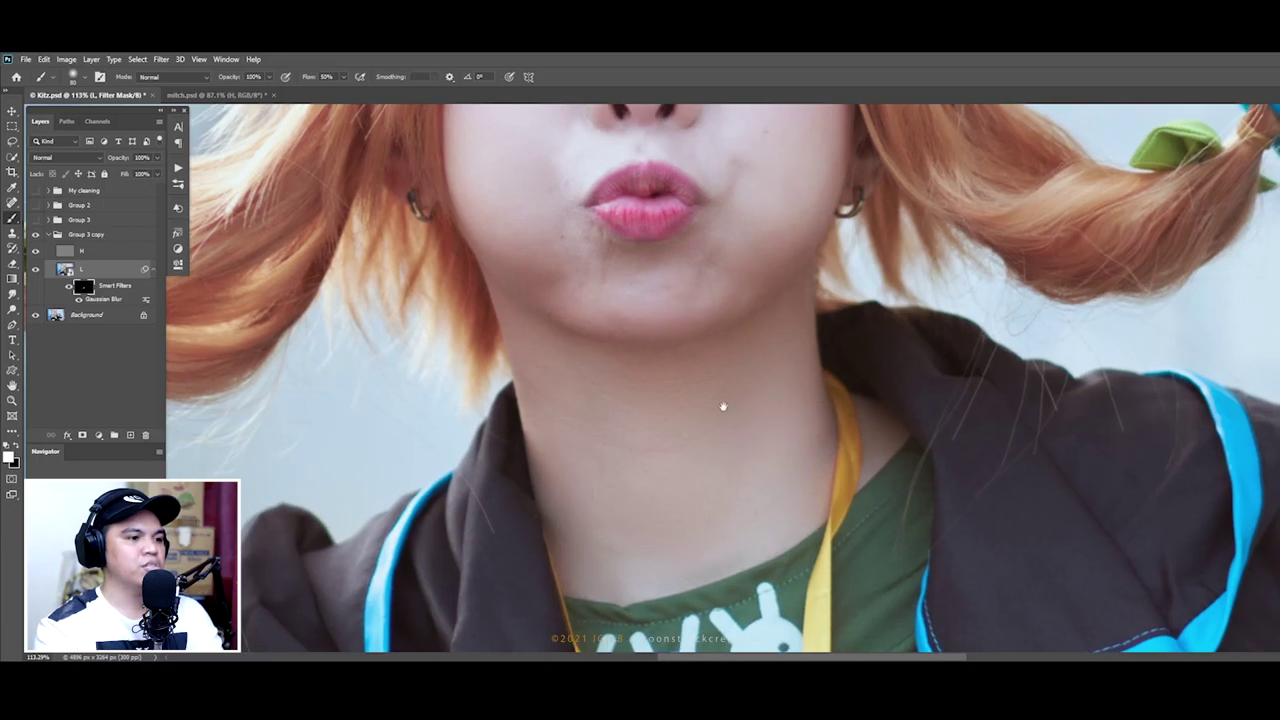
pyautogui.scroll(4, 677, 400)
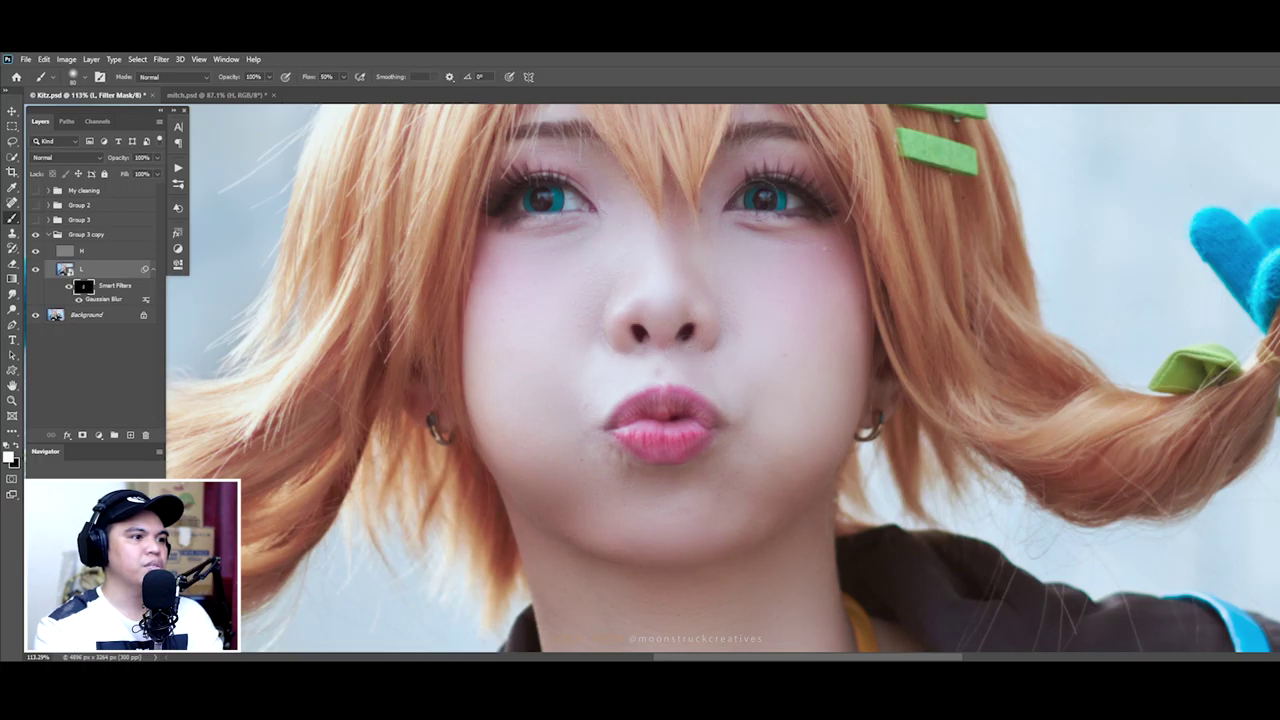
pyautogui.moveTo(771, 241); pyautogui.dragTo(816, 256)
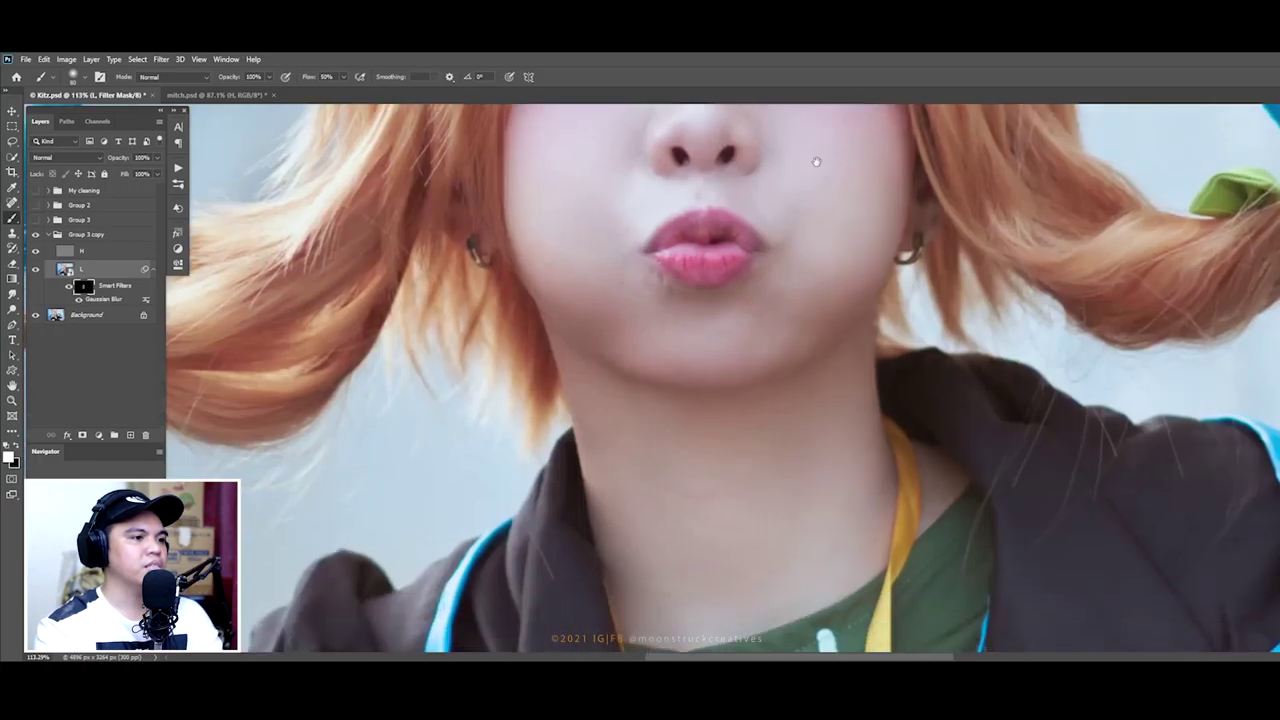
# Step: In mitch.psd, delete the H and L layers and rebuild the High/Low layers
pyautogui.click(204, 95)
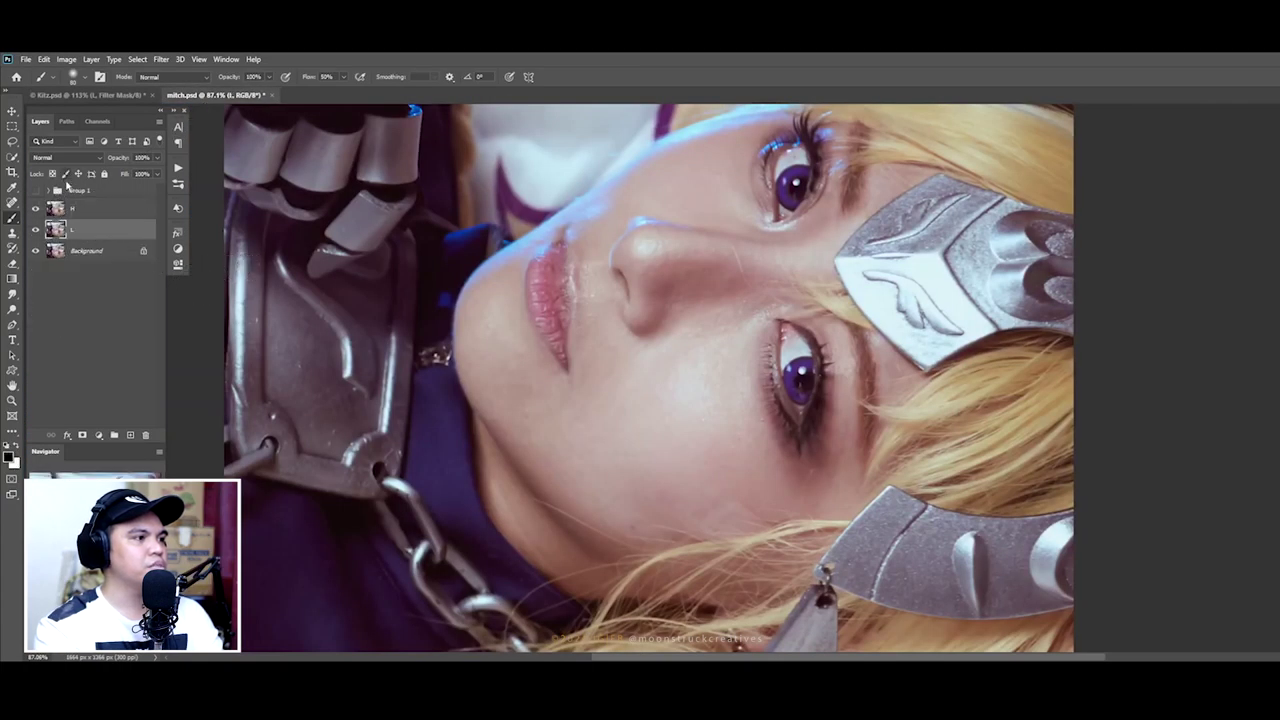
pyautogui.click(84, 213)
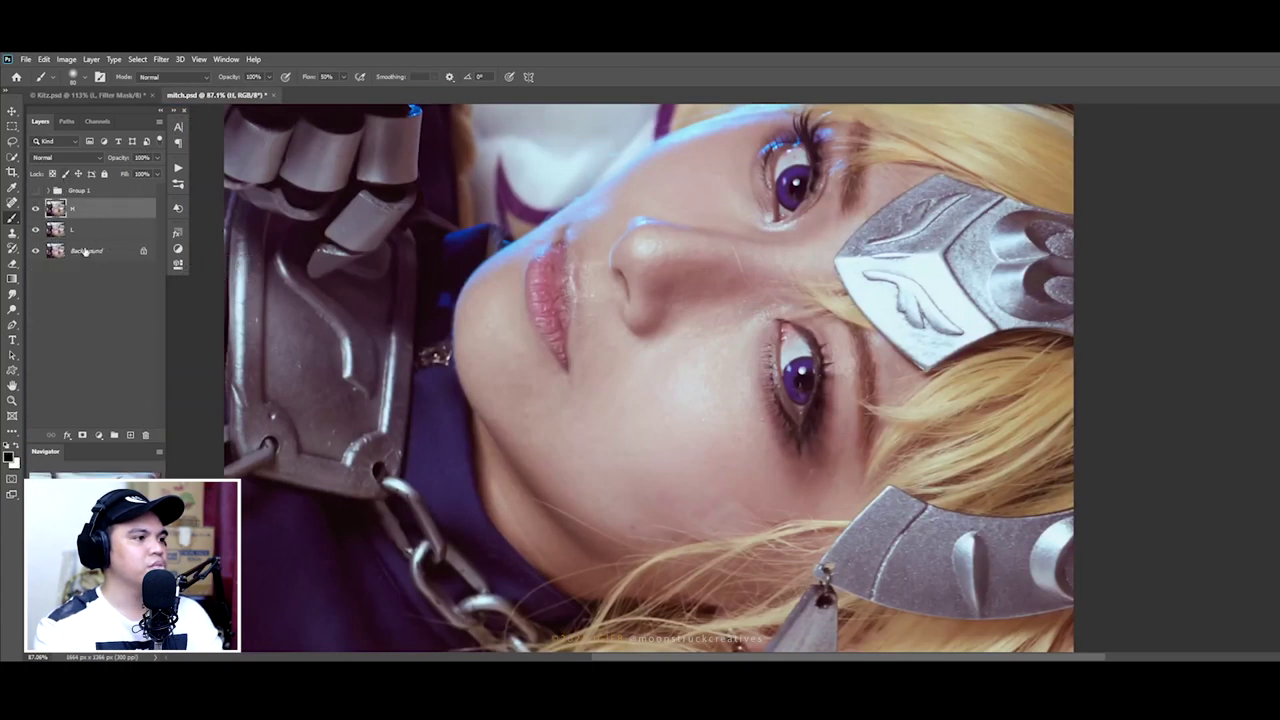
pyautogui.keyDown('shift'); pyautogui.click(85, 228); pyautogui.keyUp('shift')
pyautogui.click(153, 436)
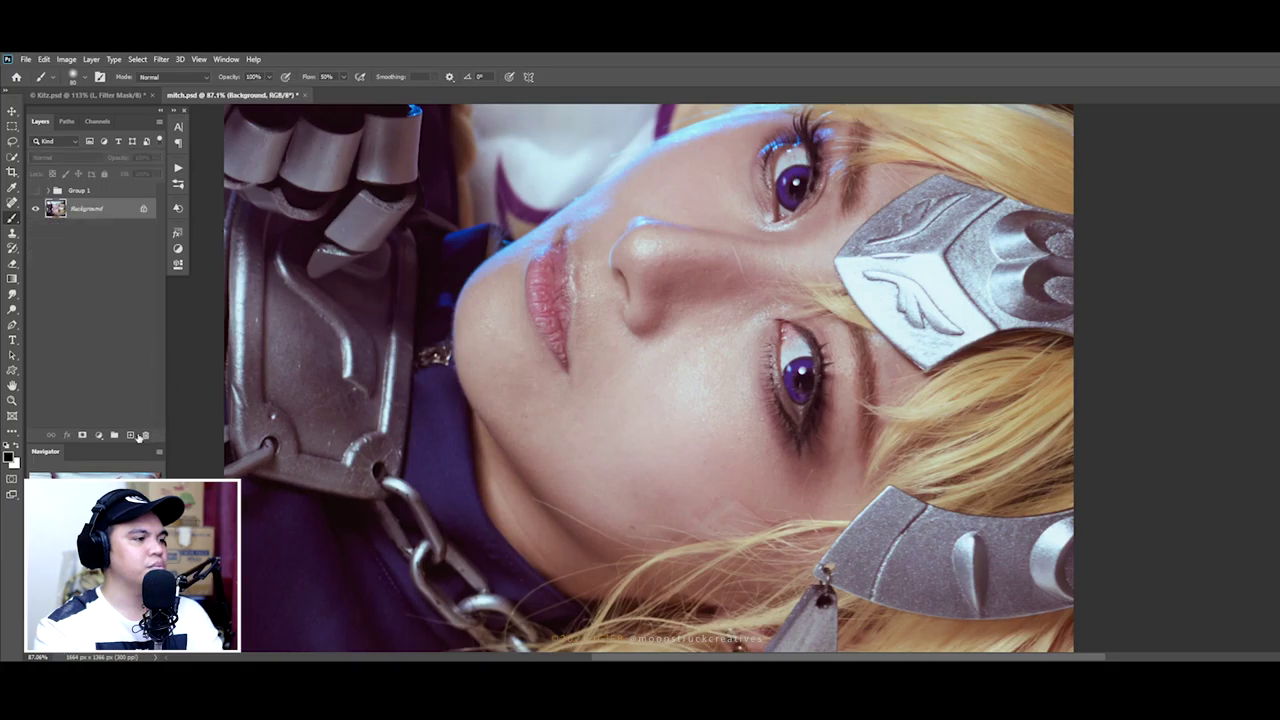
pyautogui.click(131, 436)
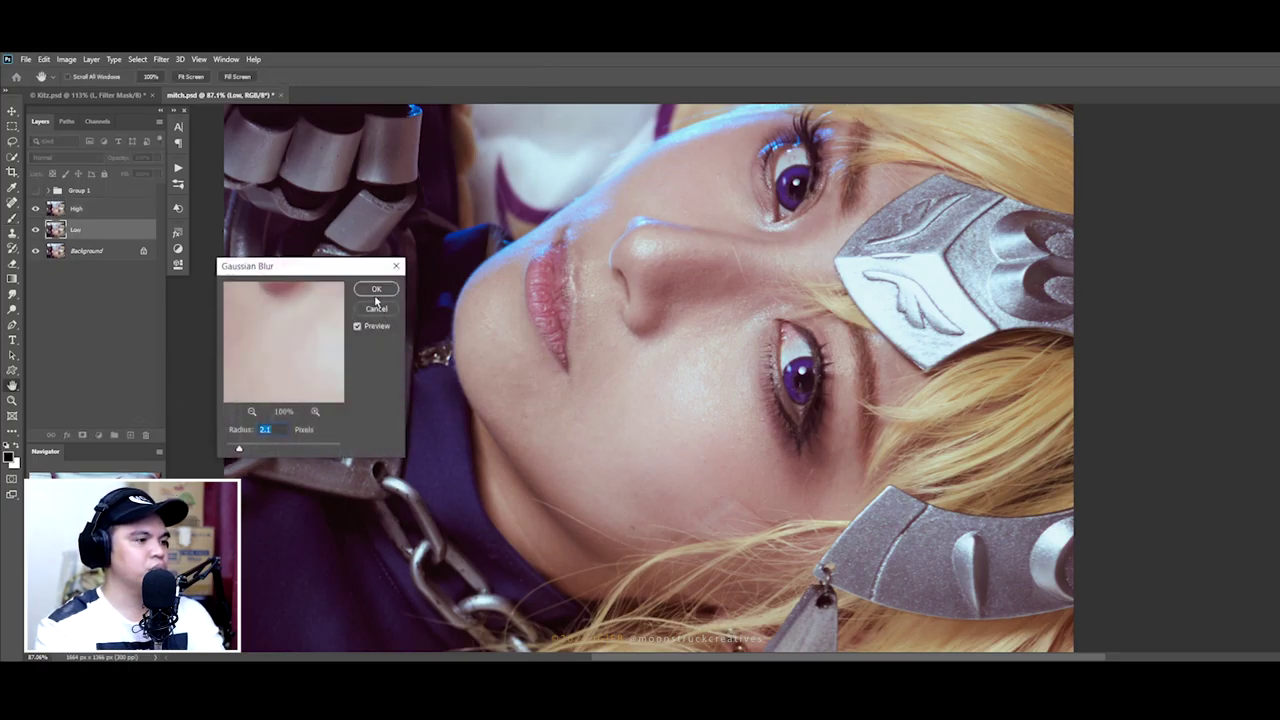
pyautogui.click(366, 292)
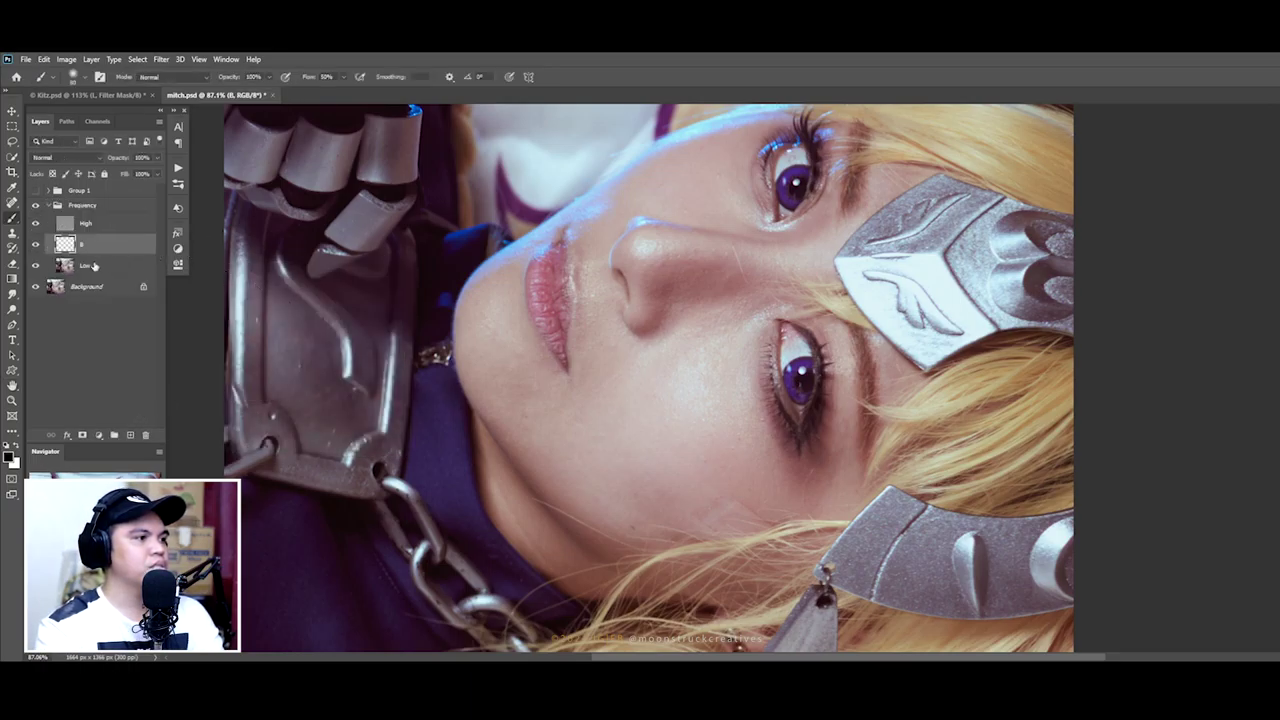
pyautogui.click(95, 265)
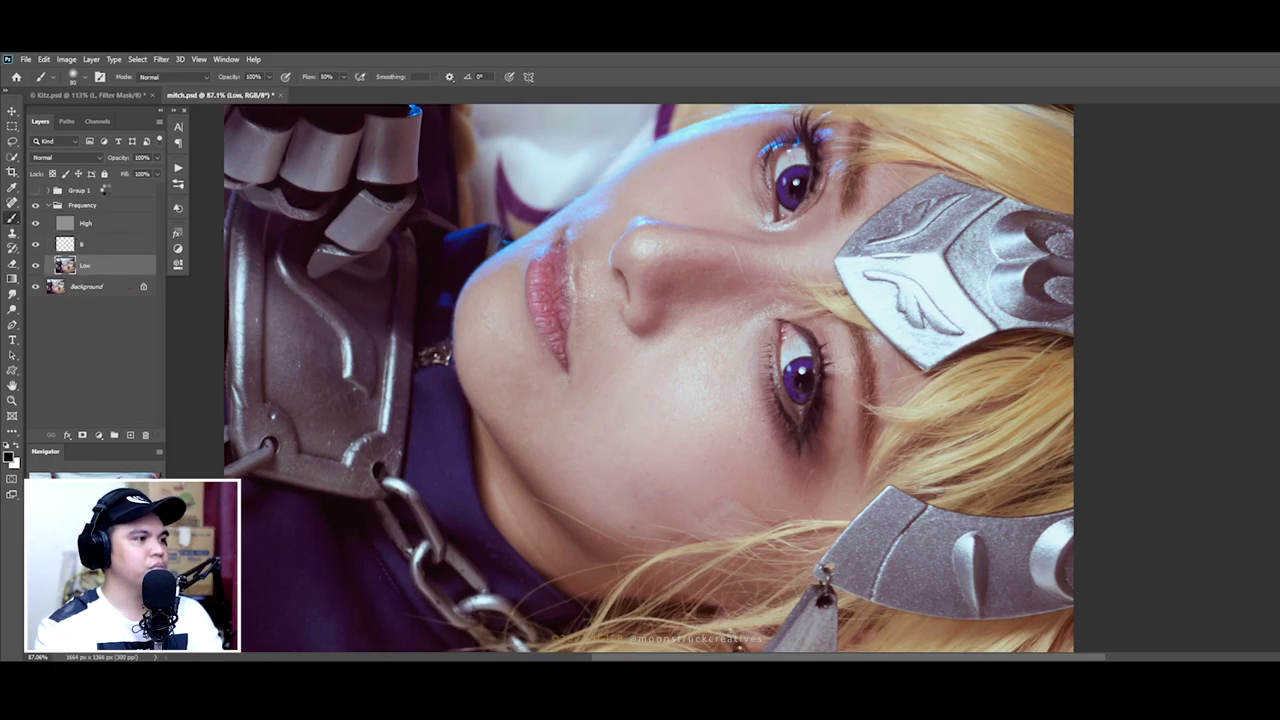
# Step: Apply a 10-pixel Gaussian Blur to the Low layer
pyautogui.click(162, 60)
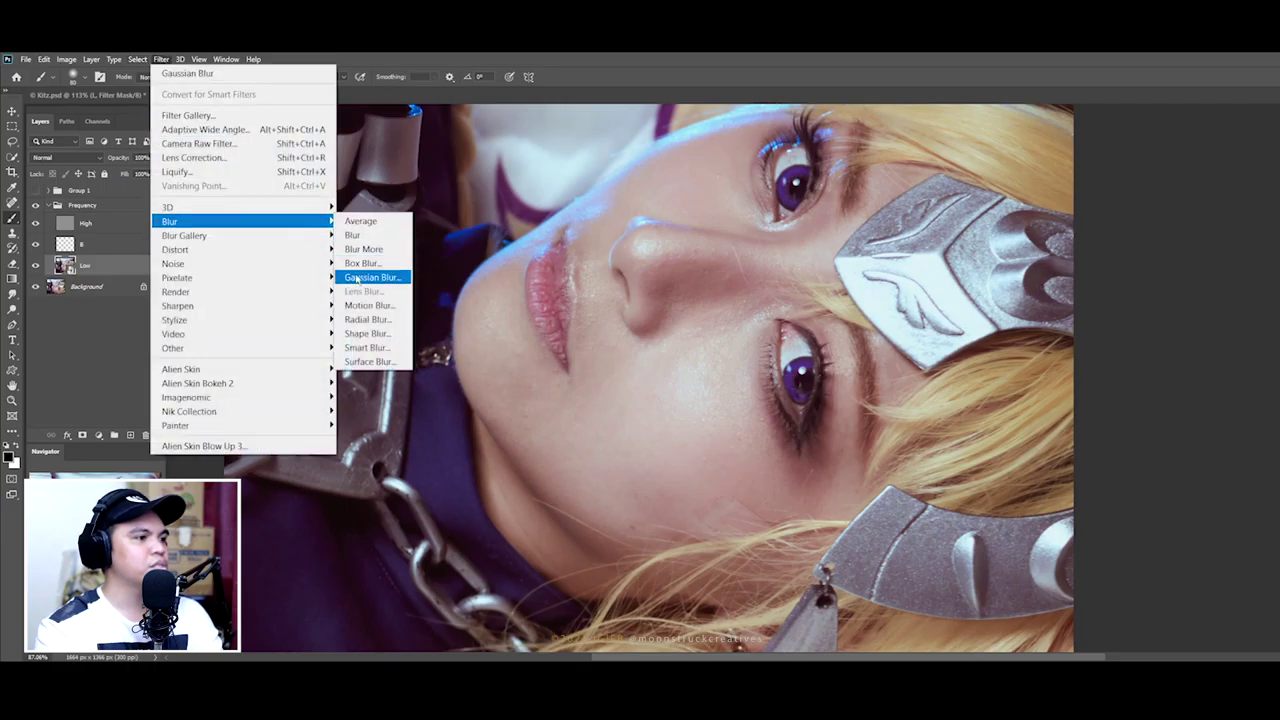
pyautogui.moveTo(242, 221)
pyautogui.click(358, 278)
pyautogui.write('10')
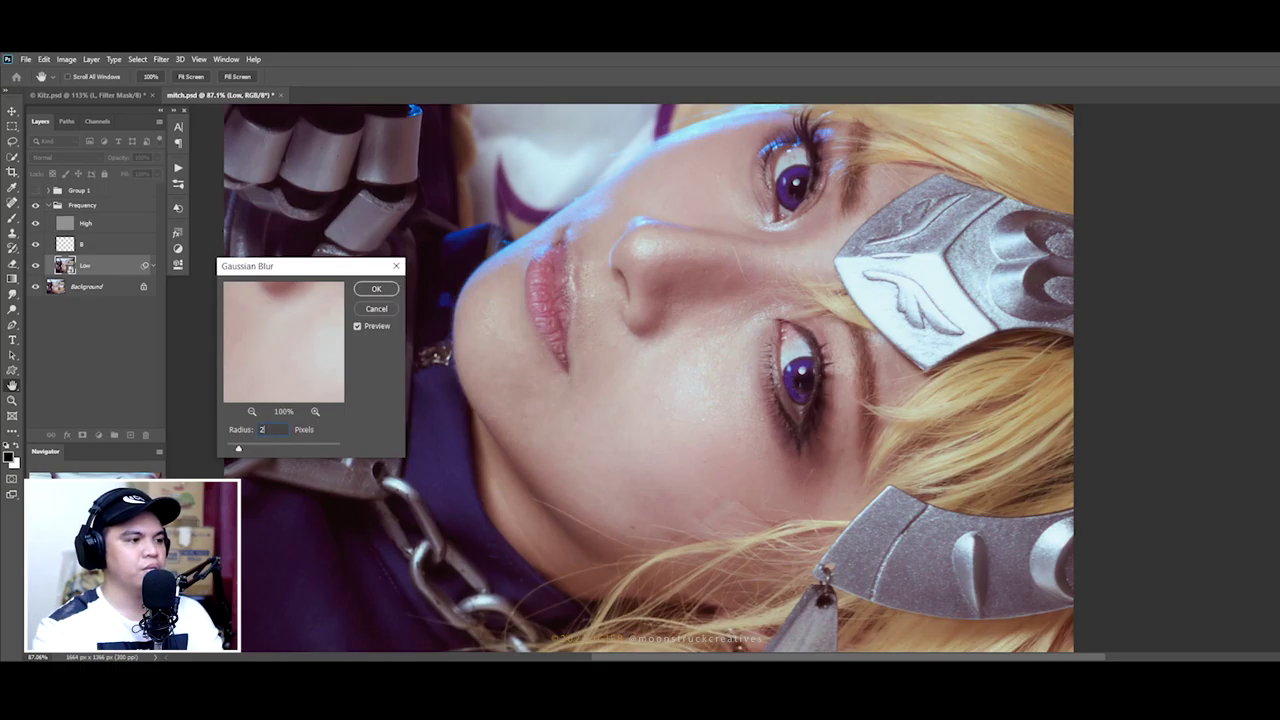
pyautogui.press('Return')
pyautogui.press('b')
# Step: Add a layer mask to Low and invert it to black to hide the blur
pyautogui.click(90, 287)
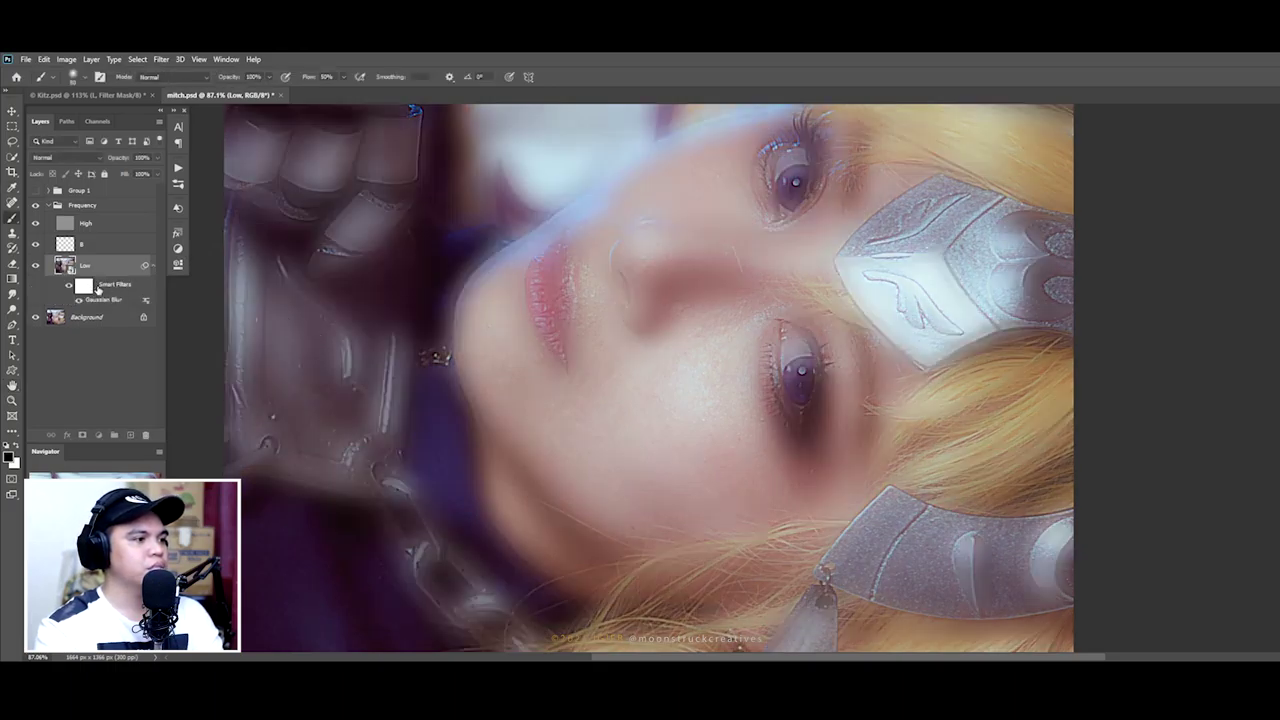
pyautogui.click(147, 266)
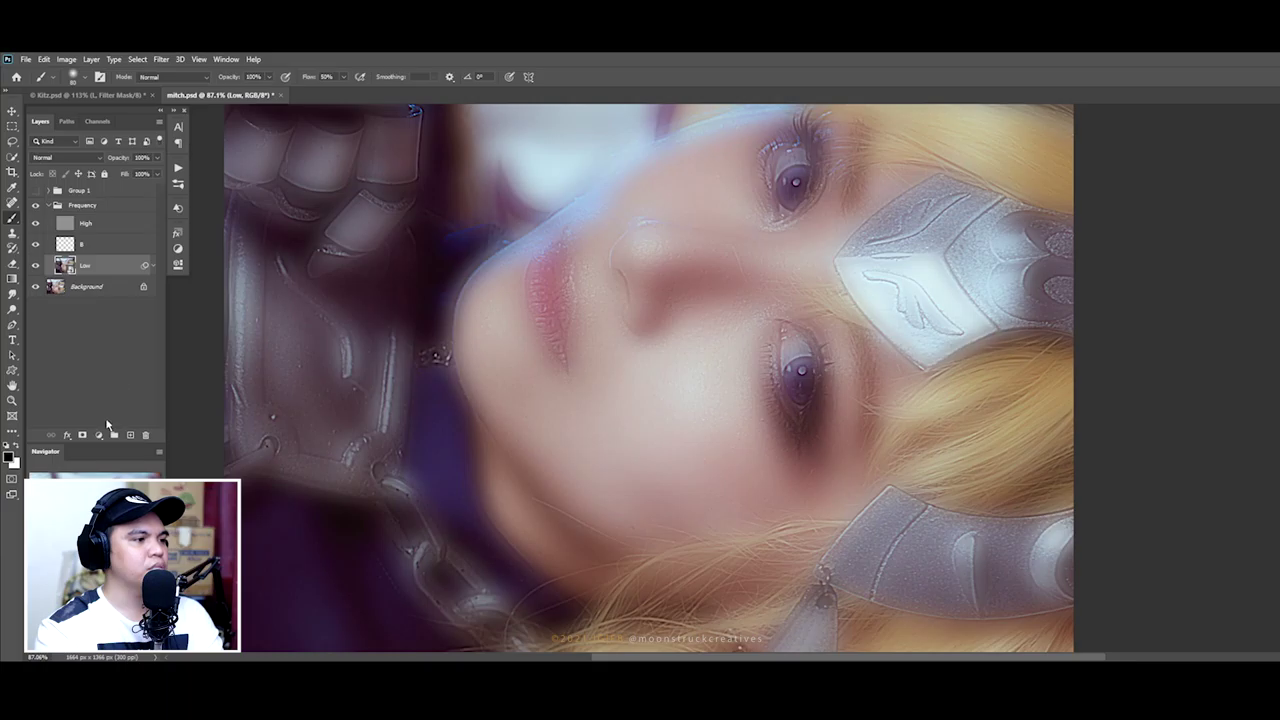
pyautogui.click(83, 436)
pyautogui.hotkey('ctrl', 'i')
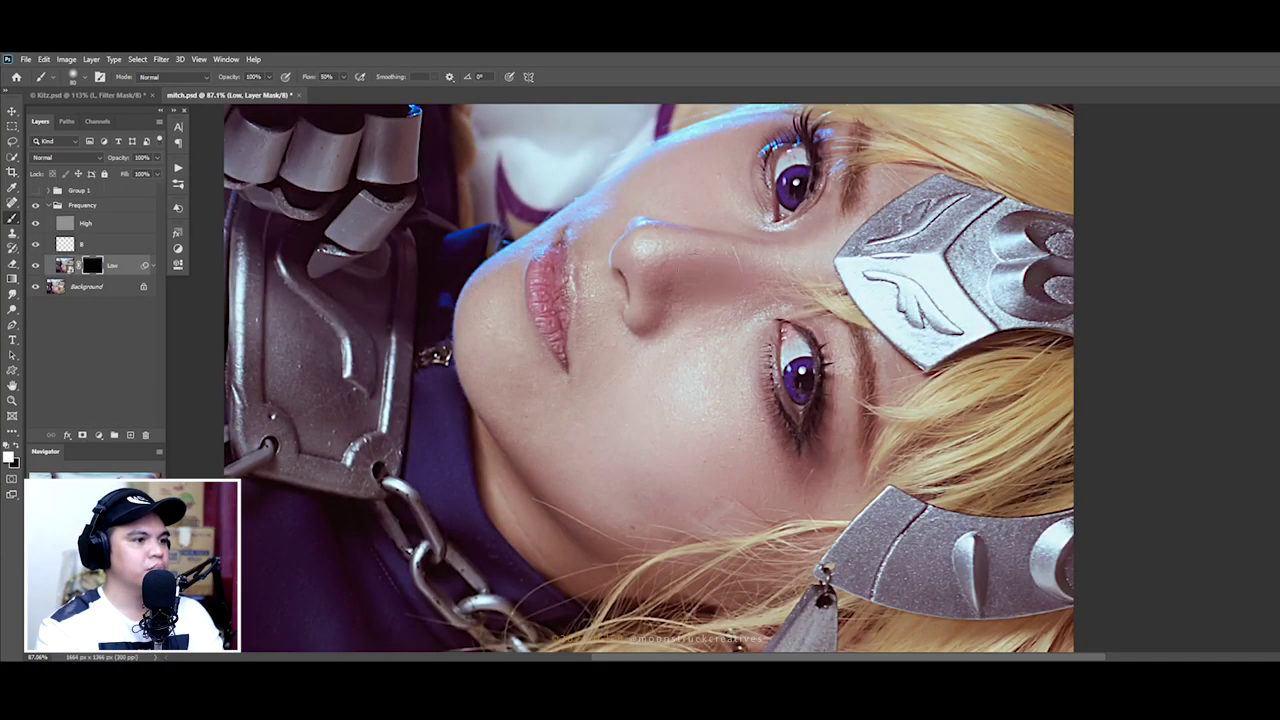
# Step: Paint white smoothing onto the cheek with a larger brush, then black beside the nose
pyautogui.moveTo(713, 365); pyautogui.dragTo(694, 400)
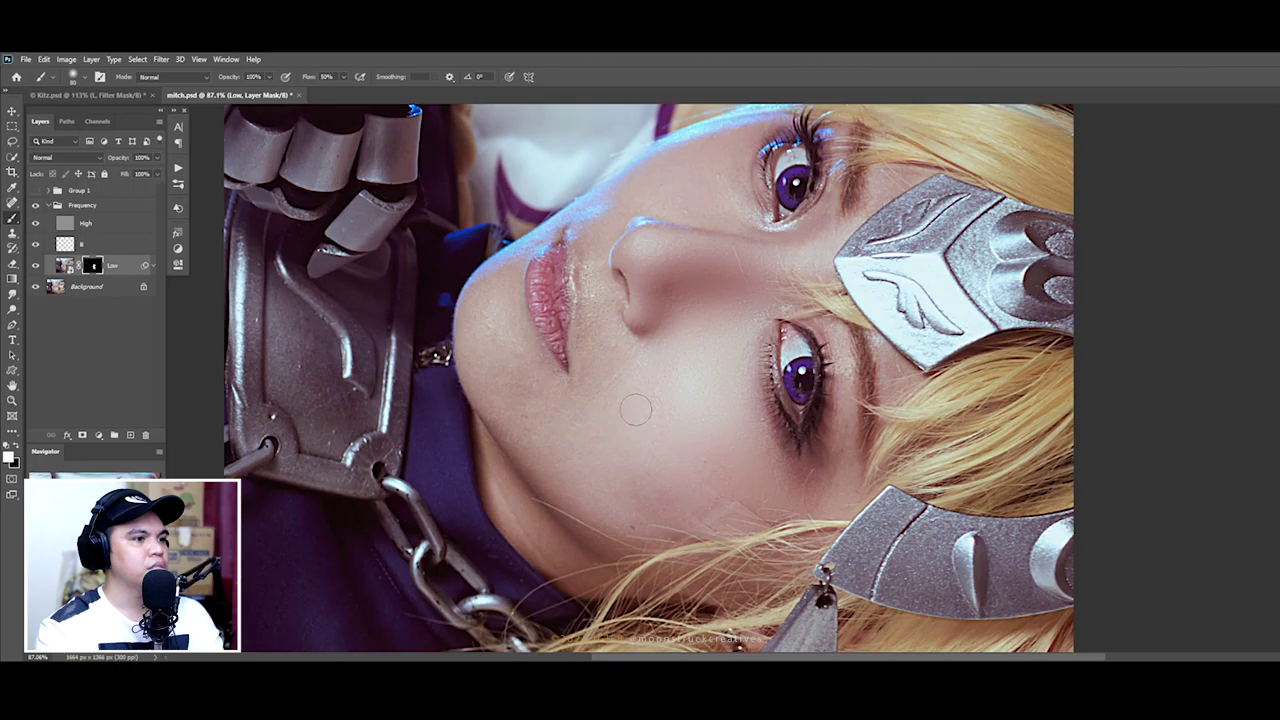
pyautogui.press(']')
pyautogui.press(']')
pyautogui.press(']')
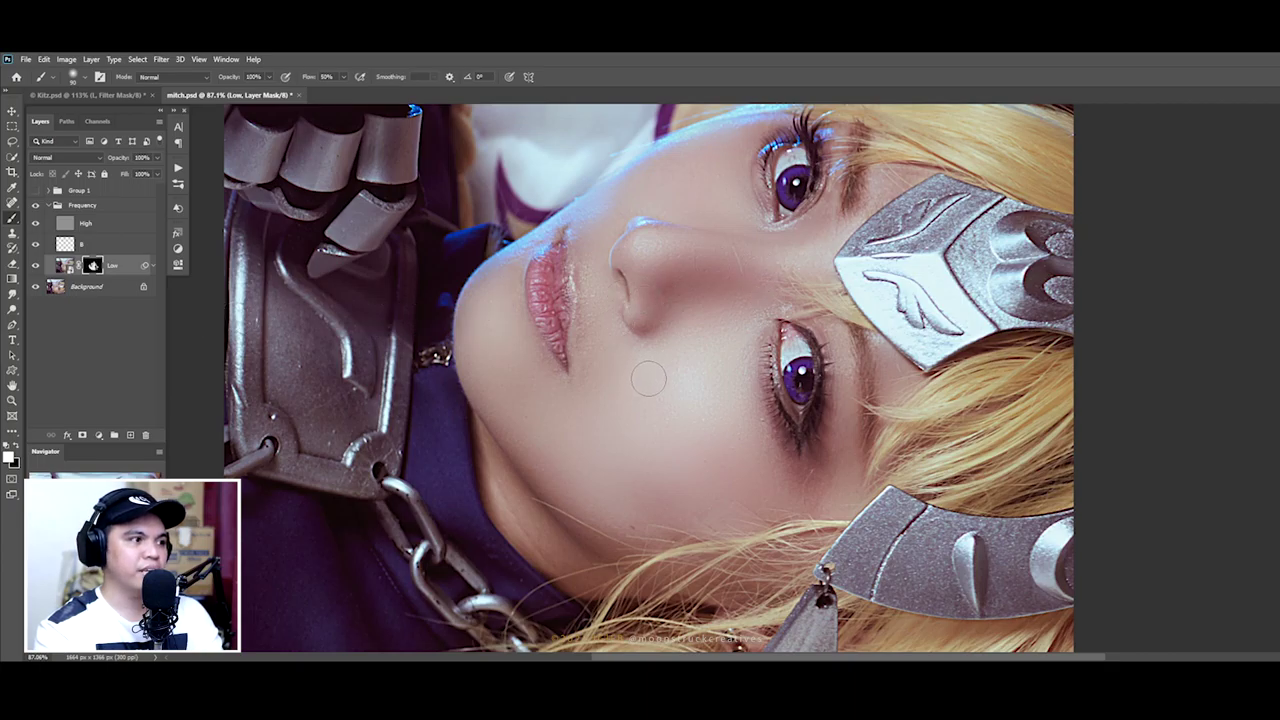
pyautogui.hotkey('ctrl', 'Tab')
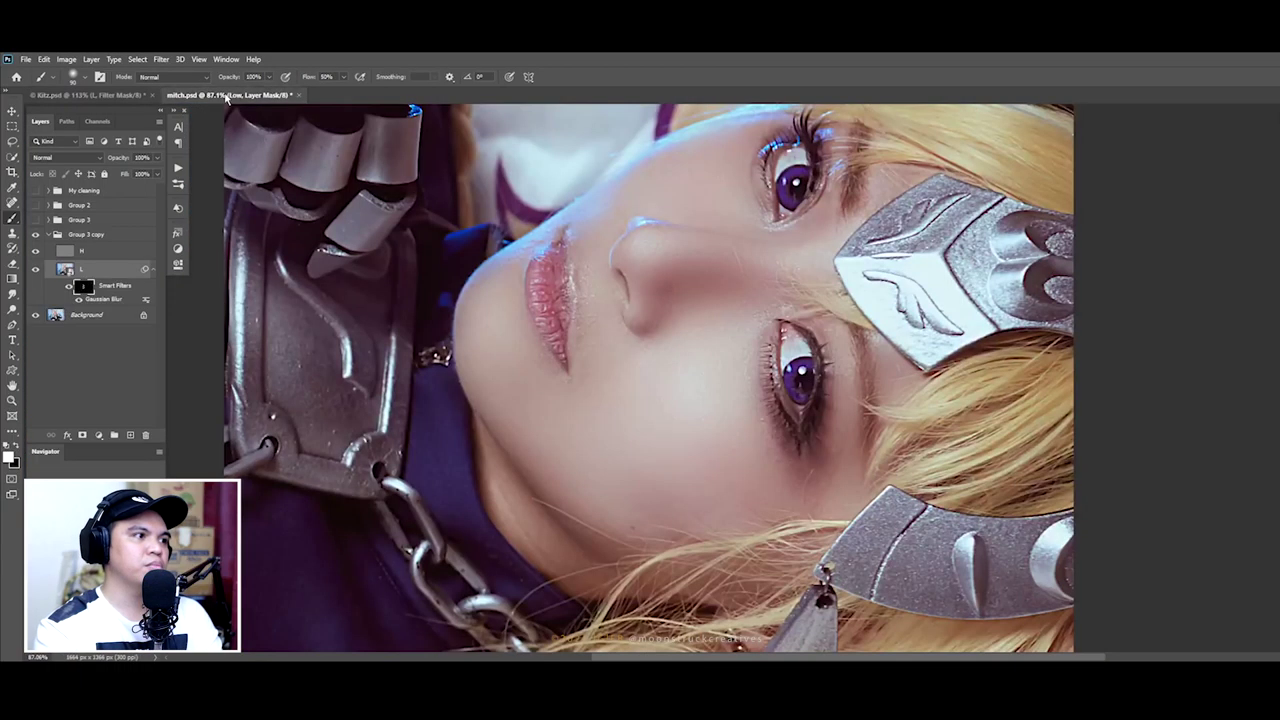
pyautogui.click(228, 96)
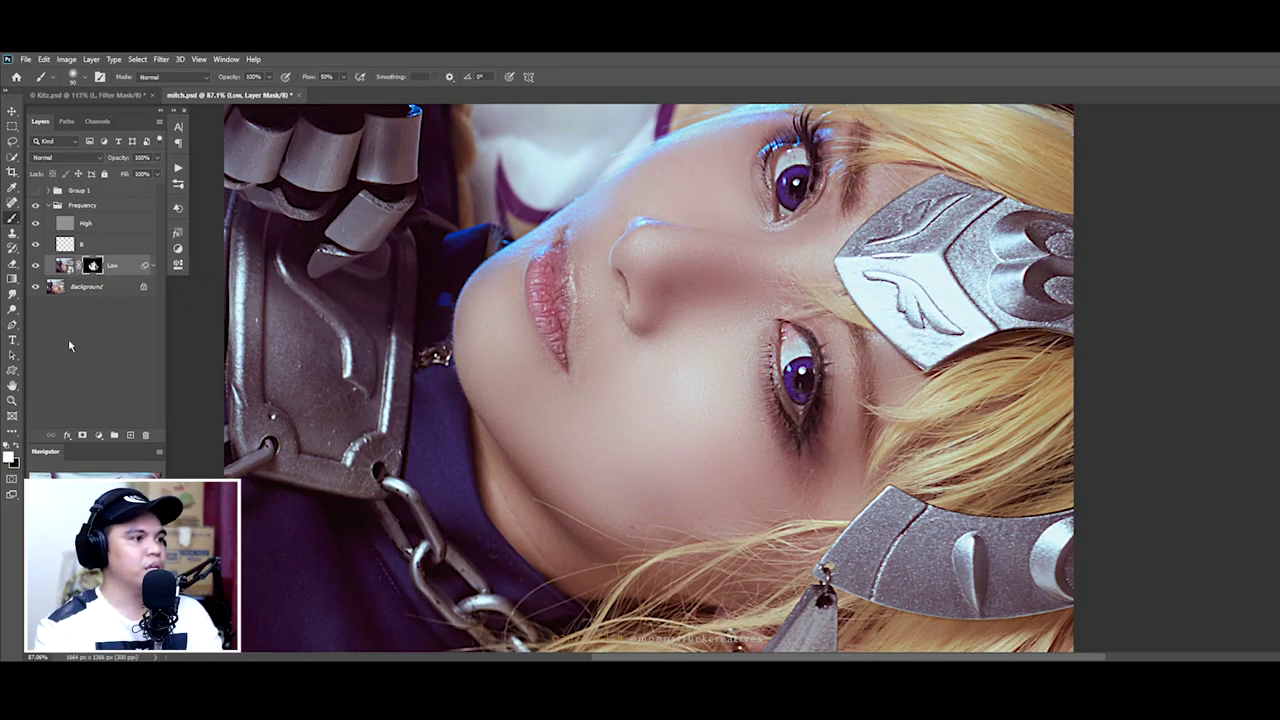
pyautogui.press('x')
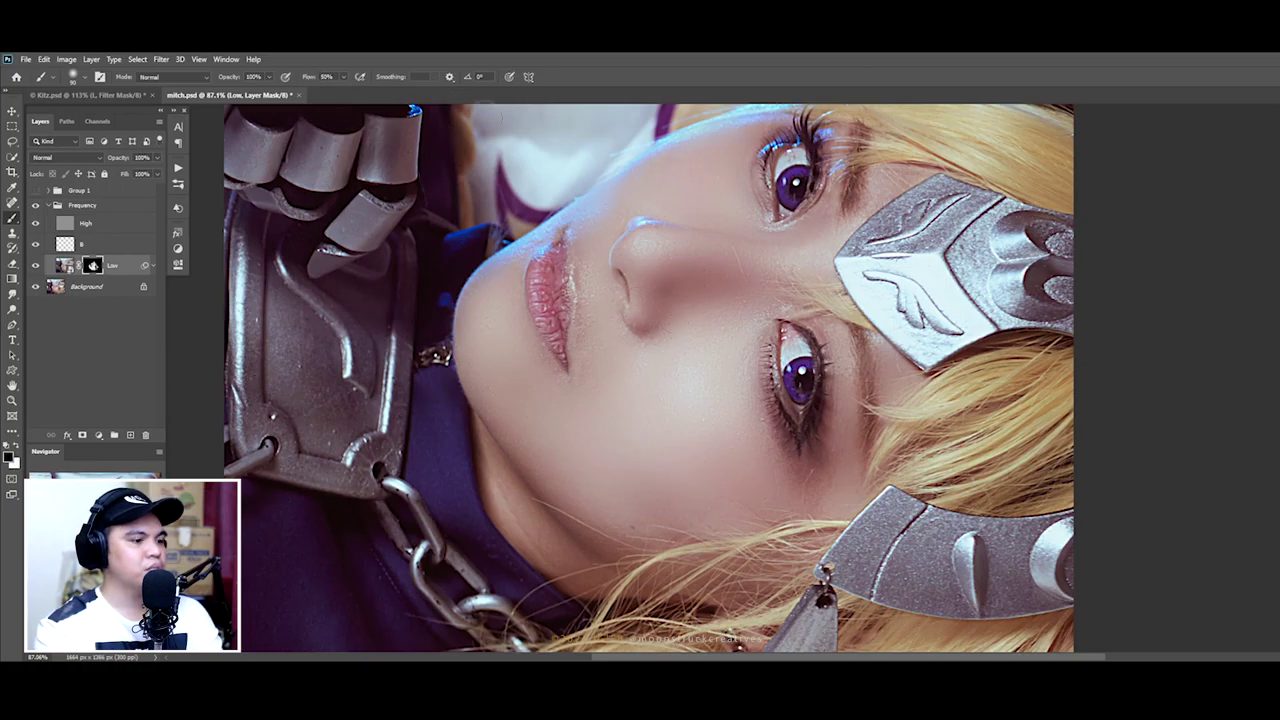
pyautogui.moveTo(662, 270); pyautogui.dragTo(680, 292)
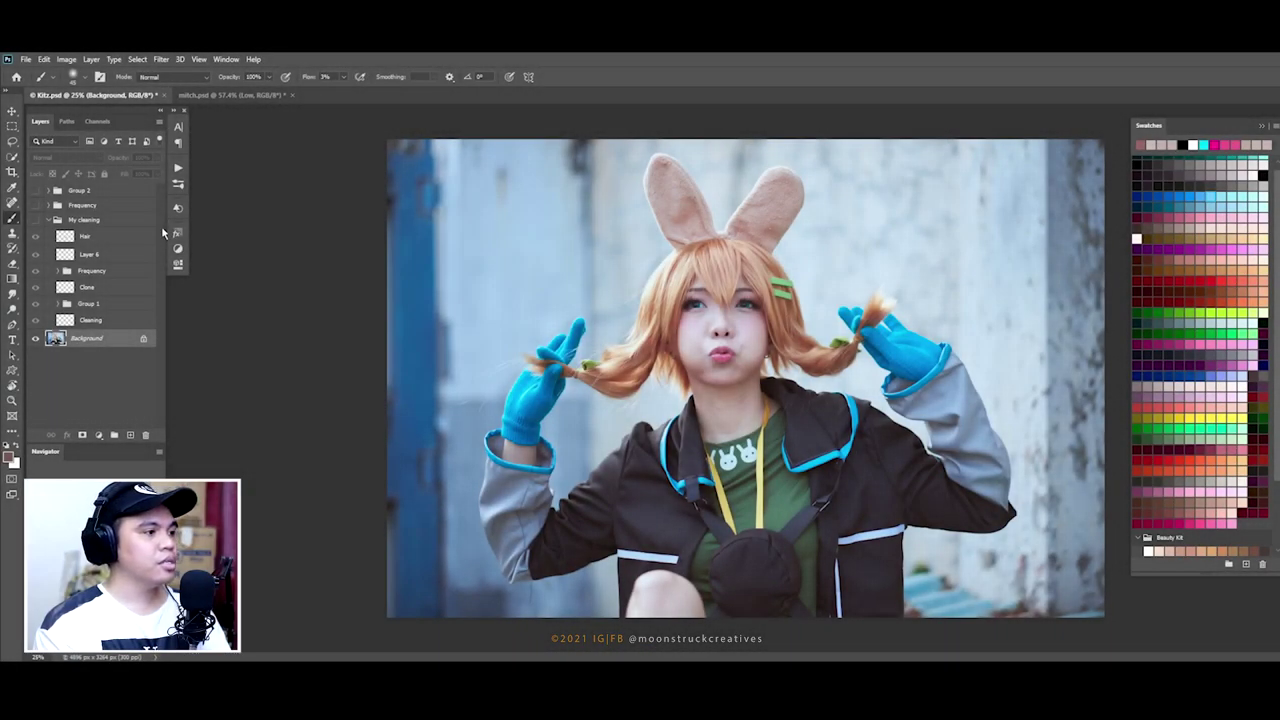
# Step: Hide Layer 6 and the Frequency group in the Layers panel
pyautogui.click(100, 324)
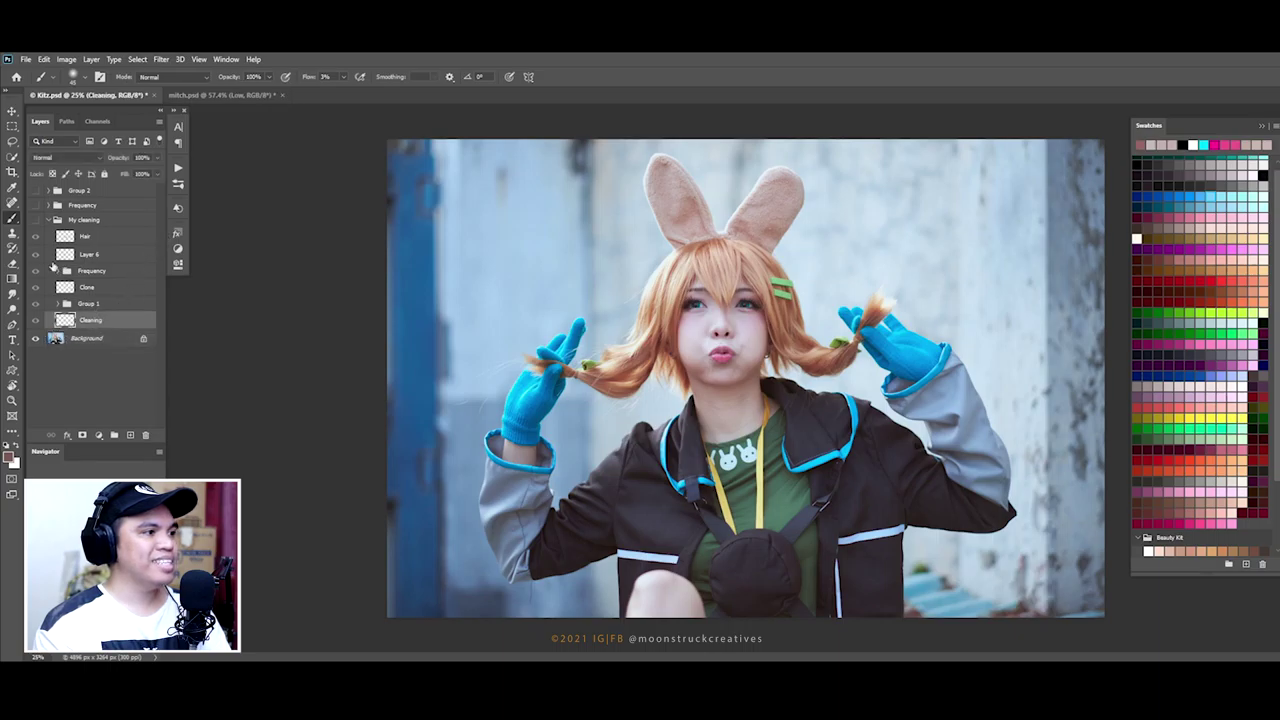
pyautogui.click(86, 304)
pyautogui.moveTo(37, 247); pyautogui.dragTo(36, 256)
pyautogui.click(35, 236)
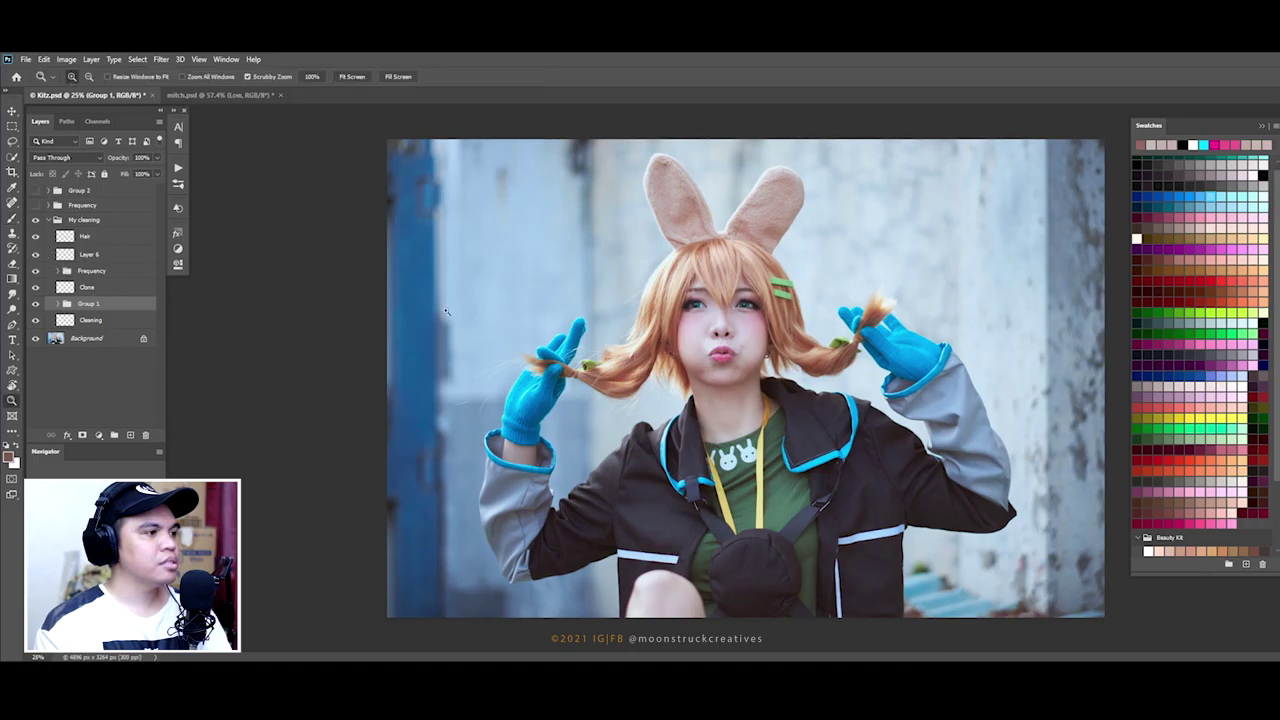
pyautogui.scroll(5, 780, 266)
pyautogui.scroll(-3, 737, 286)
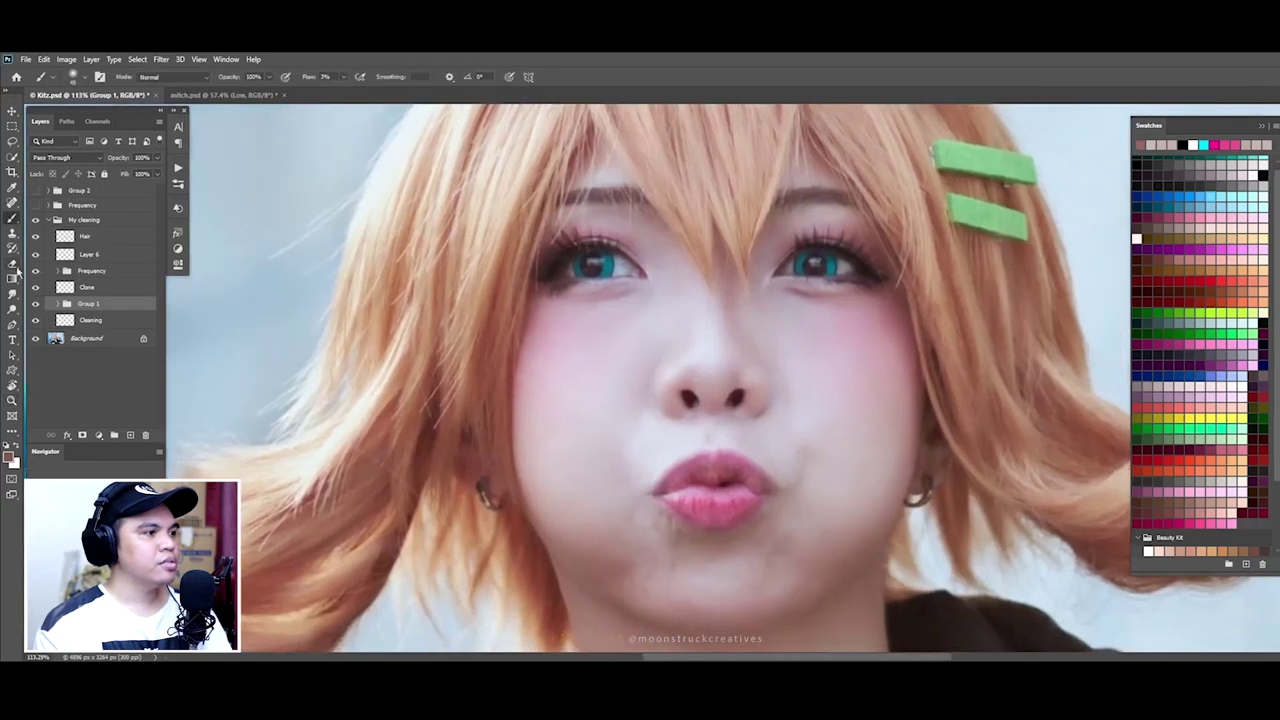
pyautogui.click(36, 271)
# Step: Move Hair and Layer 6 lower in the stack and hide the Hair layer
pyautogui.click(90, 254)
pyautogui.keyDown('shift'); pyautogui.click(95, 238); pyautogui.keyUp('shift')
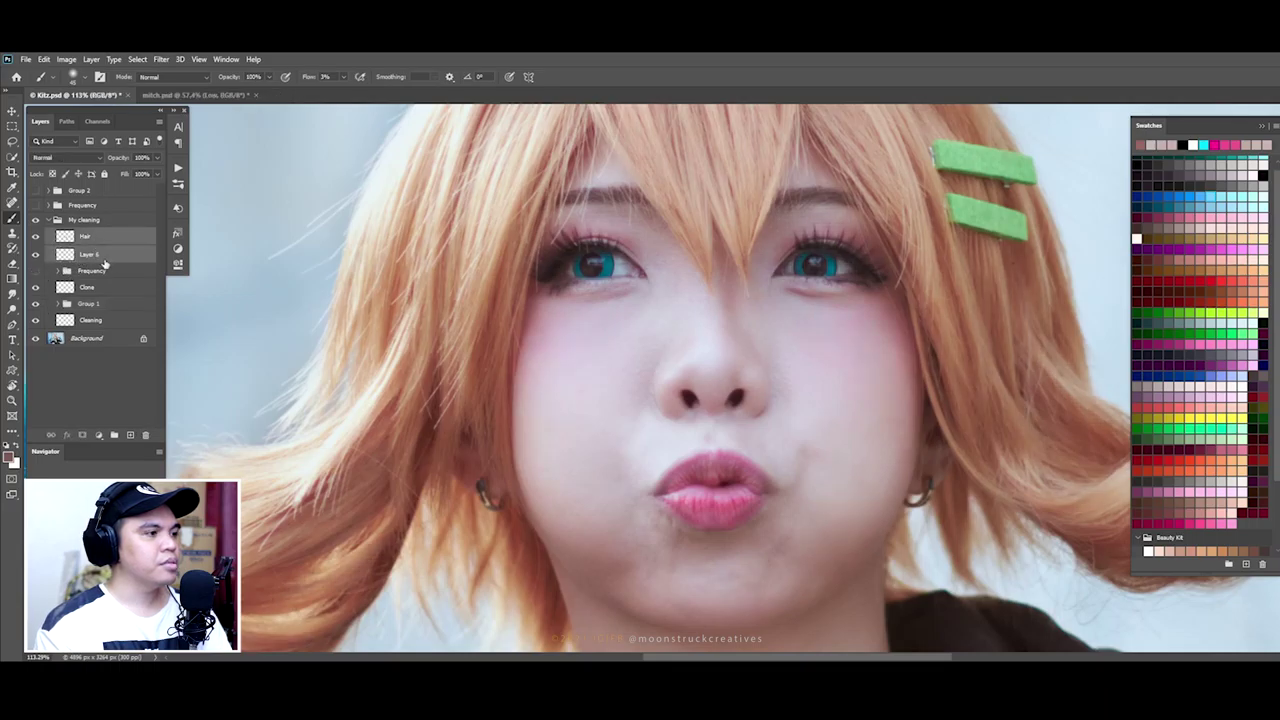
pyautogui.moveTo(103, 259)
pyautogui.mouseDown()
pyautogui.moveTo(103, 283)
pyautogui.moveTo(37, 254)
pyautogui.mouseUp()
pyautogui.click(37, 236)
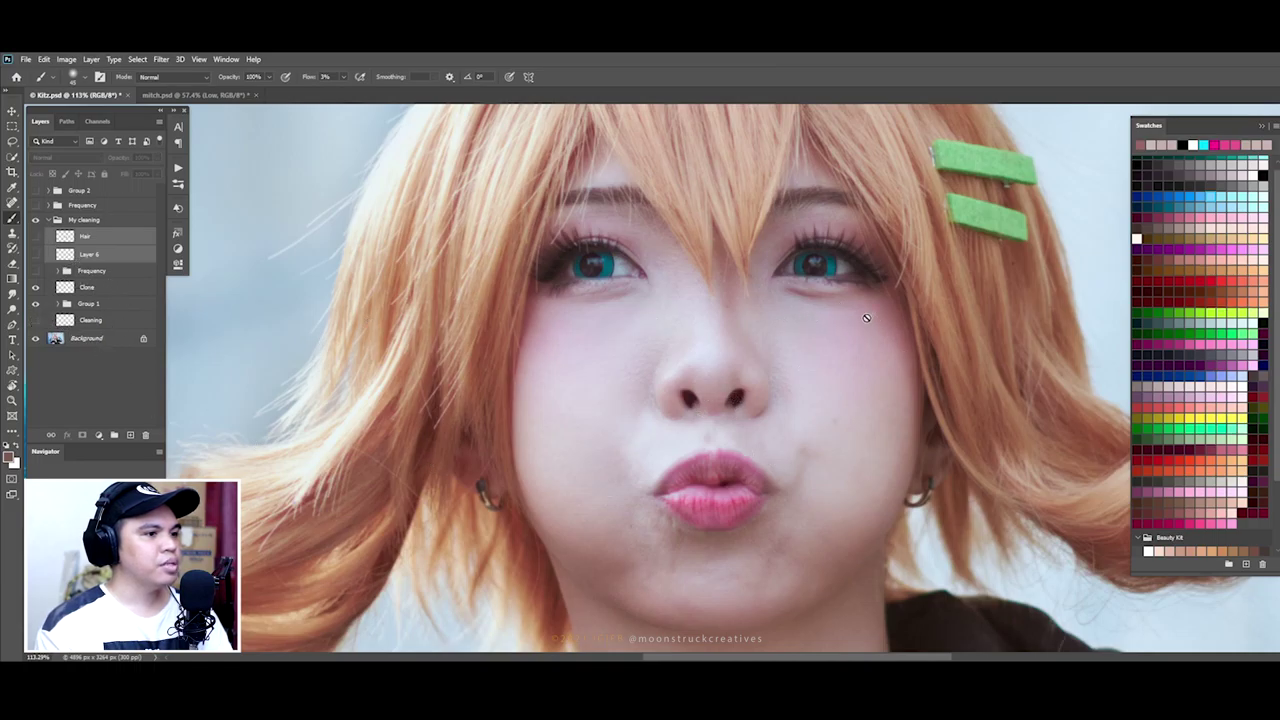
# Step: Zoom in on the nose and lips, then move the view down to the neck
pyautogui.press('v')
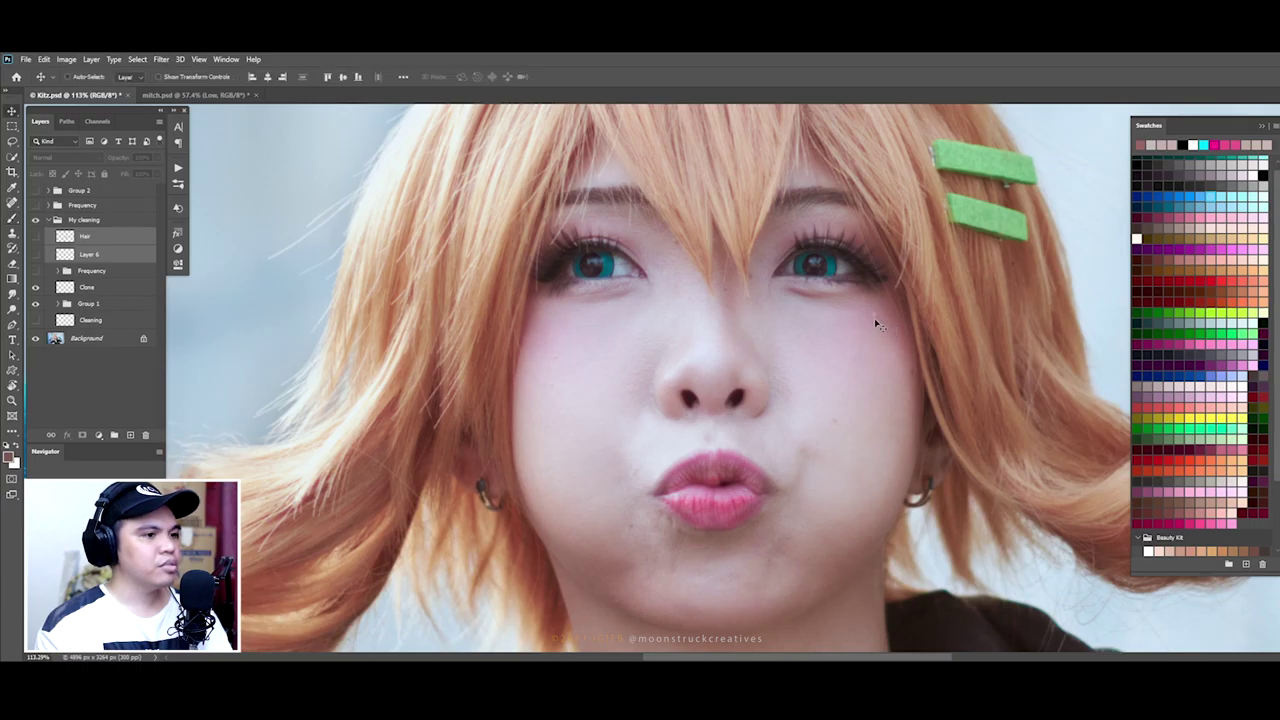
pyautogui.press('z')
pyautogui.moveTo(570, 425); pyautogui.dragTo(535, 354)
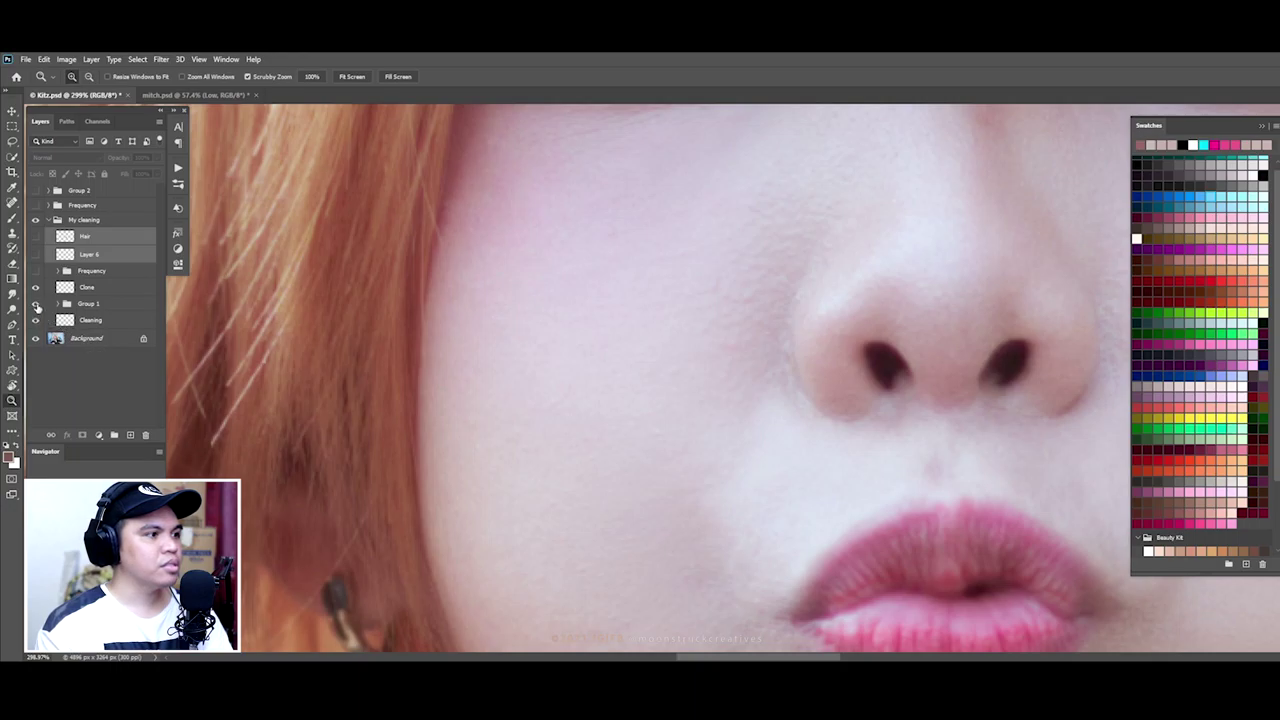
pyautogui.moveTo(872, 493); pyautogui.dragTo(145, 355)
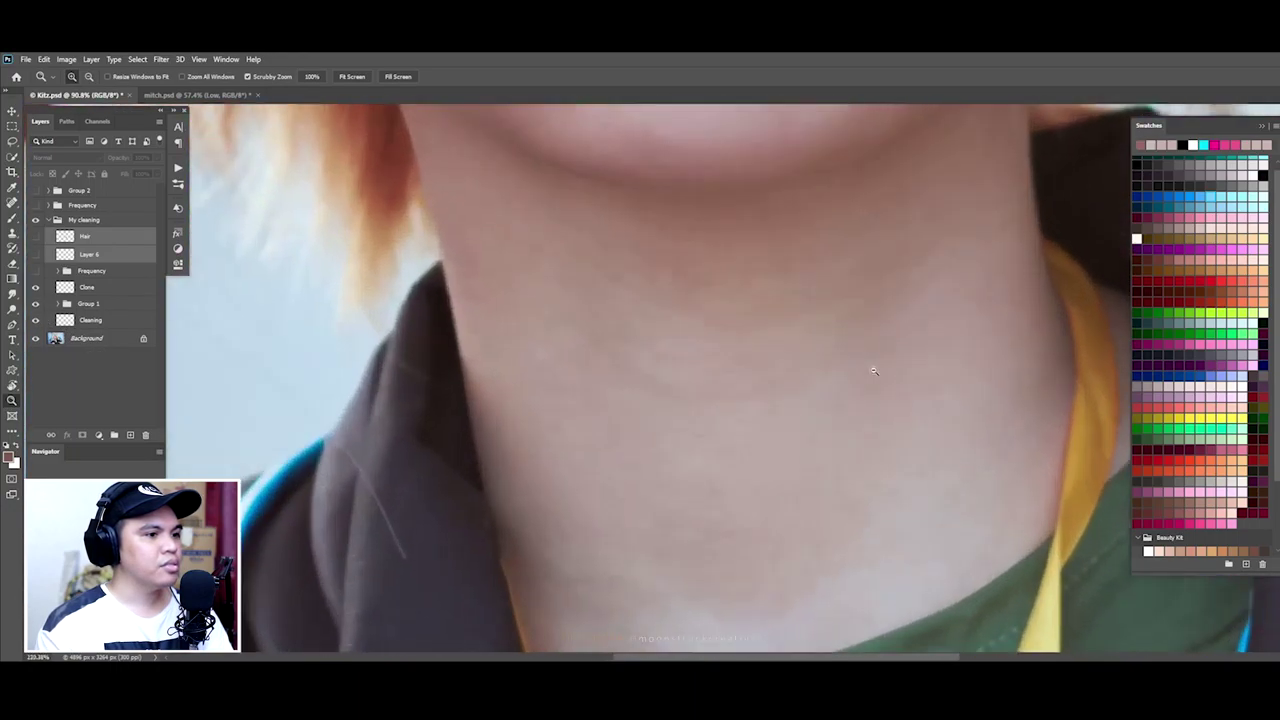
# Step: Show Group 1, toggle Clone off and on, and re-enable and expand the Frequency group
pyautogui.click(37, 305)
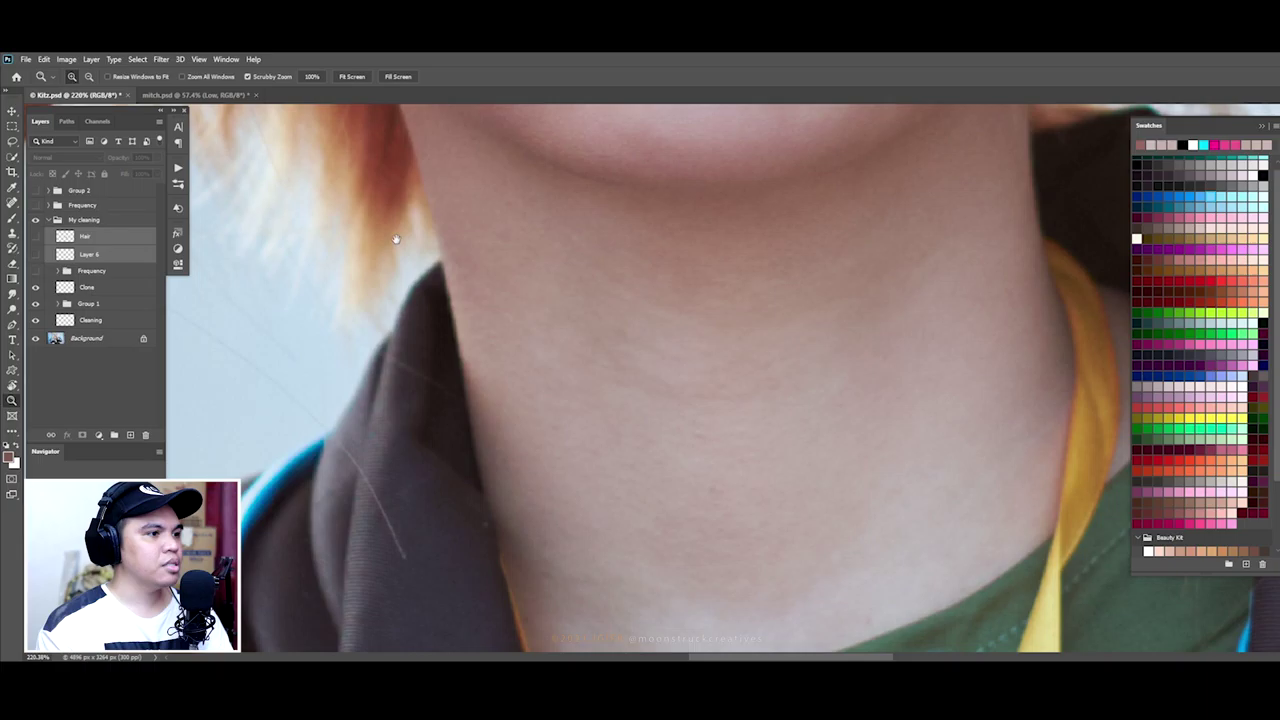
pyautogui.scroll(5, 500, 270)
pyautogui.scroll(5, 580, 350)
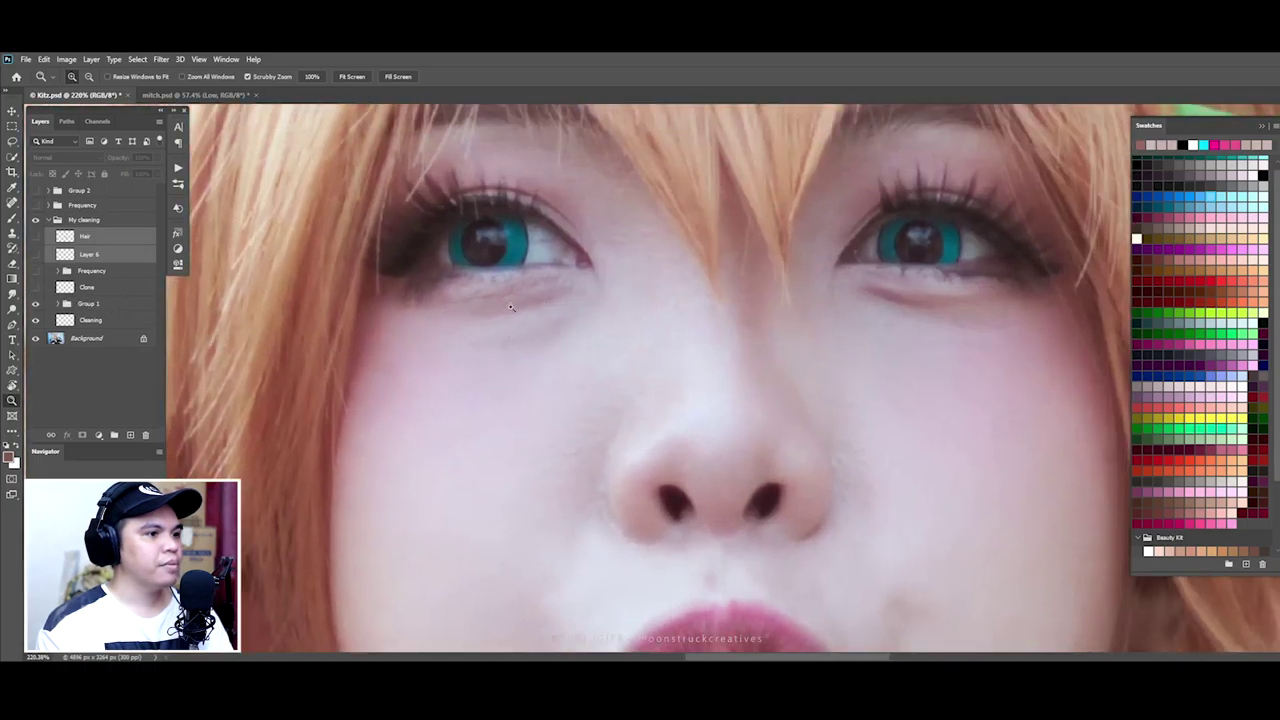
pyautogui.click(37, 288)
pyautogui.click(37, 288)
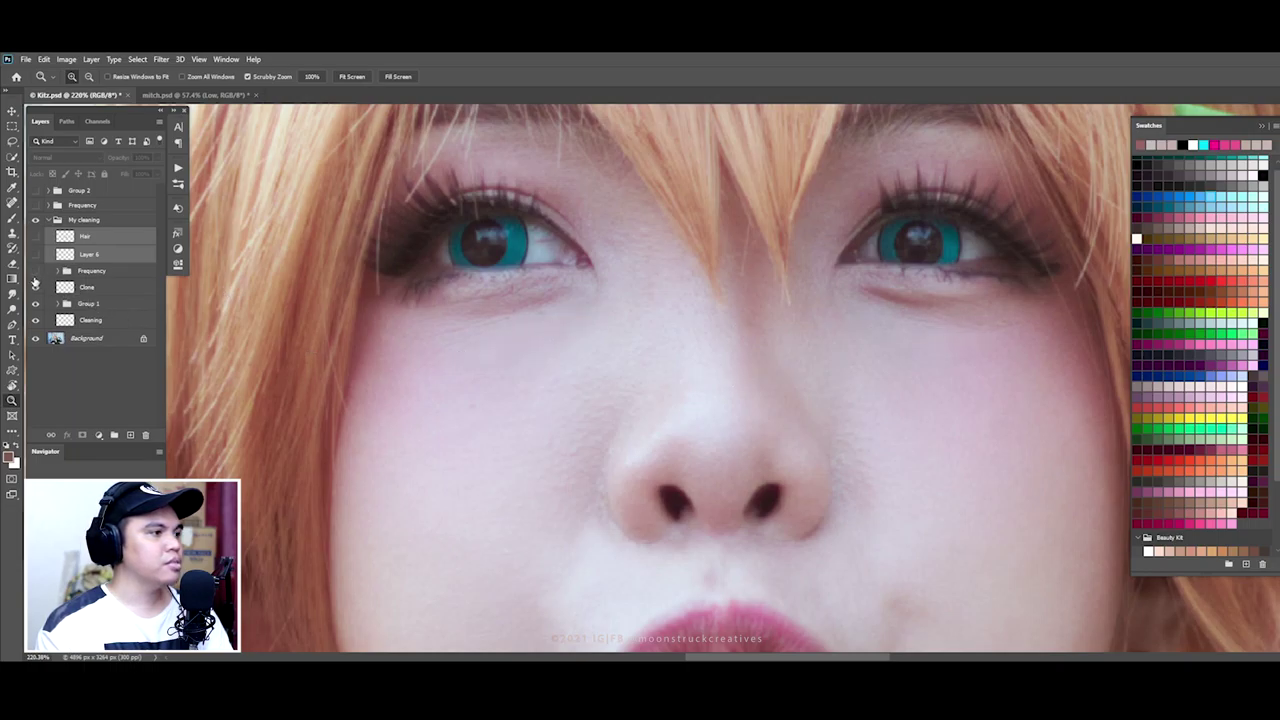
pyautogui.click(36, 271)
pyautogui.click(67, 271)
# Step: Hide Layer 5 through Layer 3 and select the Low layer
pyautogui.click(100, 305)
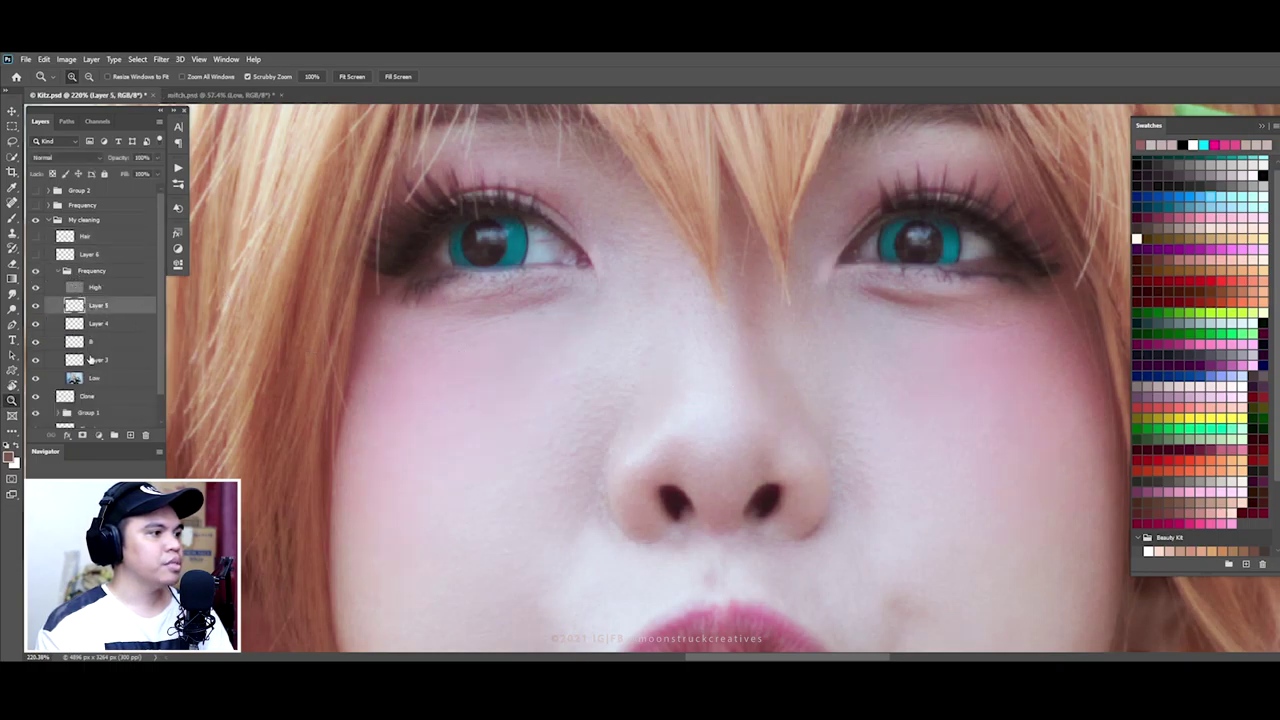
pyautogui.keyDown('shift'); pyautogui.click(100, 359); pyautogui.keyUp('shift')
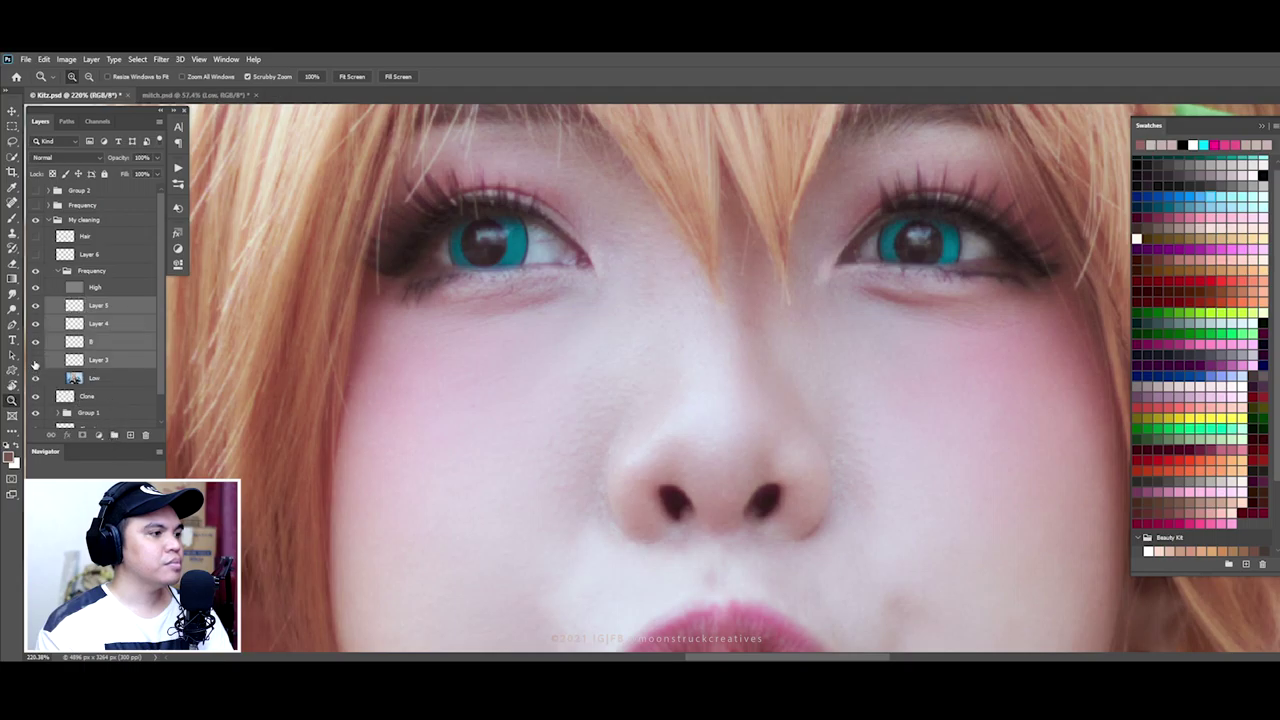
pyautogui.moveTo(37, 326); pyautogui.dragTo(37, 305)
pyautogui.click(108, 378)
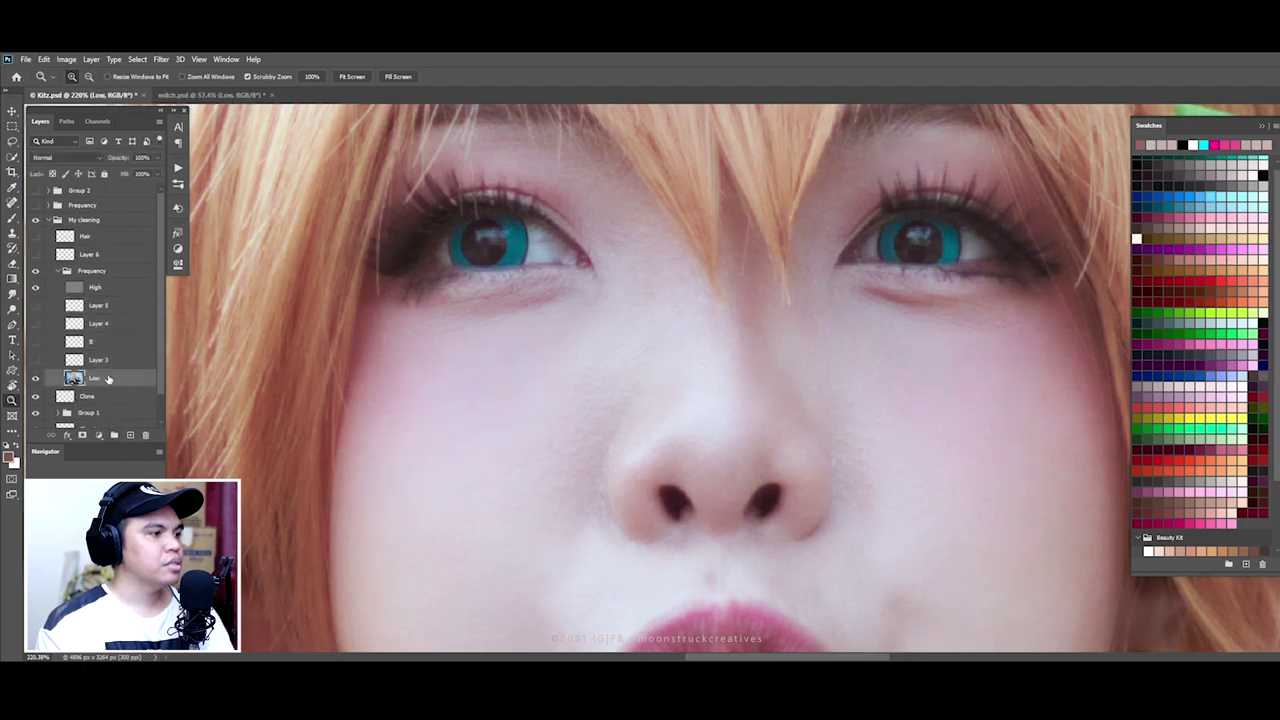
pyautogui.moveTo(838, 383); pyautogui.dragTo(651, 383)
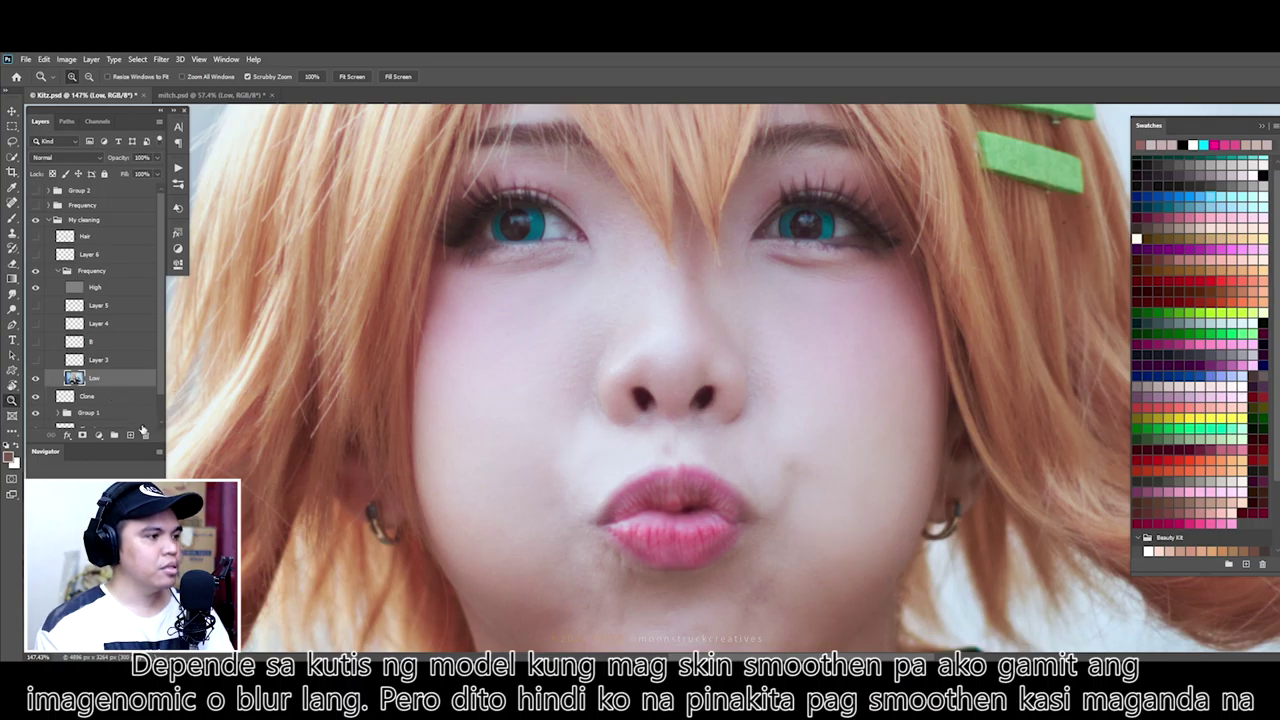
# Step: Add empty Layer 13 above Low and group the four paint layers into Group 3
pyautogui.hotkey('ctrl', 'shift', 'alt', 'n')
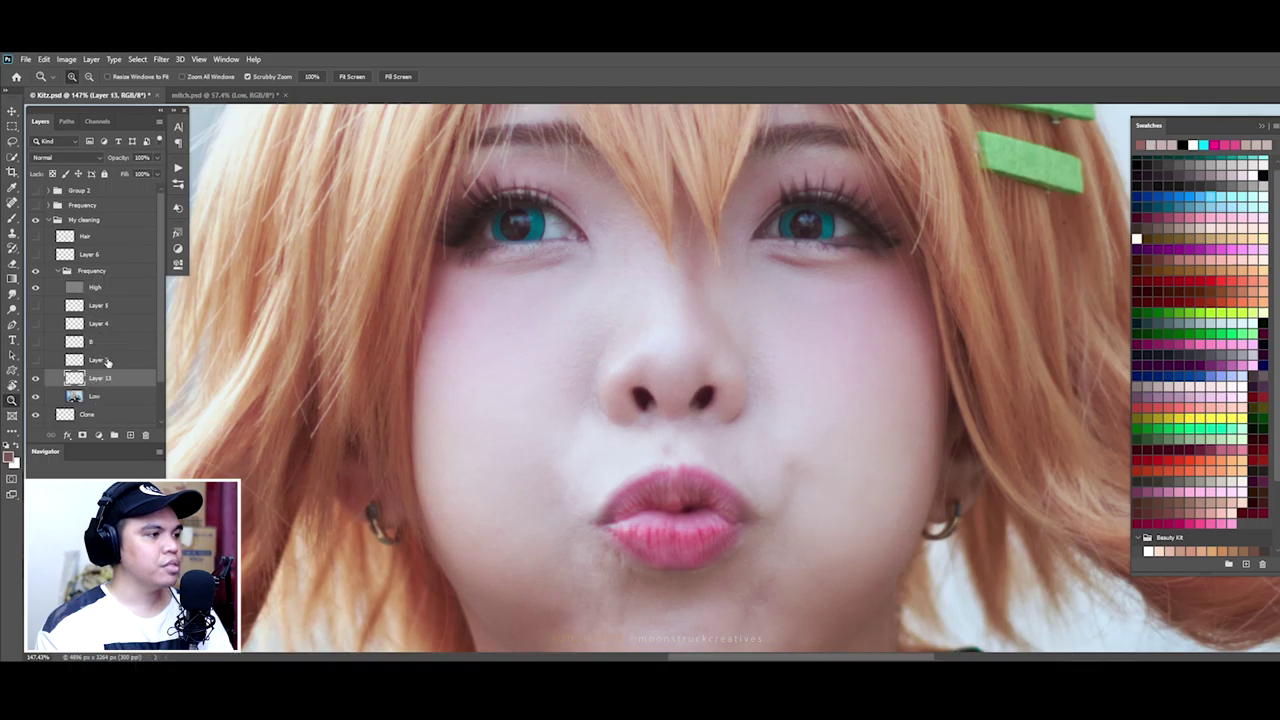
pyautogui.click(107, 362)
pyautogui.keyDown('shift'); pyautogui.click(118, 308); pyautogui.keyUp('shift')
pyautogui.hotkey('ctrl', 'g')
pyautogui.click(82, 322)
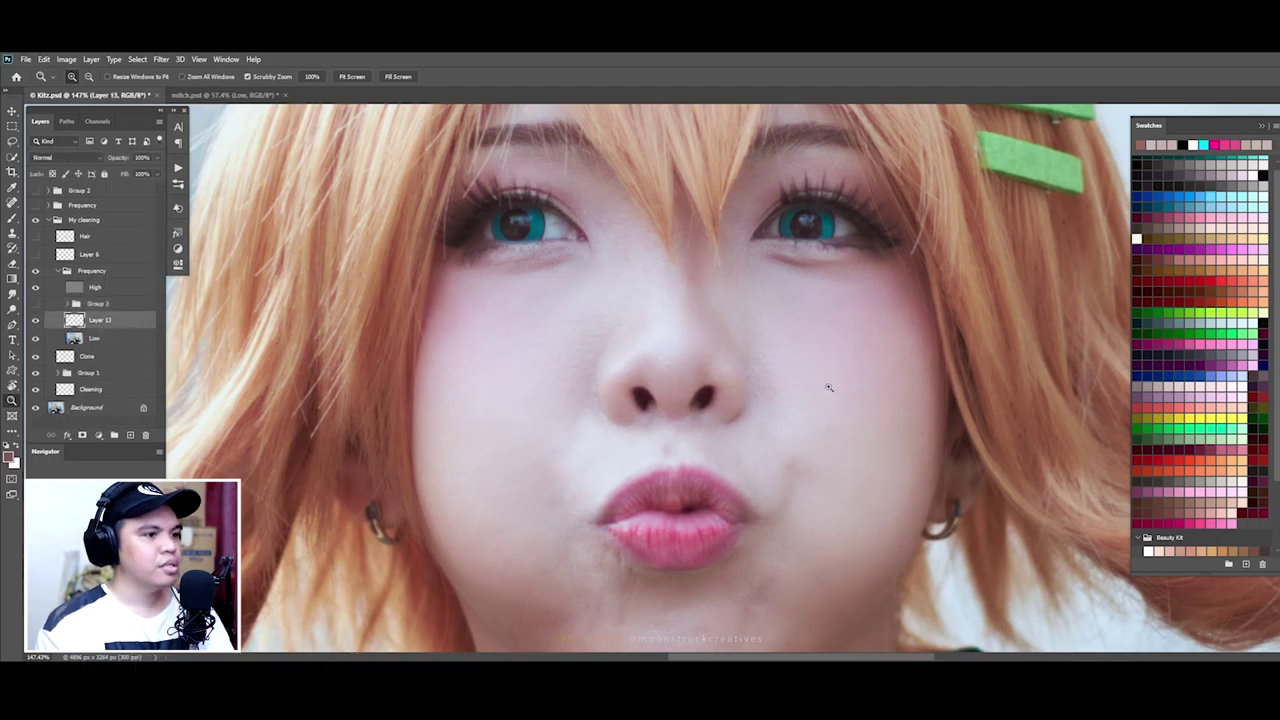
pyautogui.press('b')
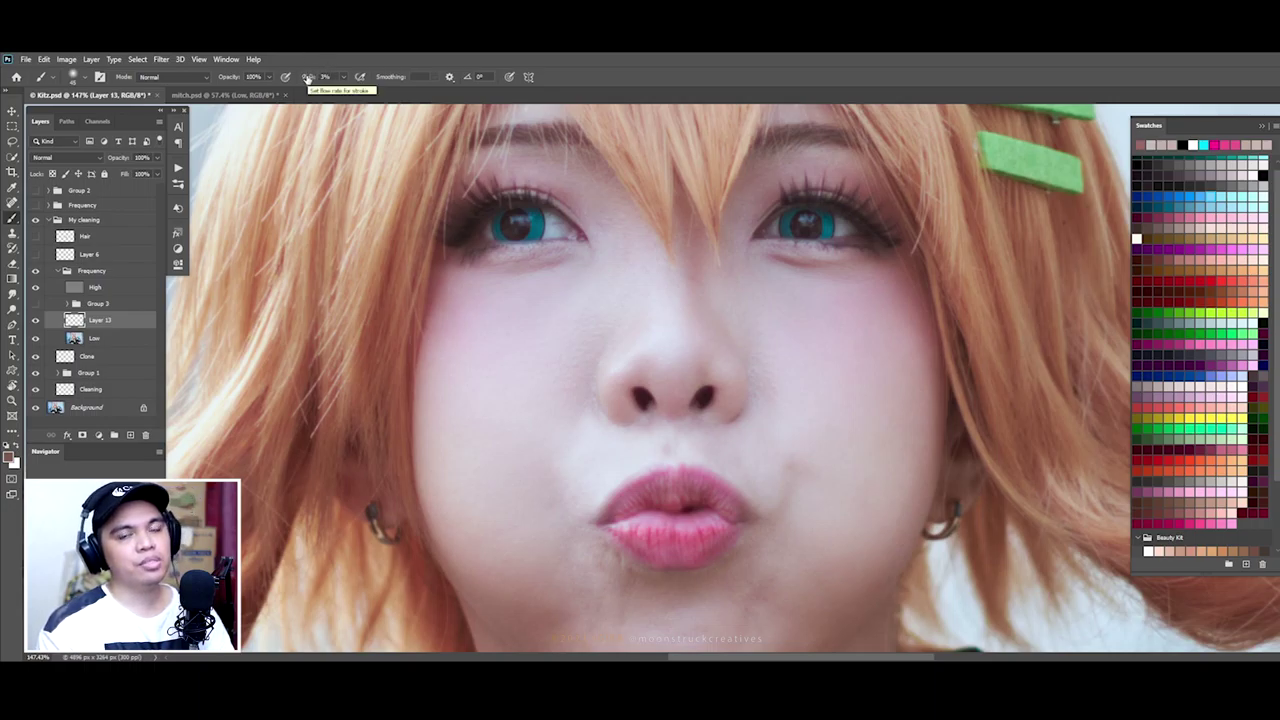
# Step: Zoom out to show the whole face and pick pink as the painting colour
pyautogui.moveTo(526, 340); pyautogui.dragTo(540, 303)
pyautogui.press('z')
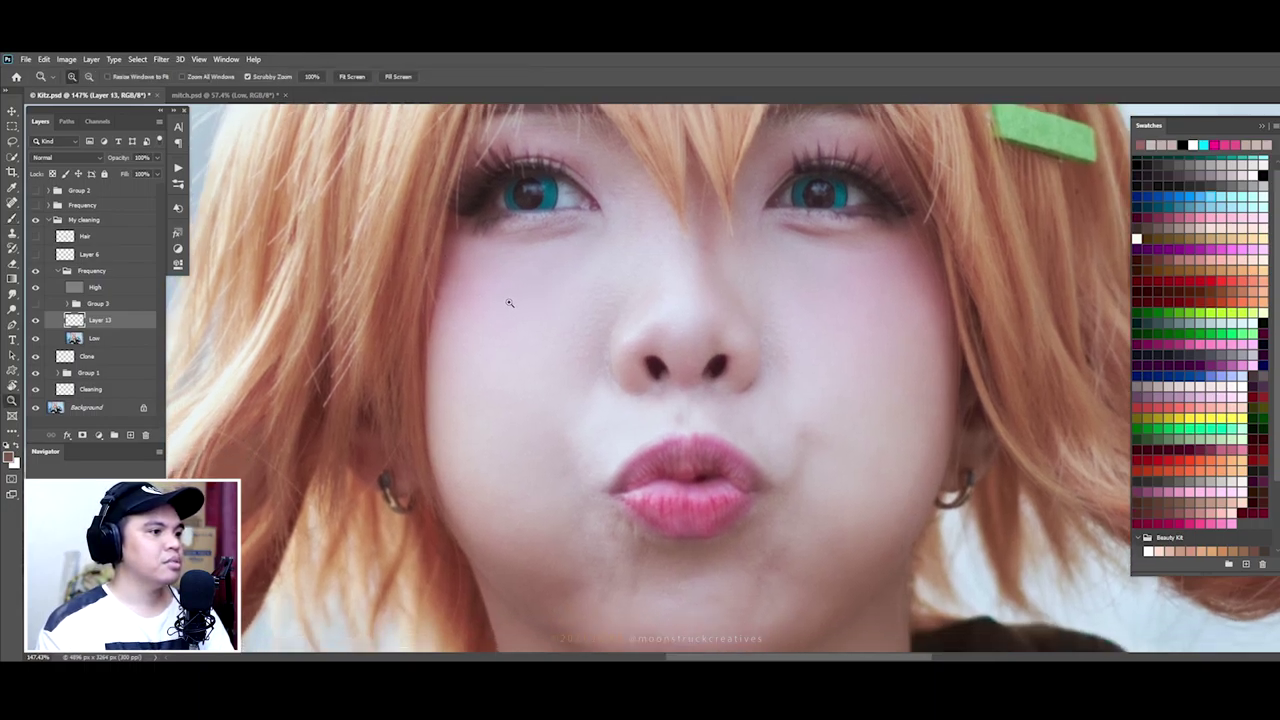
pyautogui.keyDown('alt'); pyautogui.click(509, 303); pyautogui.keyUp('alt')
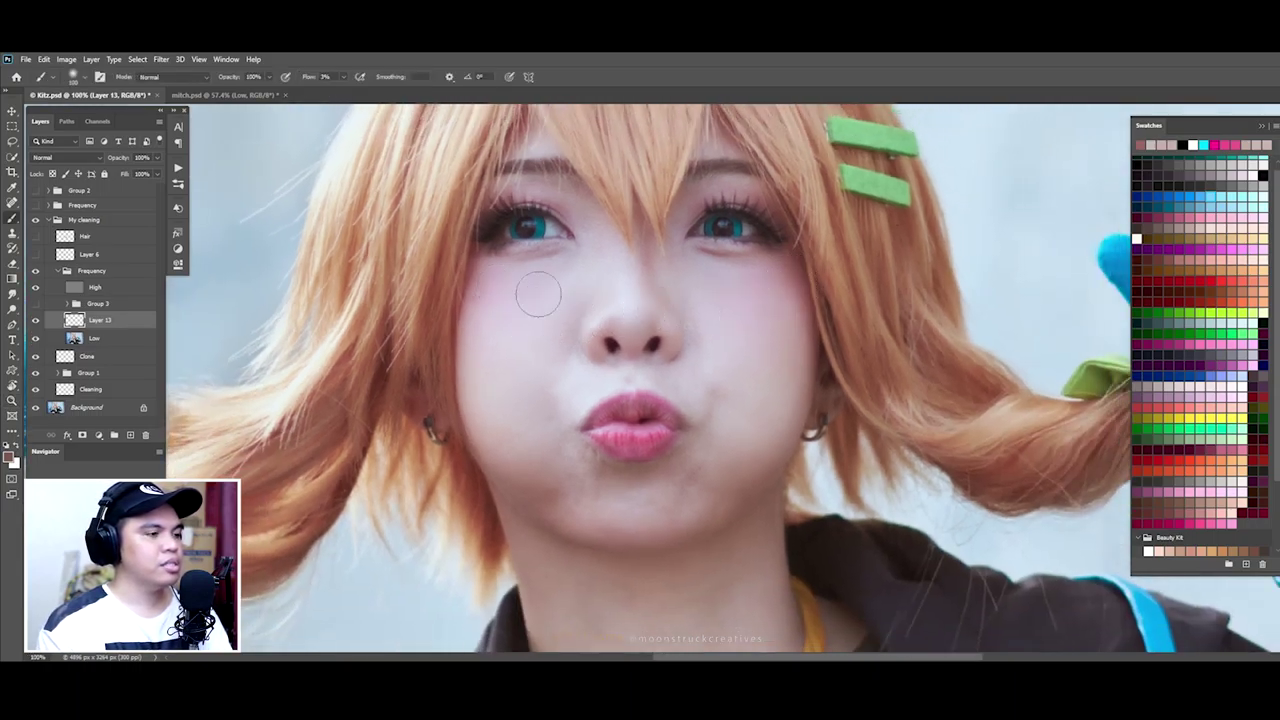
pyautogui.click(1226, 144)
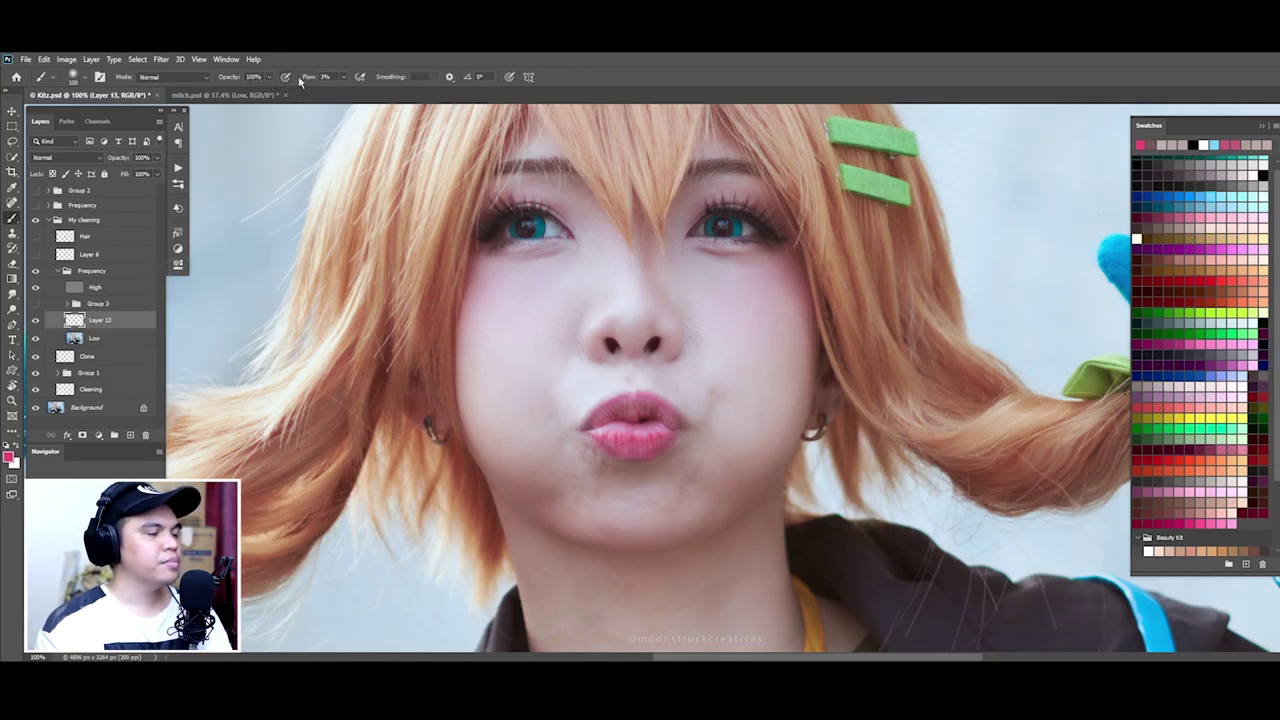
# Step: Brush faint pink blush over the left and right cheeks on Layer 13
pyautogui.moveTo(617, 301)
pyautogui.mouseDown()
pyautogui.moveTo(560, 285)
pyautogui.moveTo(486, 340)
pyautogui.mouseUp()
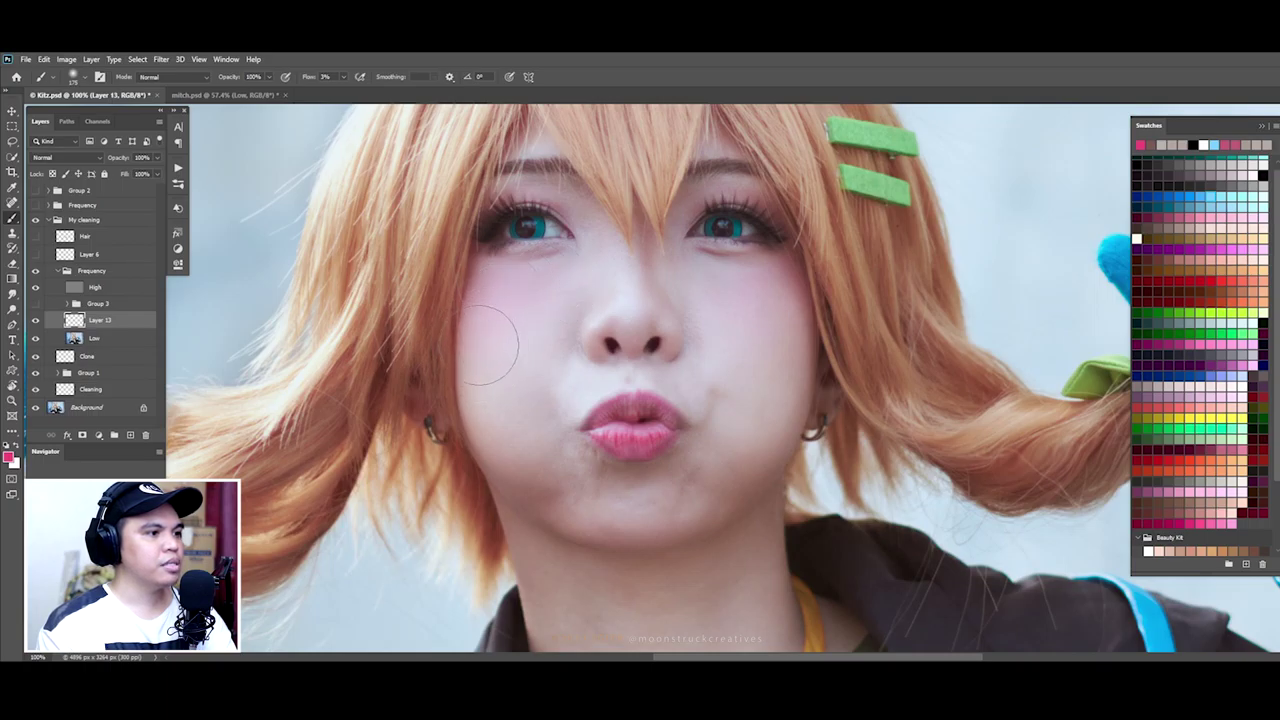
pyautogui.moveTo(758, 316); pyautogui.dragTo(731, 286)
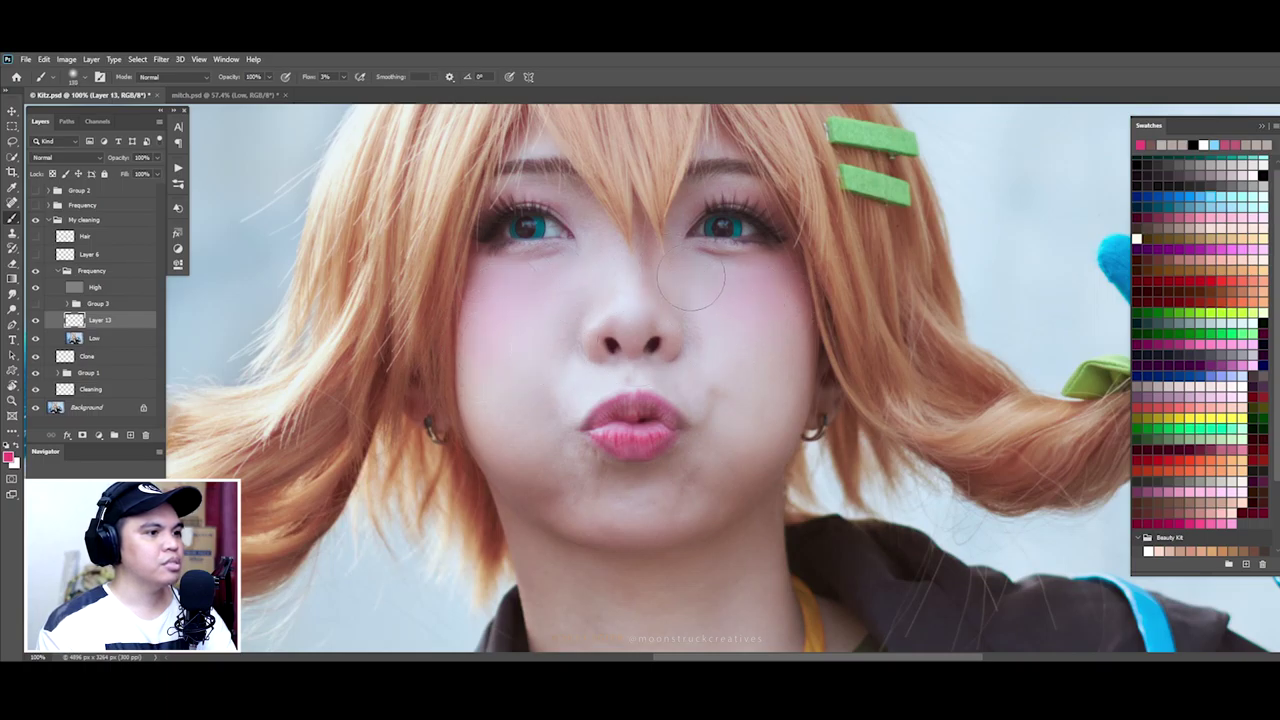
pyautogui.moveTo(731, 286); pyautogui.dragTo(440, 340)
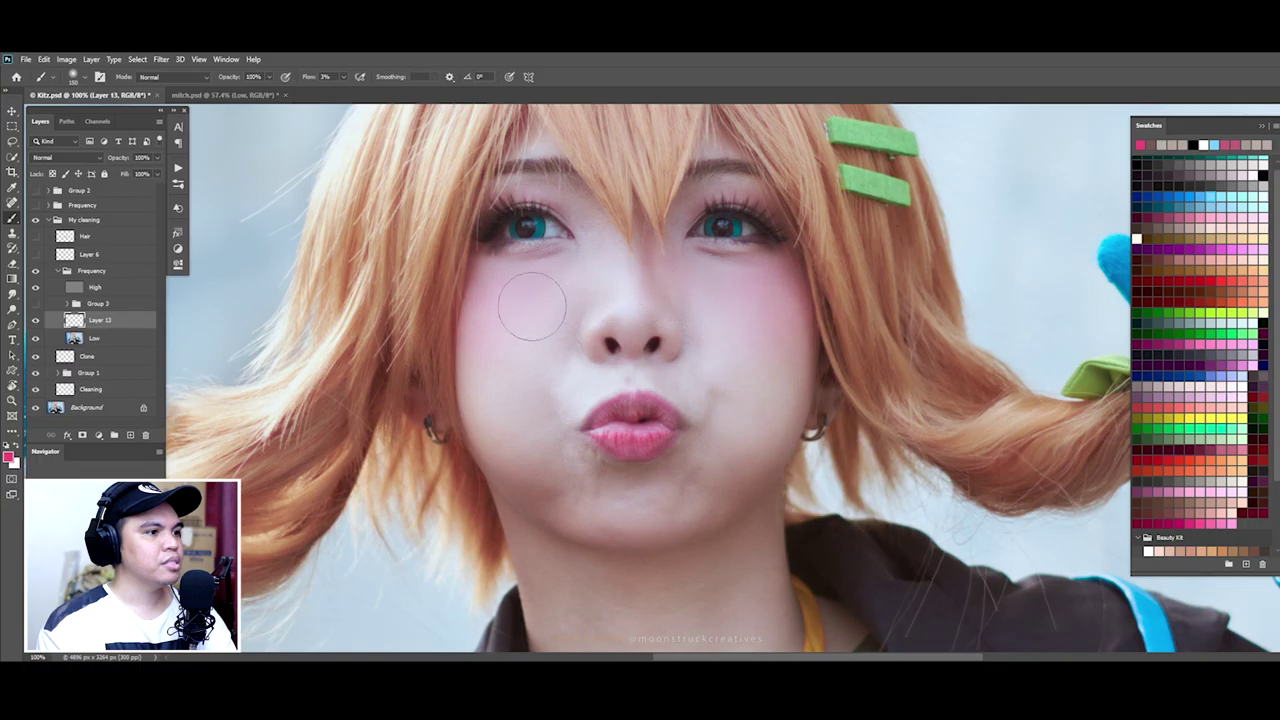
pyautogui.scroll(5, 720, 370)
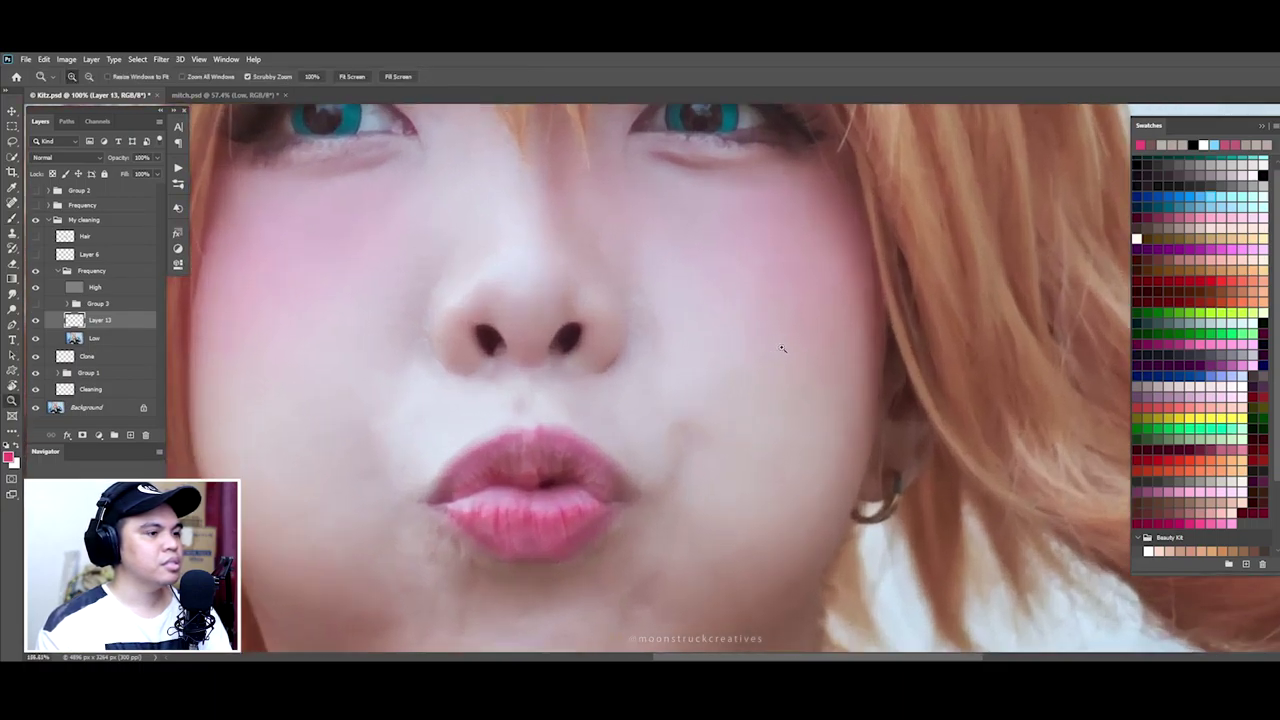
pyautogui.moveTo(700, 385); pyautogui.dragTo(857, 371)
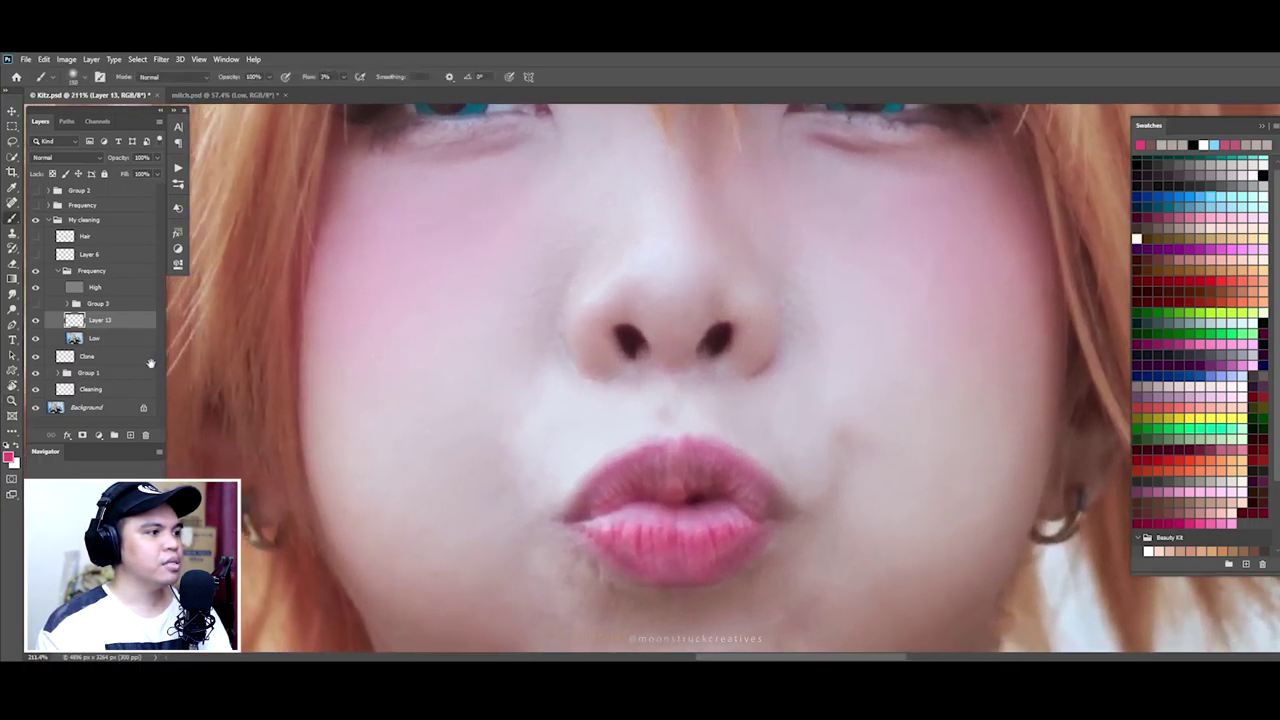
pyautogui.click(100, 338)
pyautogui.scroll(3, 510, 300)
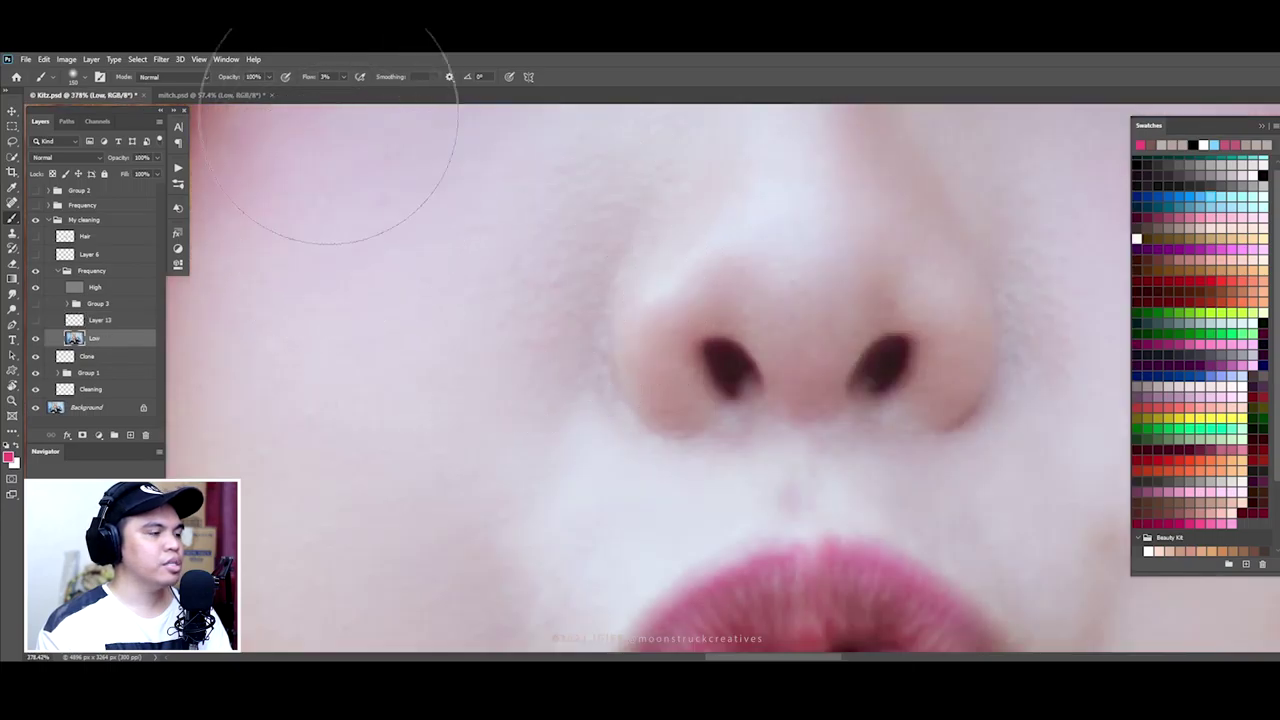
# Step: At 100% flow, test a pink stroke beside the nose on a new layer, then delete it
pyautogui.moveTo(305, 77); pyautogui.dragTo(378, 78)
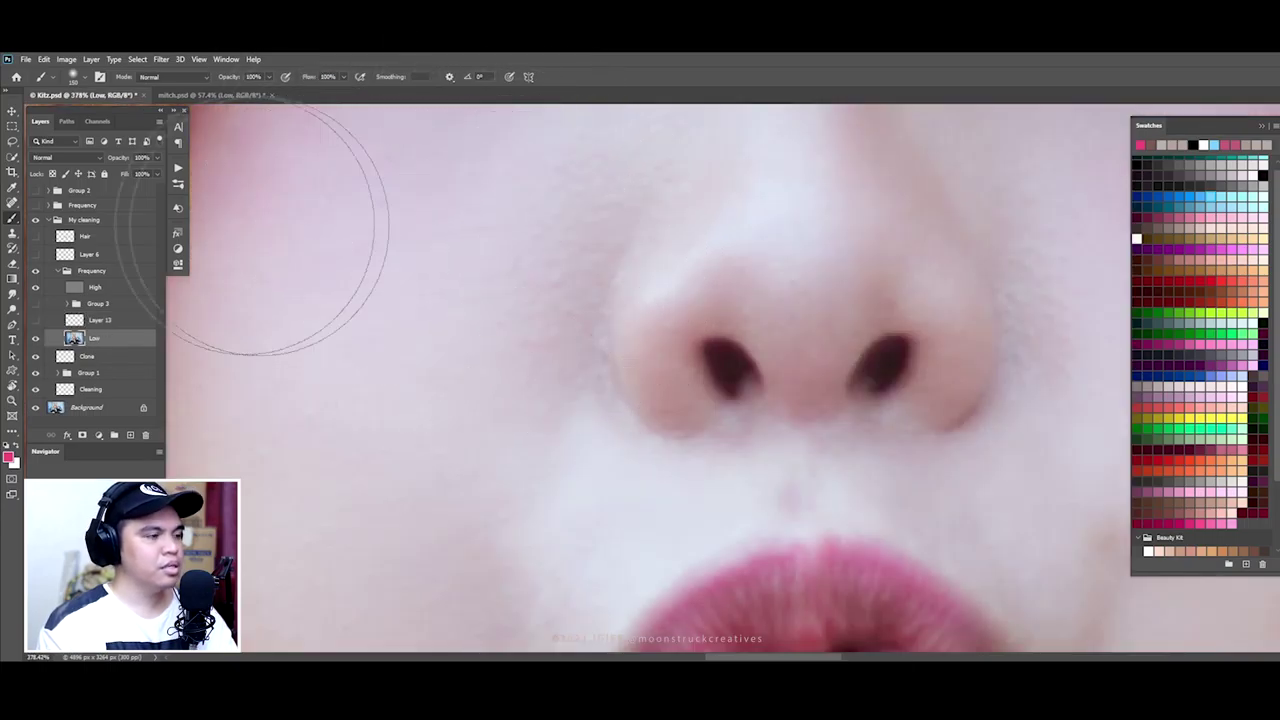
pyautogui.click(128, 434)
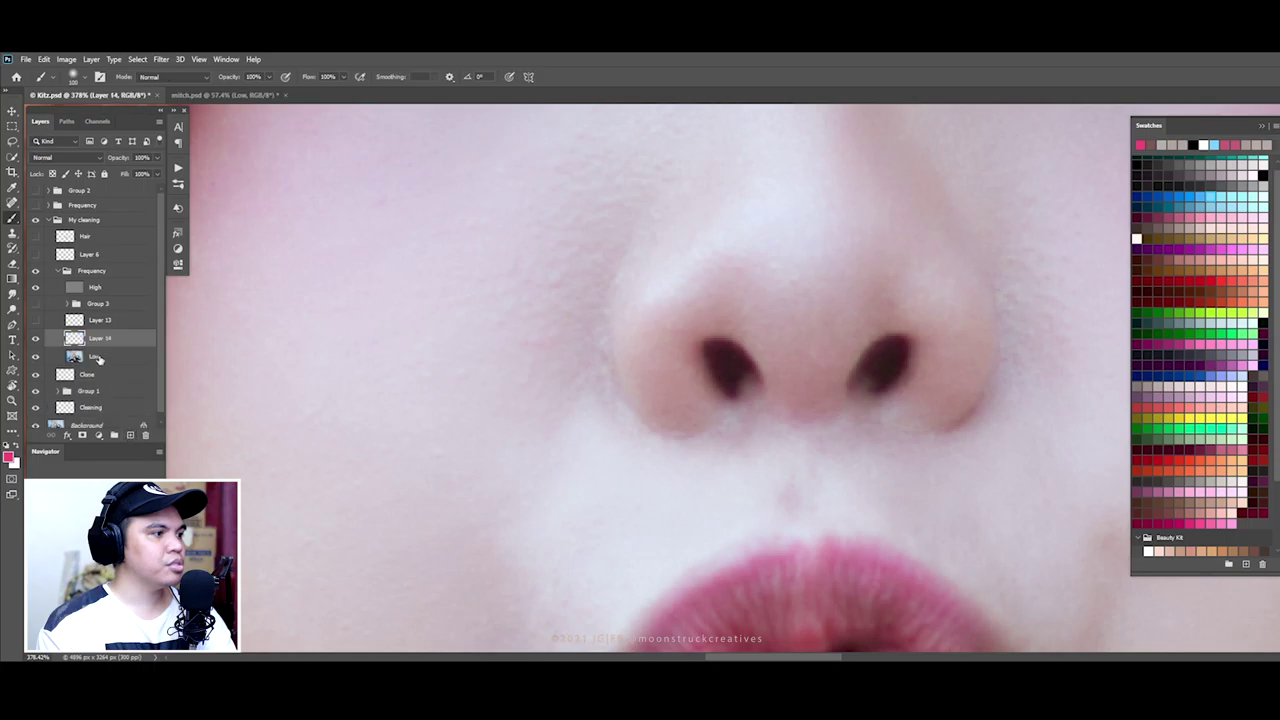
pyautogui.moveTo(590, 210)
pyautogui.mouseDown()
pyautogui.moveTo(527, 375)
pyautogui.moveTo(414, 429)
pyautogui.moveTo(552, 268)
pyautogui.mouseUp()
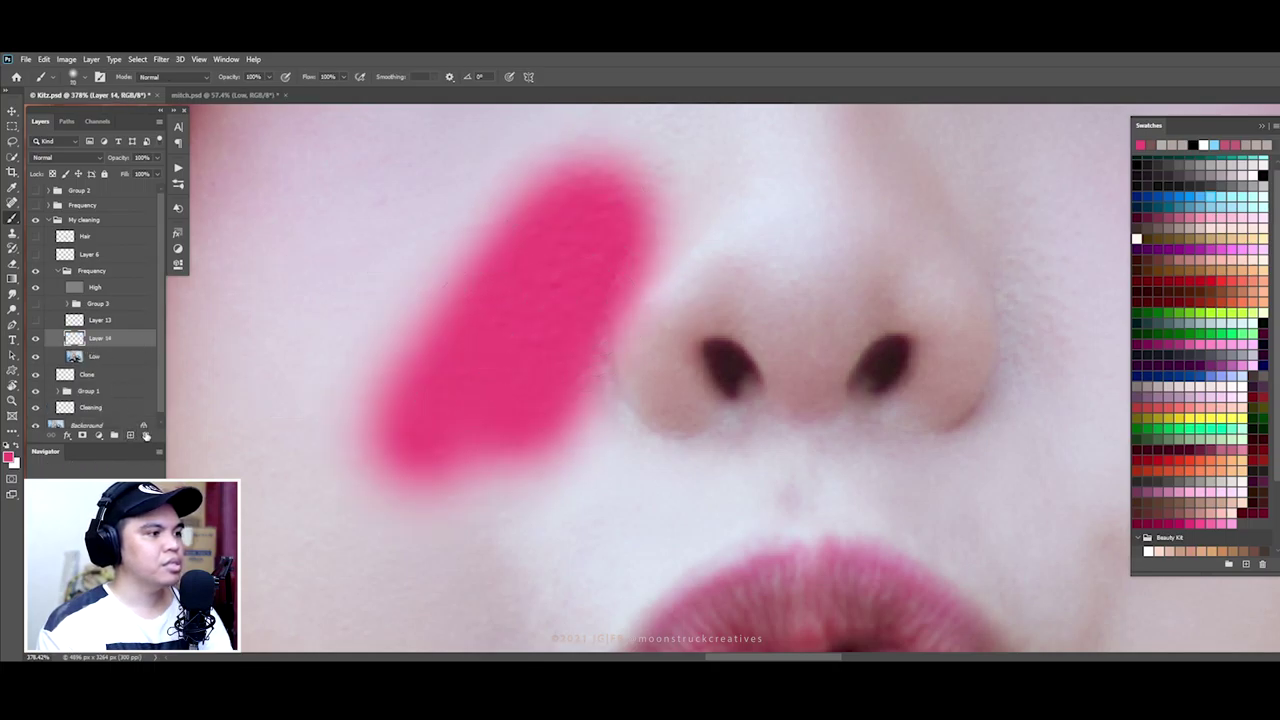
pyautogui.click(146, 436)
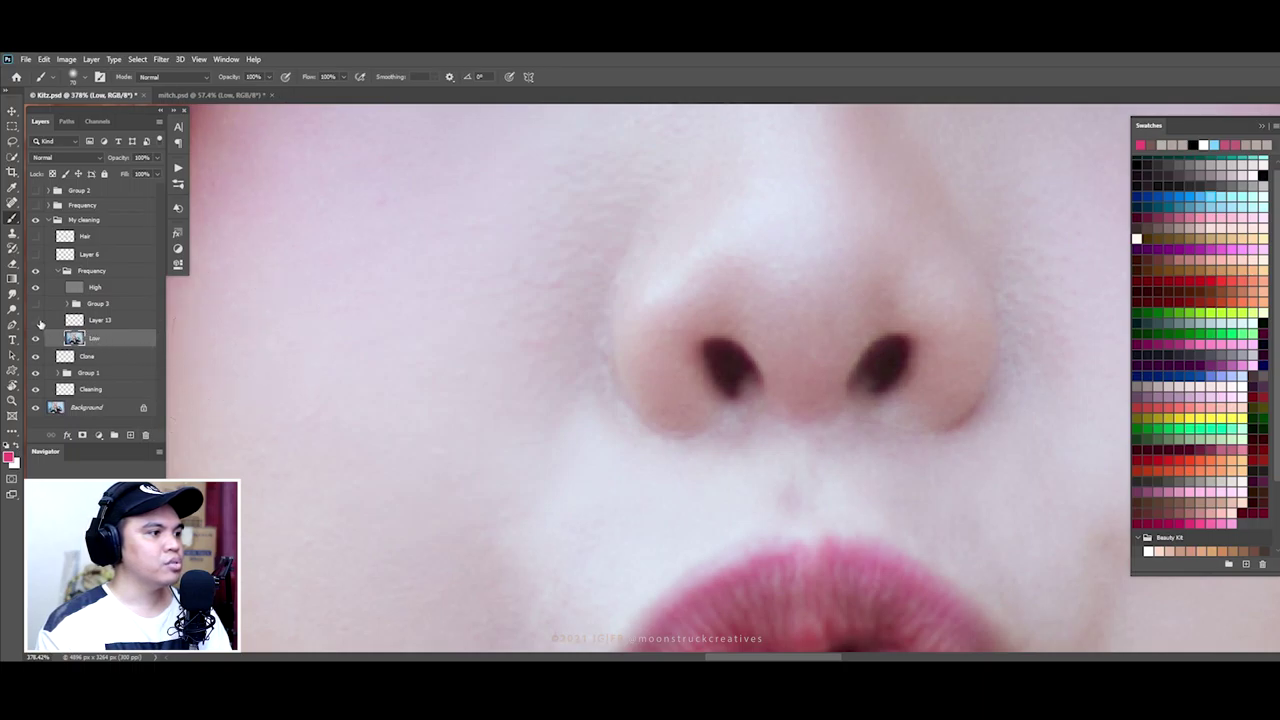
# Step: Collapse Frequency and paint another pink test stroke on a new layer above it
pyautogui.scroll(-4, 480, 280)
pyautogui.scroll(-1, 491, 336)
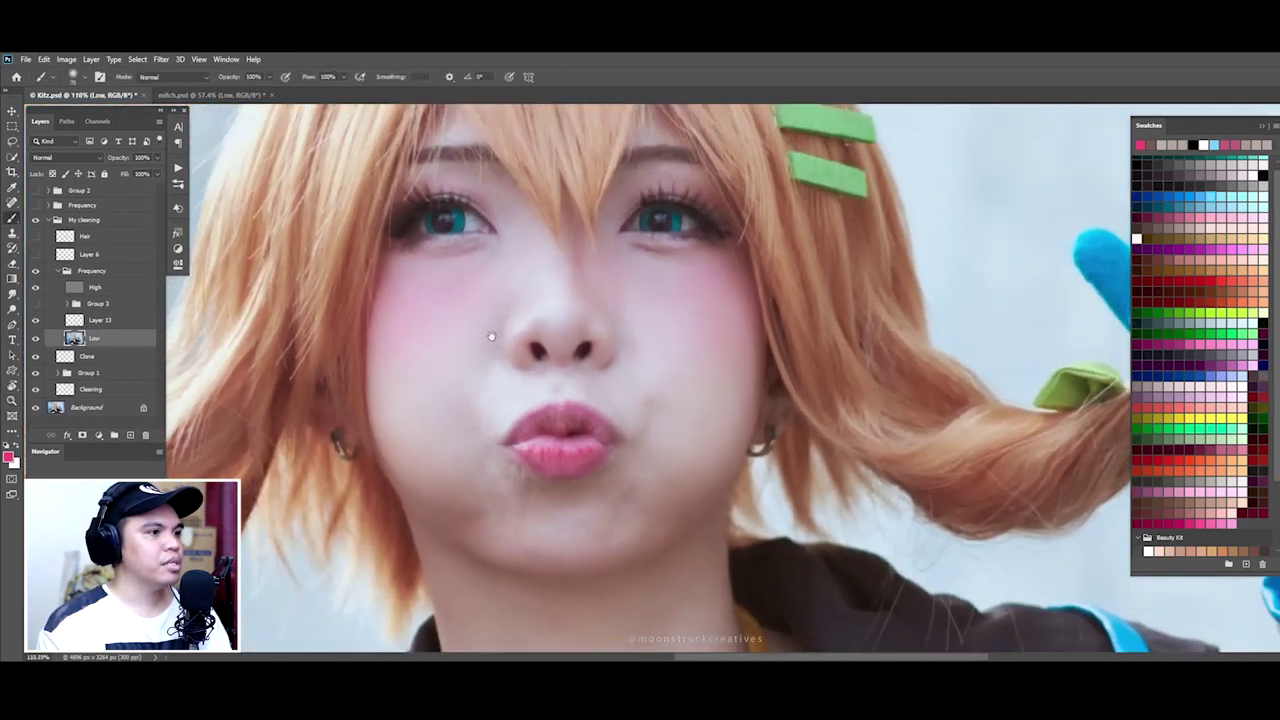
pyautogui.scroll(2, 491, 336)
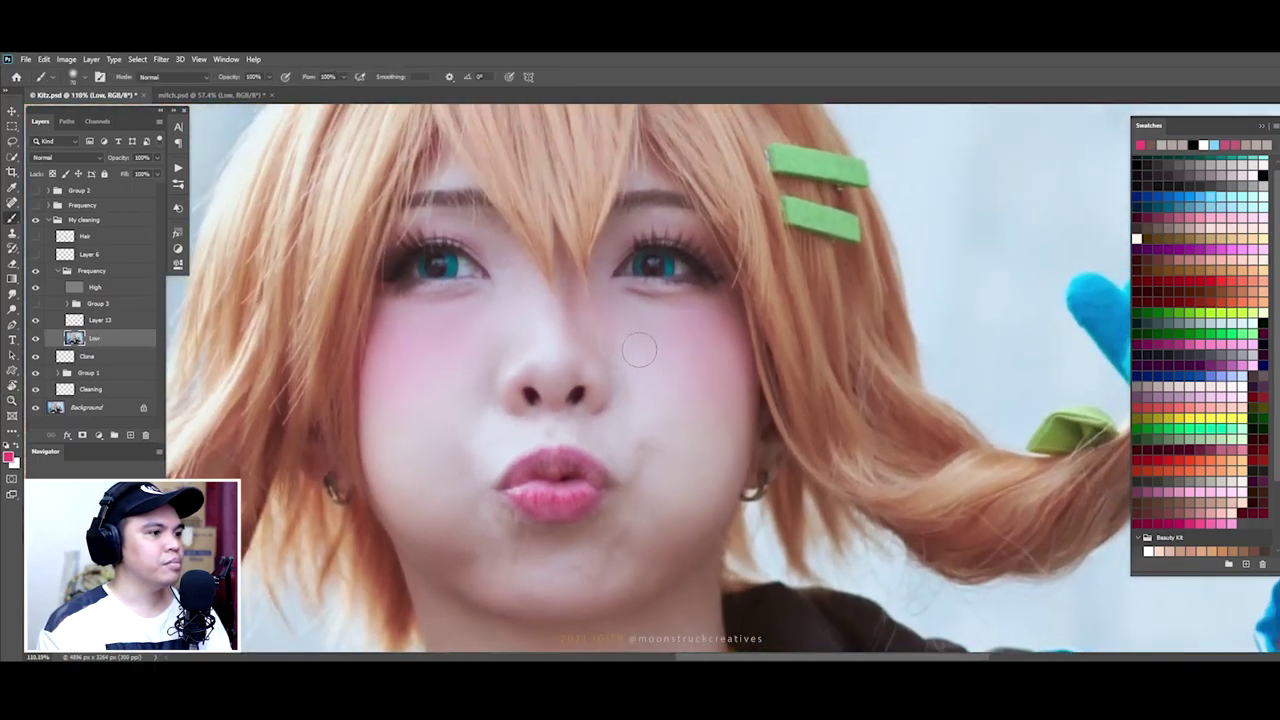
pyautogui.click(66, 271)
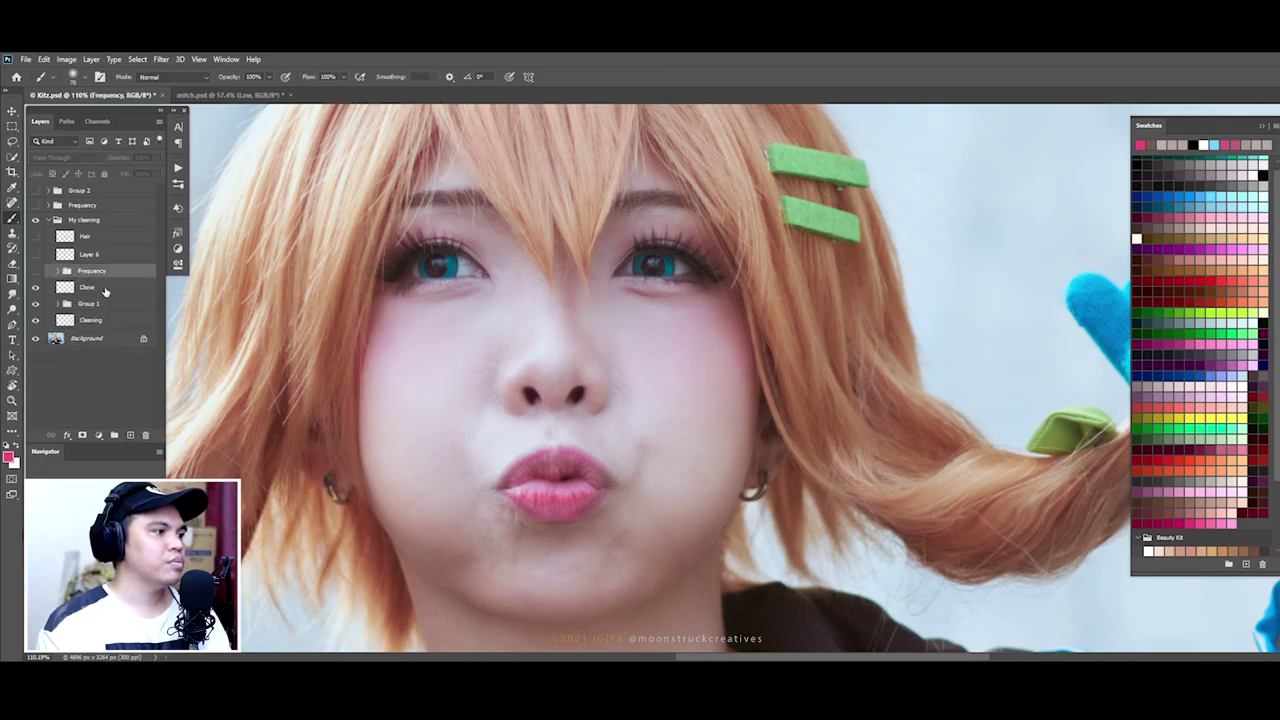
pyautogui.click(104, 289)
pyautogui.click(90, 273)
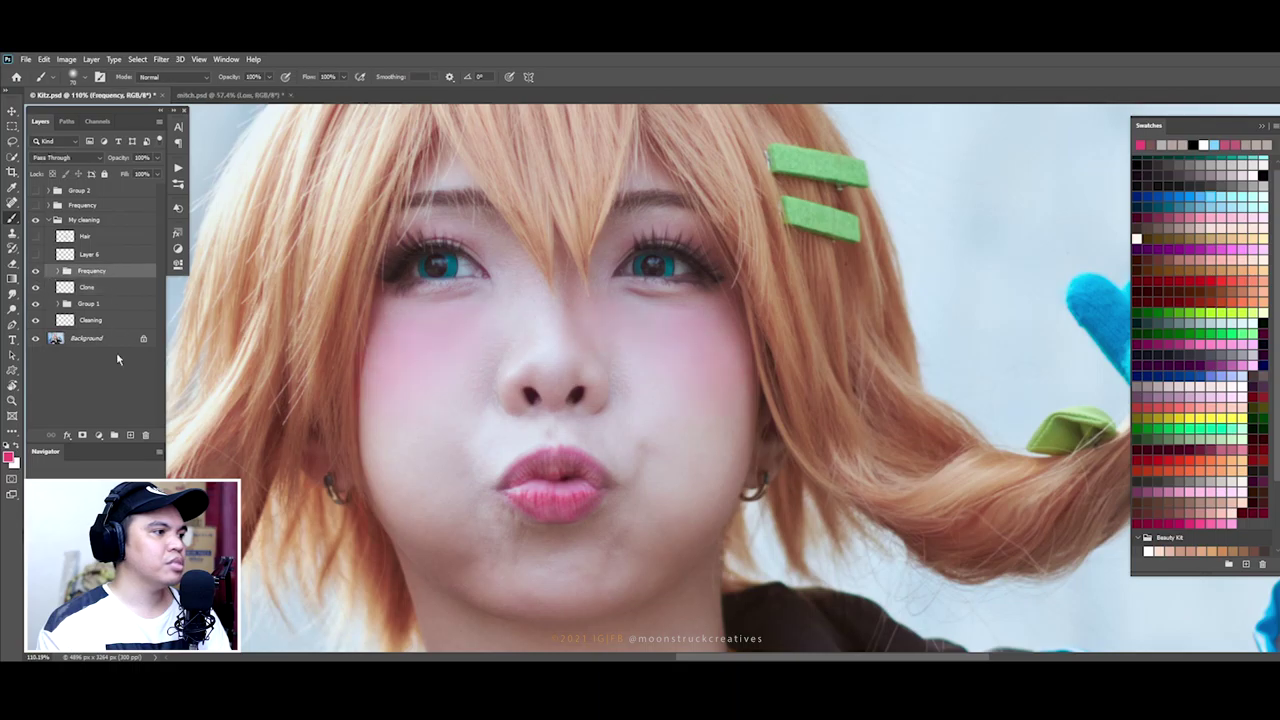
pyautogui.click(130, 435)
pyautogui.scroll(5, 510, 345)
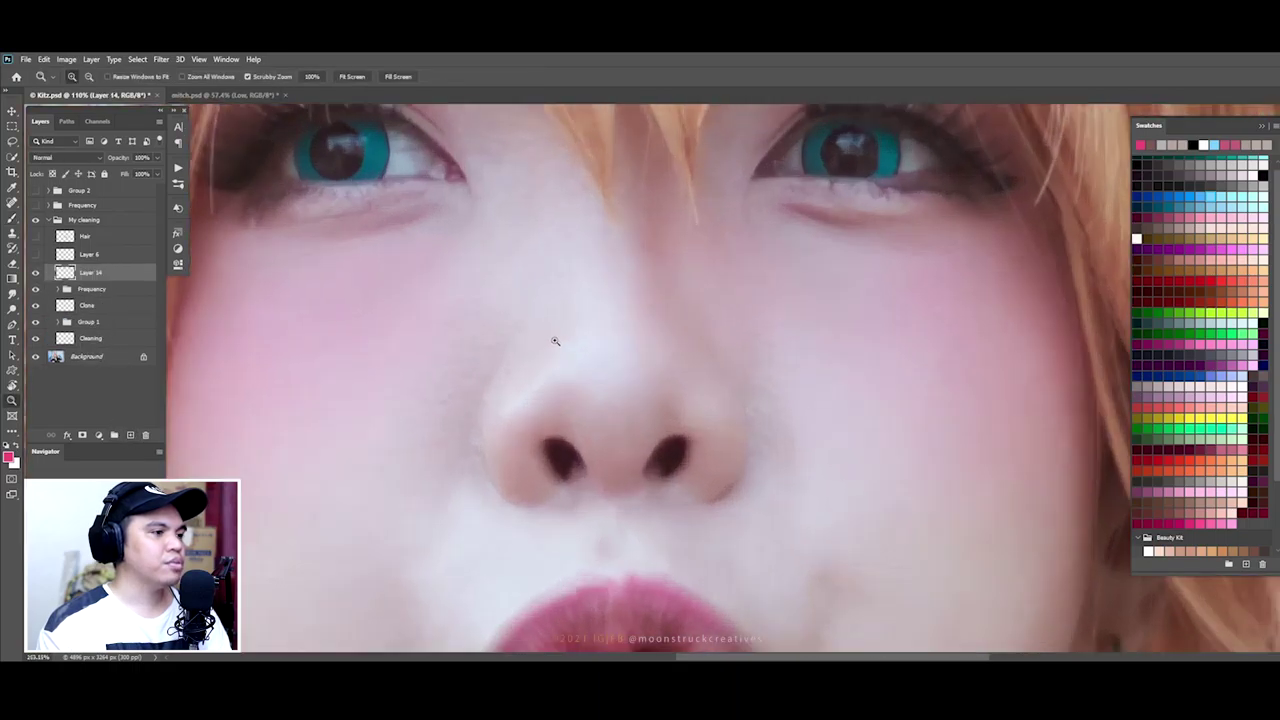
pyautogui.scroll(1, 500, 375)
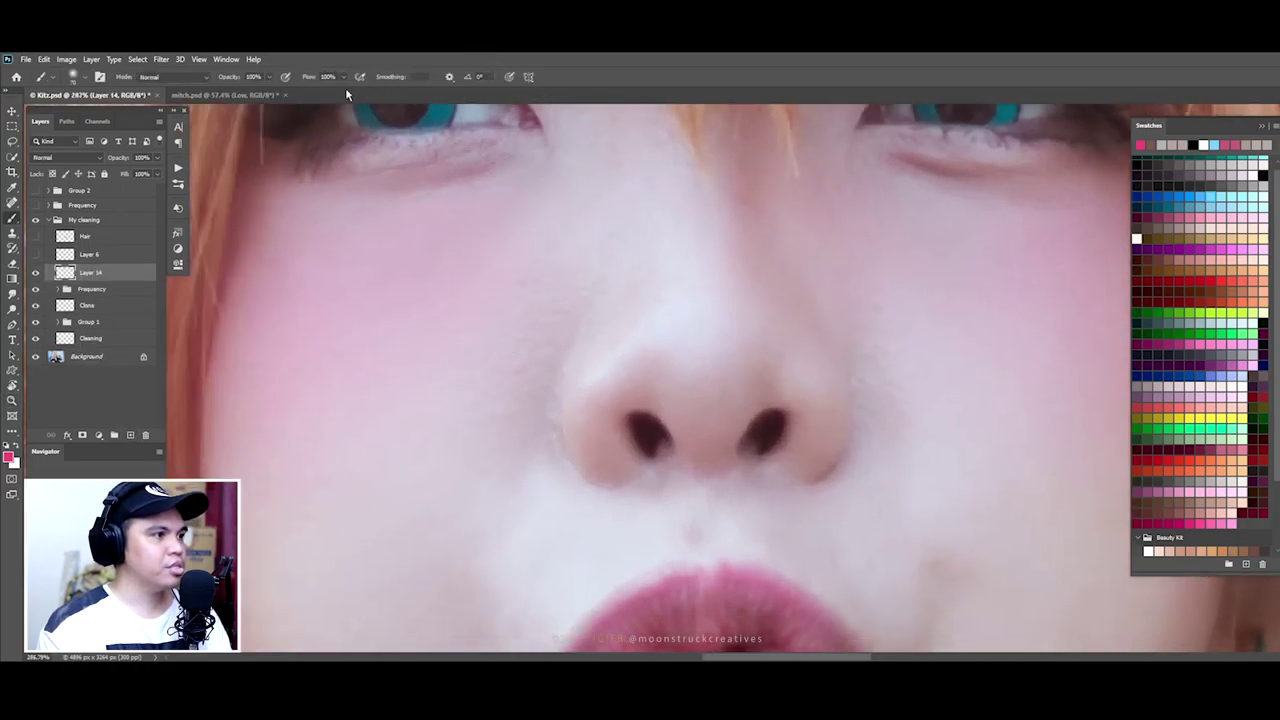
pyautogui.moveTo(594, 268); pyautogui.dragTo(506, 450)
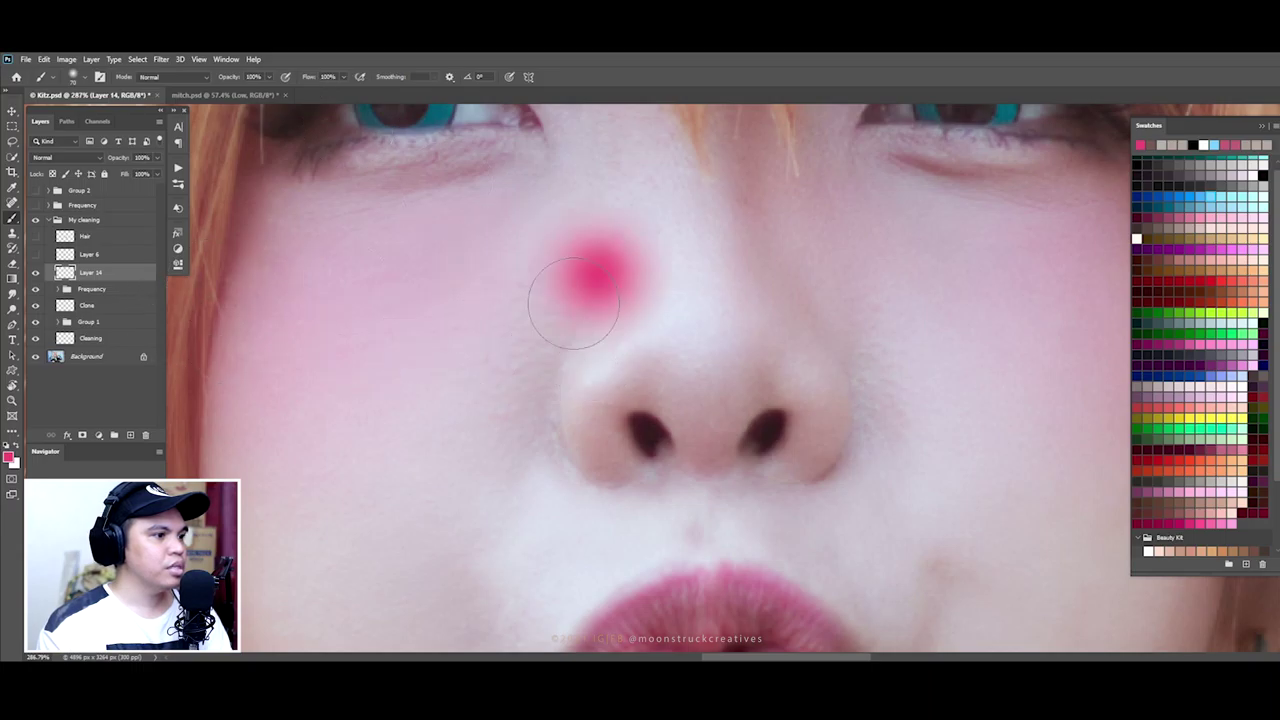
# Step: Zoom in on the test stroke, delete its layer, and expand the Frequency group
pyautogui.press('z')
pyautogui.click(573, 407)
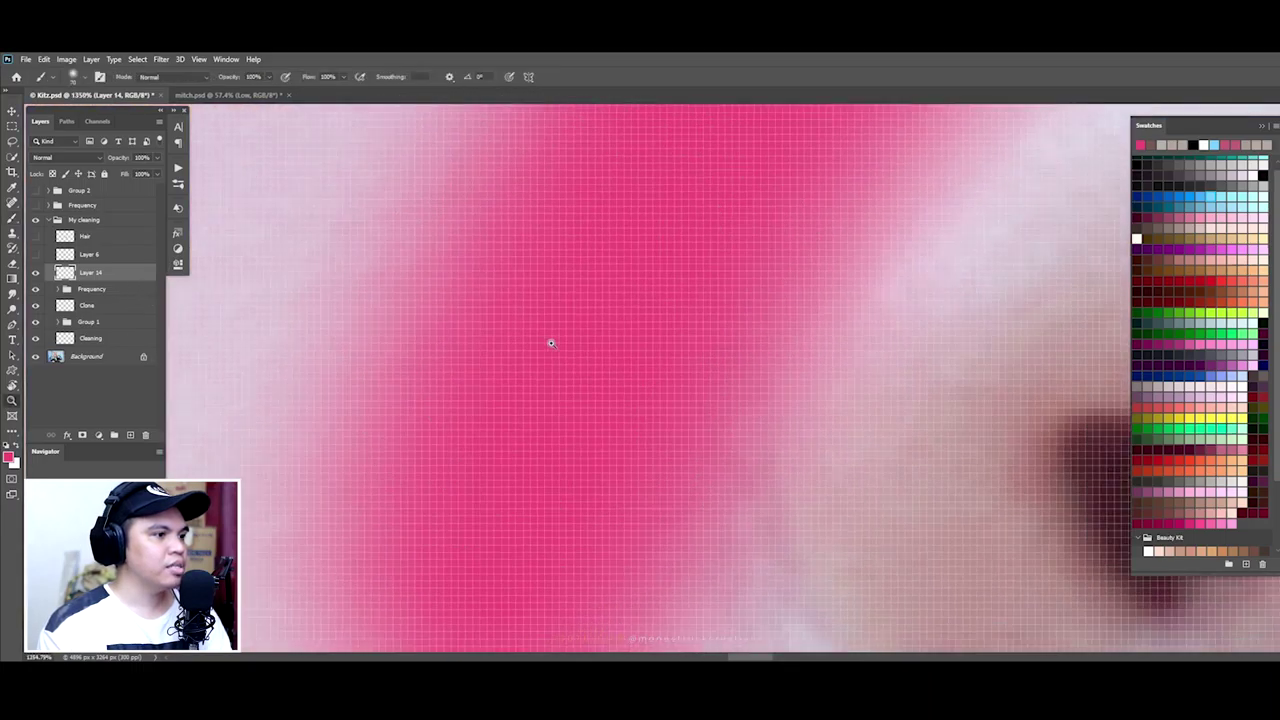
pyautogui.scroll(-5, 551, 343)
pyautogui.press('b')
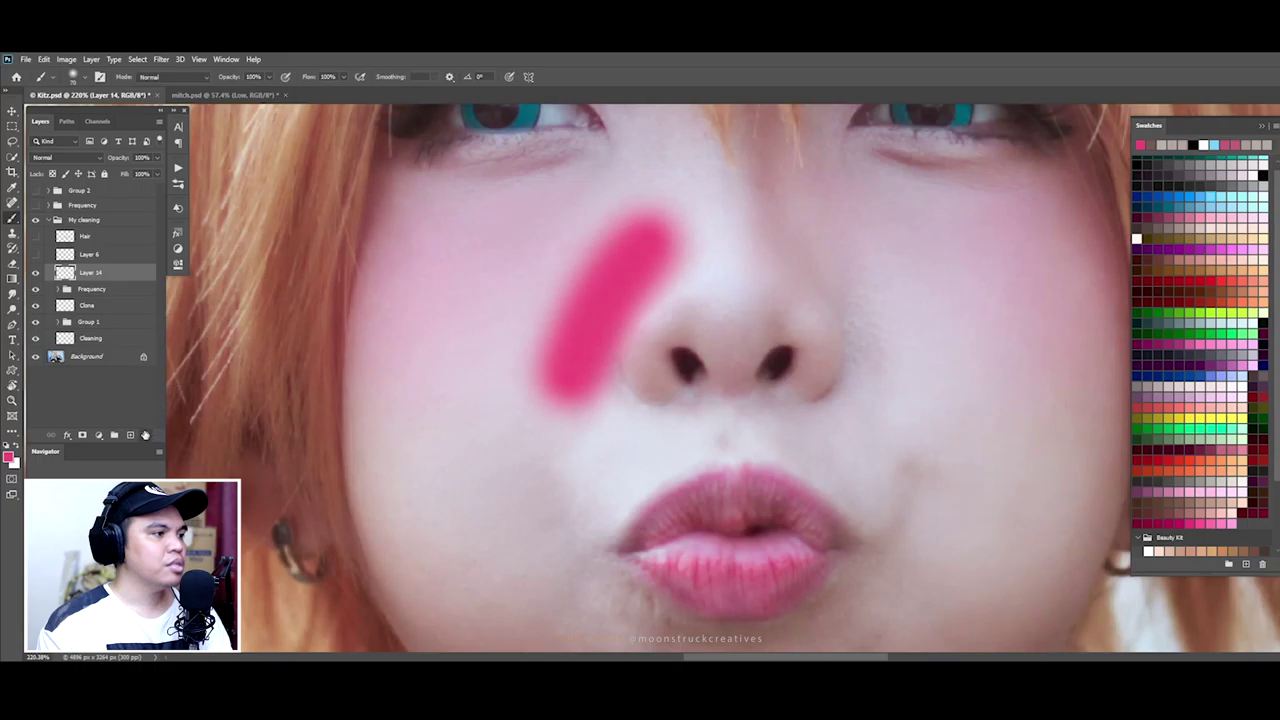
pyautogui.click(145, 435)
pyautogui.click(64, 274)
pyautogui.click(57, 271)
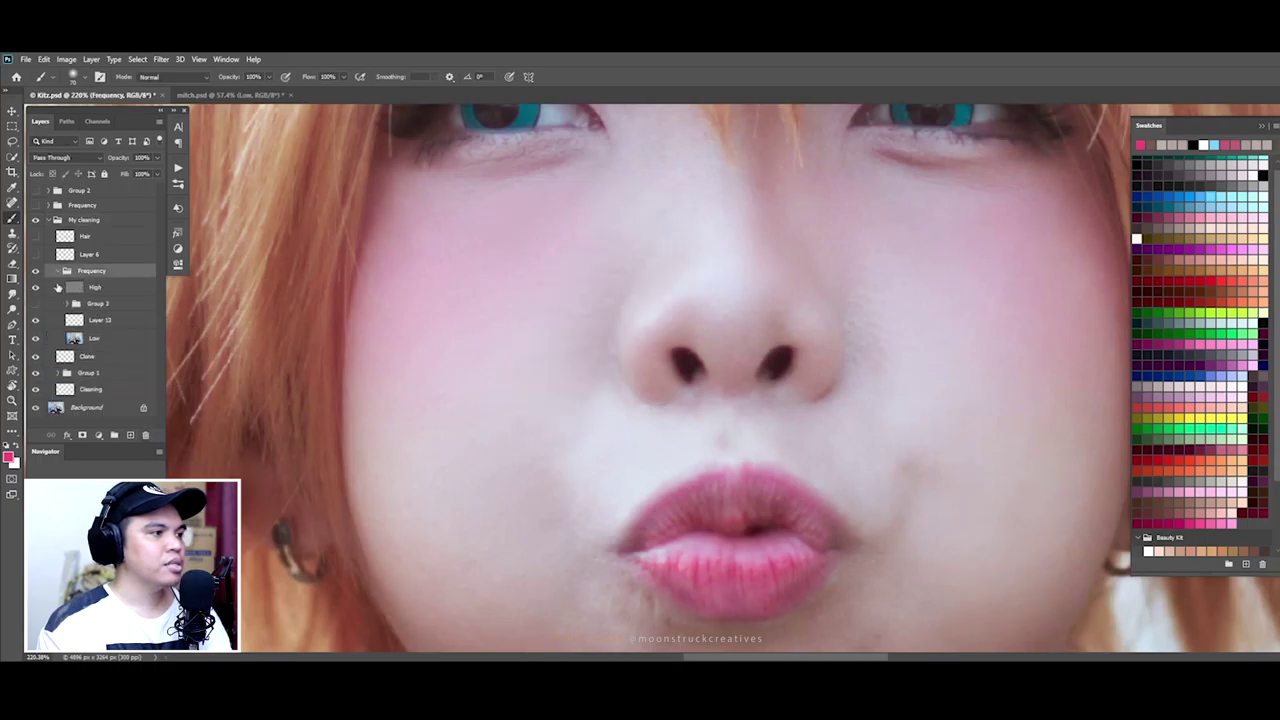
# Step: Select Layer 13 and lower the brush flow to 3%
pyautogui.click(100, 320)
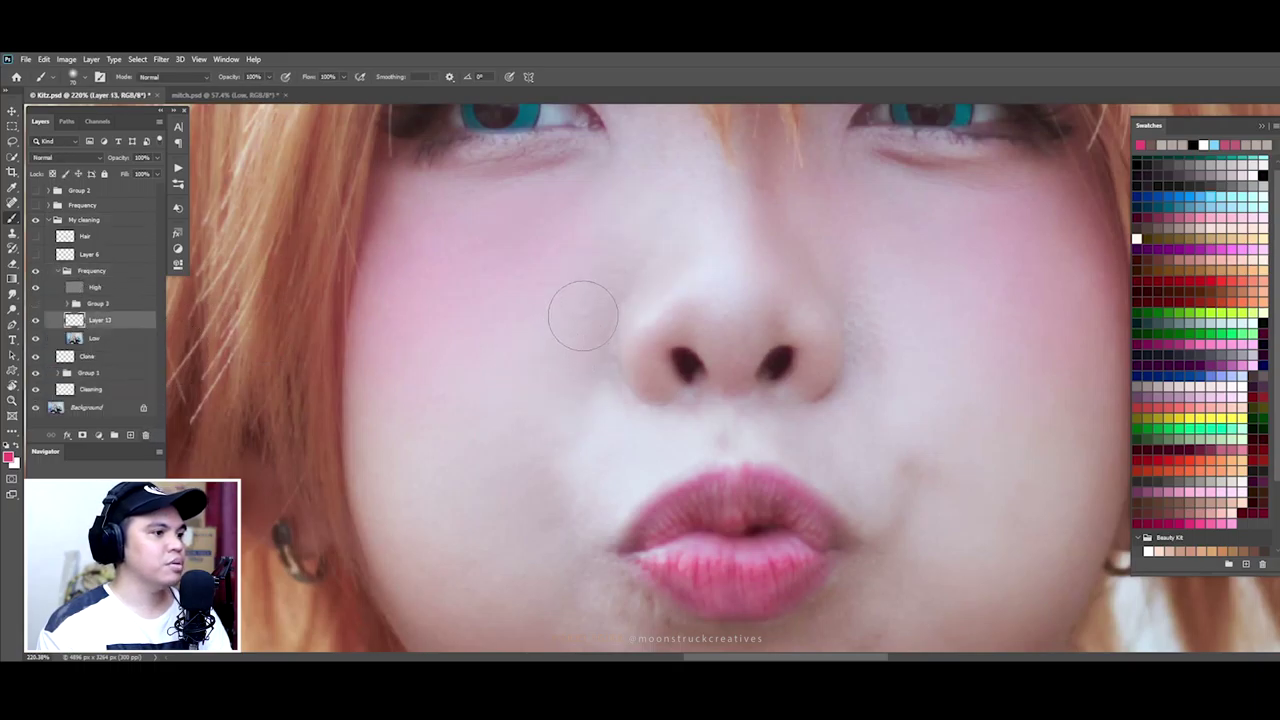
pyautogui.scroll(-2, 688, 253)
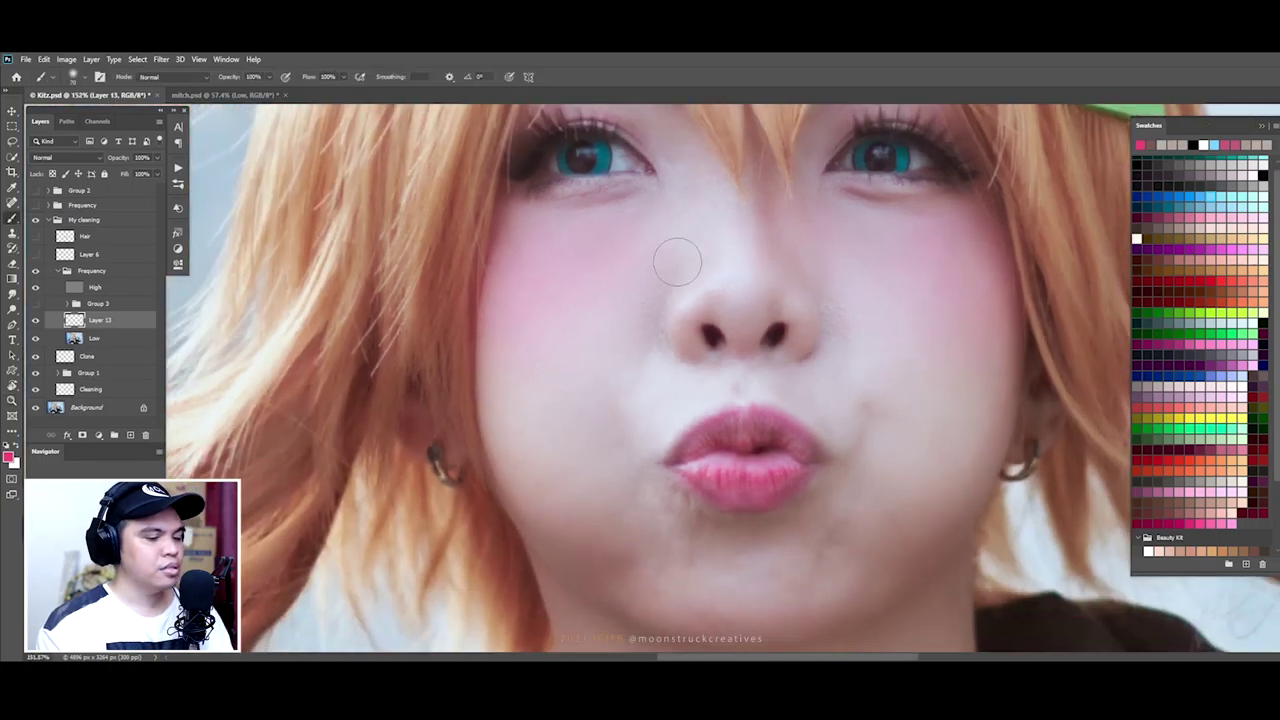
pyautogui.hotkey('shift', '0')
pyautogui.hotkey('shift', '3')
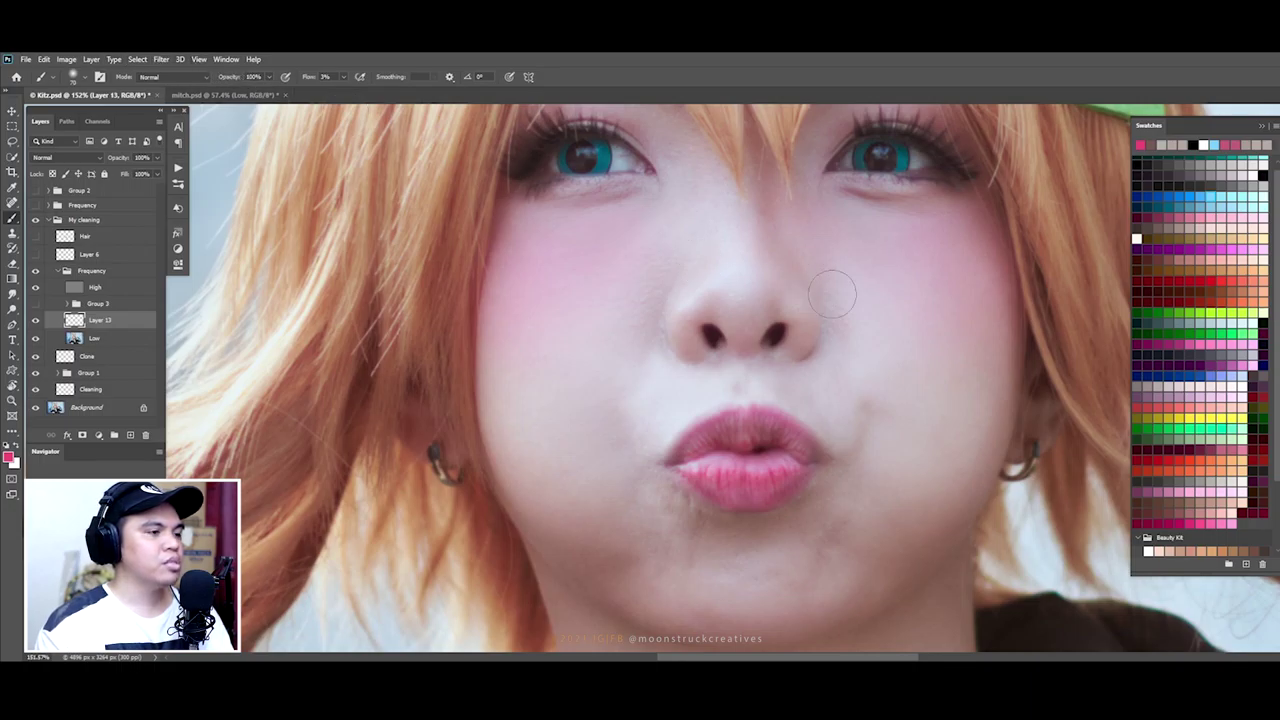
pyautogui.scroll(3, 766, 206)
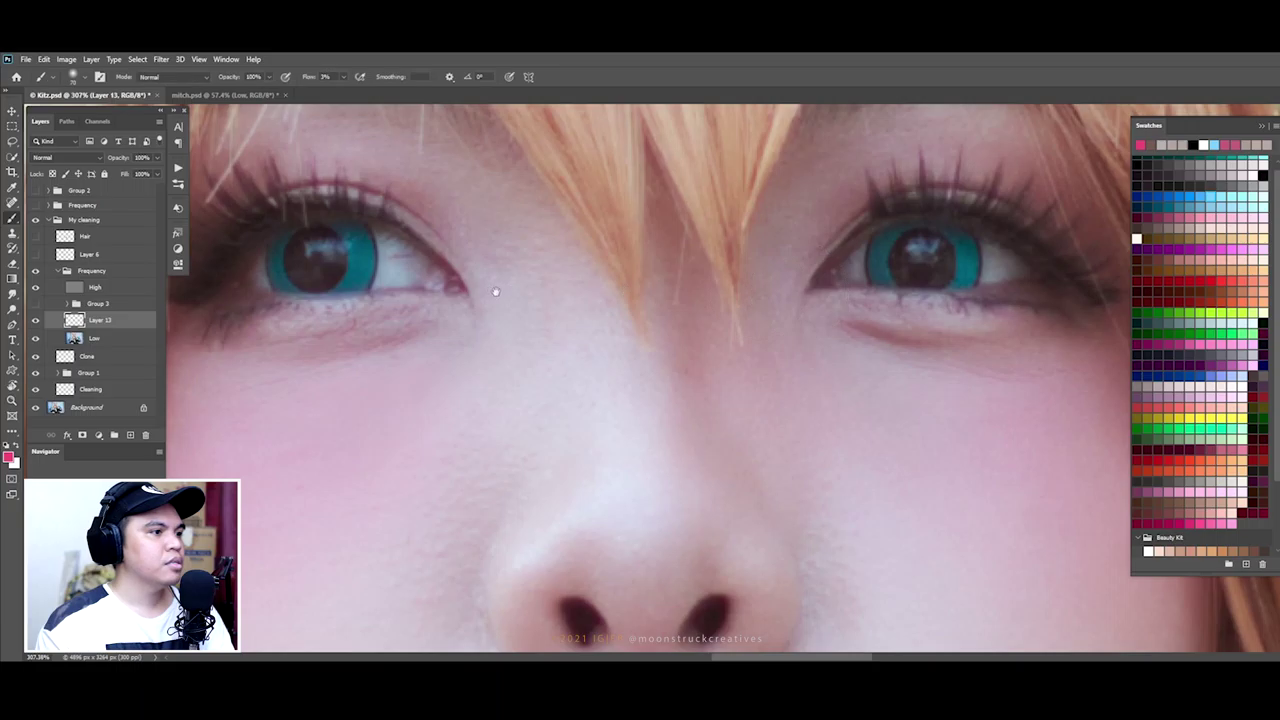
pyautogui.hscroll(-2, 495, 291)
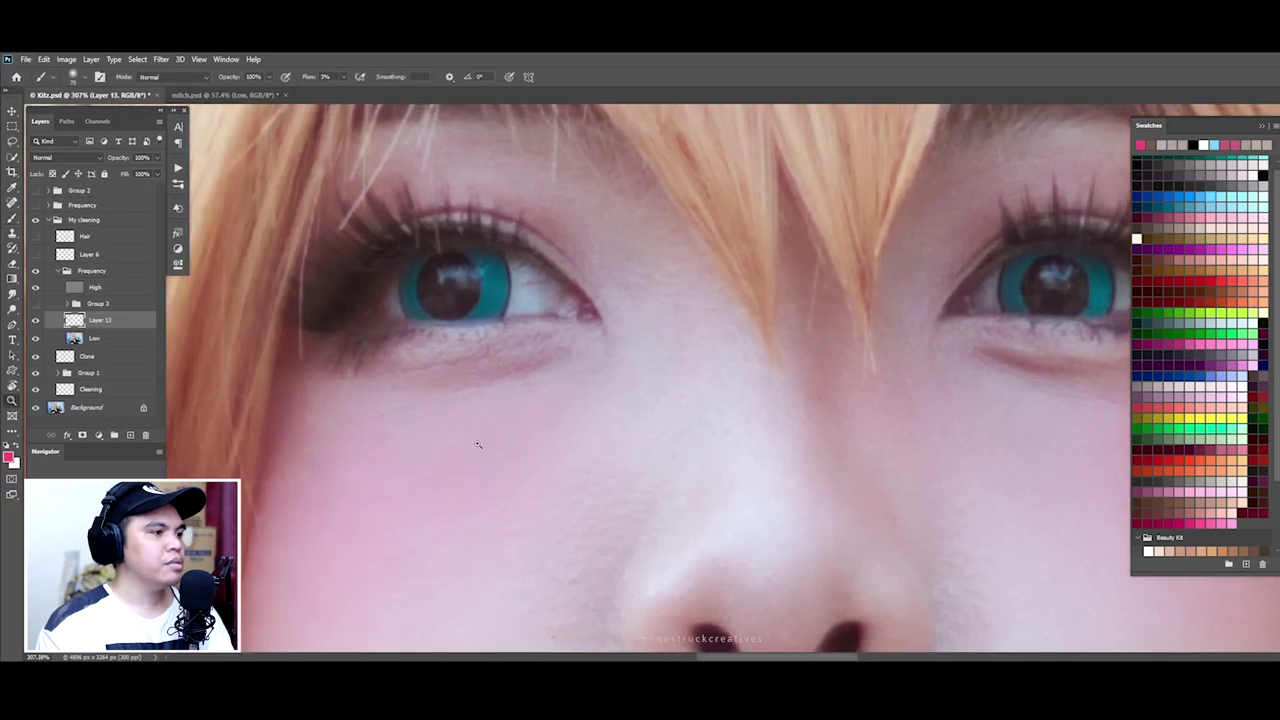
pyautogui.scroll(-3, 474, 444)
pyautogui.scroll(3, 467, 383)
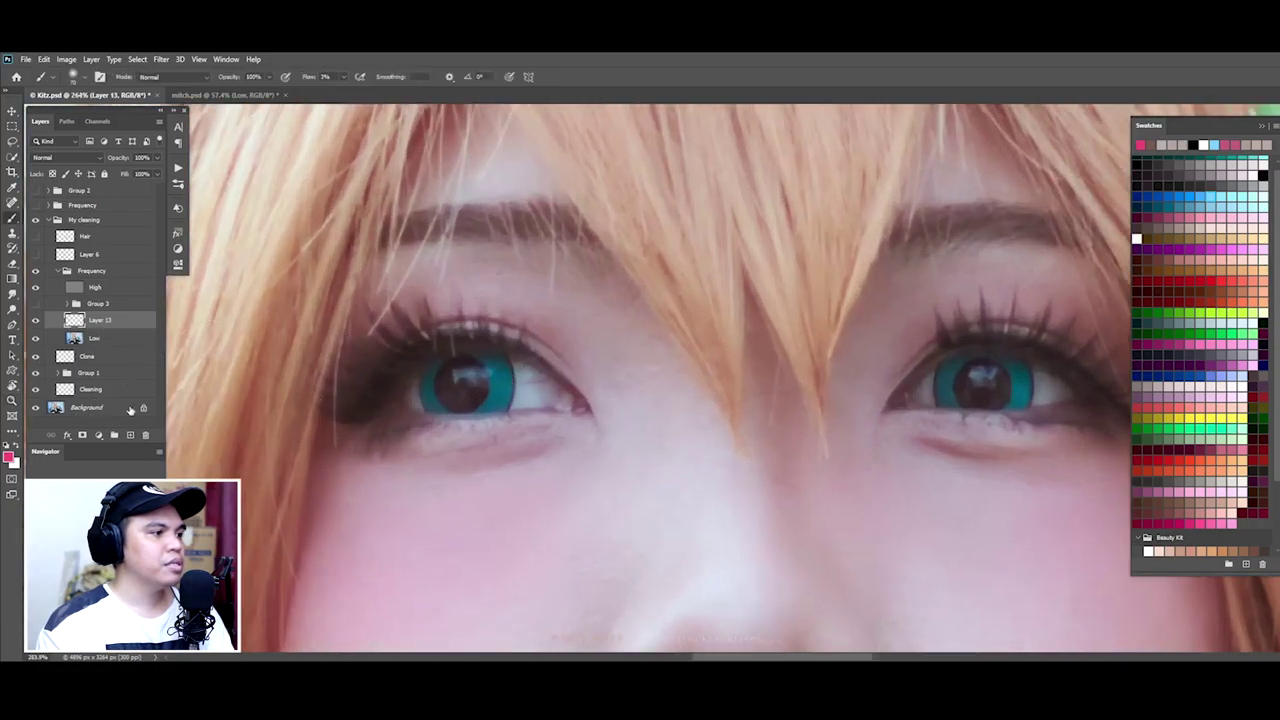
# Step: With a tiny white brush, paint catchlights in both eyes and brighten the left eye white
pyautogui.press('d')
pyautogui.press('x')
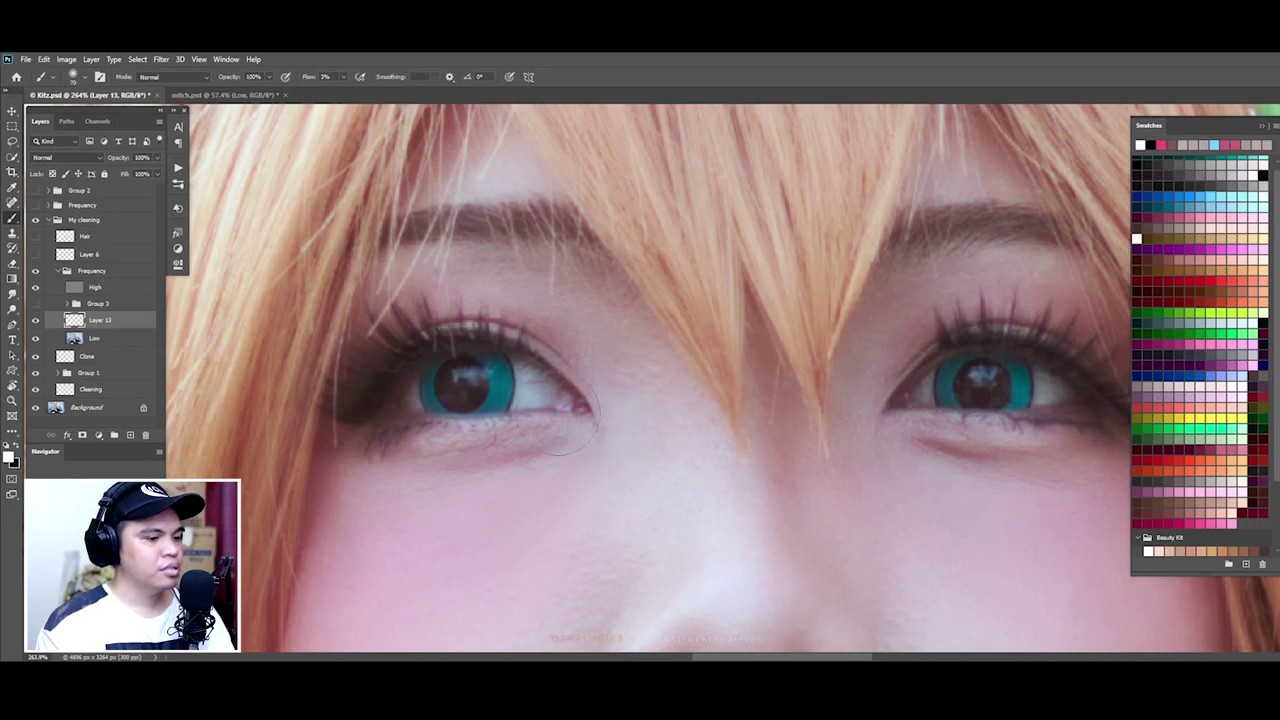
pyautogui.press('[')
pyautogui.press('[')
pyautogui.press('[')
pyautogui.press('[')
pyautogui.press('[')
pyautogui.press('[')
pyautogui.moveTo(481, 372); pyautogui.dragTo(463, 375)
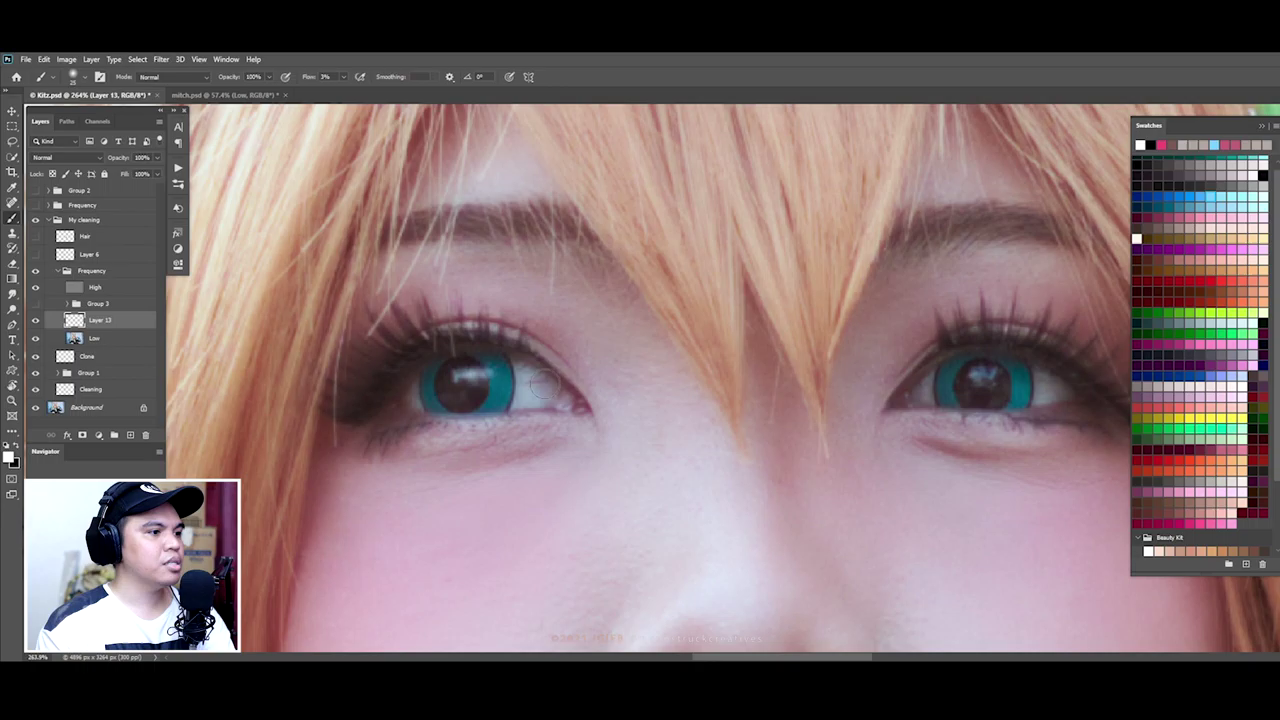
pyautogui.moveTo(545, 385); pyautogui.dragTo(540, 400)
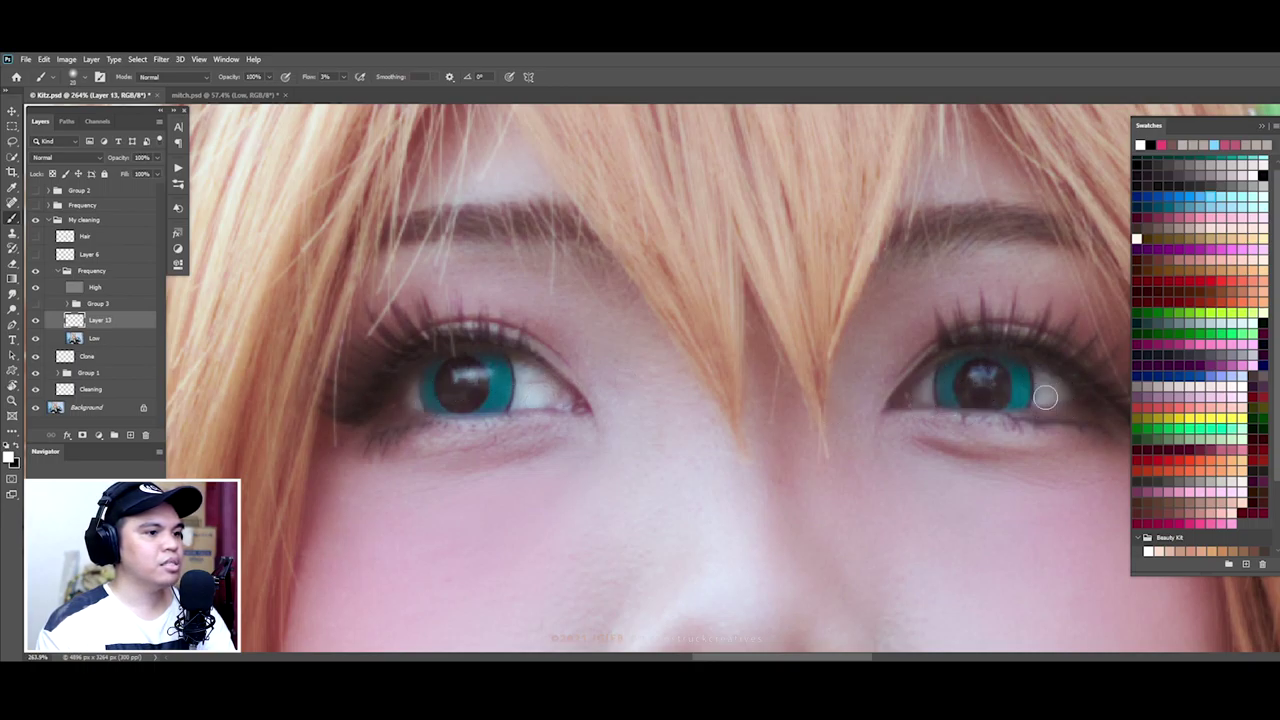
pyautogui.moveTo(1000, 374); pyautogui.dragTo(972, 376)
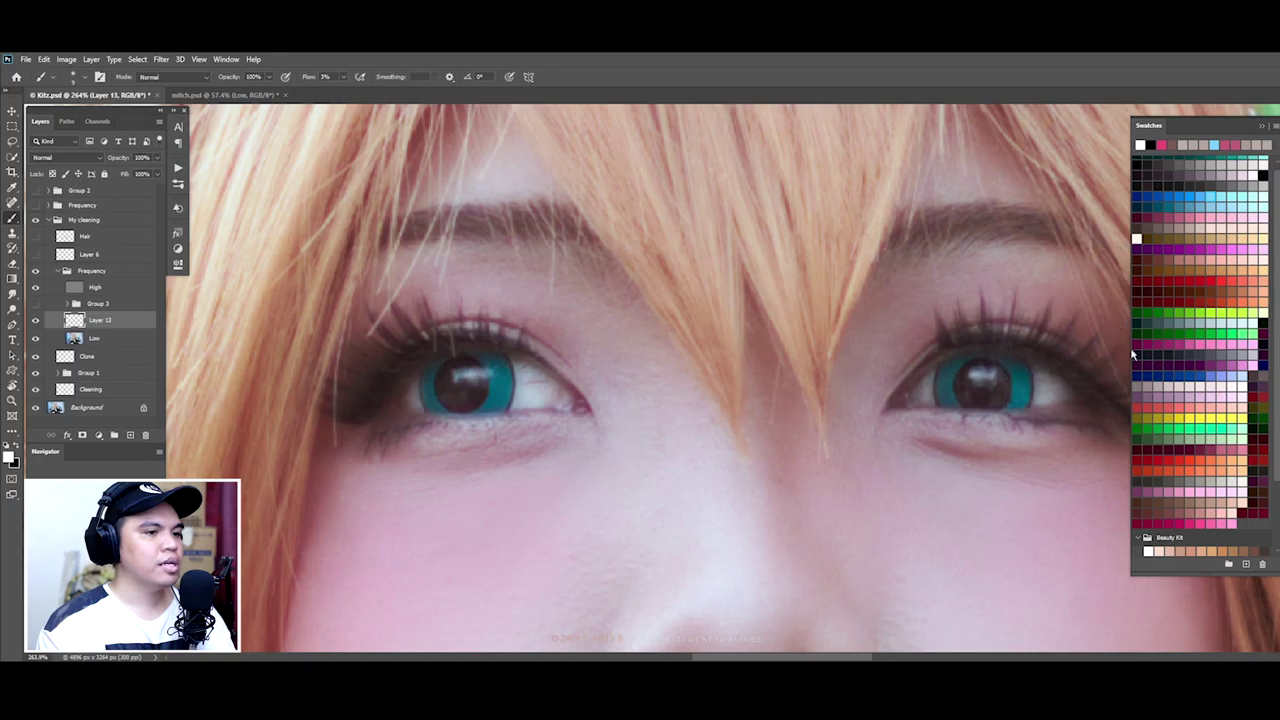
# Step: Brighten both irises with light cyan, then reset the painting colour to white
pyautogui.click(1230, 197)
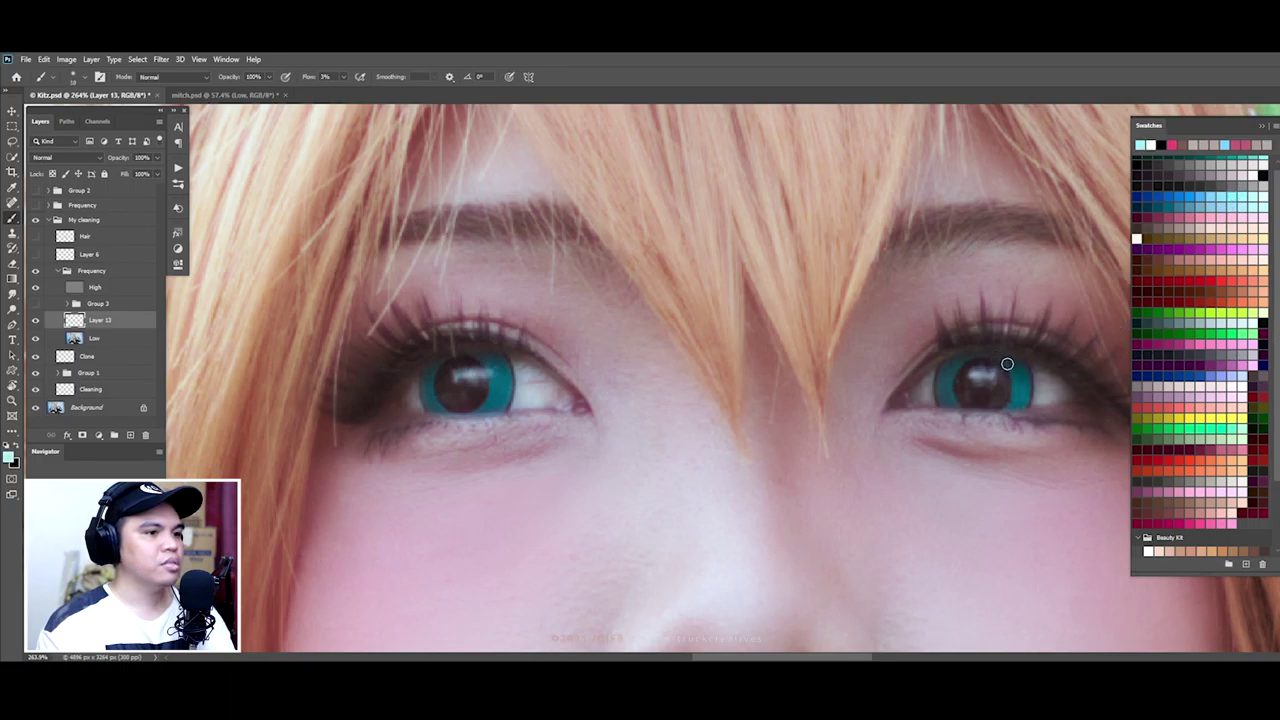
pyautogui.moveTo(1013, 409)
pyautogui.mouseDown()
pyautogui.moveTo(971, 366)
pyautogui.moveTo(943, 386)
pyautogui.moveTo(940, 358)
pyautogui.mouseUp()
pyautogui.moveTo(480, 370)
pyautogui.mouseDown()
pyautogui.moveTo(495, 395)
pyautogui.moveTo(477, 415)
pyautogui.mouseUp()
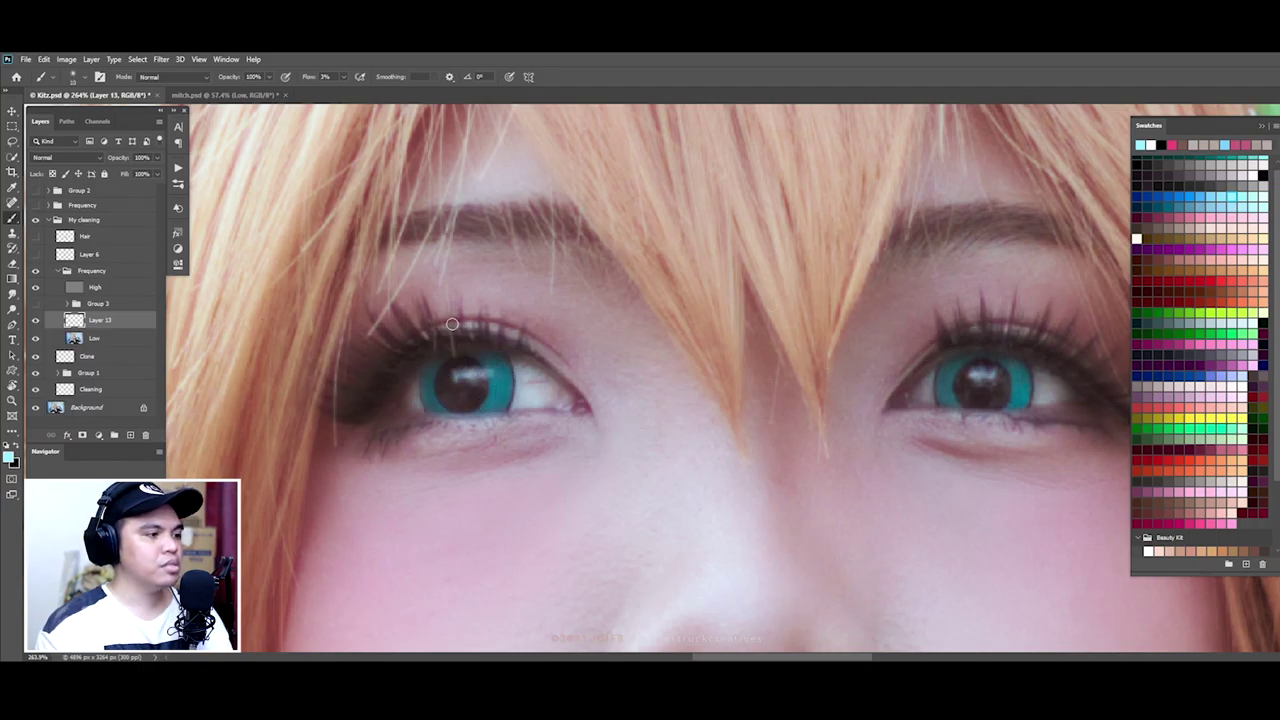
pyautogui.press('d')
pyautogui.press('x')
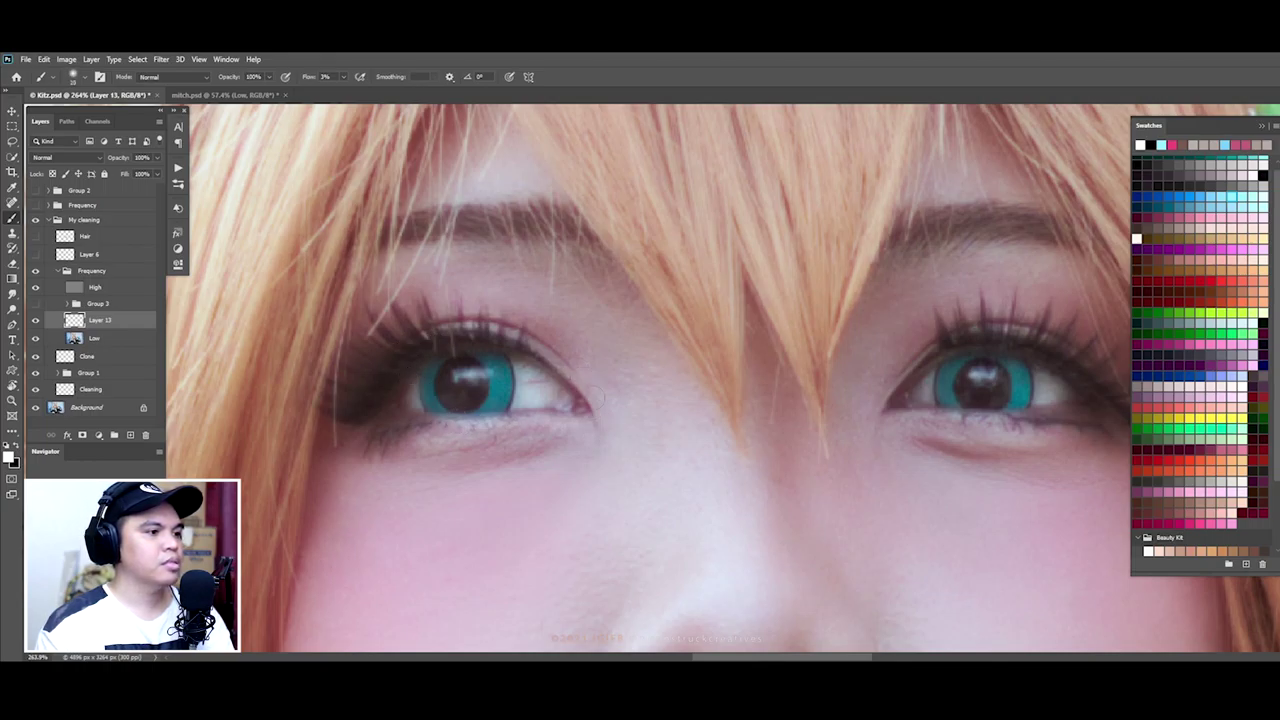
pyautogui.scroll(-4, 775, 383)
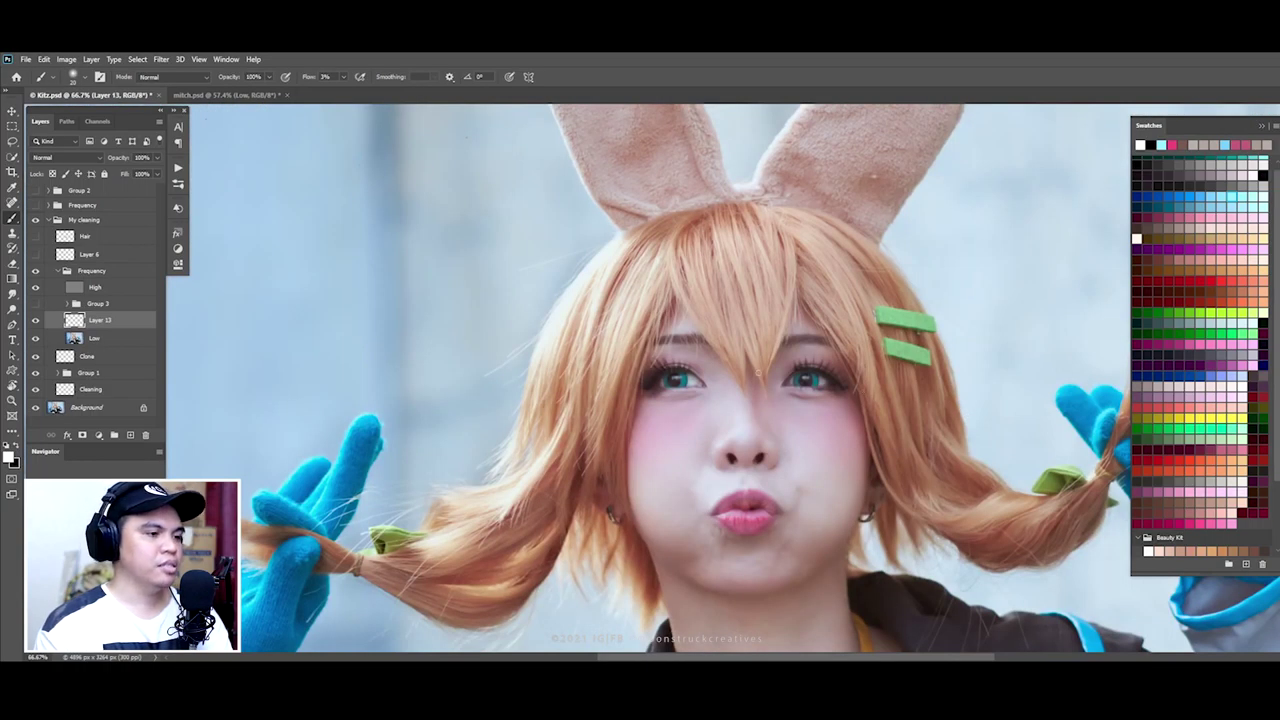
# Step: Toggle Layer 13 off and on twice to compare the Kitz face before and after
pyautogui.scroll(2, 775, 383)
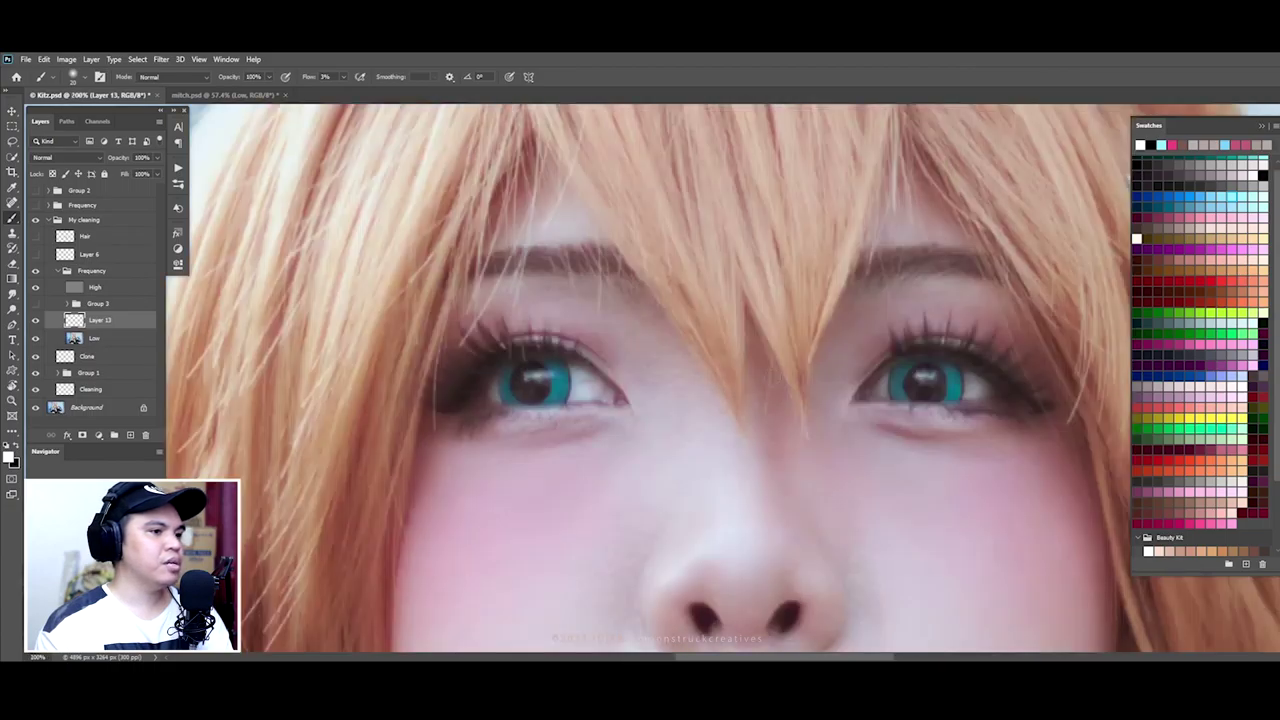
pyautogui.scroll(-1, 773, 377)
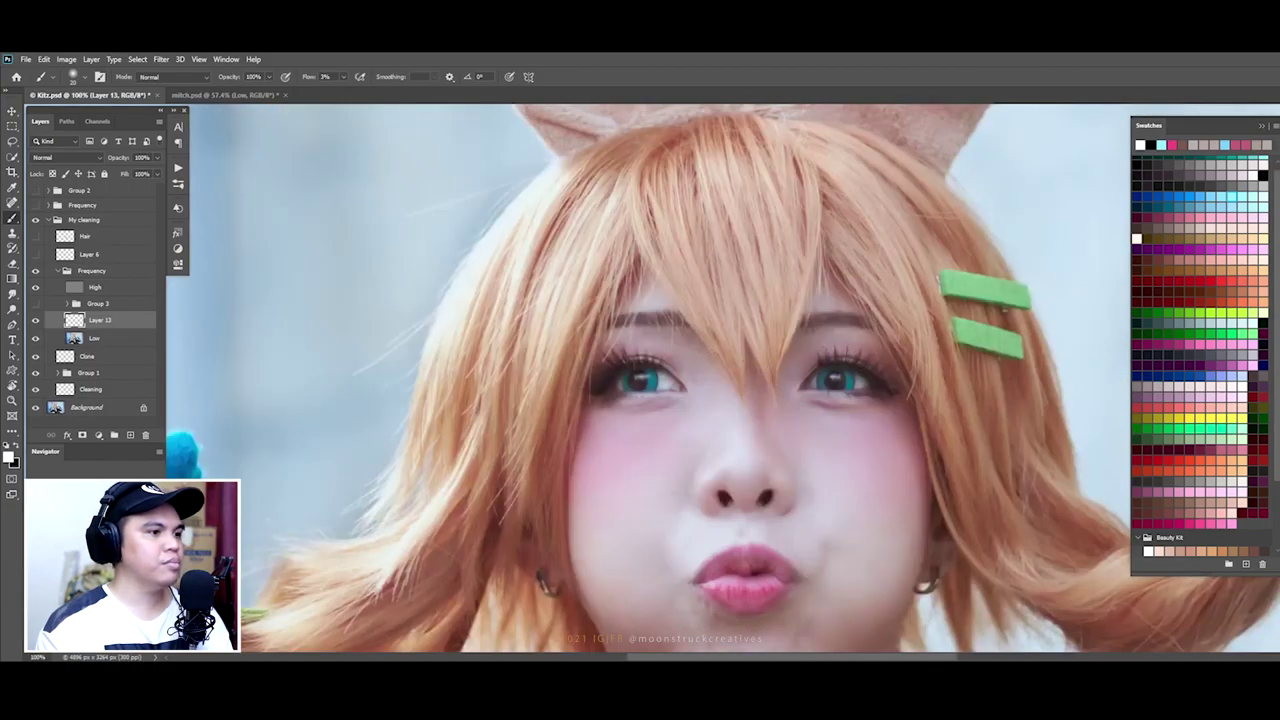
pyautogui.click(36, 321)
pyautogui.click(36, 321)
pyautogui.click(36, 321)
pyautogui.click(36, 321)
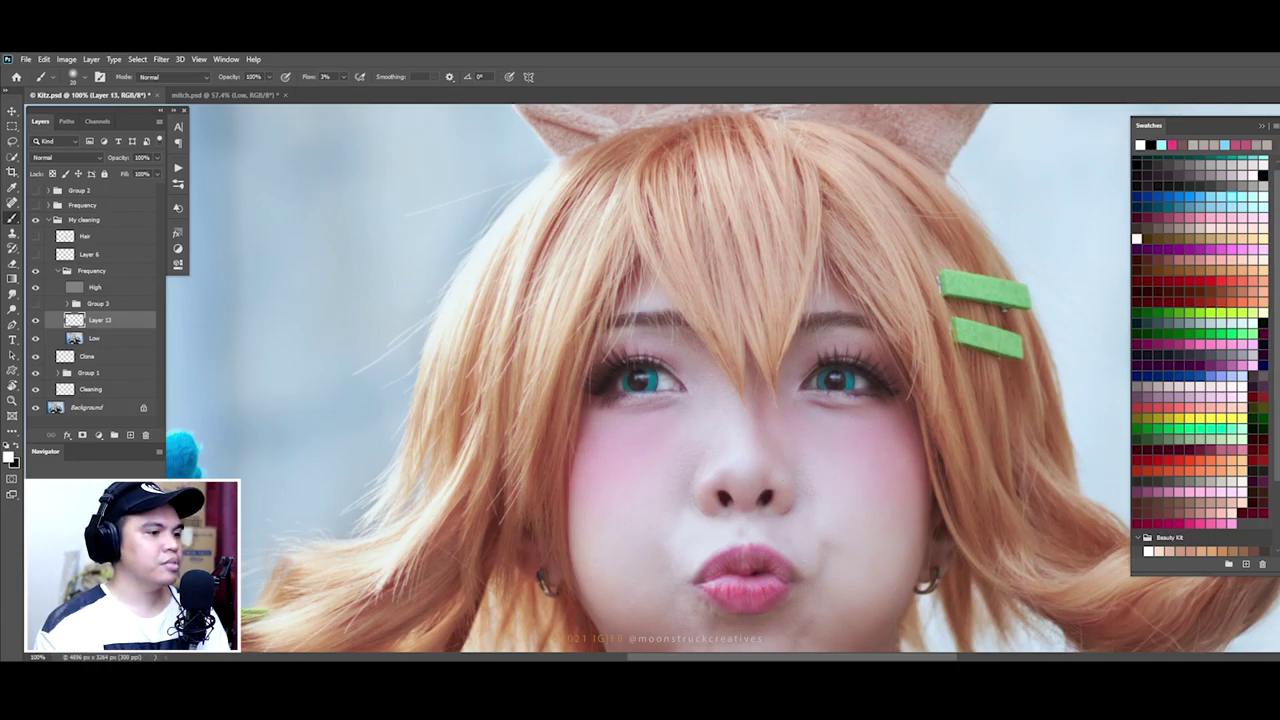
# Step: Zoom in and pick the lip pink as the painting colour
pyautogui.scroll(2, 767, 588)
pyautogui.scroll(2, 767, 588)
pyautogui.scroll(2, 767, 588)
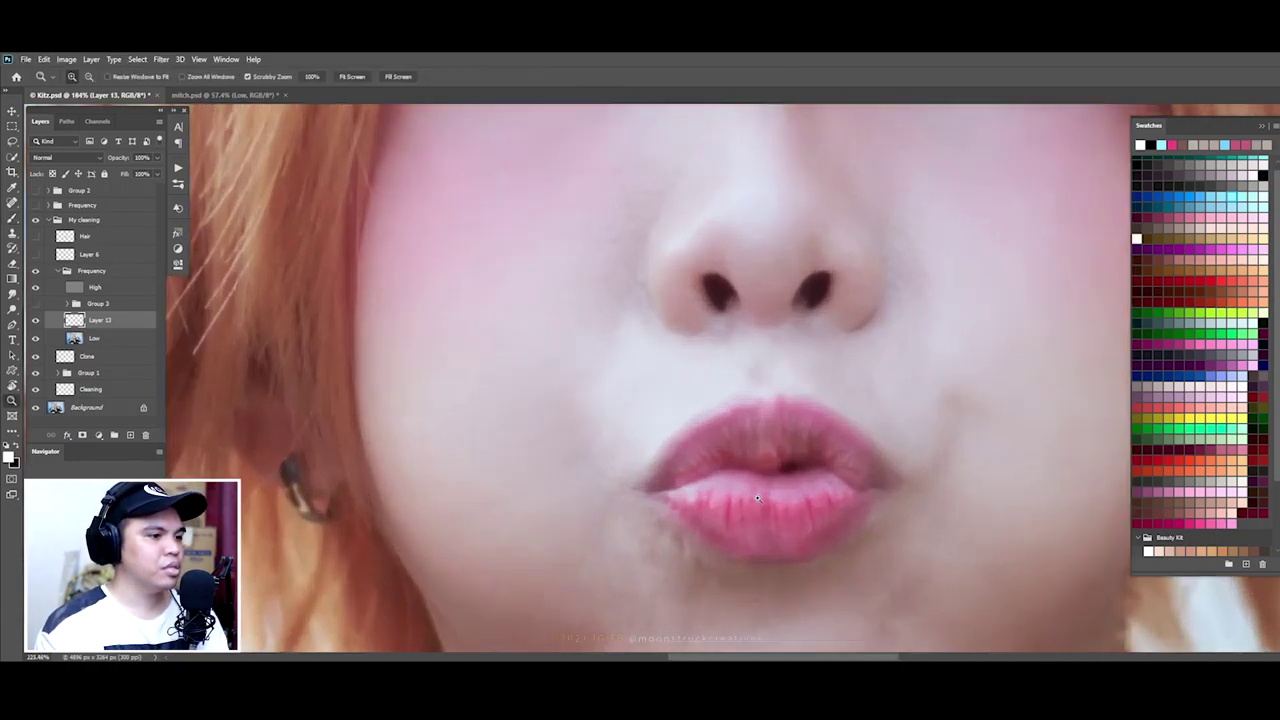
pyautogui.scroll(1, 767, 588)
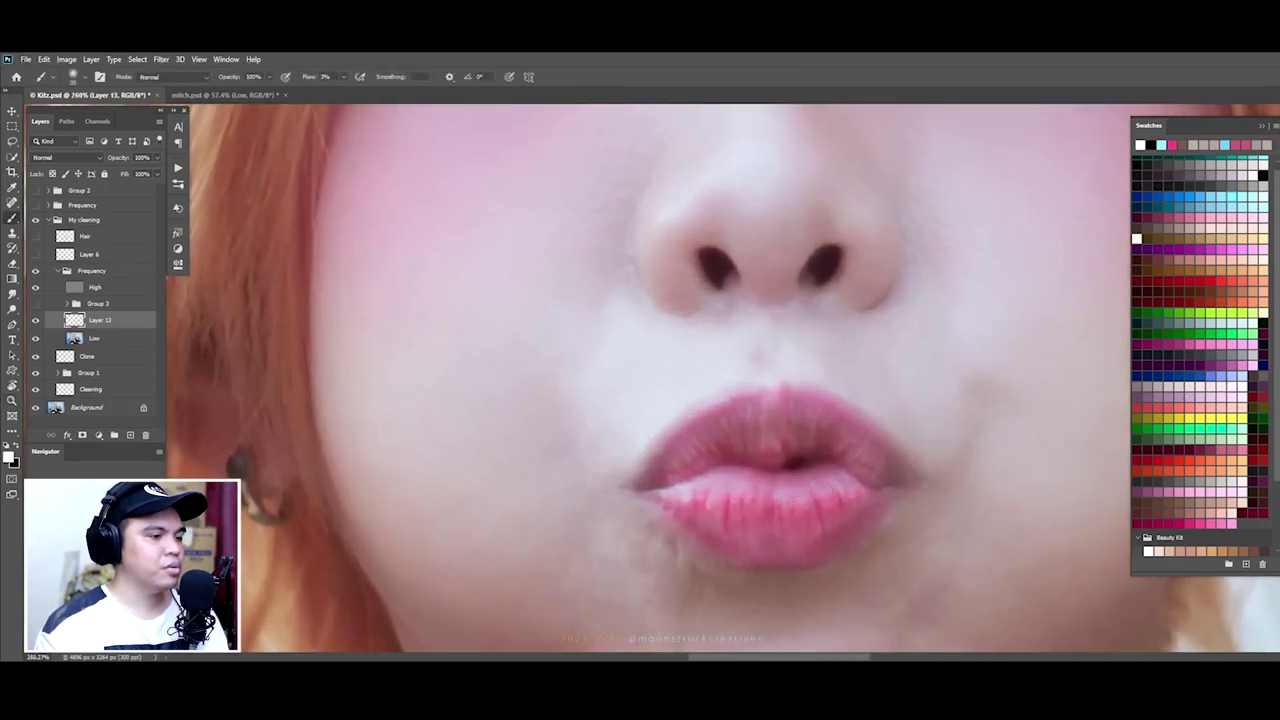
pyautogui.keyDown('alt'); pyautogui.click(805, 510); pyautogui.keyUp('alt')
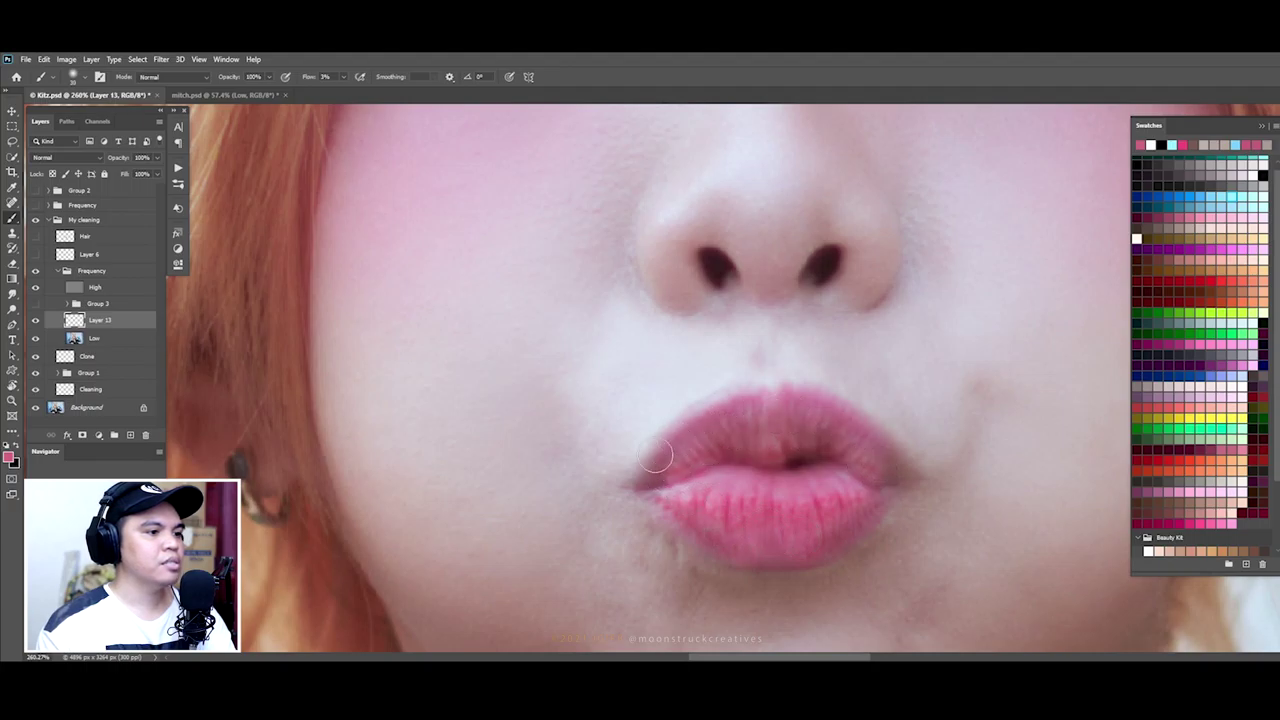
# Step: Recheck the face without Layer 13, bring the other eye into view, and make white the painting colour
pyautogui.scroll(-5, 893, 462)
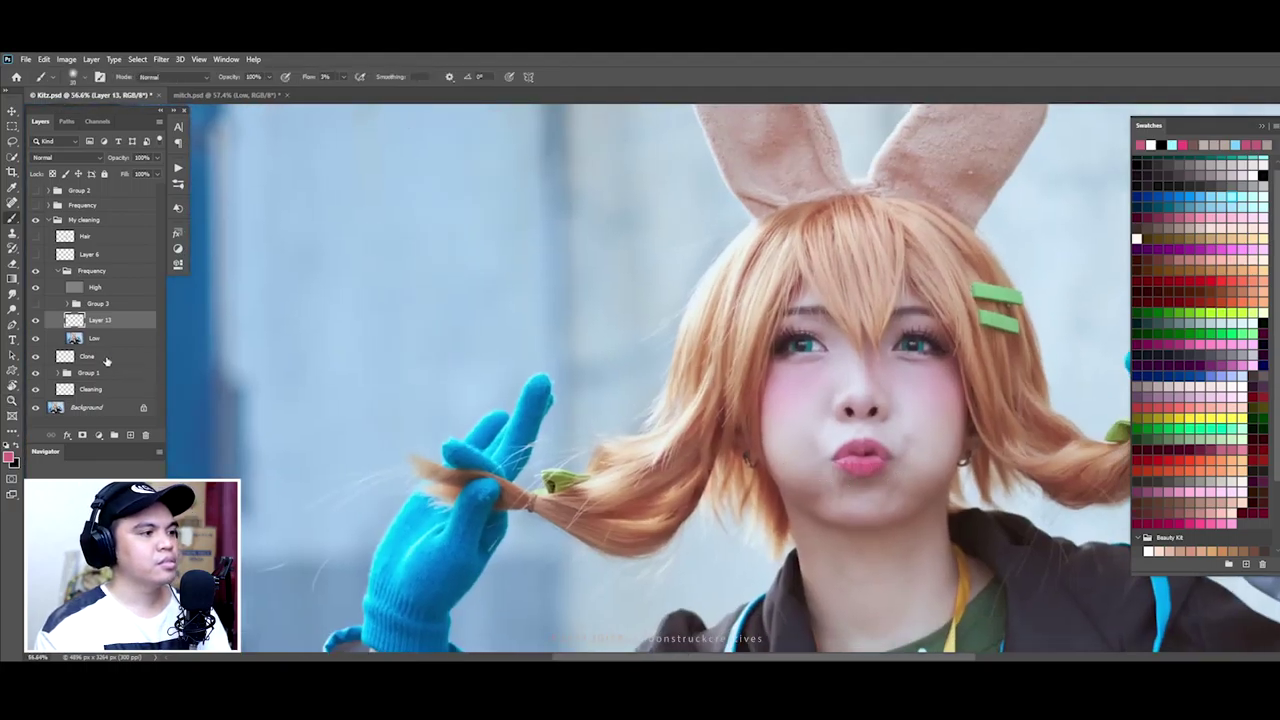
pyautogui.scroll(5, 840, 462)
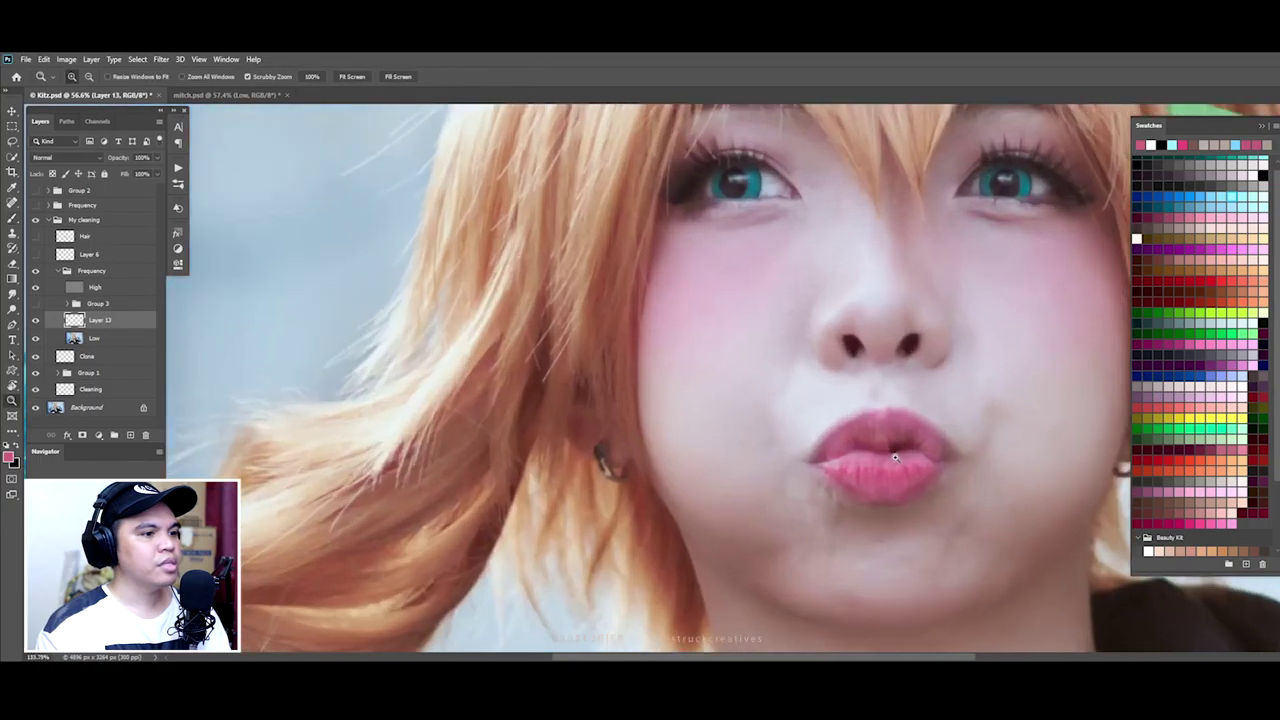
pyautogui.click(35, 320)
pyautogui.click(35, 320)
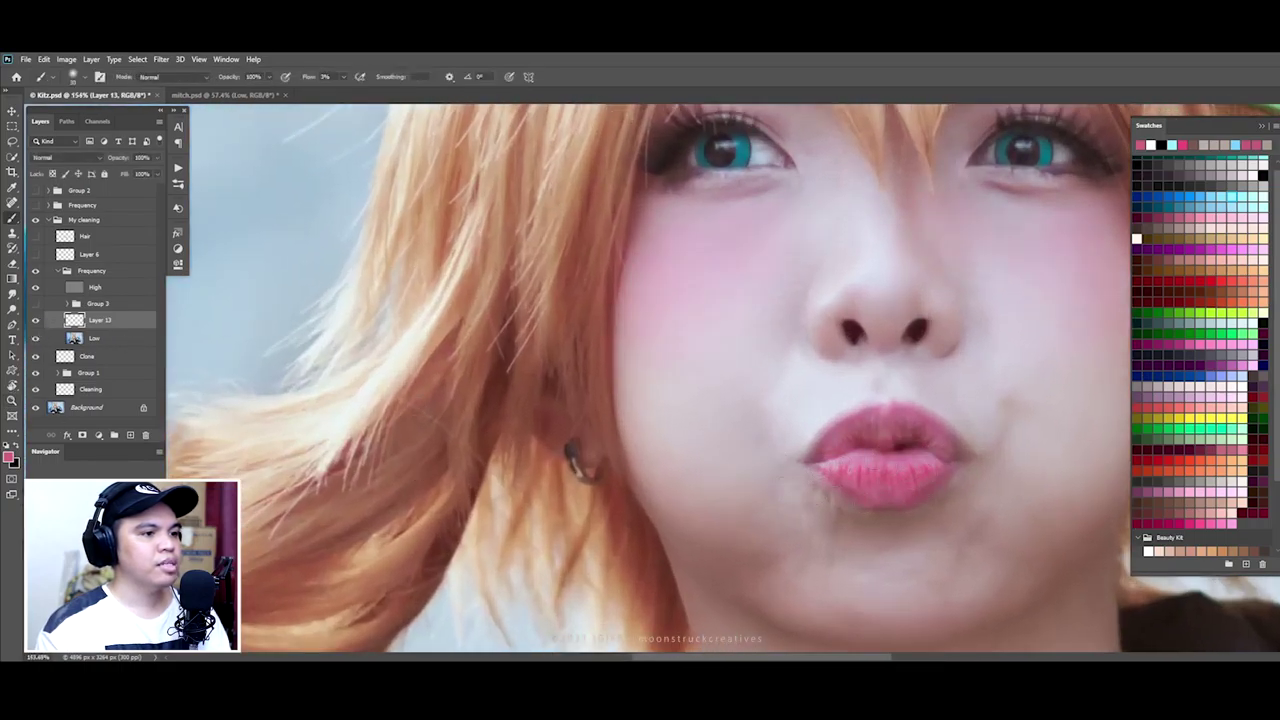
pyautogui.moveTo(720, 322); pyautogui.dragTo(555, 367)
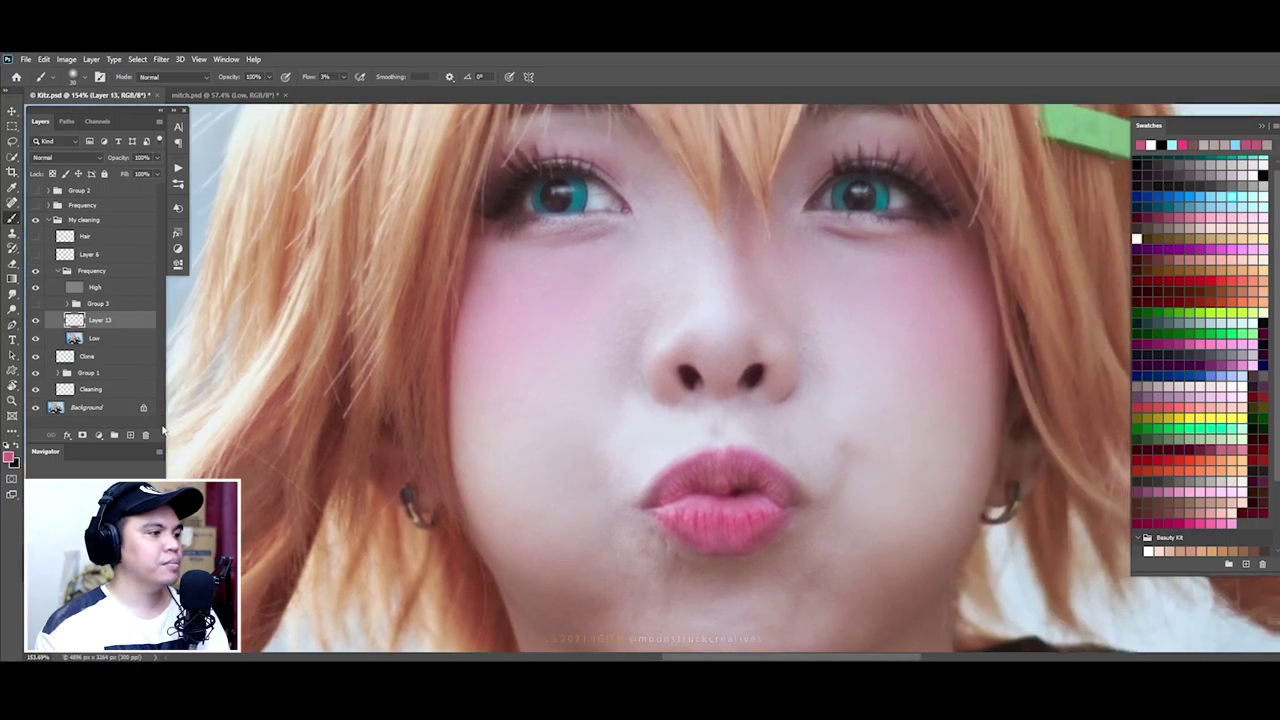
pyautogui.press('d')
pyautogui.press('x')
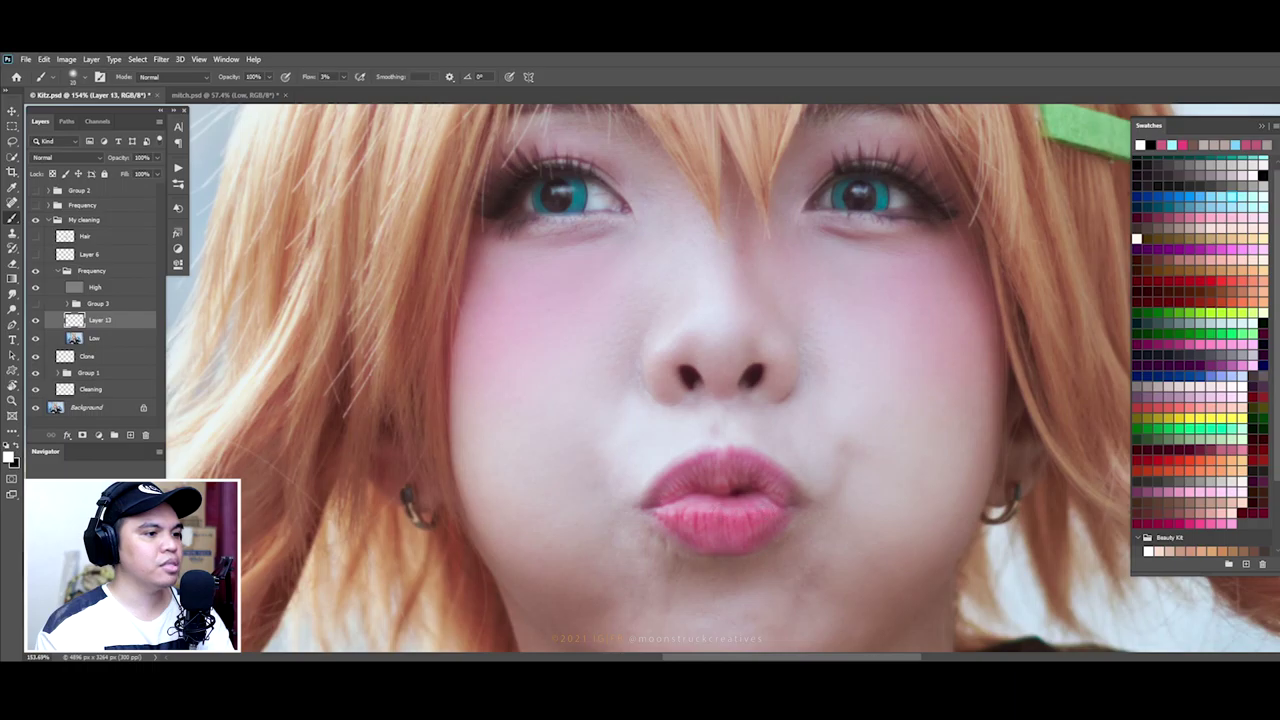
# Step: Add an empty layer above Layer 13, hide Layer 13's pink blush, and switch to mitch.psd
pyautogui.scroll(-1, 675, 357)
pyautogui.scroll(-2, 672, 390)
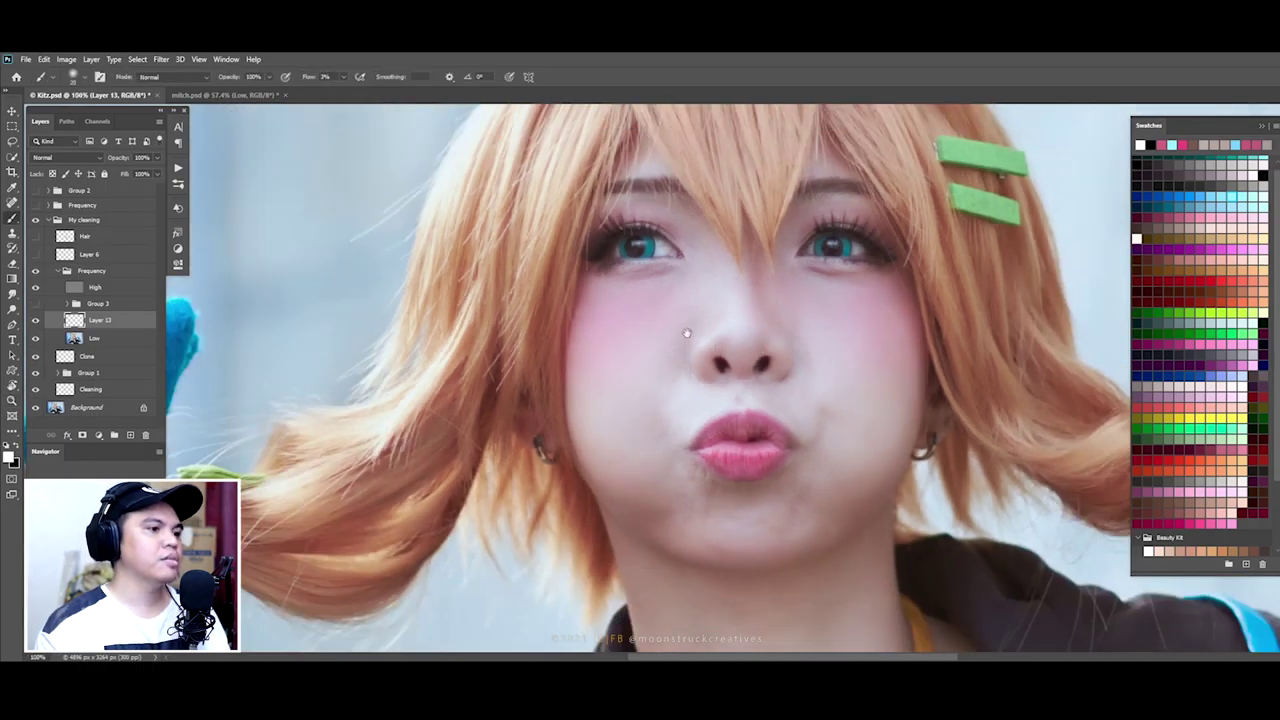
pyautogui.scroll(-2, 669, 423)
pyautogui.click(131, 434)
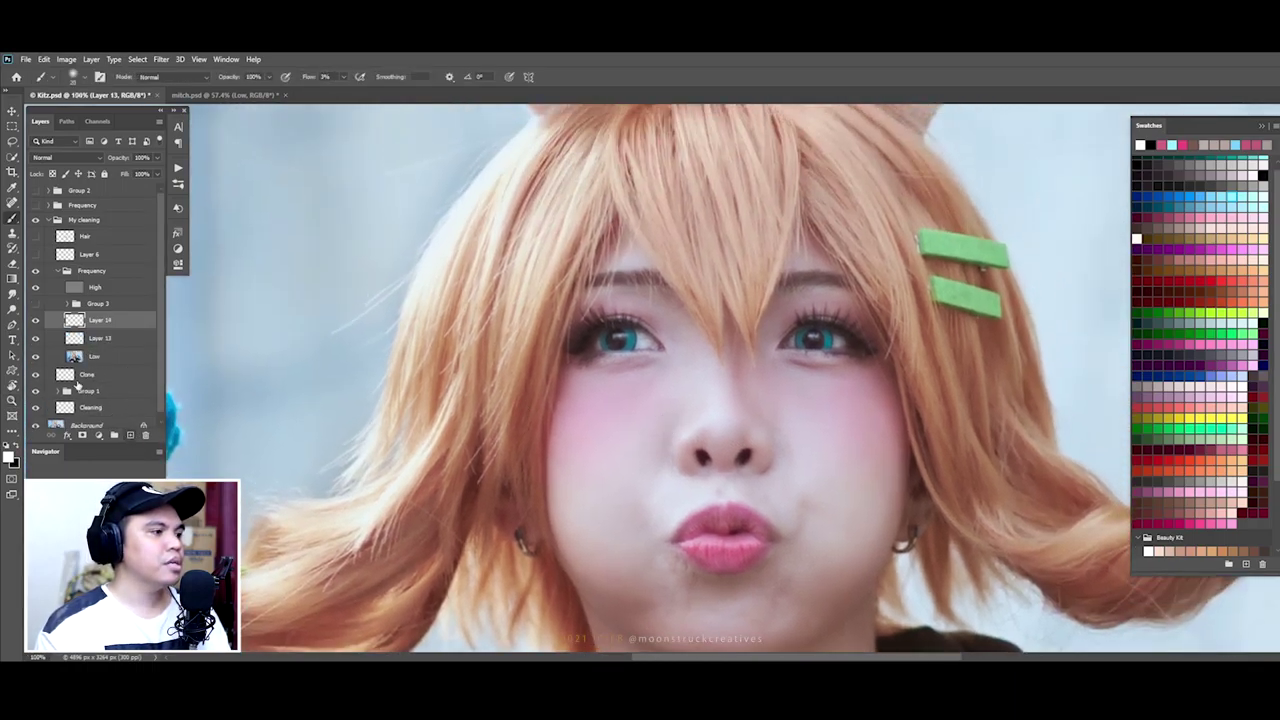
pyautogui.click(35, 339)
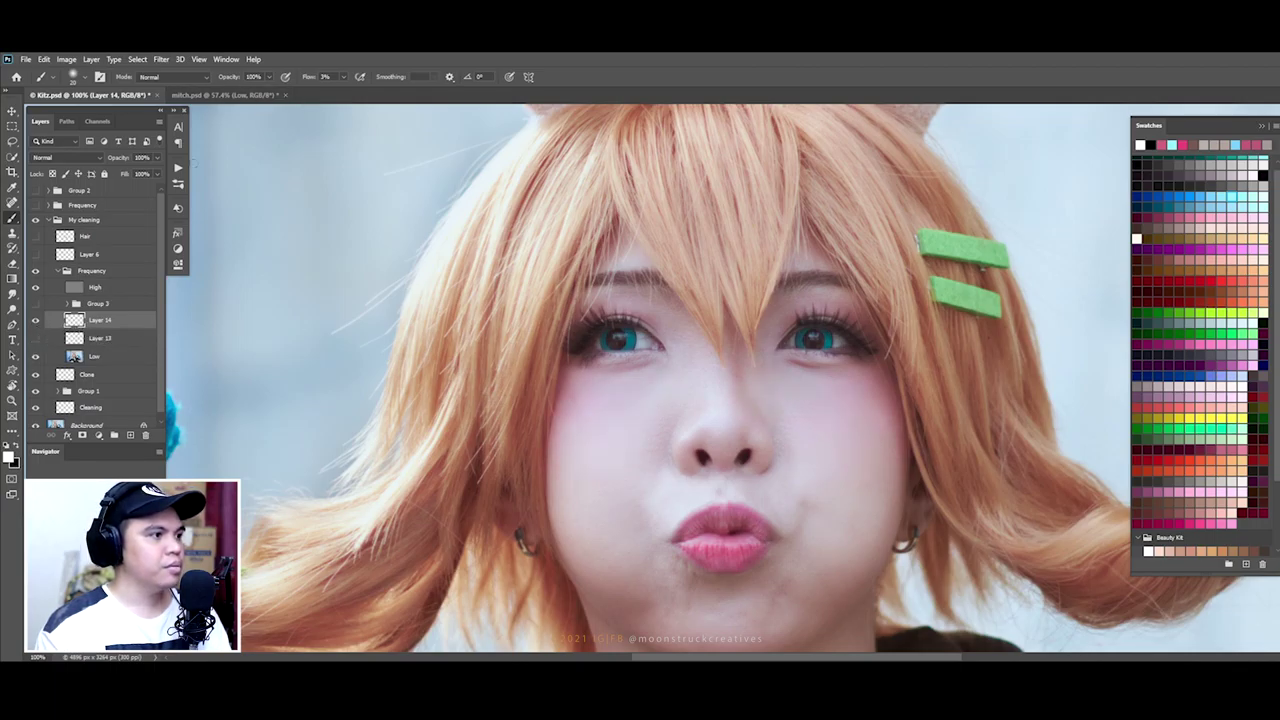
pyautogui.click(225, 95)
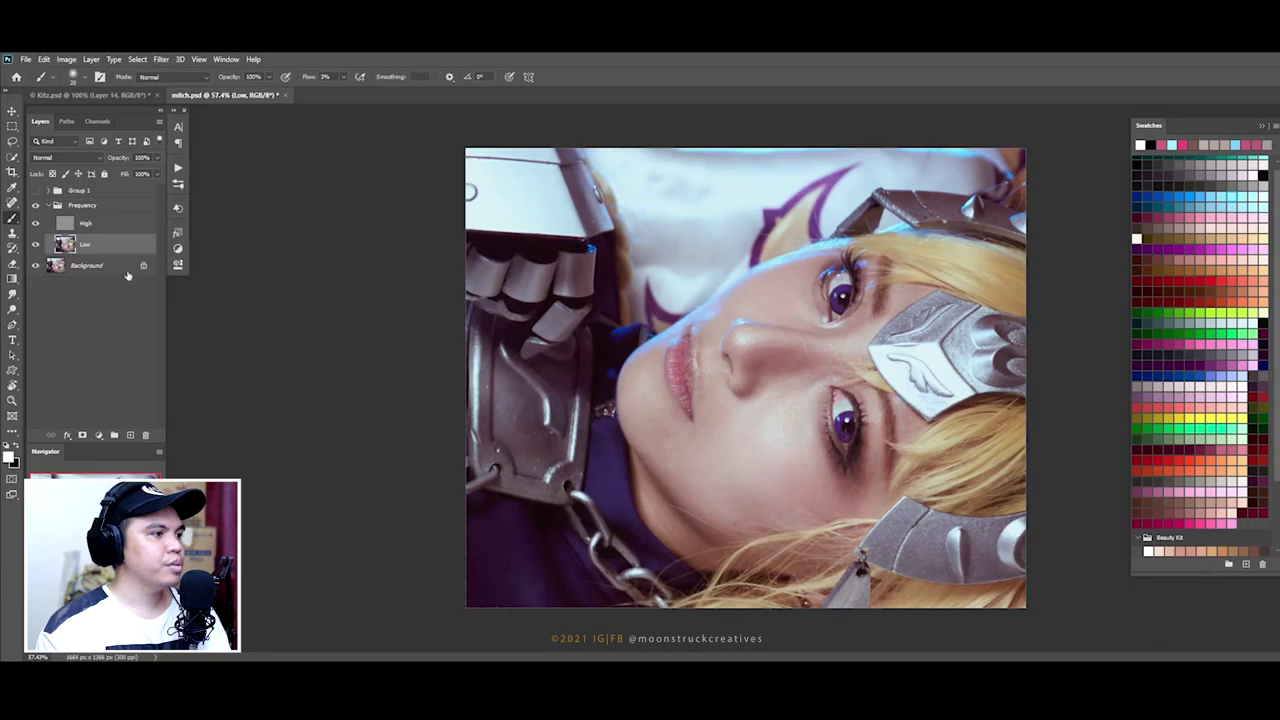
# Step: Add a new layer above Low, zoom in on the nose, and set brush flow to 3%
pyautogui.click(130, 436)
pyautogui.press('z')
pyautogui.moveTo(740, 360)
pyautogui.mouseDown()
pyautogui.moveTo(840, 357)
pyautogui.moveTo(520, 375)
pyautogui.mouseUp()
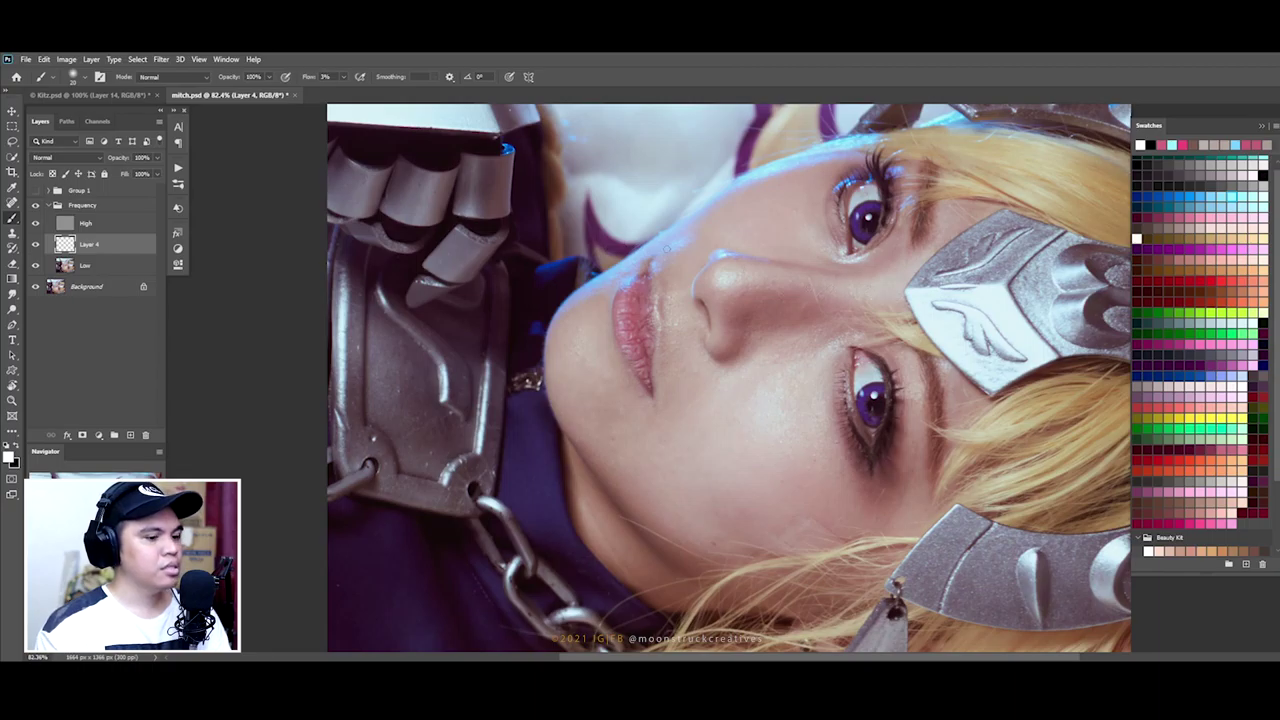
pyautogui.hotkey('shift', '0')
pyautogui.hotkey('shift', '3')
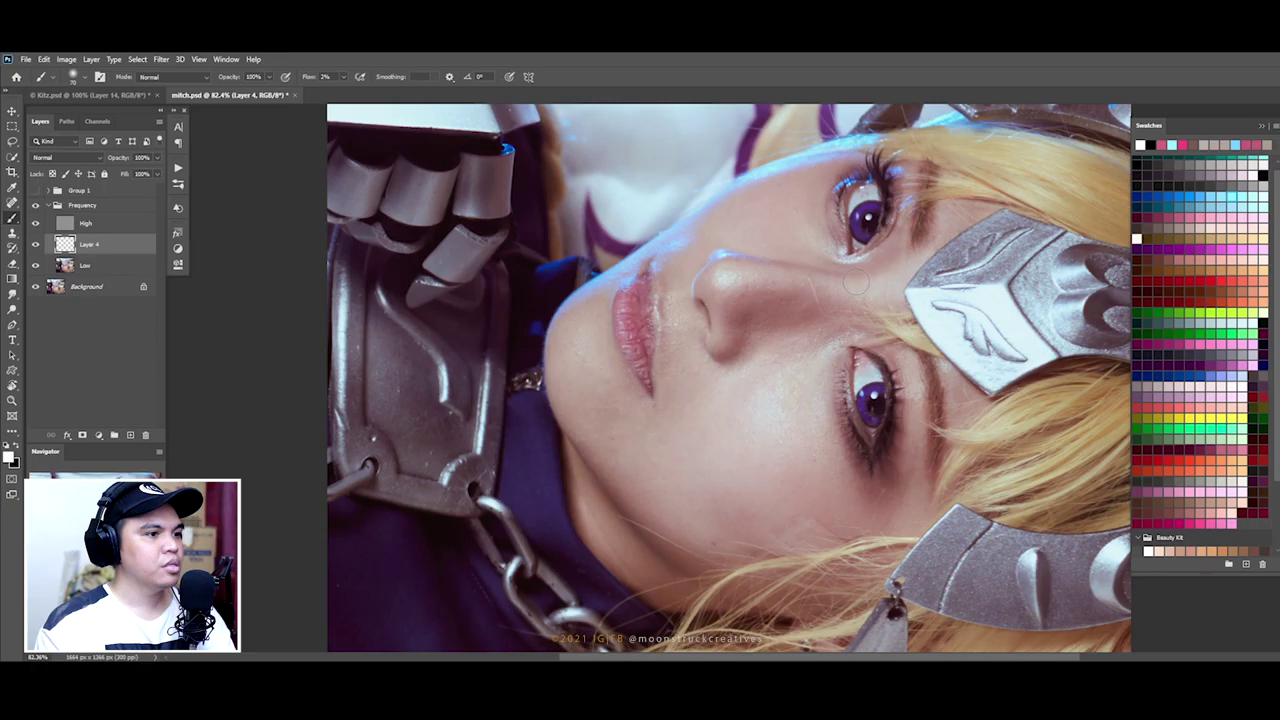
# Step: Paint a sampled skin tone over the left cheek, then fit the image in the window
pyautogui.moveTo(777, 423)
pyautogui.mouseDown()
pyautogui.moveTo(789, 375)
pyautogui.moveTo(772, 420)
pyautogui.mouseUp()
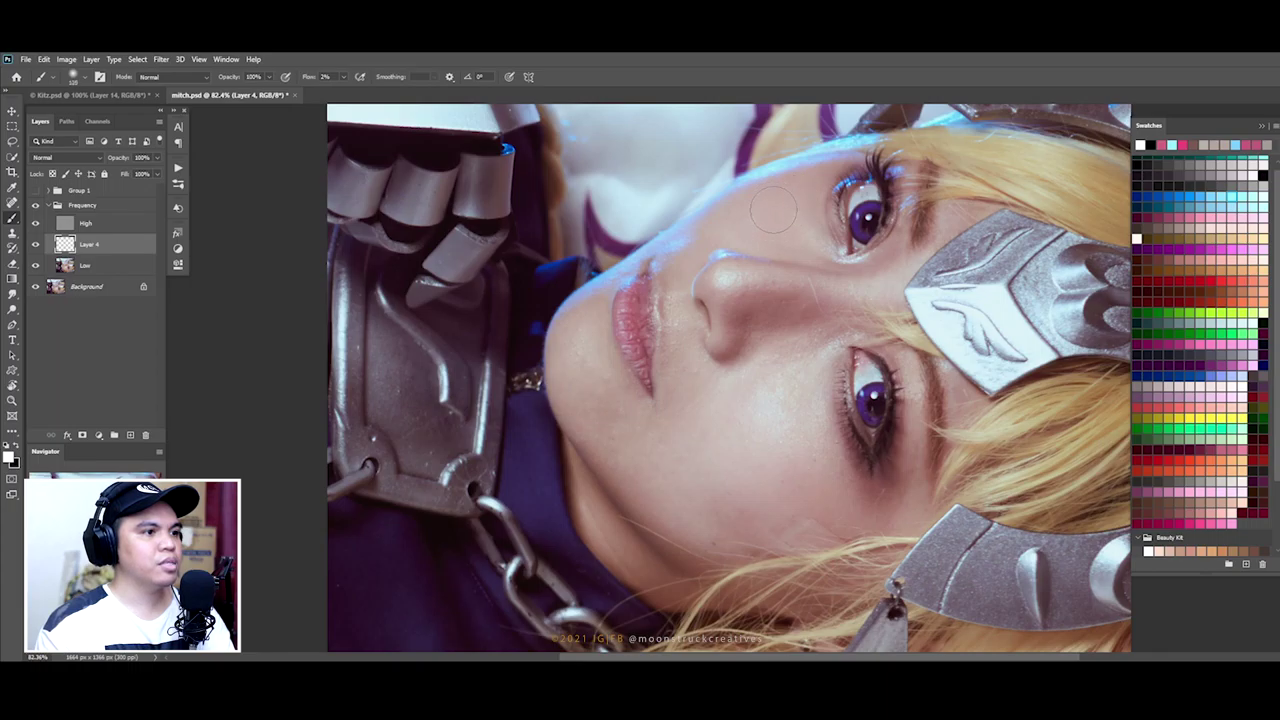
pyautogui.keyDown('alt'); pyautogui.click(778, 203); pyautogui.keyUp('alt')
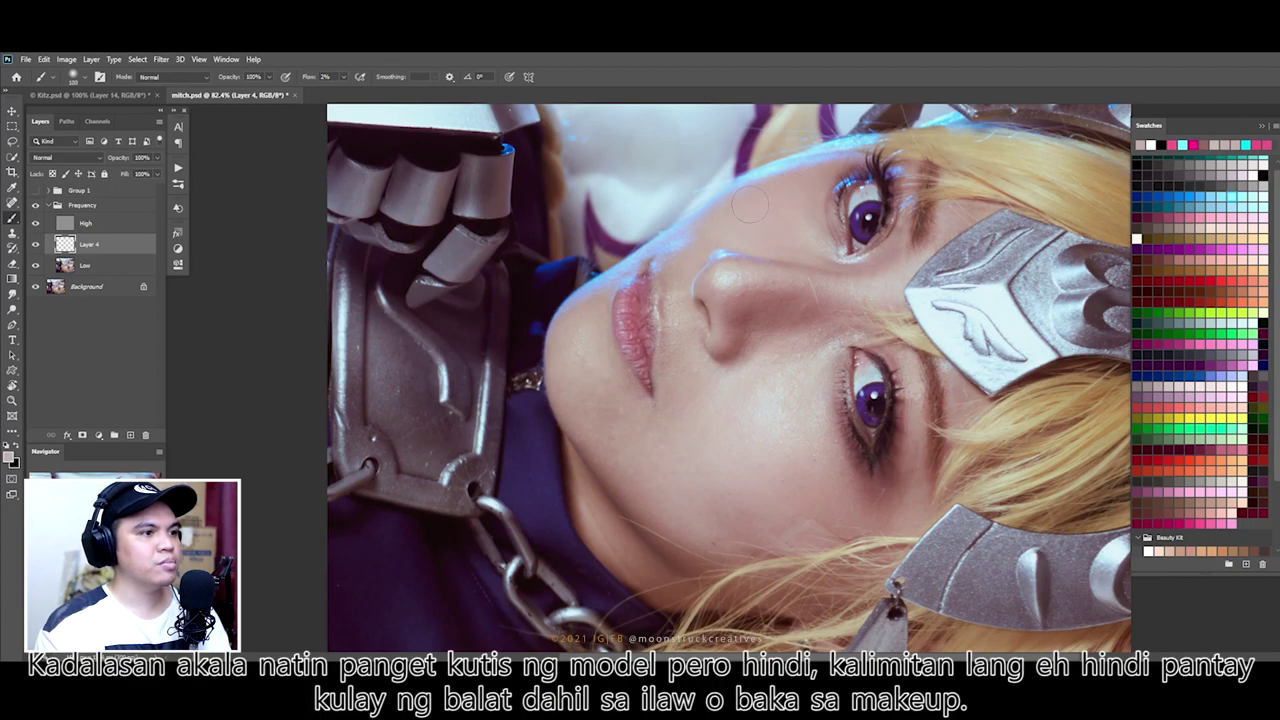
pyautogui.moveTo(783, 453)
pyautogui.mouseDown()
pyautogui.moveTo(768, 396)
pyautogui.moveTo(798, 388)
pyautogui.moveTo(751, 409)
pyautogui.moveTo(758, 420)
pyautogui.moveTo(790, 400)
pyautogui.moveTo(802, 443)
pyautogui.moveTo(709, 490)
pyautogui.moveTo(792, 378)
pyautogui.moveTo(810, 386)
pyautogui.moveTo(750, 385)
pyautogui.moveTo(824, 498)
pyautogui.mouseUp()
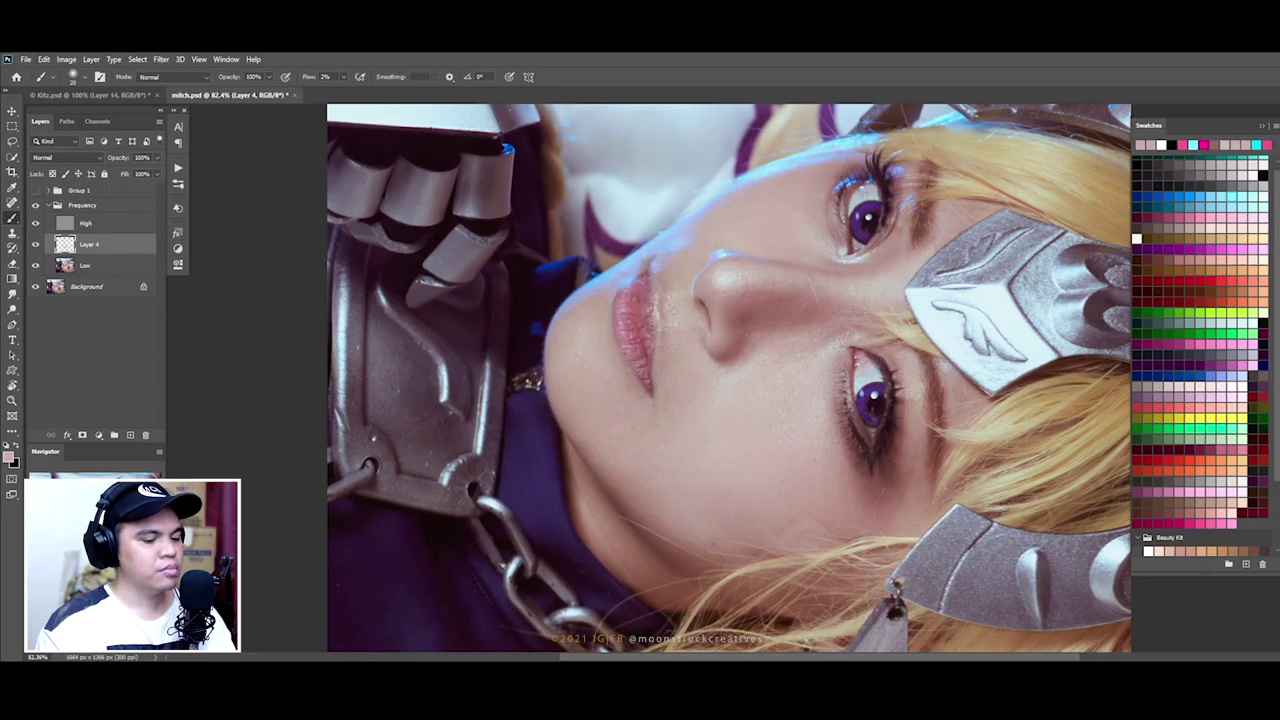
pyautogui.scroll(3, 680, 315)
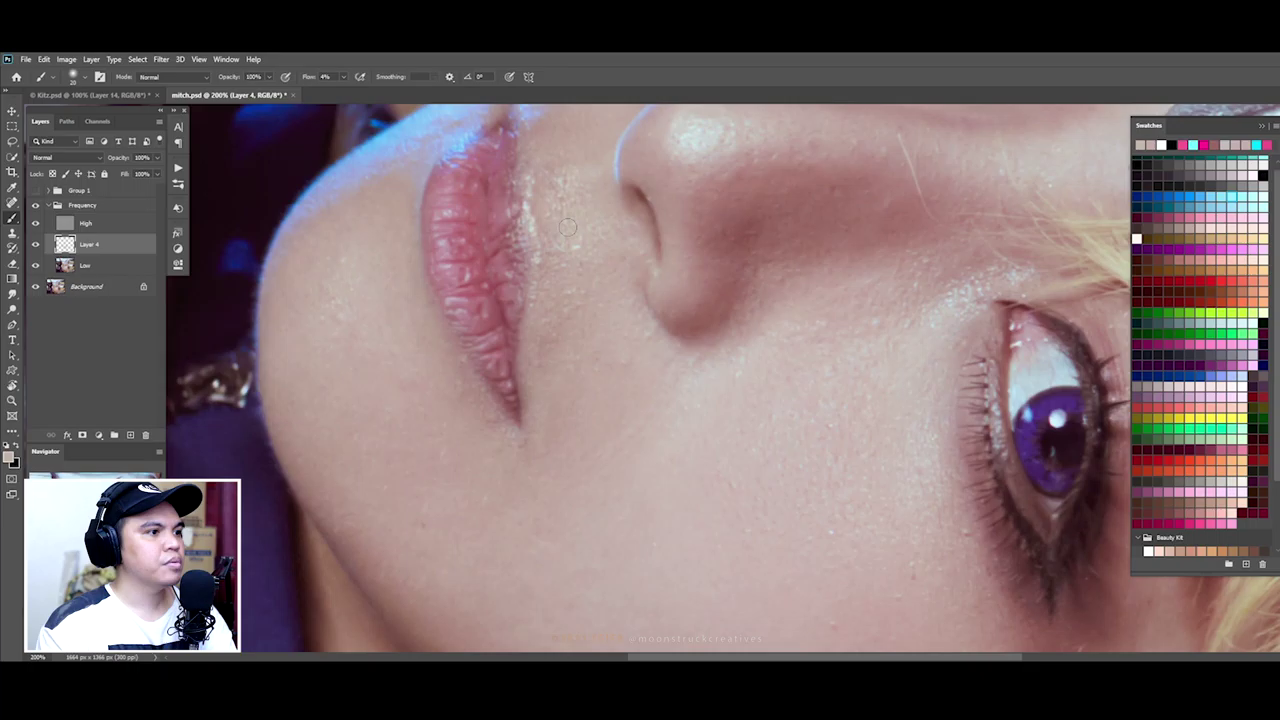
pyautogui.hotkey('ctrl', '0')
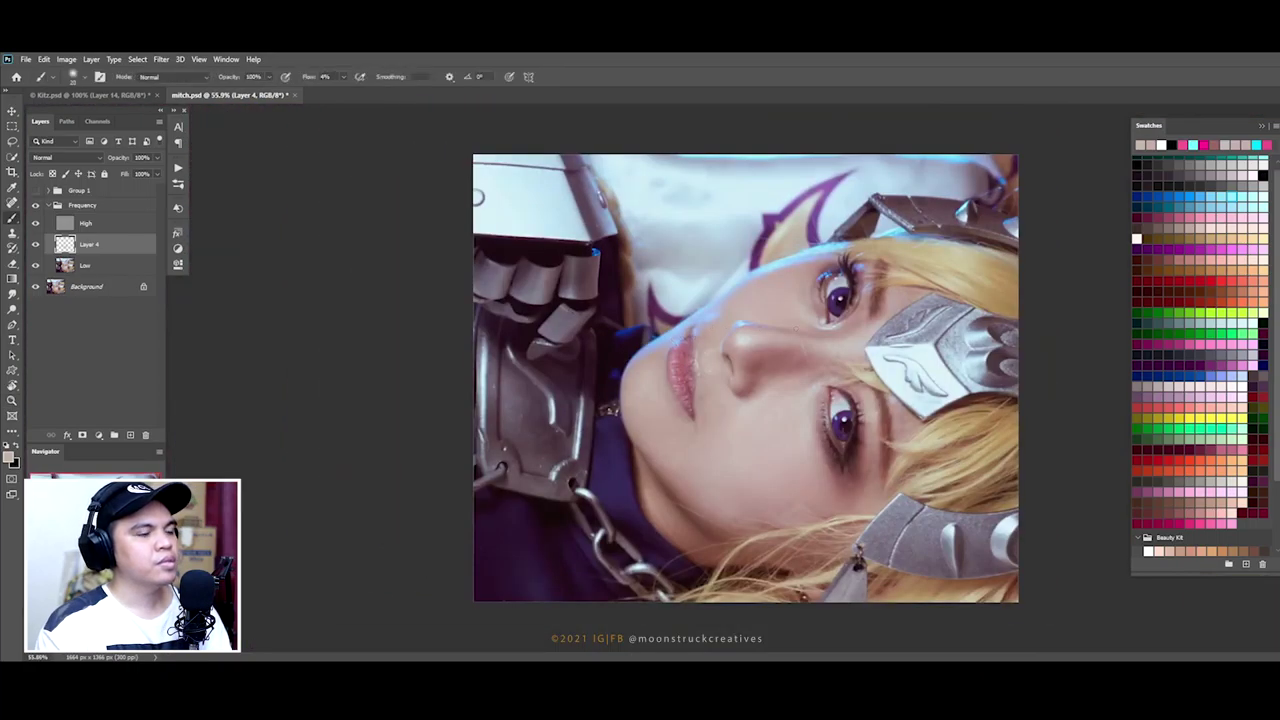
# Step: Zoom in and sample a skin colour near the eye
pyautogui.scroll(3, 755, 350)
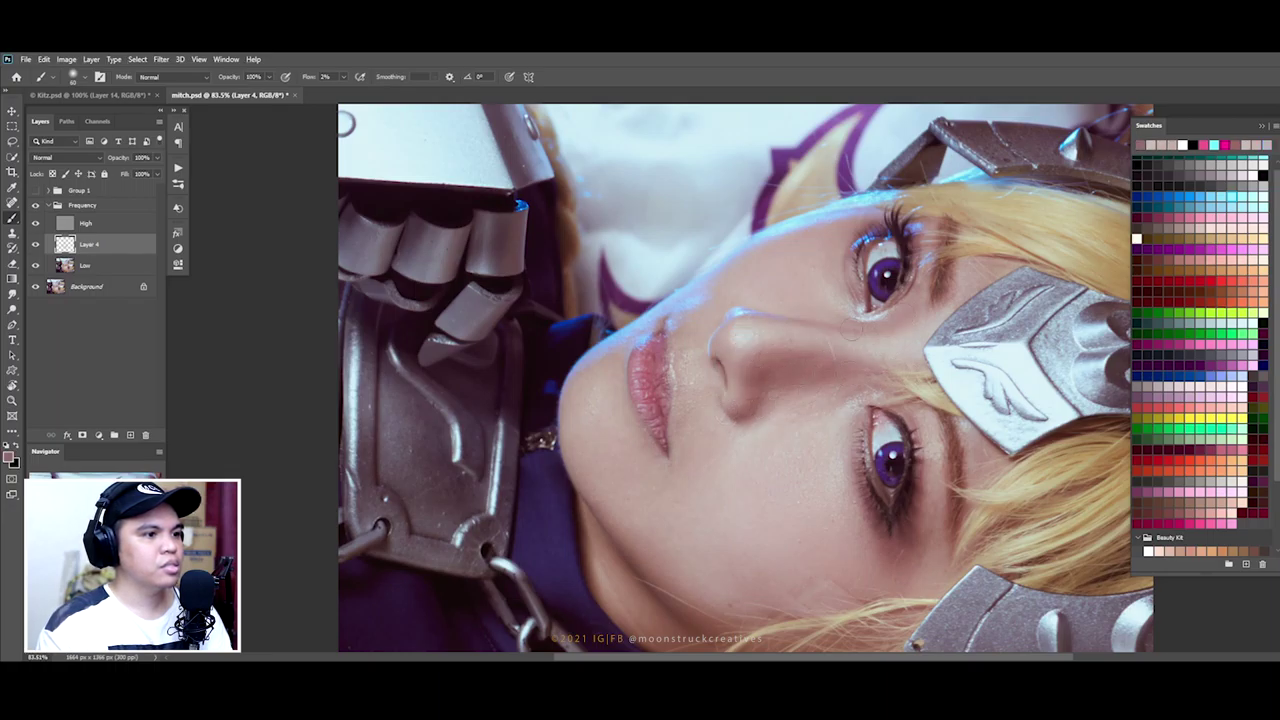
pyautogui.keyDown('alt'); pyautogui.click(909, 530); pyautogui.keyUp('alt')
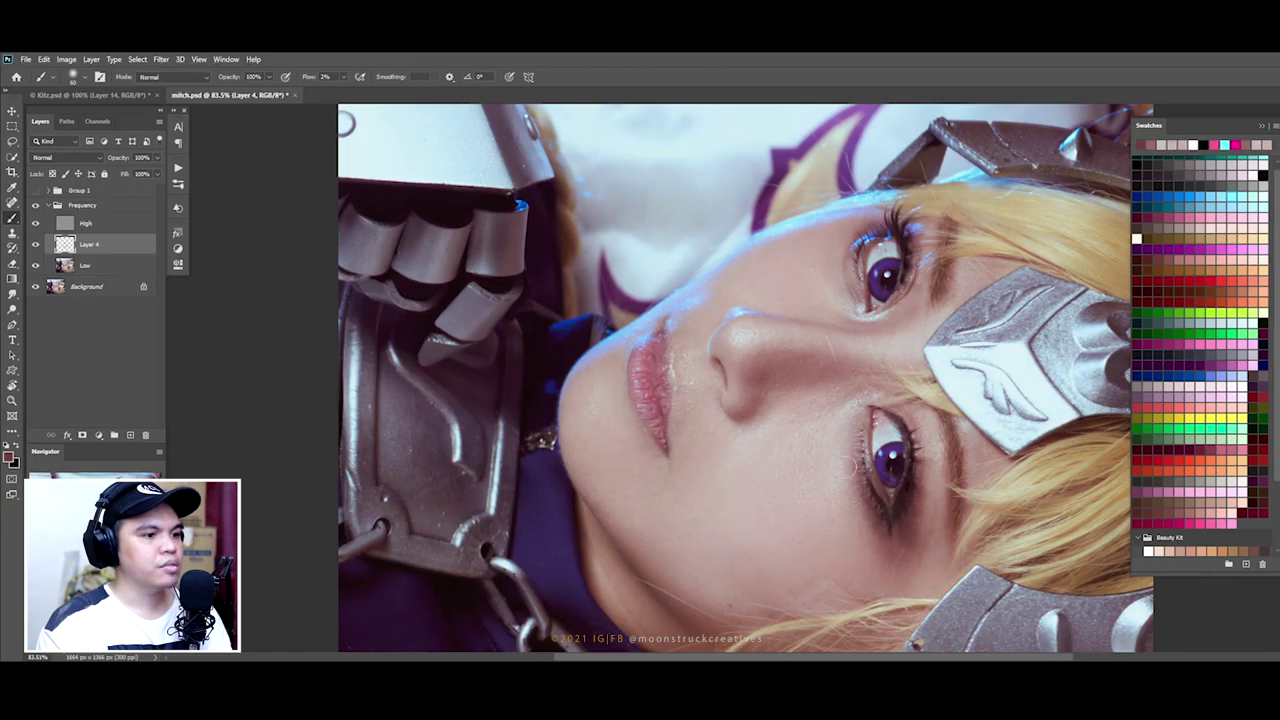
pyautogui.scroll(-3, 913, 466)
pyautogui.scroll(-1, 317, 271)
pyautogui.scroll(2, 317, 271)
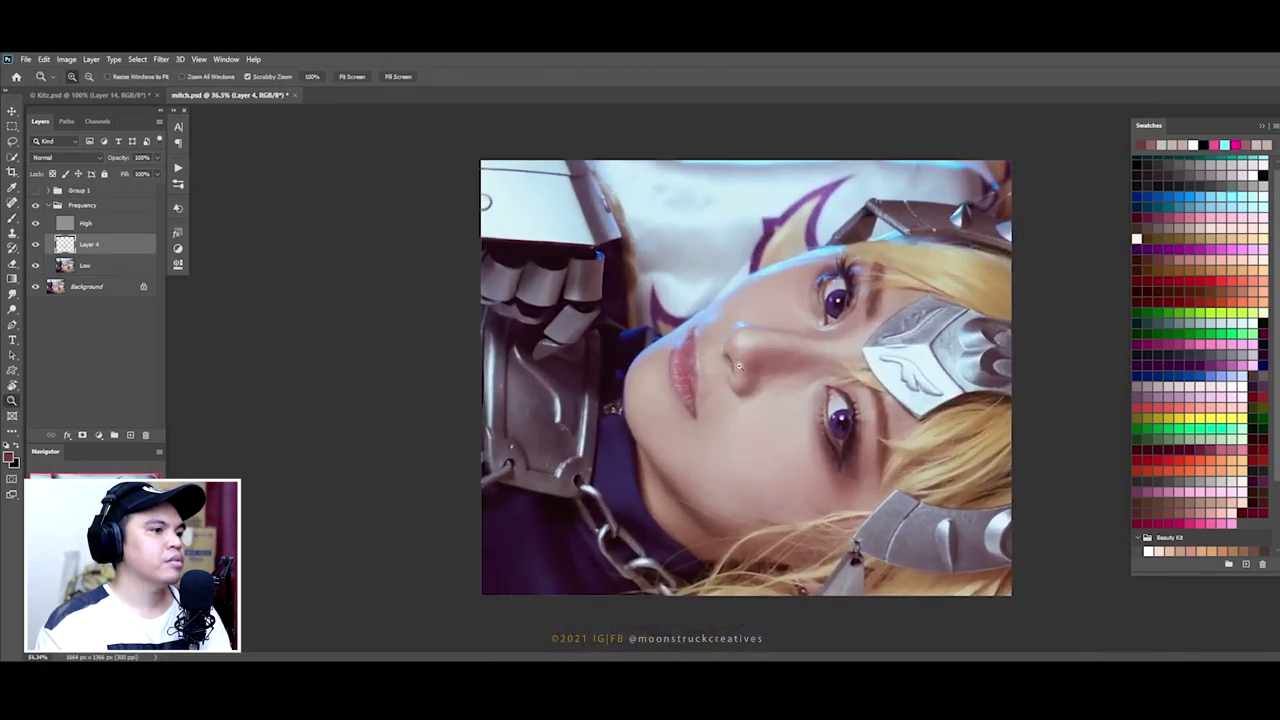
pyautogui.click(35, 206)
pyautogui.click(35, 206)
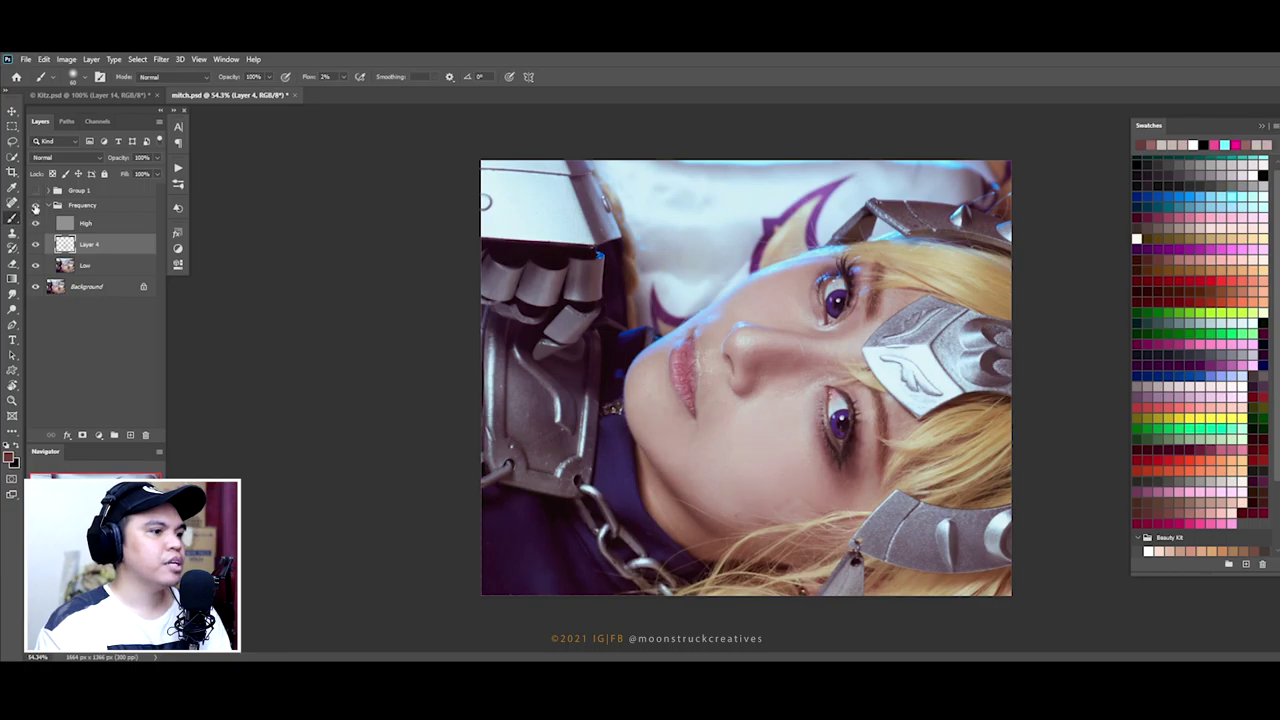
pyautogui.click(35, 206)
pyautogui.click(35, 206)
pyautogui.click(35, 206)
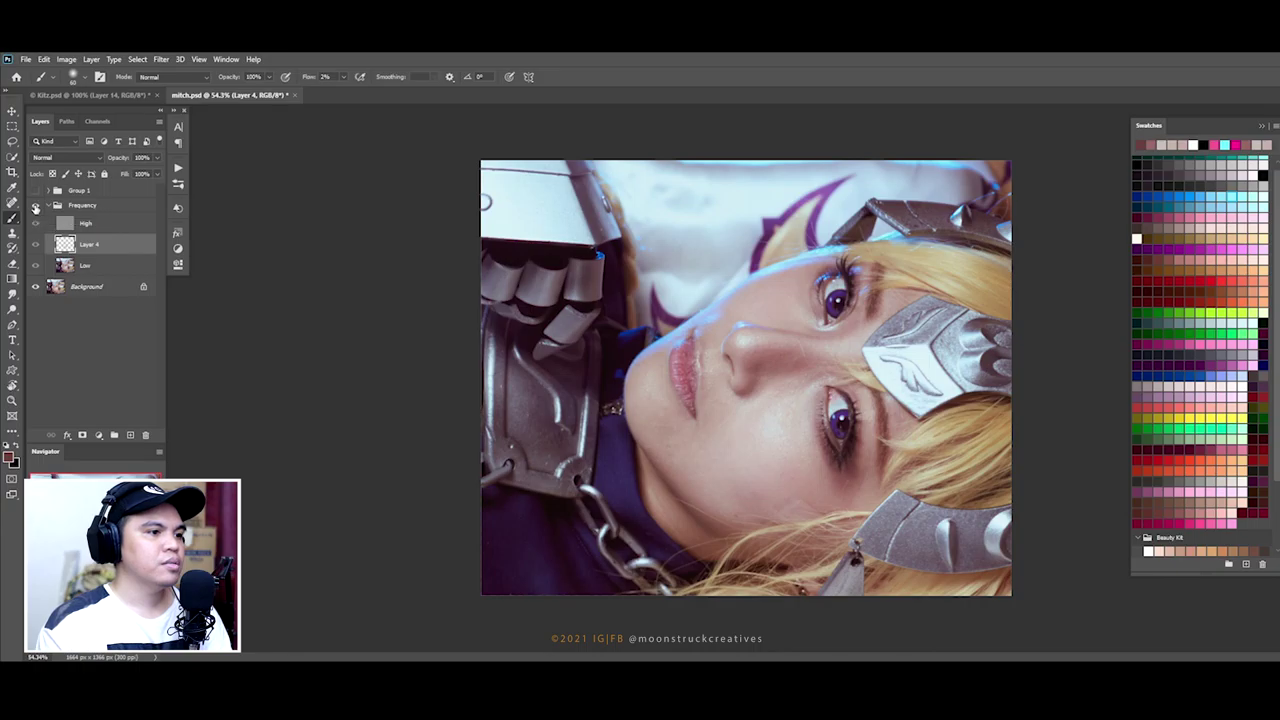
pyautogui.click(35, 206)
pyautogui.click(35, 206)
pyautogui.click(35, 206)
pyautogui.click(35, 206)
pyautogui.click(35, 206)
pyautogui.click(35, 207)
pyautogui.click(35, 207)
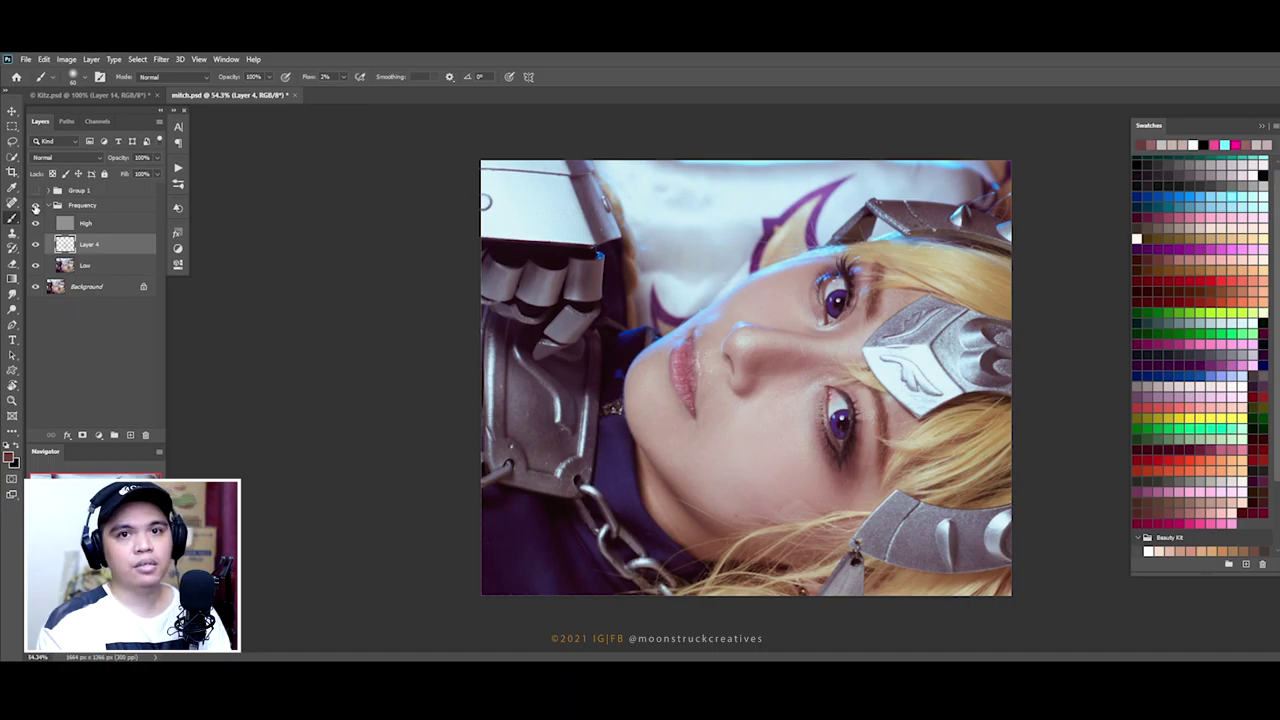
pyautogui.click(35, 207)
pyautogui.click(35, 207)
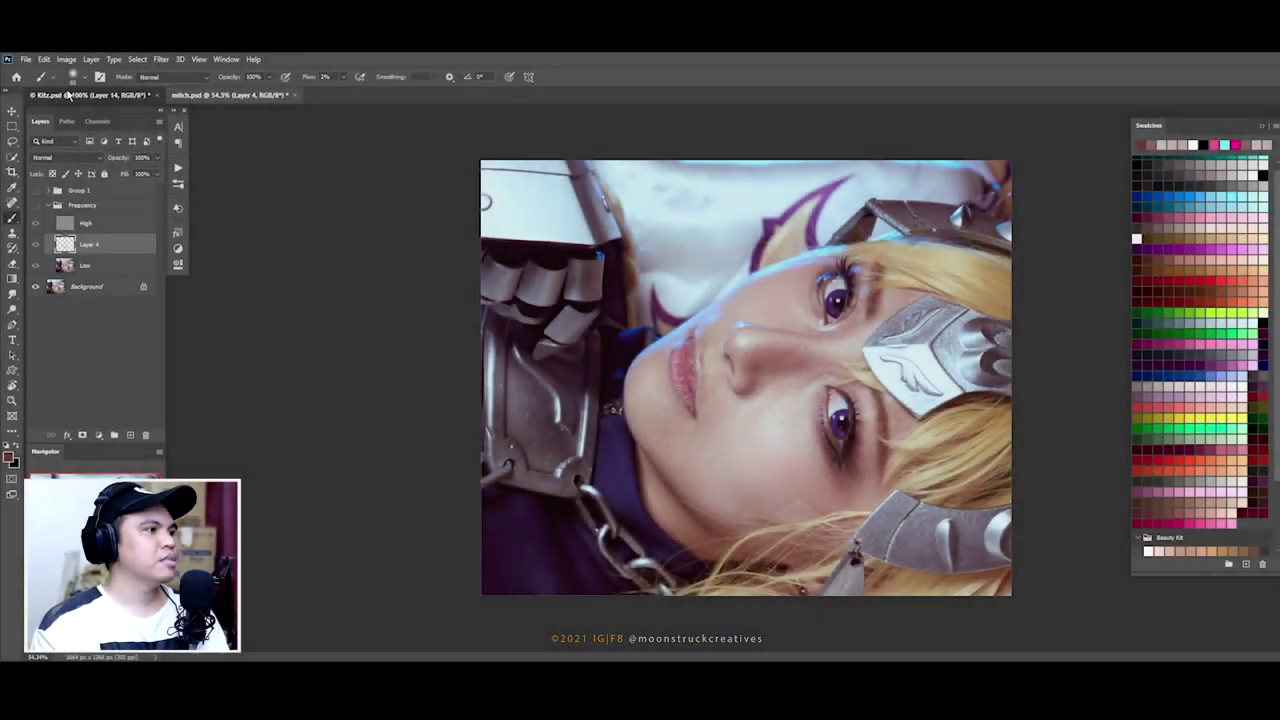
# Step: Fit Kitz.psd, zoom in, and toggle the Frequency group twice to compare, ending visible
pyautogui.hotkey('ctrl', '0')
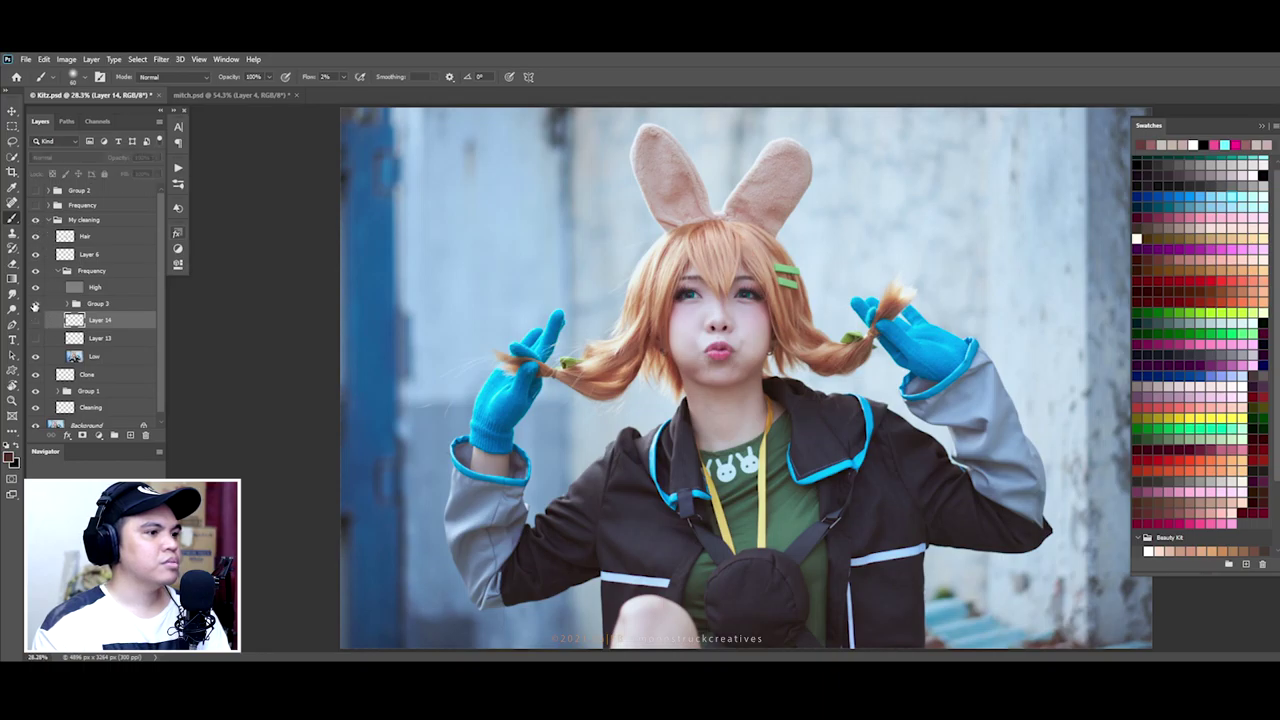
pyautogui.scroll(5, 750, 297)
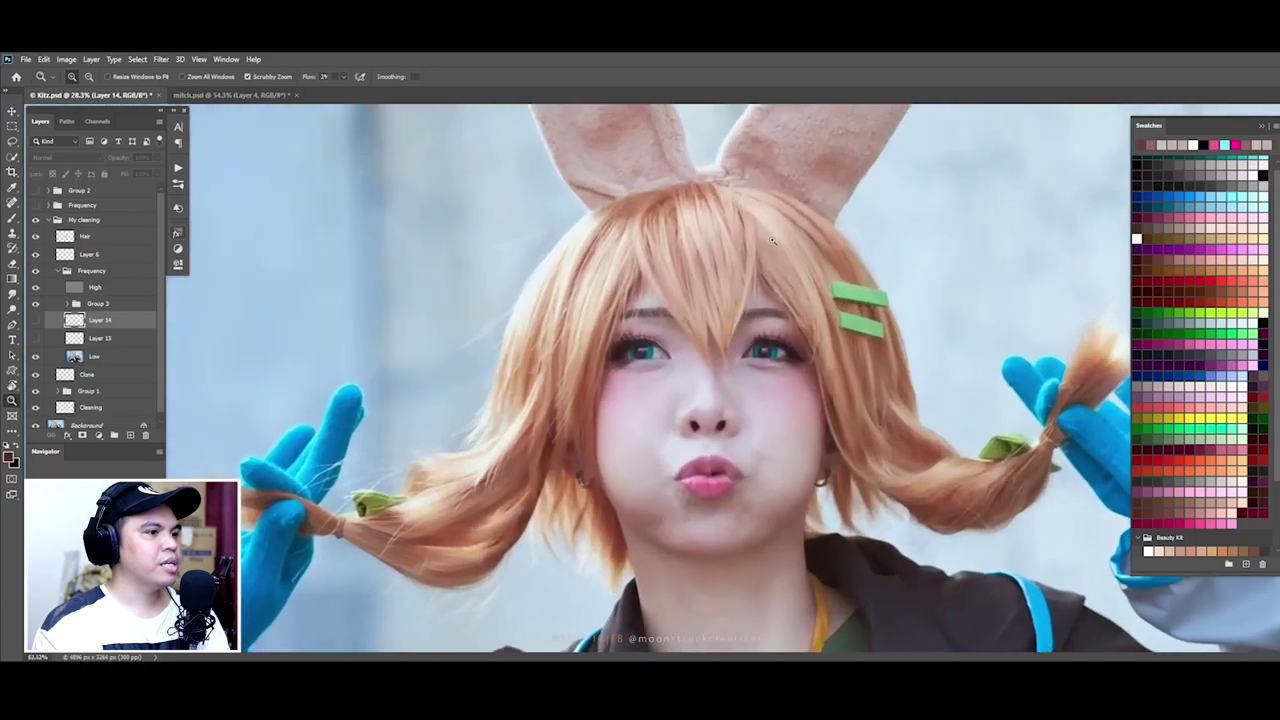
pyautogui.scroll(1, 695, 328)
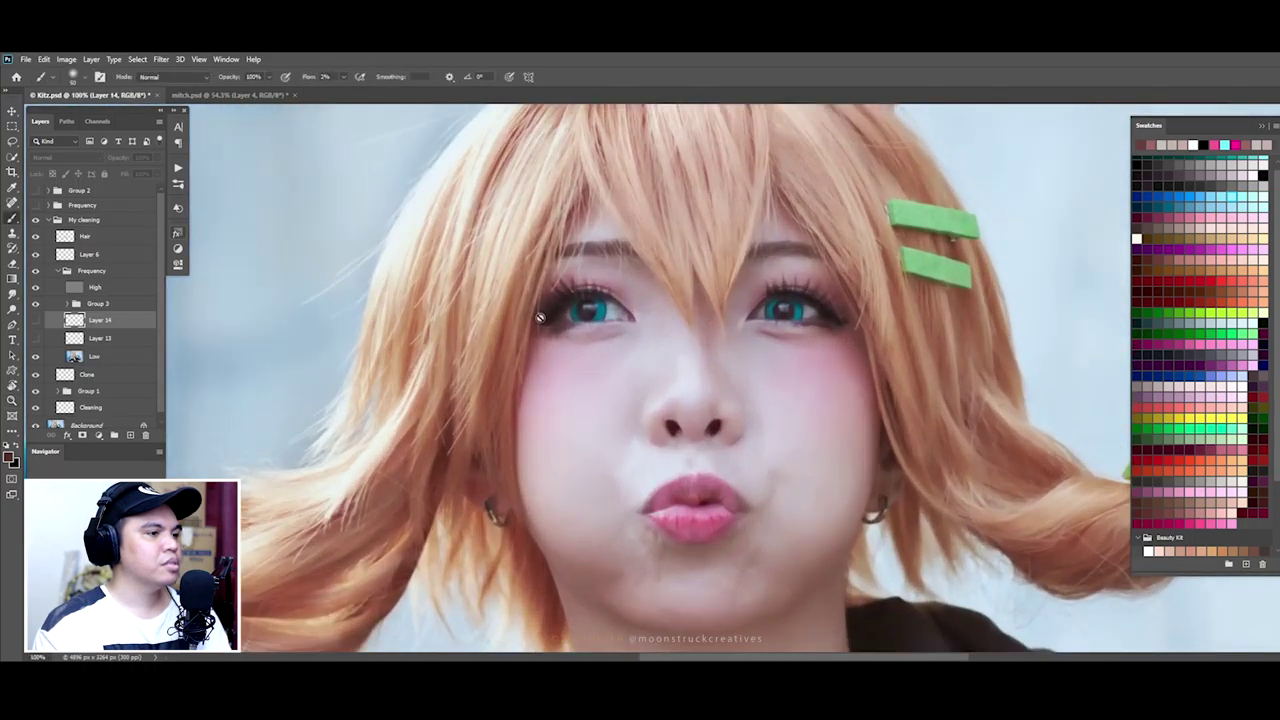
pyautogui.click(36, 272)
pyautogui.click(36, 272)
pyautogui.click(36, 272)
pyautogui.click(36, 272)
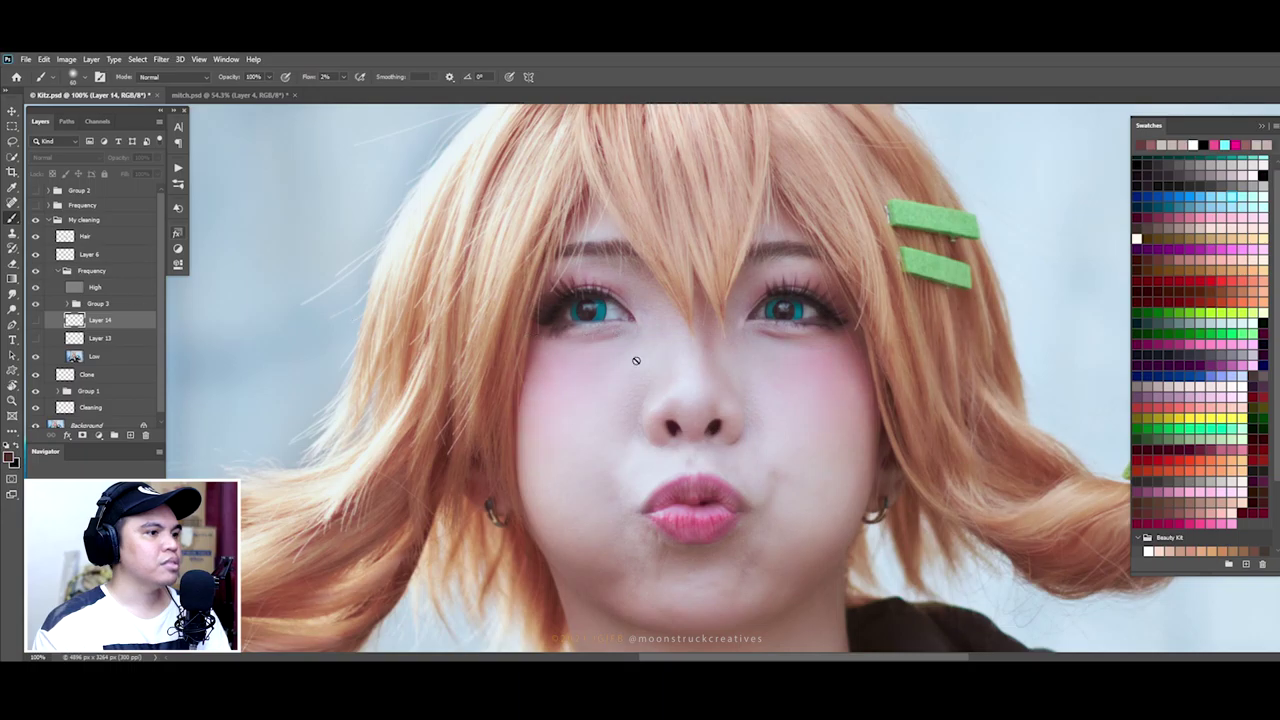